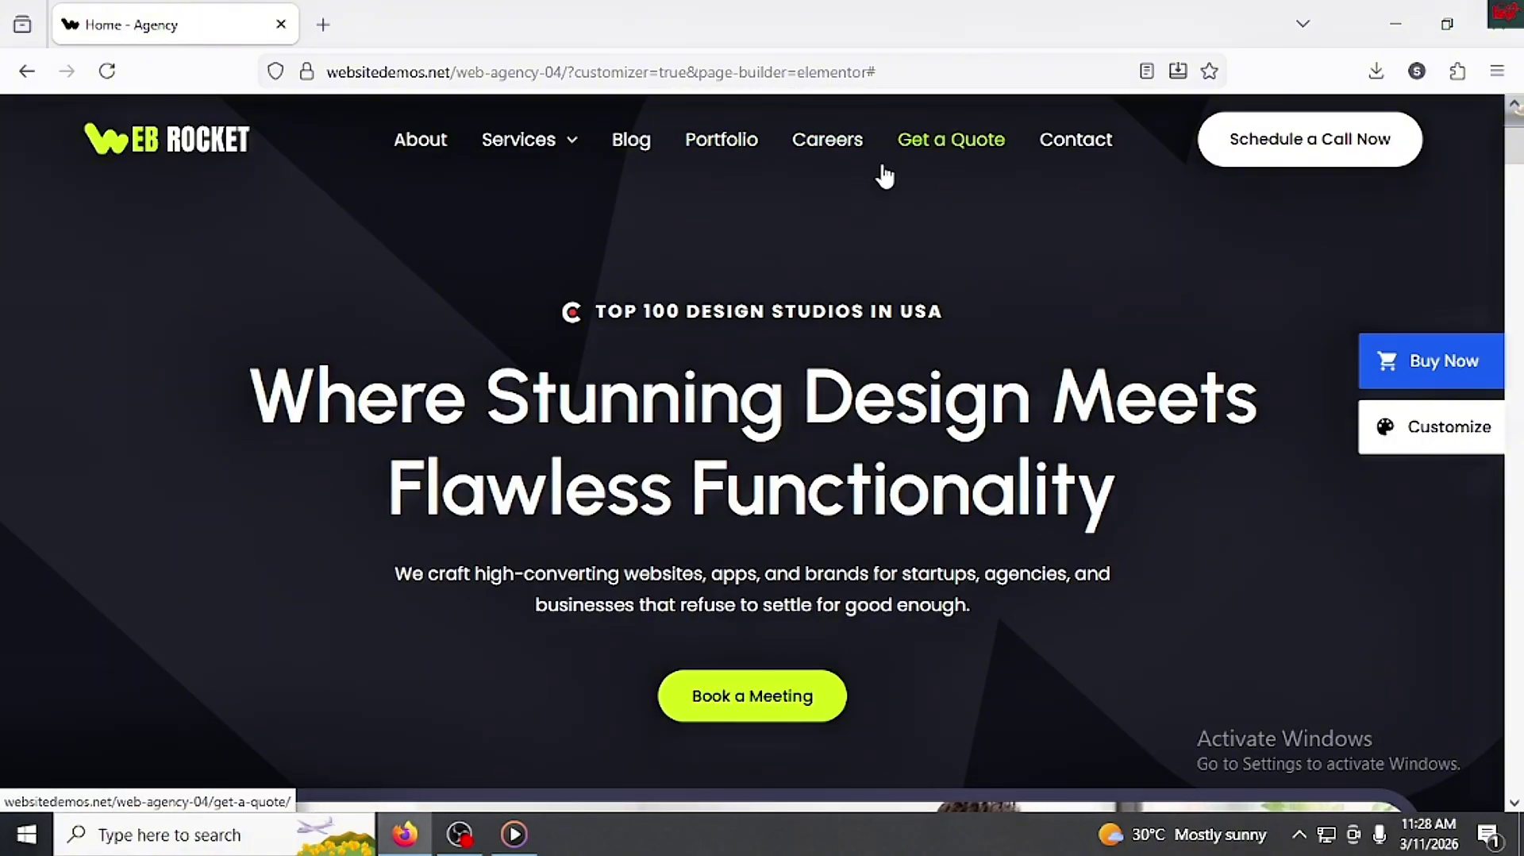
Step: Open the WordPress admin dashboard at web-agency.coderszen.com/wp-admin/ in a new browser tab
{"action": "mouse_move", "coordinate": [528, 142]}
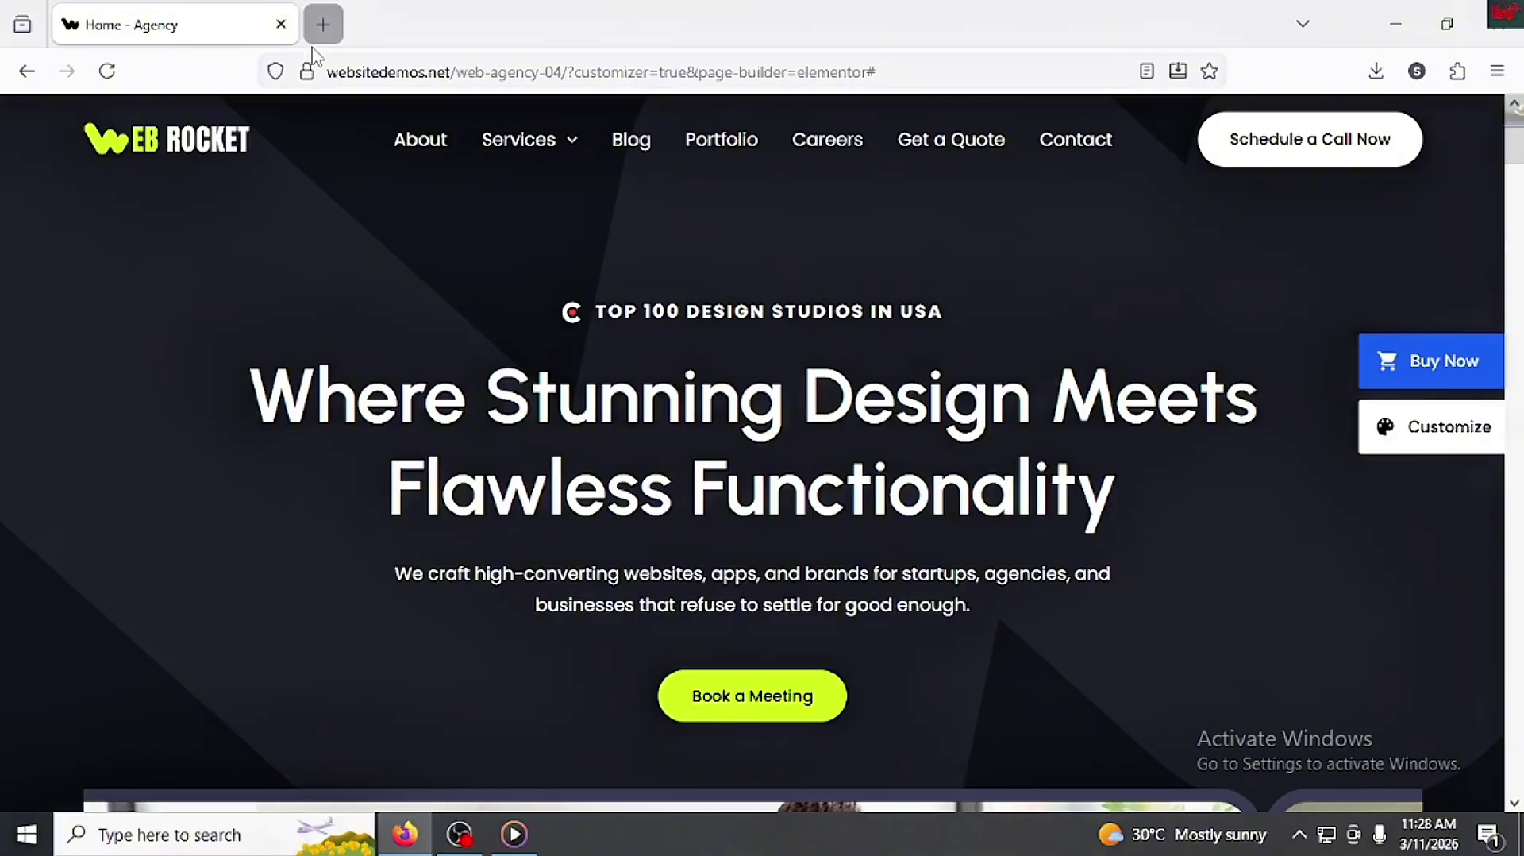
{"action": "left_click", "coordinate": [323, 25]}
{"action": "type", "text": "we"}
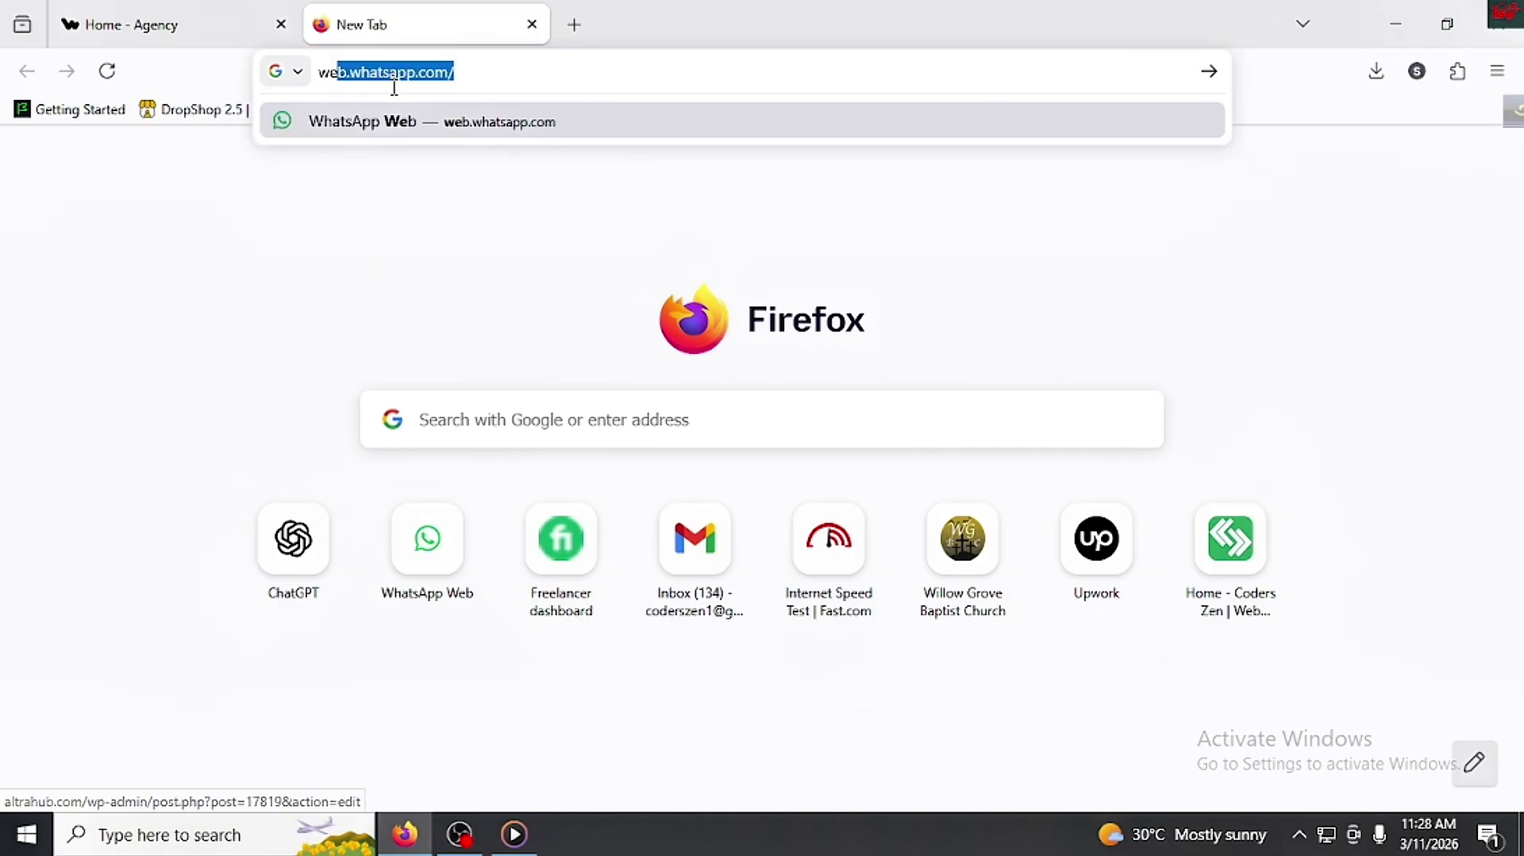
{"action": "type", "text": "b-agency"}
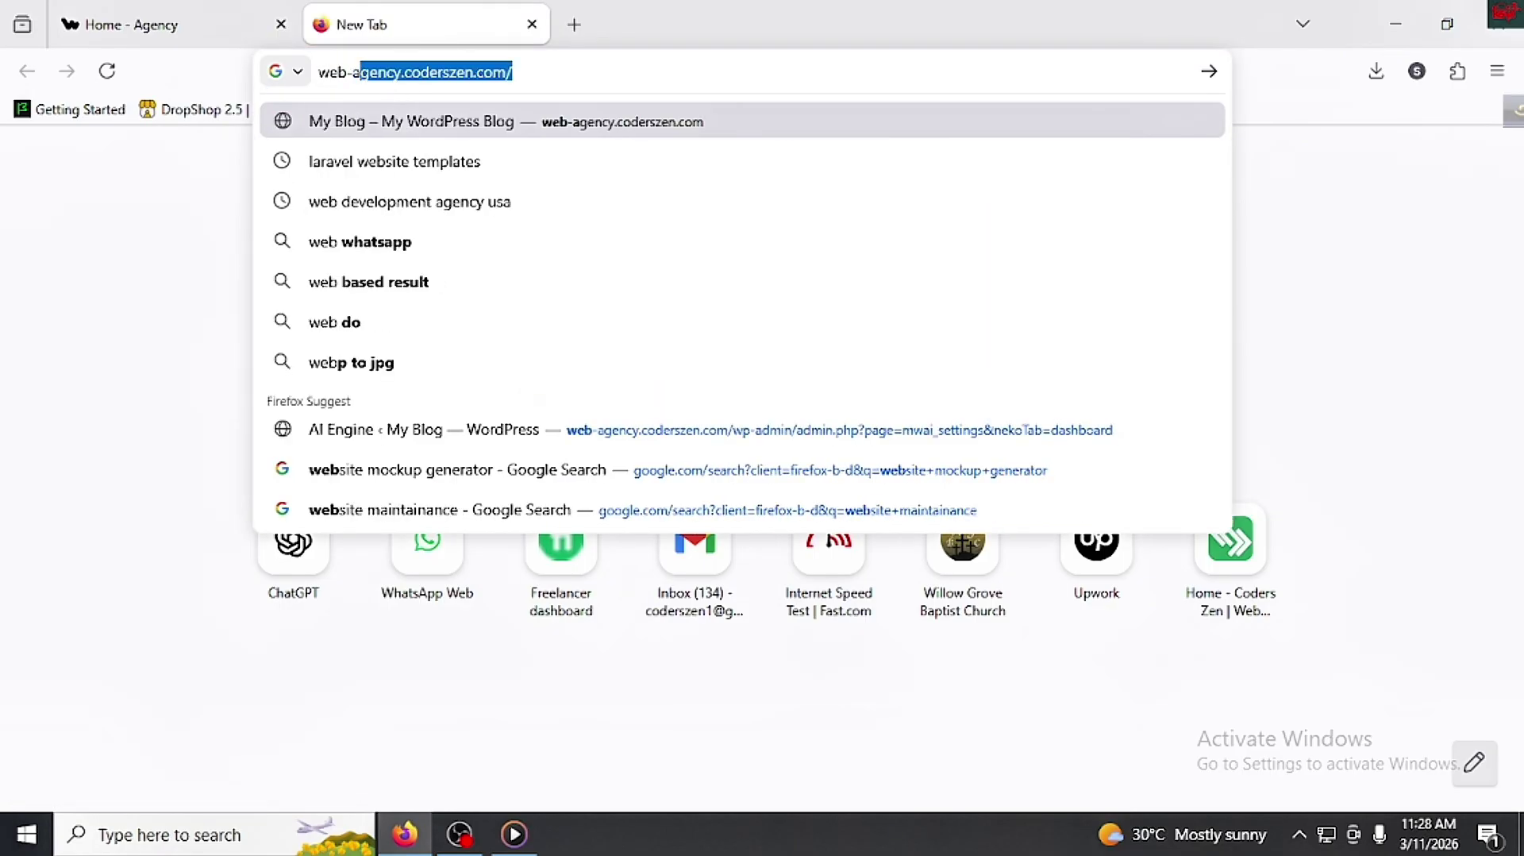
{"action": "key", "text": "Right"}
{"action": "type", "text": "w"}
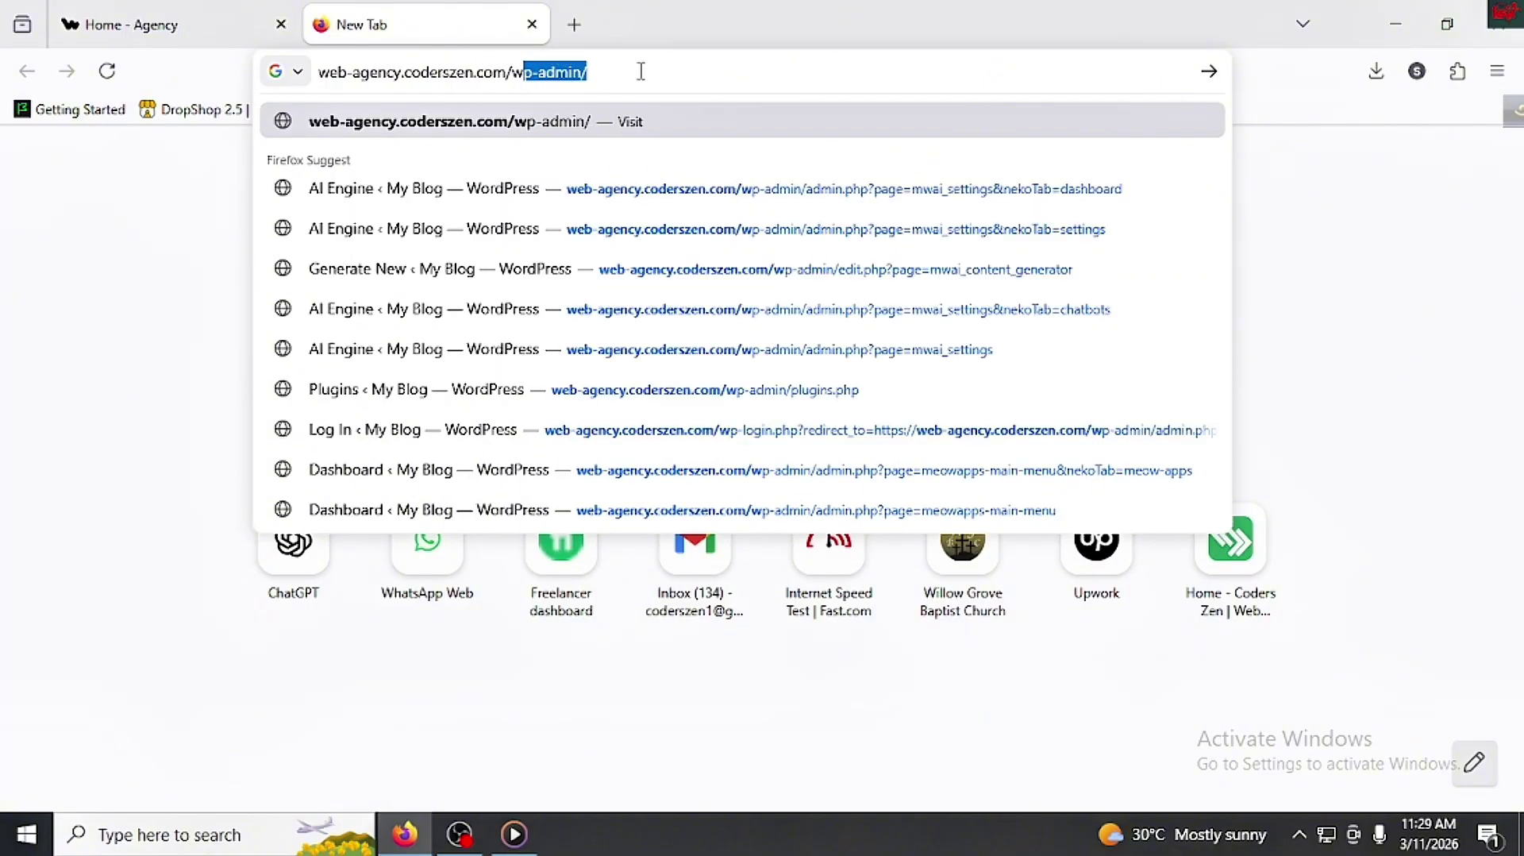
{"action": "key", "text": "Right"}
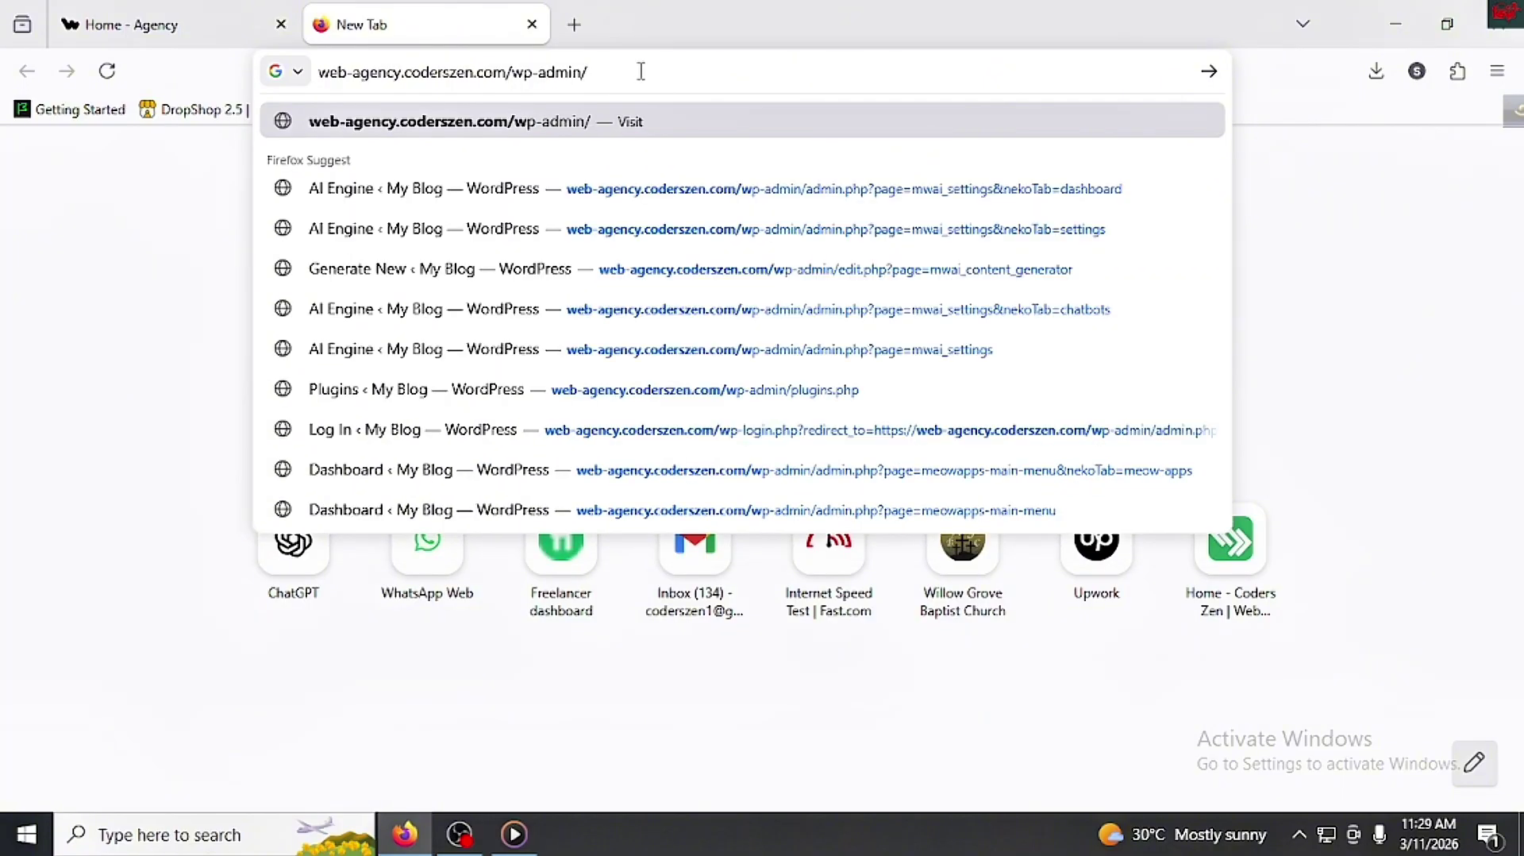
{"action": "key", "text": "Return"}
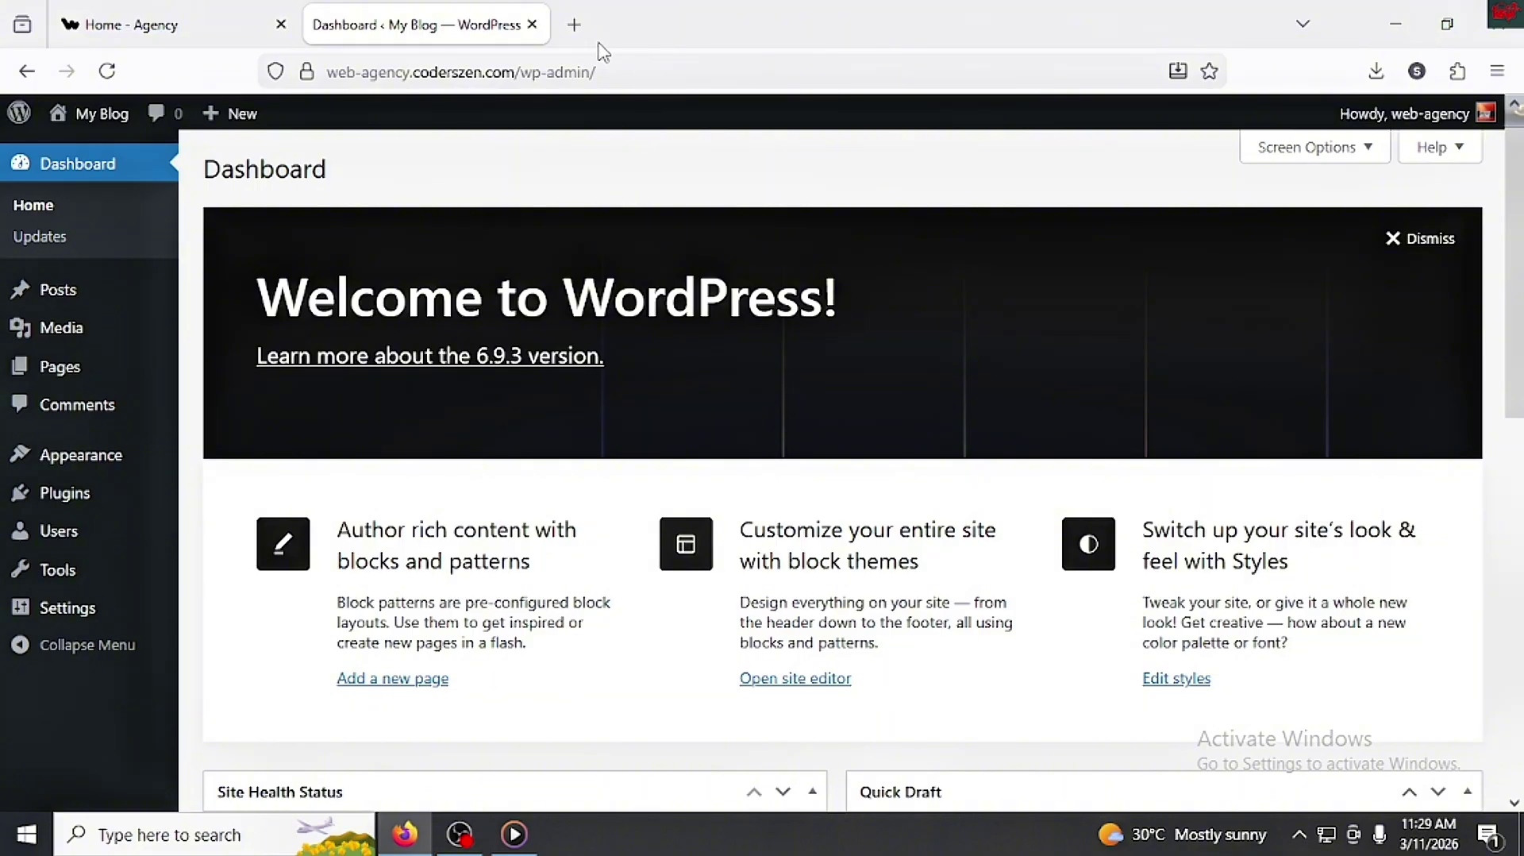
Step: Open intelwebhost.com in another browser tab and enter its client area
{"action": "left_click", "coordinate": [574, 25]}
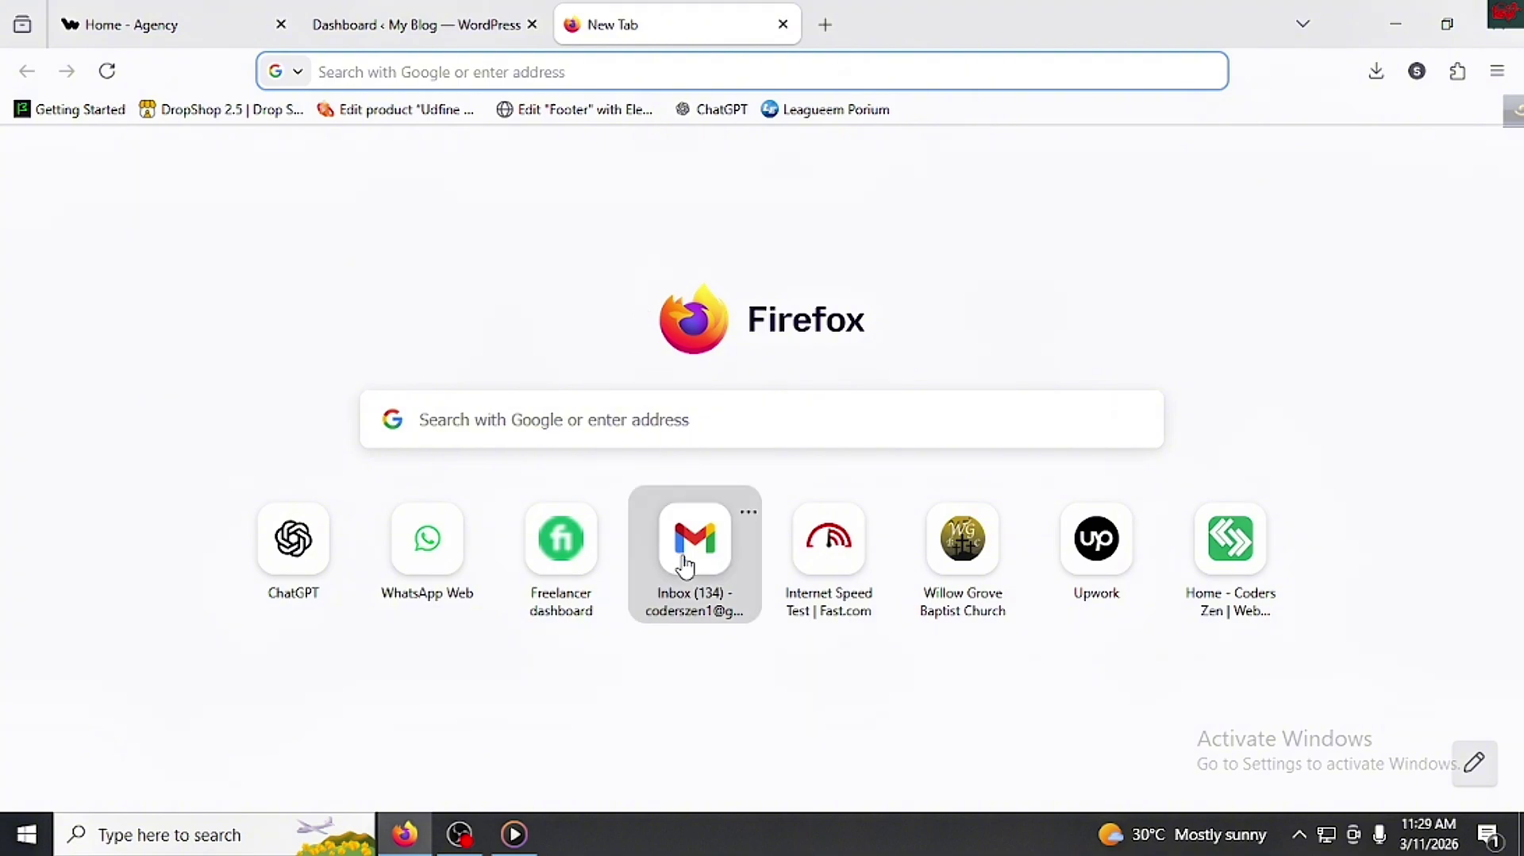
{"action": "type", "text": "int"}
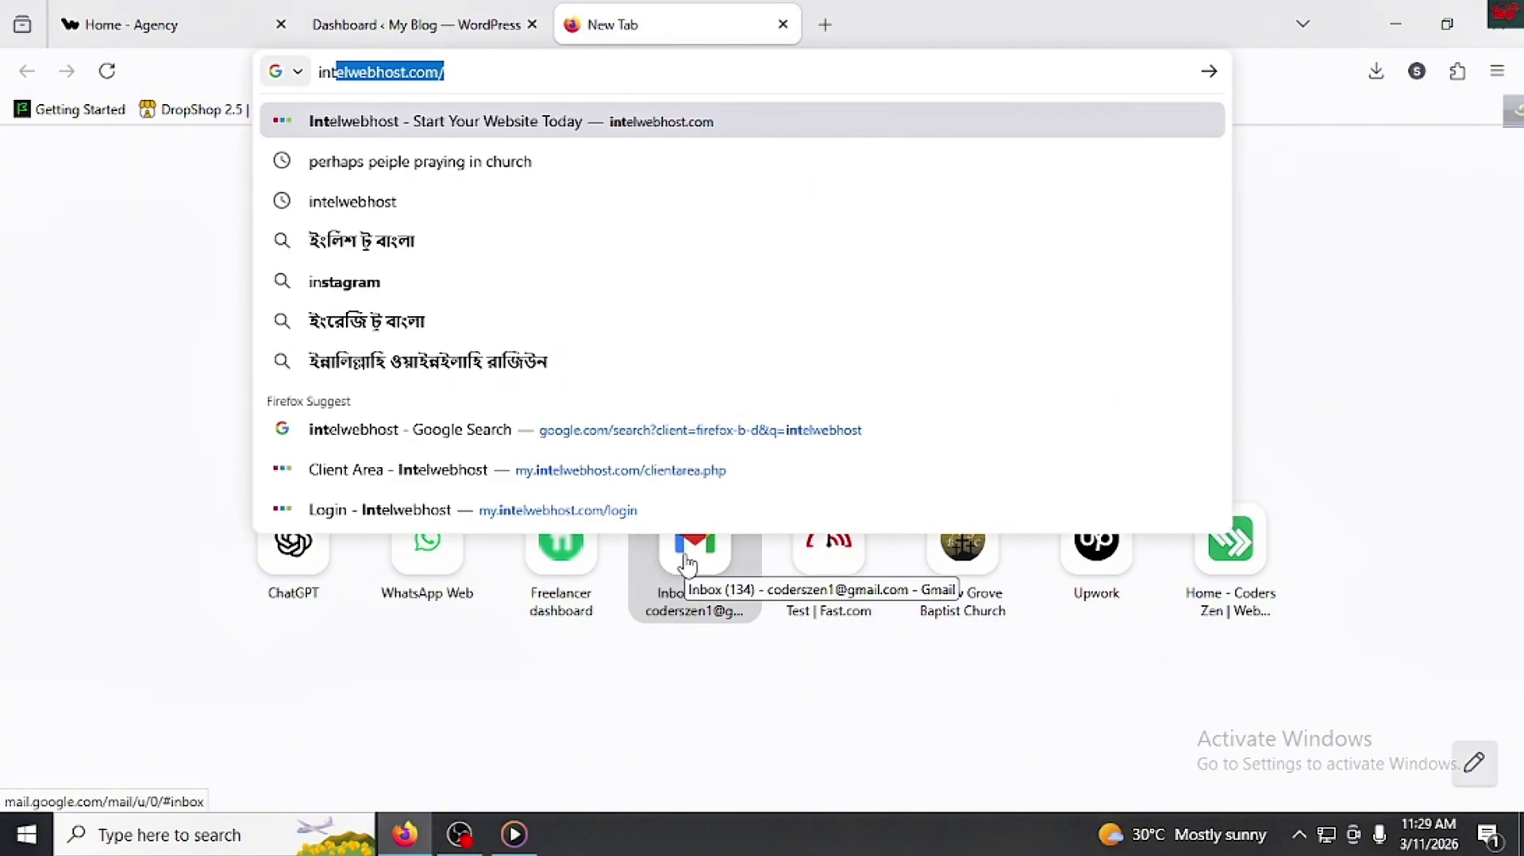
{"action": "key", "text": "Return"}
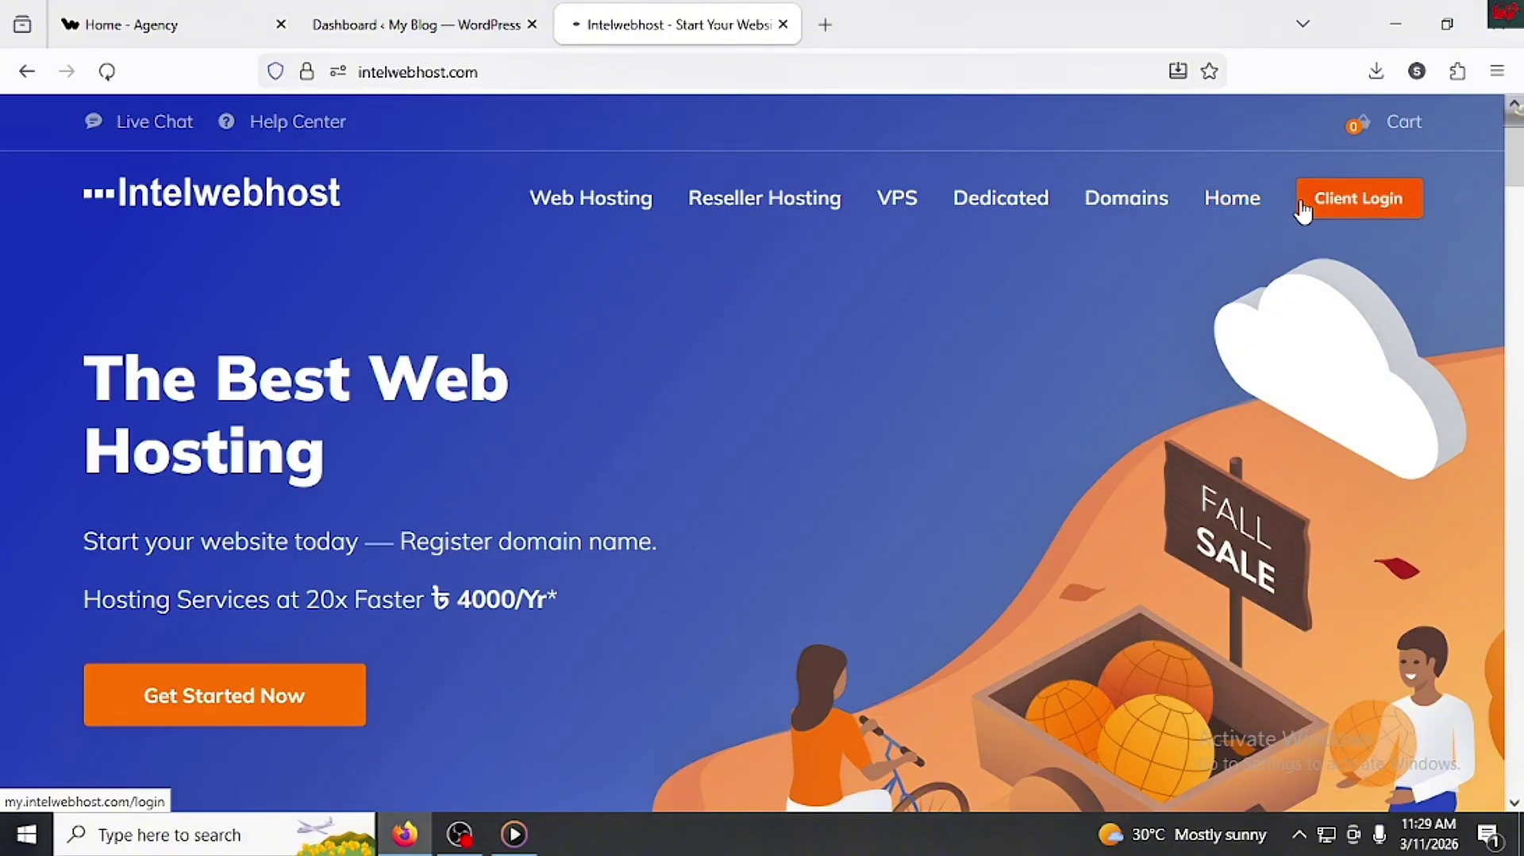
{"action": "left_click", "coordinate": [1297, 208]}
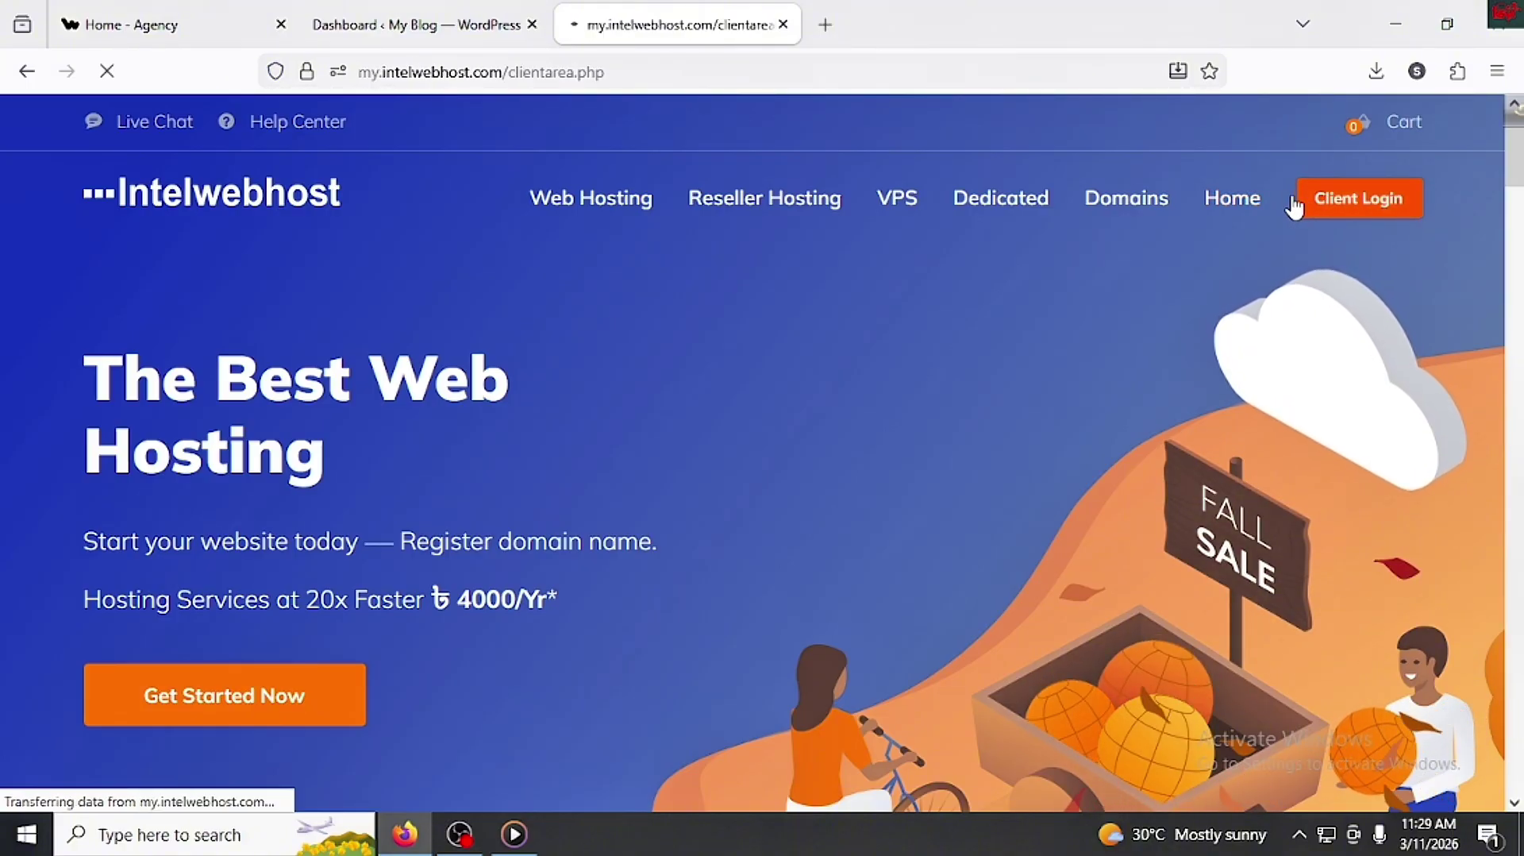
Step: Manage the webproductit.com hosting product with 10 GB NVMe SSD and log in to its cPanel
{"action": "scroll", "coordinate": [941, 393], "scroll_direction": "down", "scroll_amount": 8}
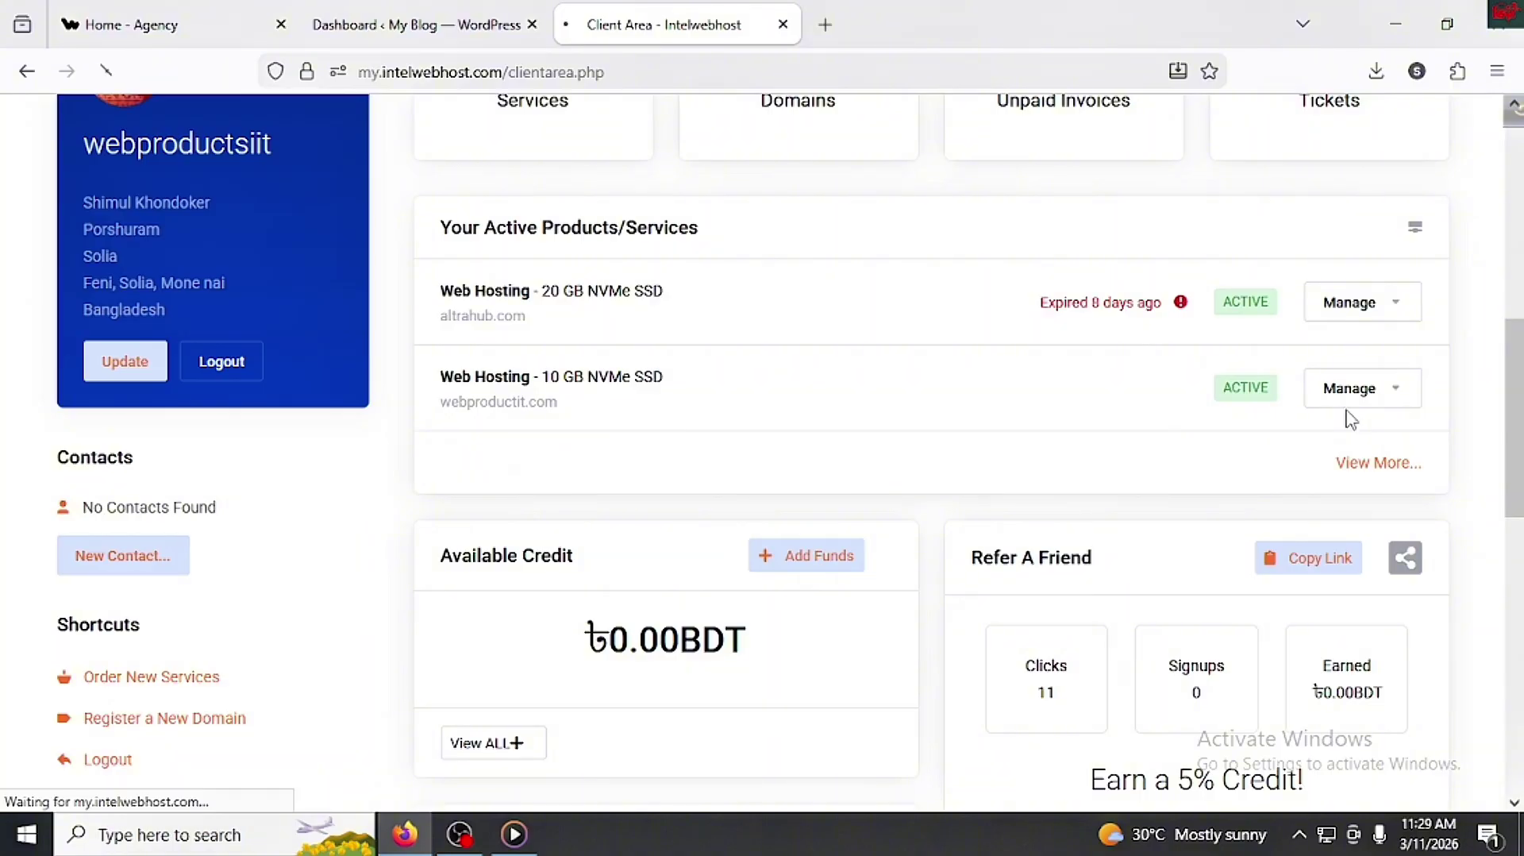
{"action": "left_click", "coordinate": [1347, 401]}
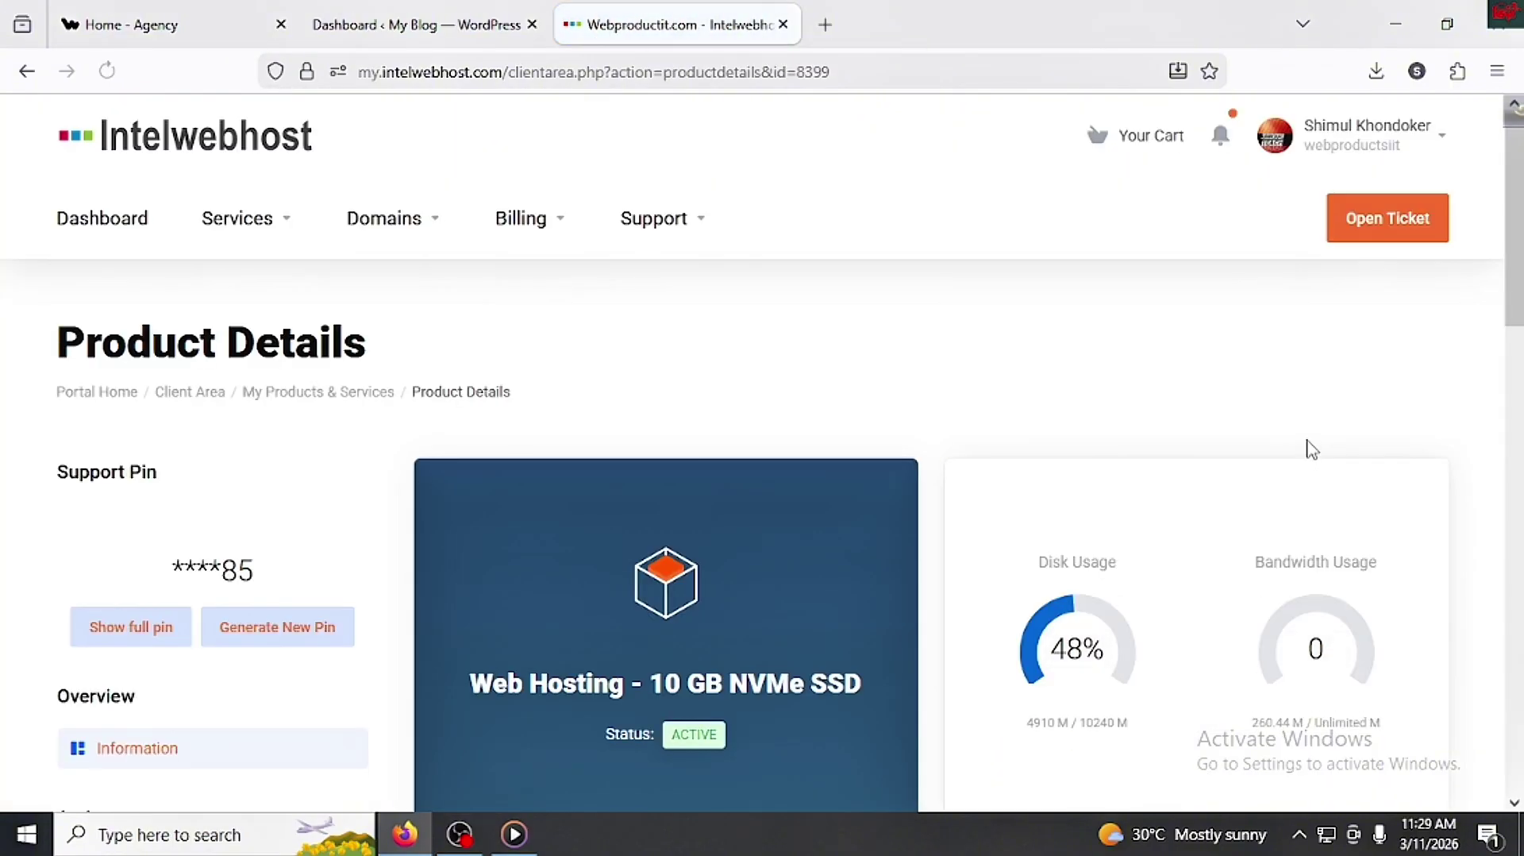
{"action": "scroll", "coordinate": [1301, 453], "scroll_direction": "down", "scroll_amount": 7}
{"action": "scroll", "coordinate": [397, 405], "scroll_direction": "up", "scroll_amount": 1}
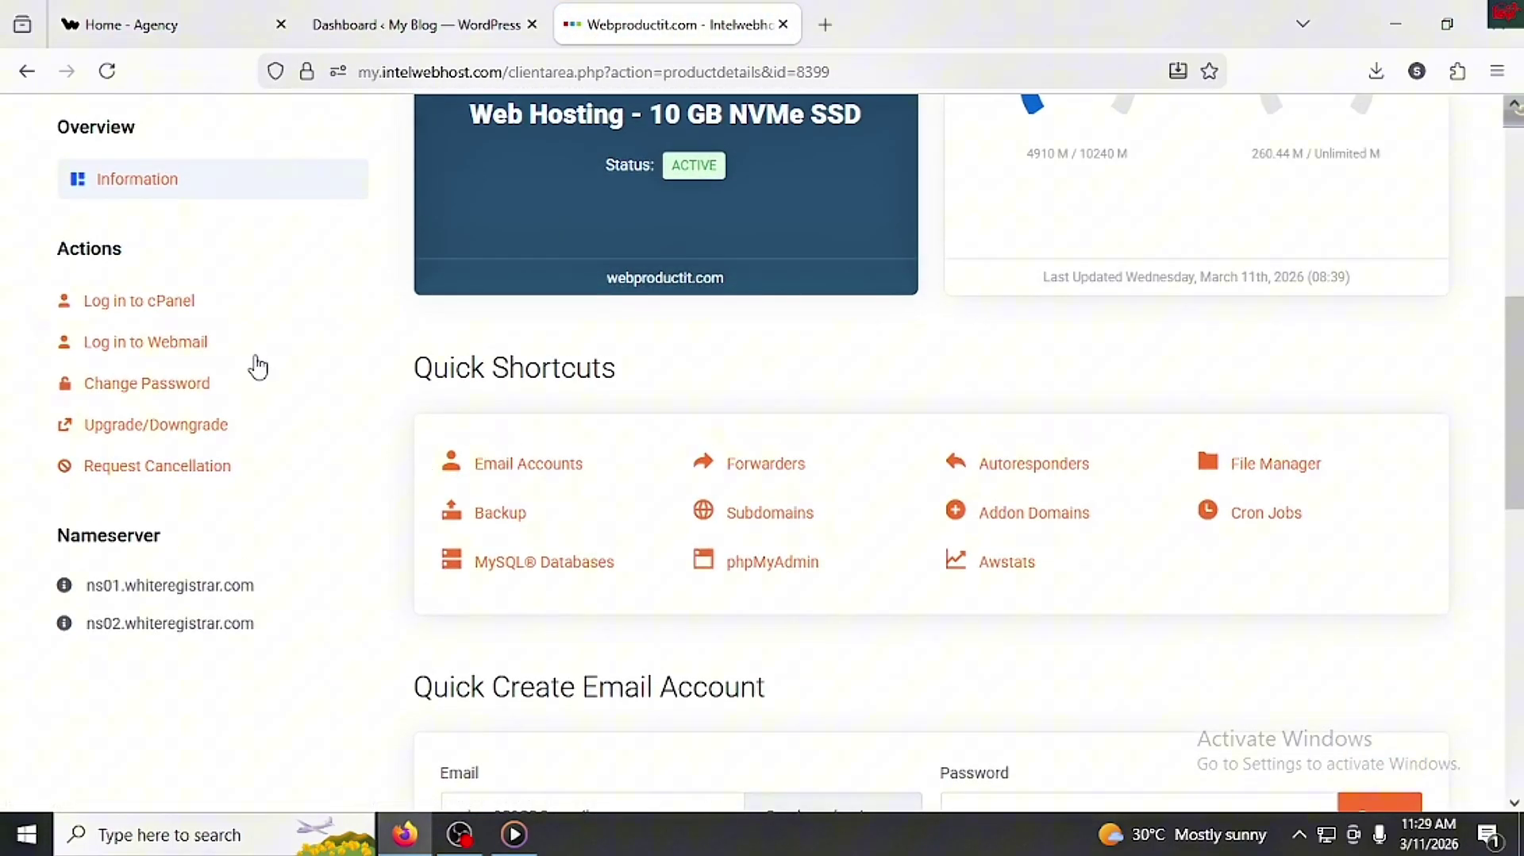
{"action": "left_click", "coordinate": [189, 304]}
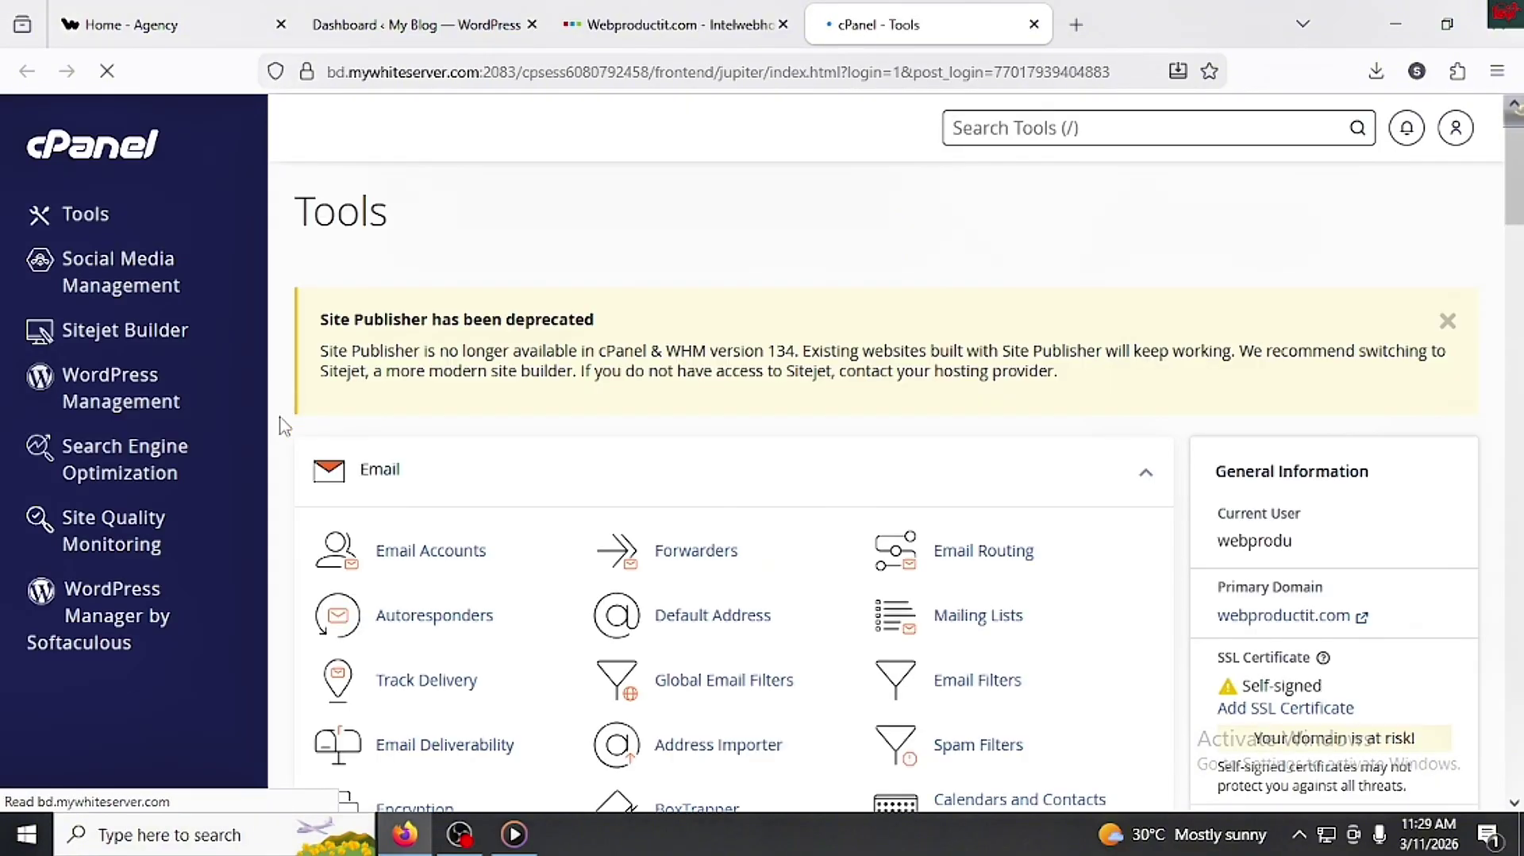
Step: Log in to web-agency.coderszen.com through WordPress Manager by Softaculous, close that duplicate dashboard, and return to the first one
{"action": "left_click", "coordinate": [150, 631]}
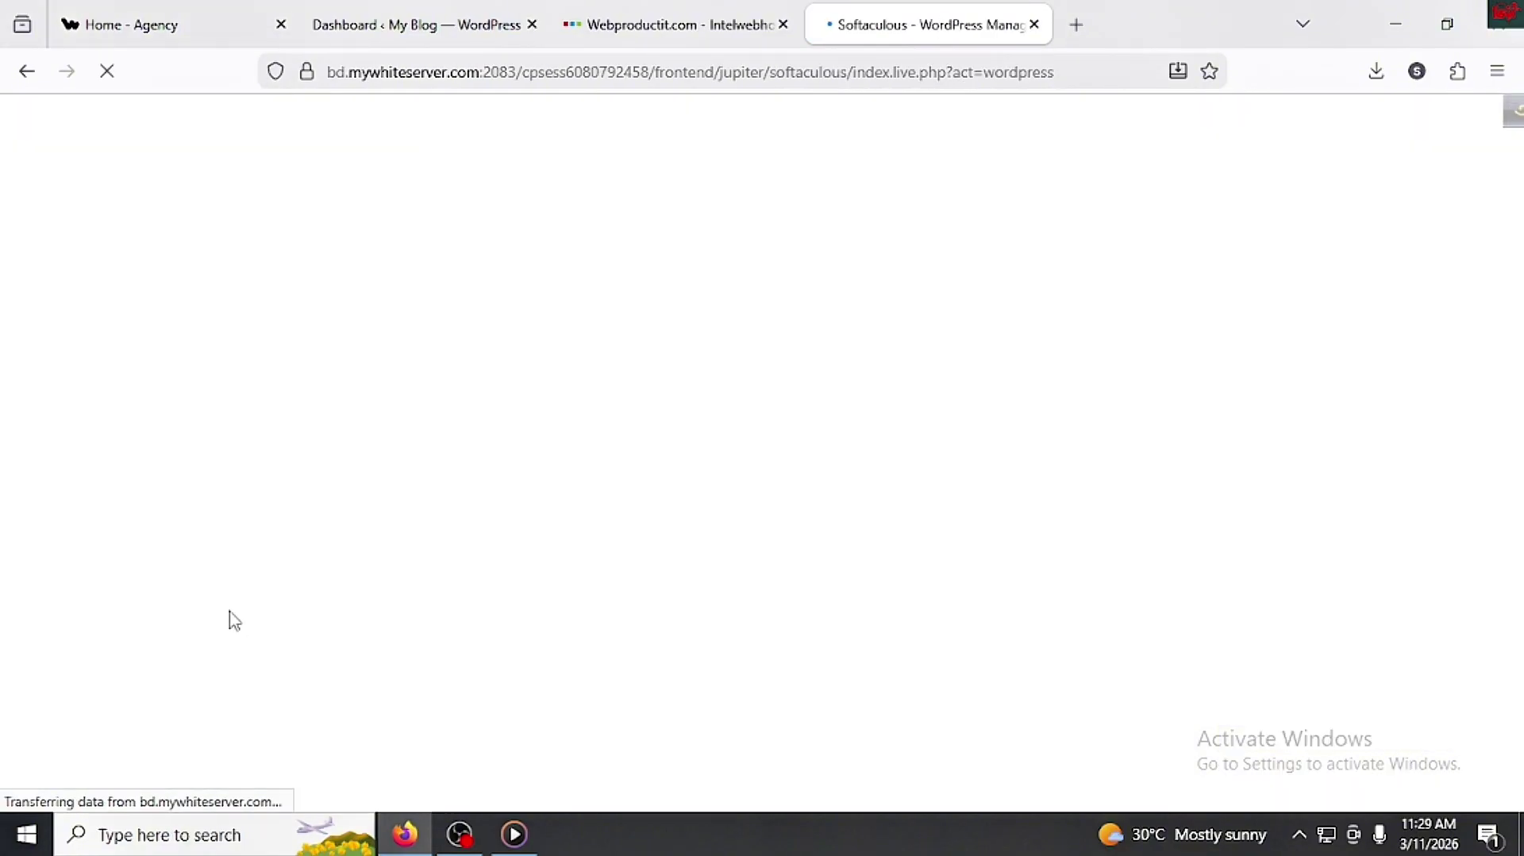
{"action": "scroll", "coordinate": [490, 444], "scroll_direction": "down", "scroll_amount": 3}
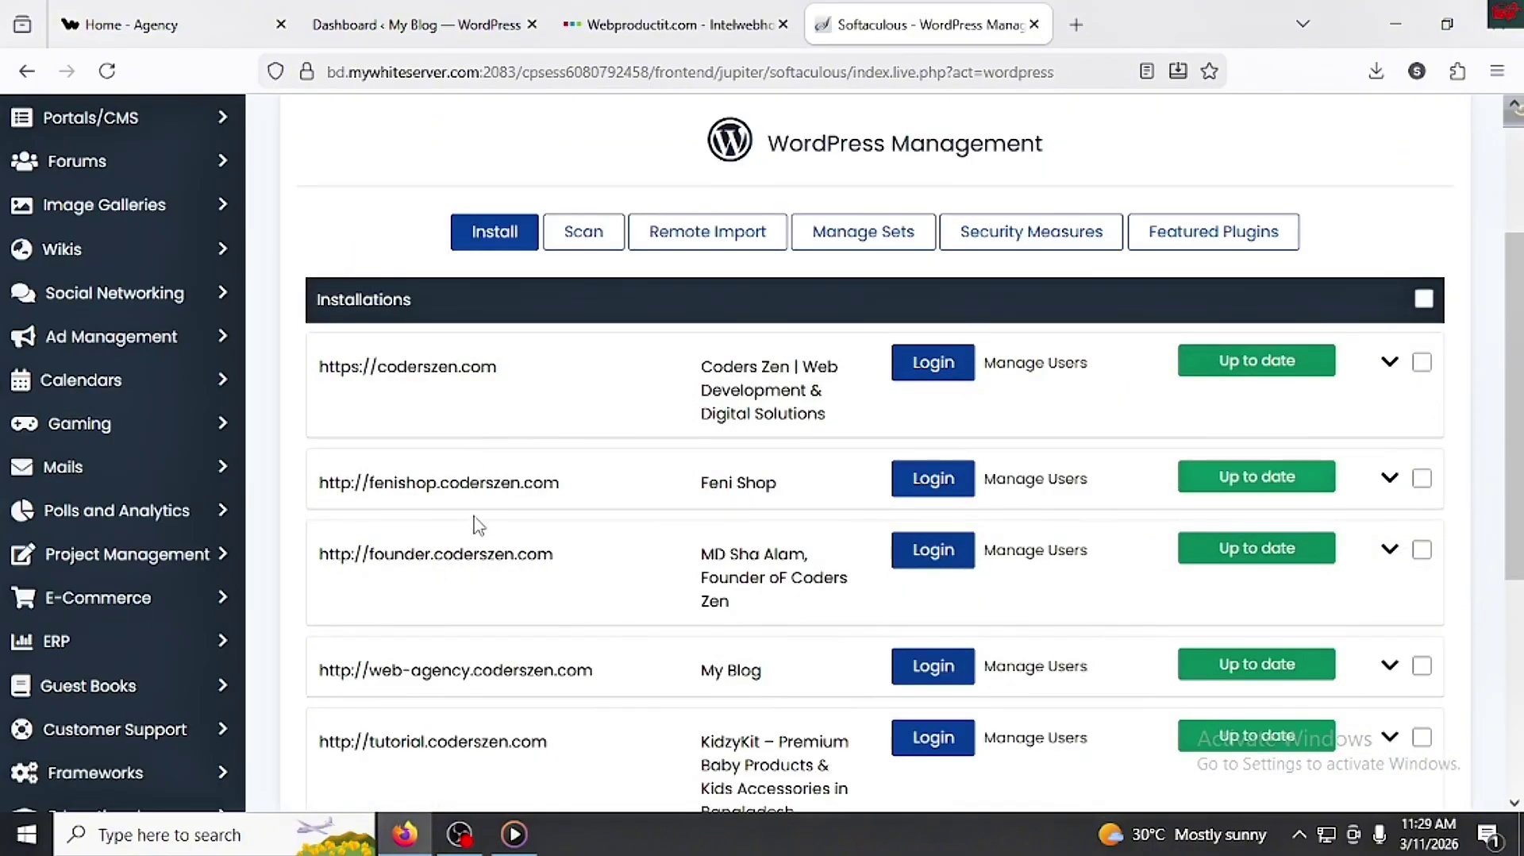
{"action": "scroll", "coordinate": [476, 527], "scroll_direction": "down", "scroll_amount": 2}
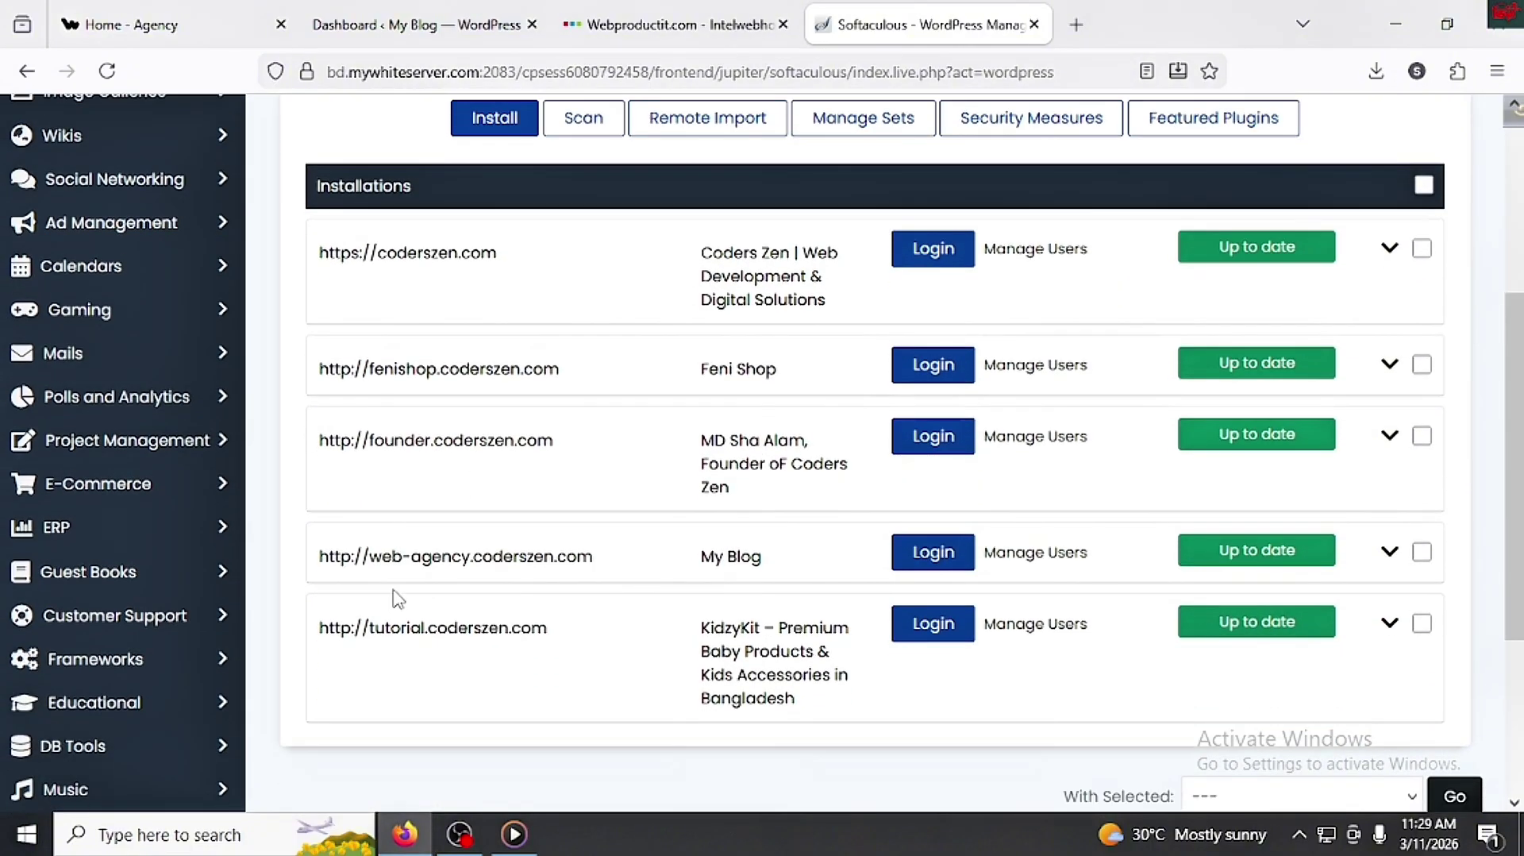
{"action": "left_click", "coordinate": [951, 557]}
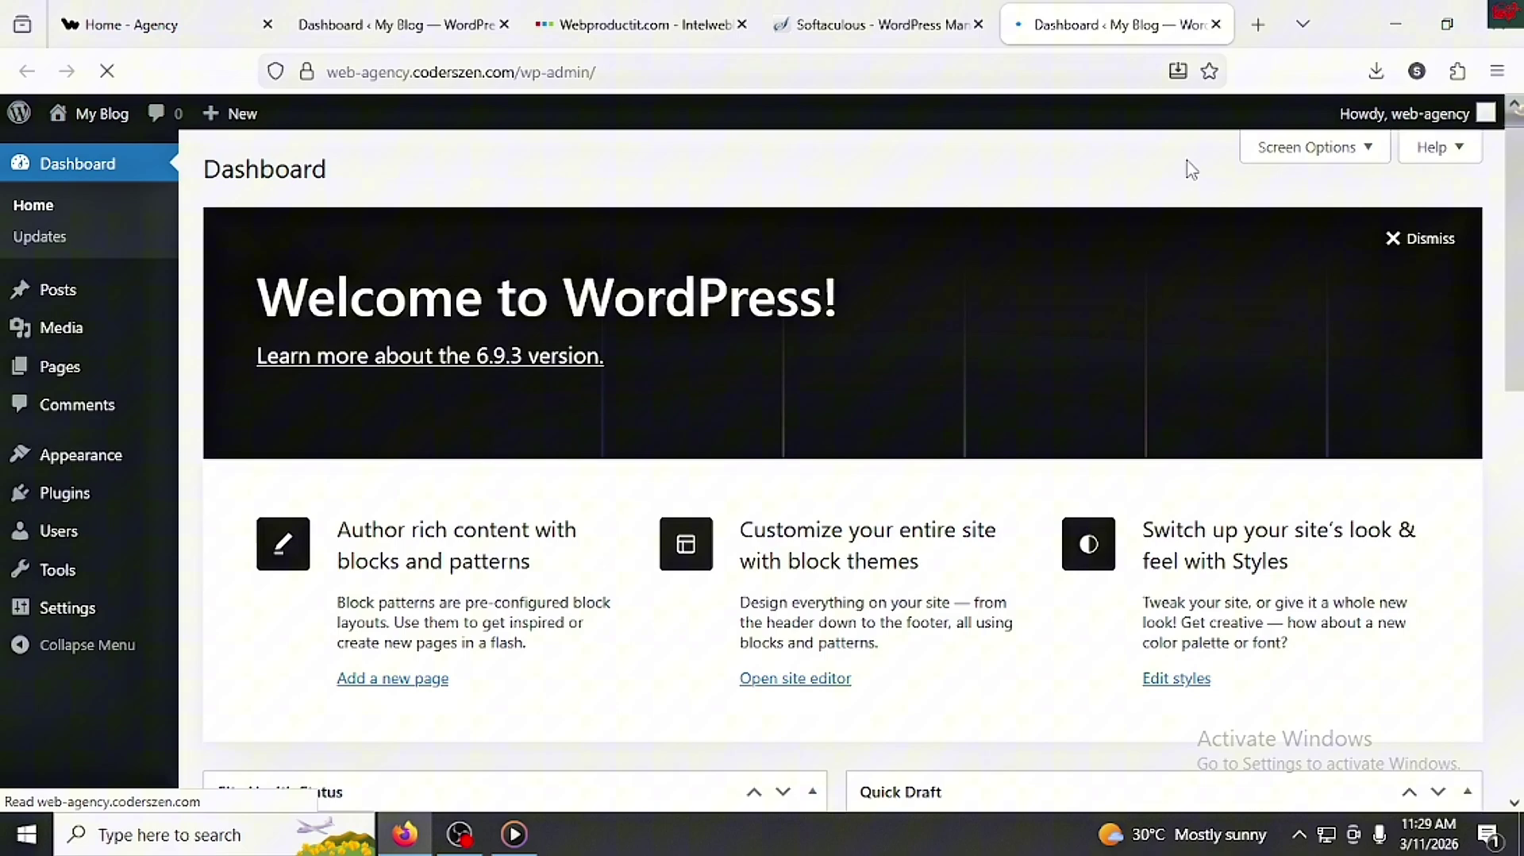
{"action": "left_click", "coordinate": [1215, 24]}
{"action": "left_click", "coordinate": [412, 25]}
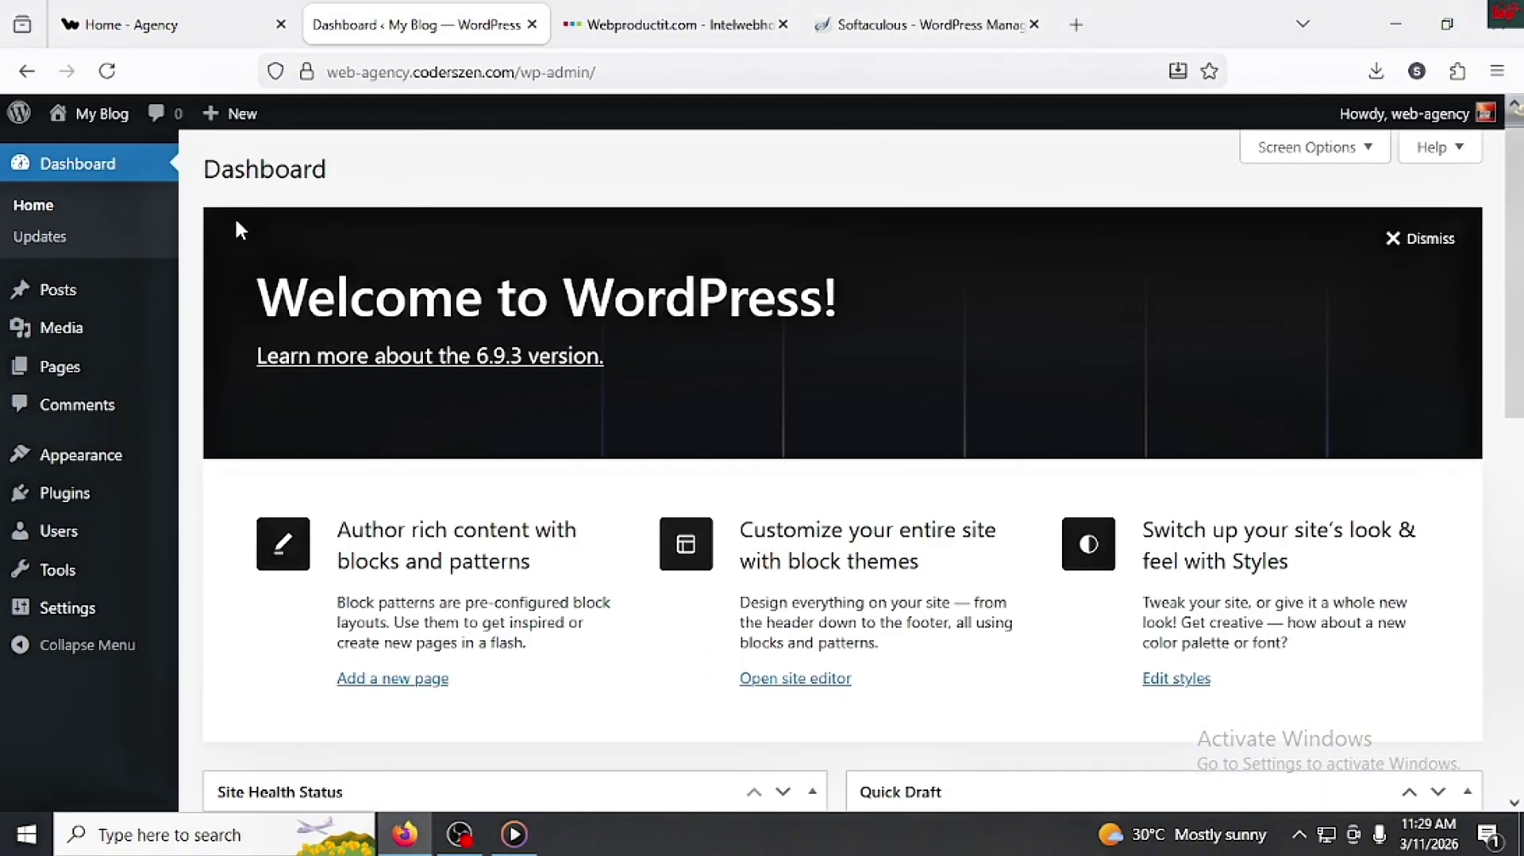
Step: View the small logo beside the demo site's "Top 100 Design Studios in USA" line in a separate tab and close it
{"action": "key", "text": "ctrl+shift+Tab"}
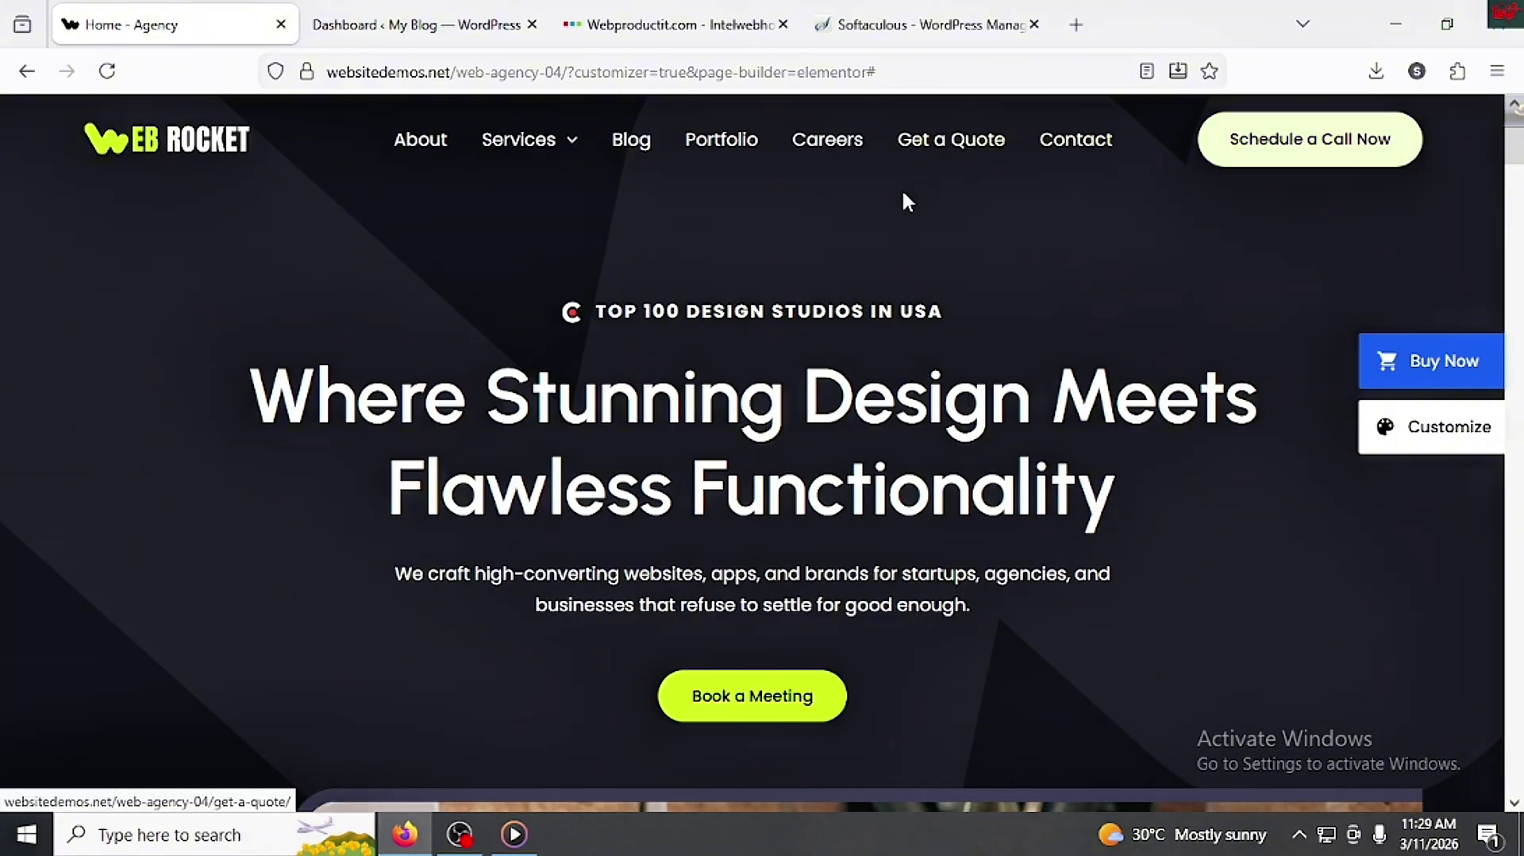
{"action": "right_click", "coordinate": [573, 315]}
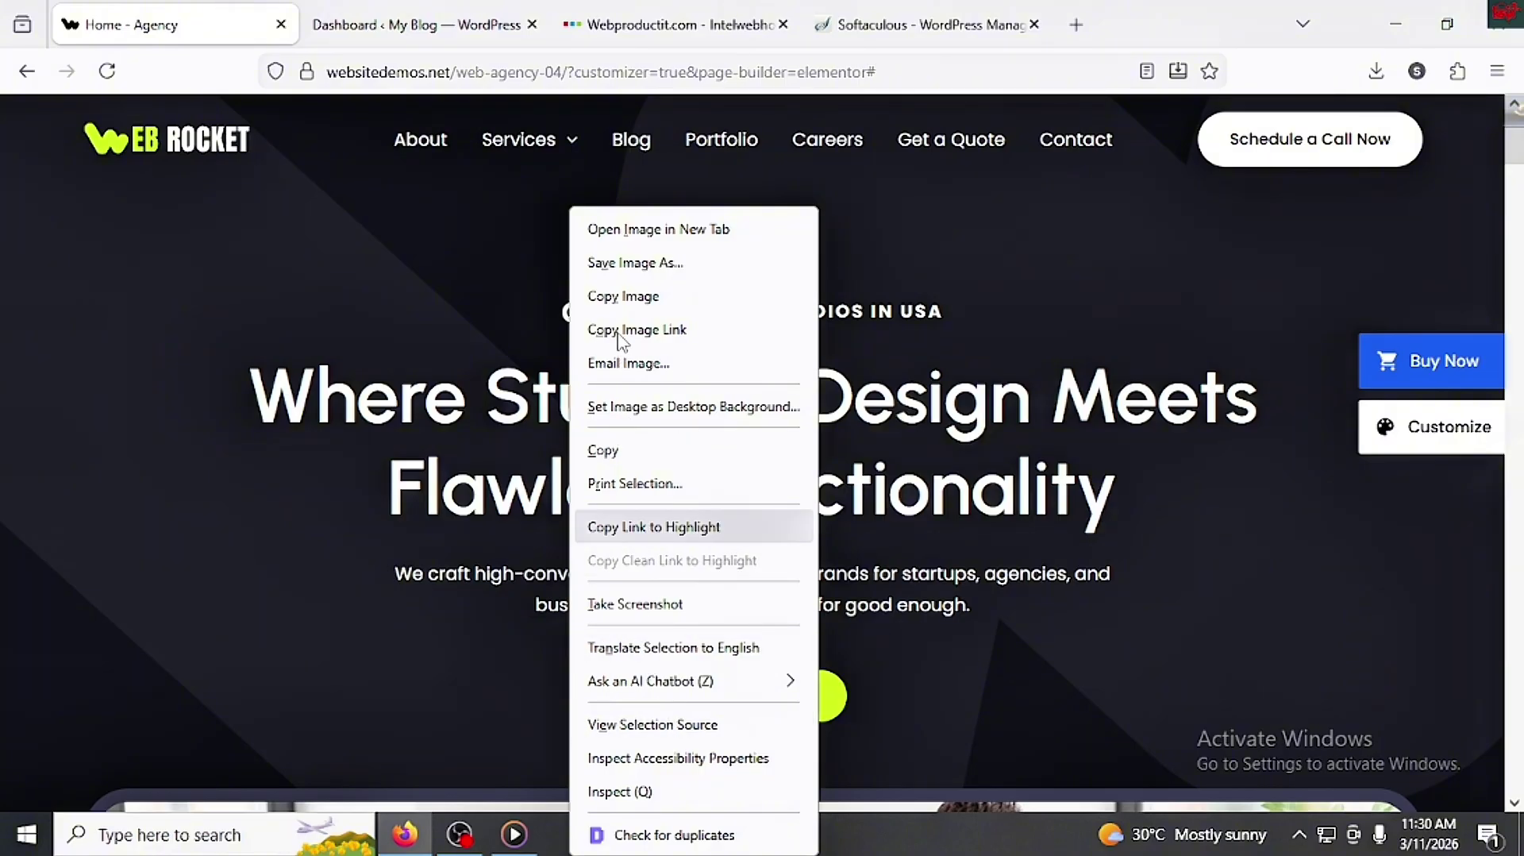
{"action": "left_click", "coordinate": [678, 230]}
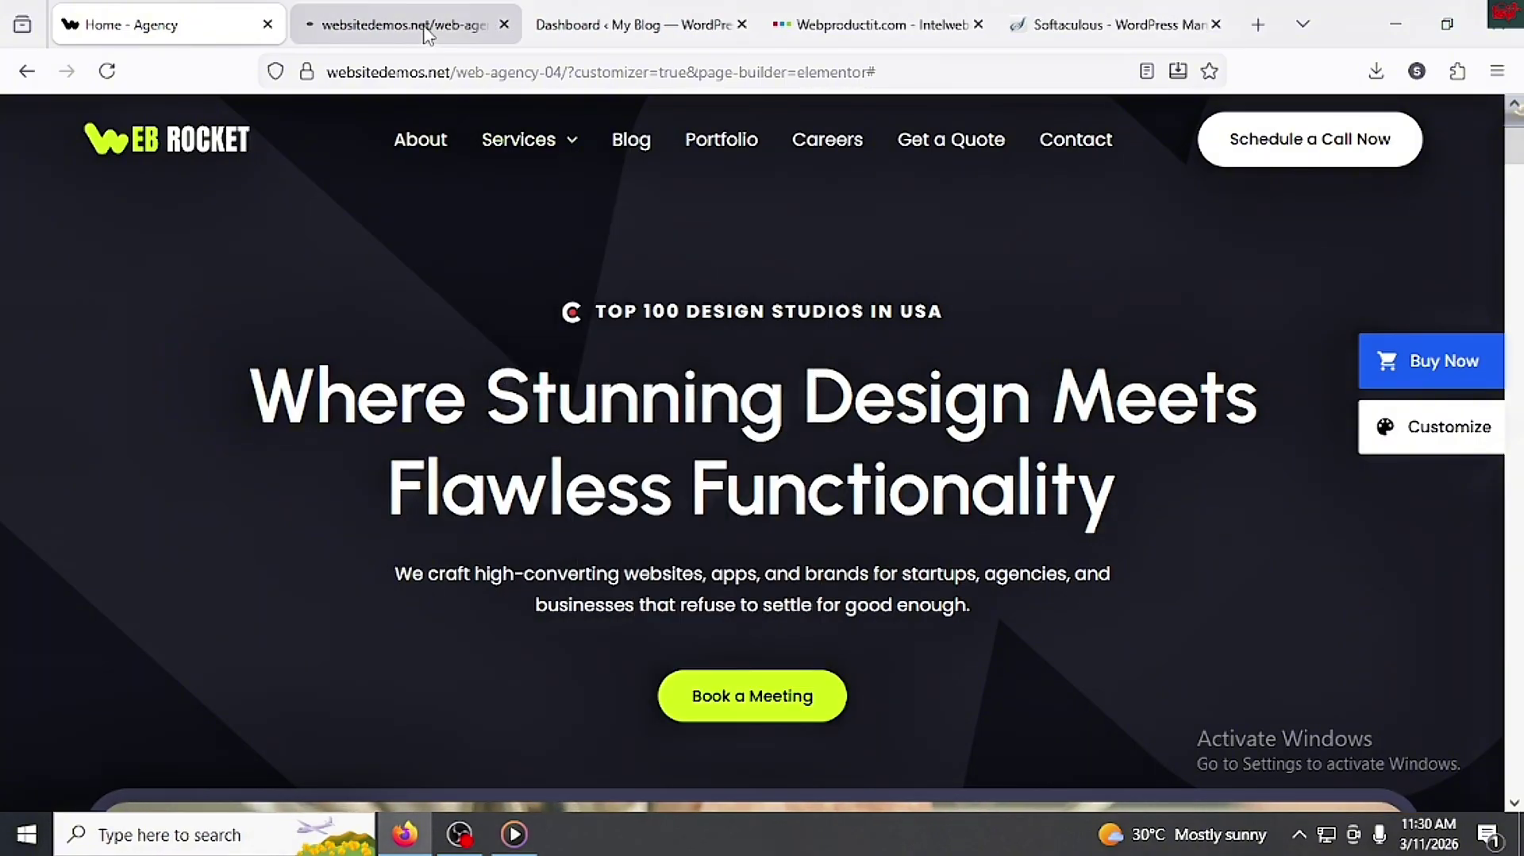
{"action": "left_click", "coordinate": [469, 32]}
{"action": "left_click", "coordinate": [504, 25]}
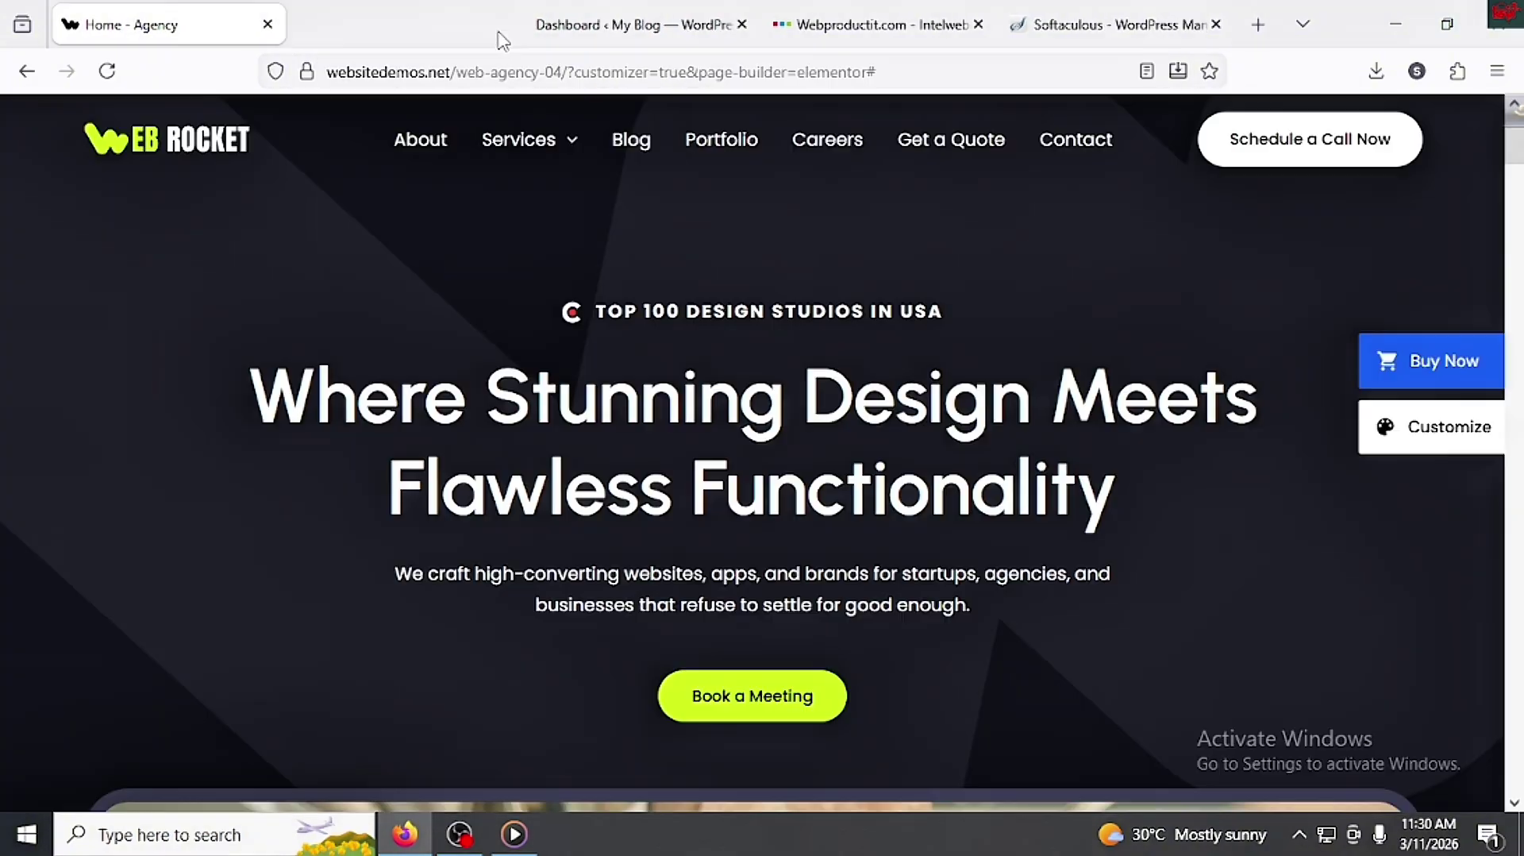
Step: Inspect the HTML of the small logo beside "Top 100 Design Studios in USA" for its image source, and close the inspector
{"action": "mouse_move", "coordinate": [582, 308]}
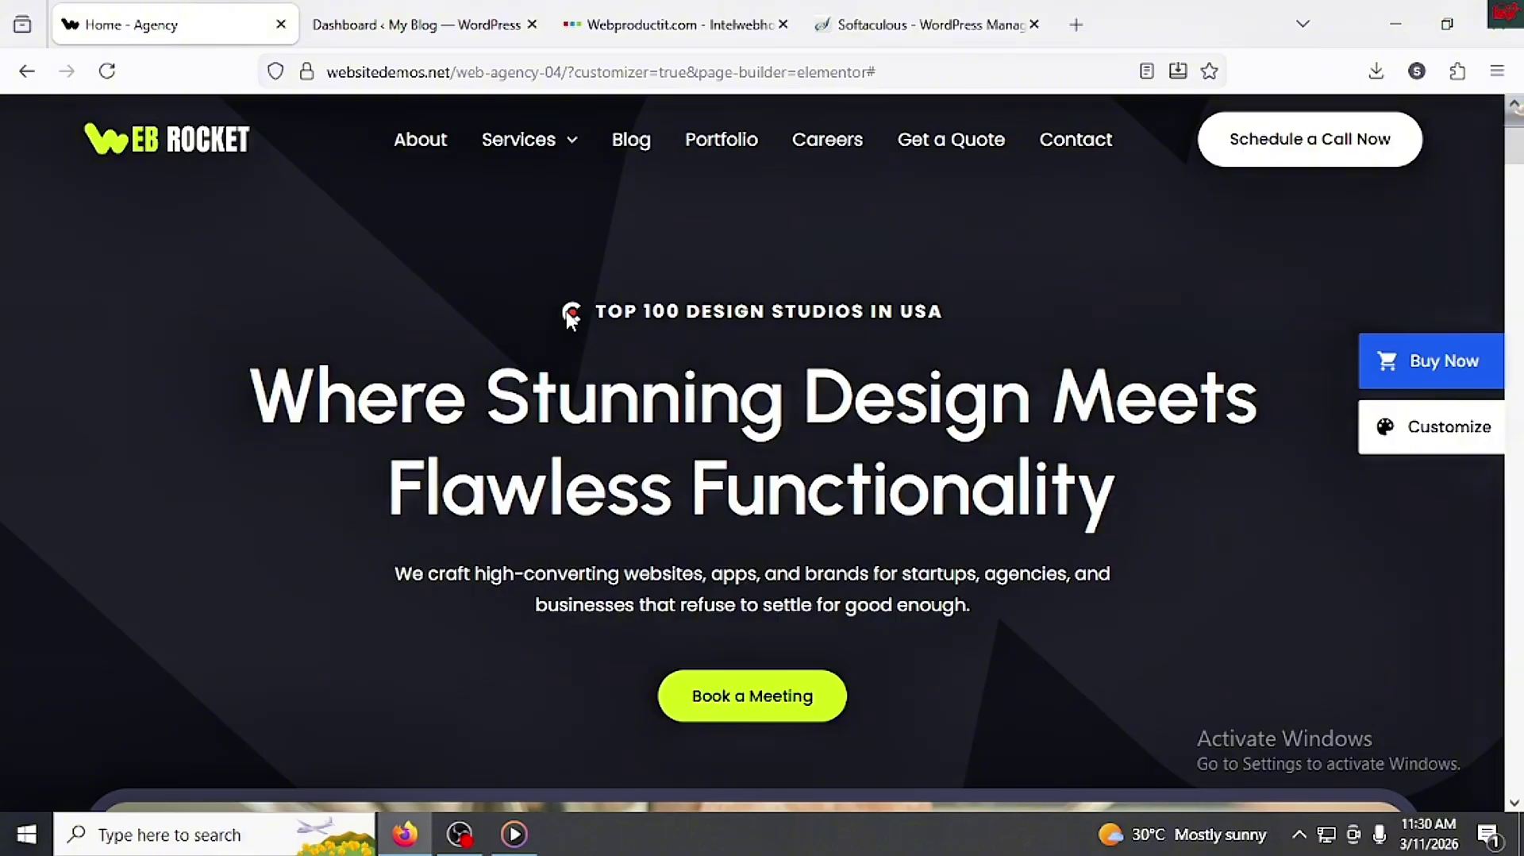
{"action": "right_click", "coordinate": [570, 318]}
{"action": "left_click", "coordinate": [663, 790]}
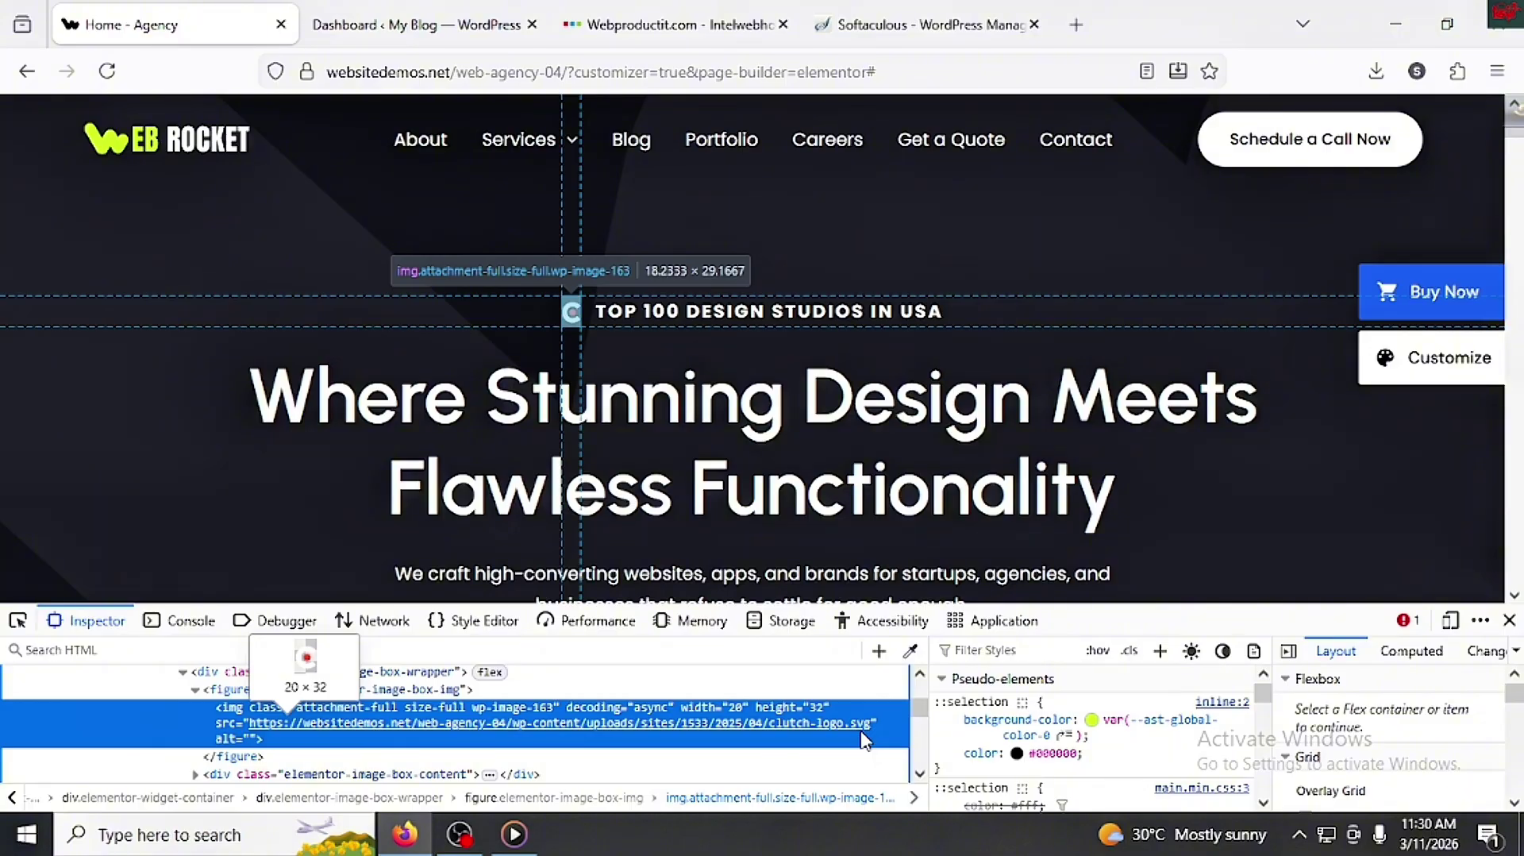
{"action": "left_click", "coordinate": [1509, 621]}
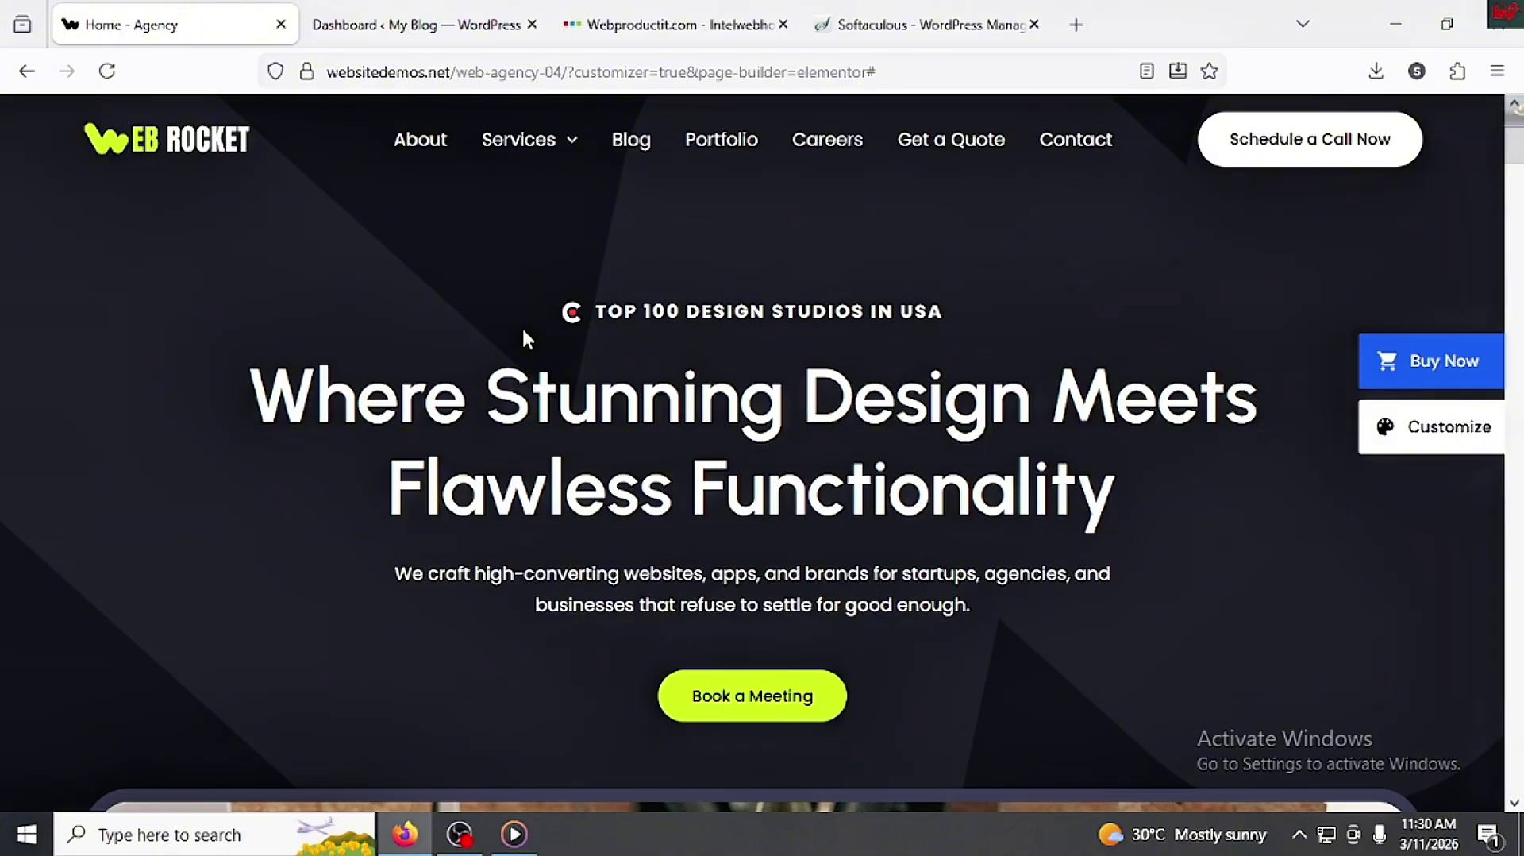
{"action": "scroll", "coordinate": [523, 338], "scroll_direction": "down", "scroll_amount": 4}
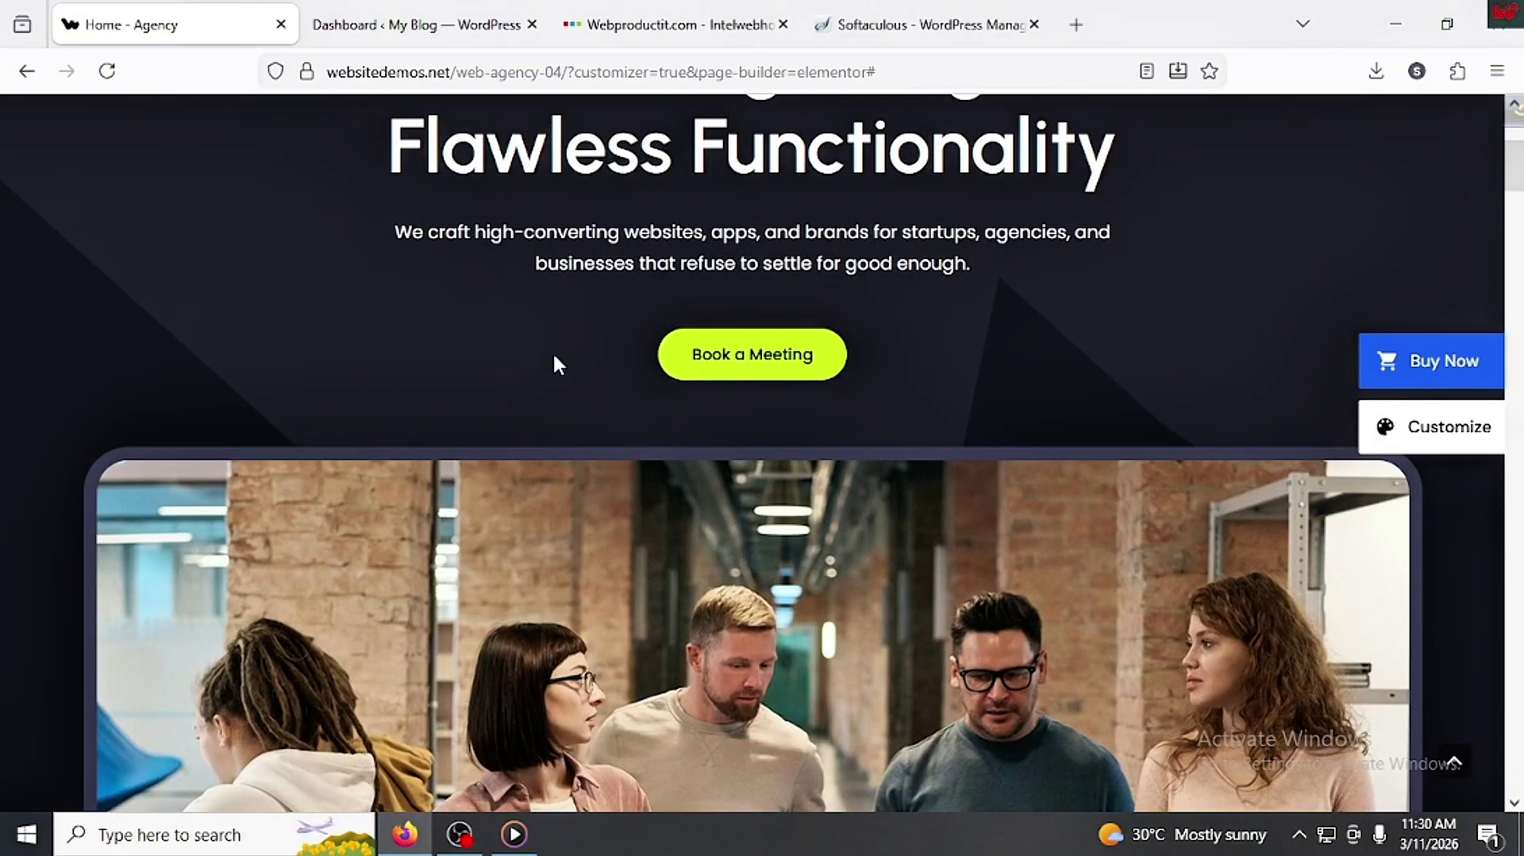
{"action": "scroll", "coordinate": [553, 364], "scroll_direction": "down", "scroll_amount": 4}
{"action": "scroll", "coordinate": [546, 370], "scroll_direction": "up", "scroll_amount": 6}
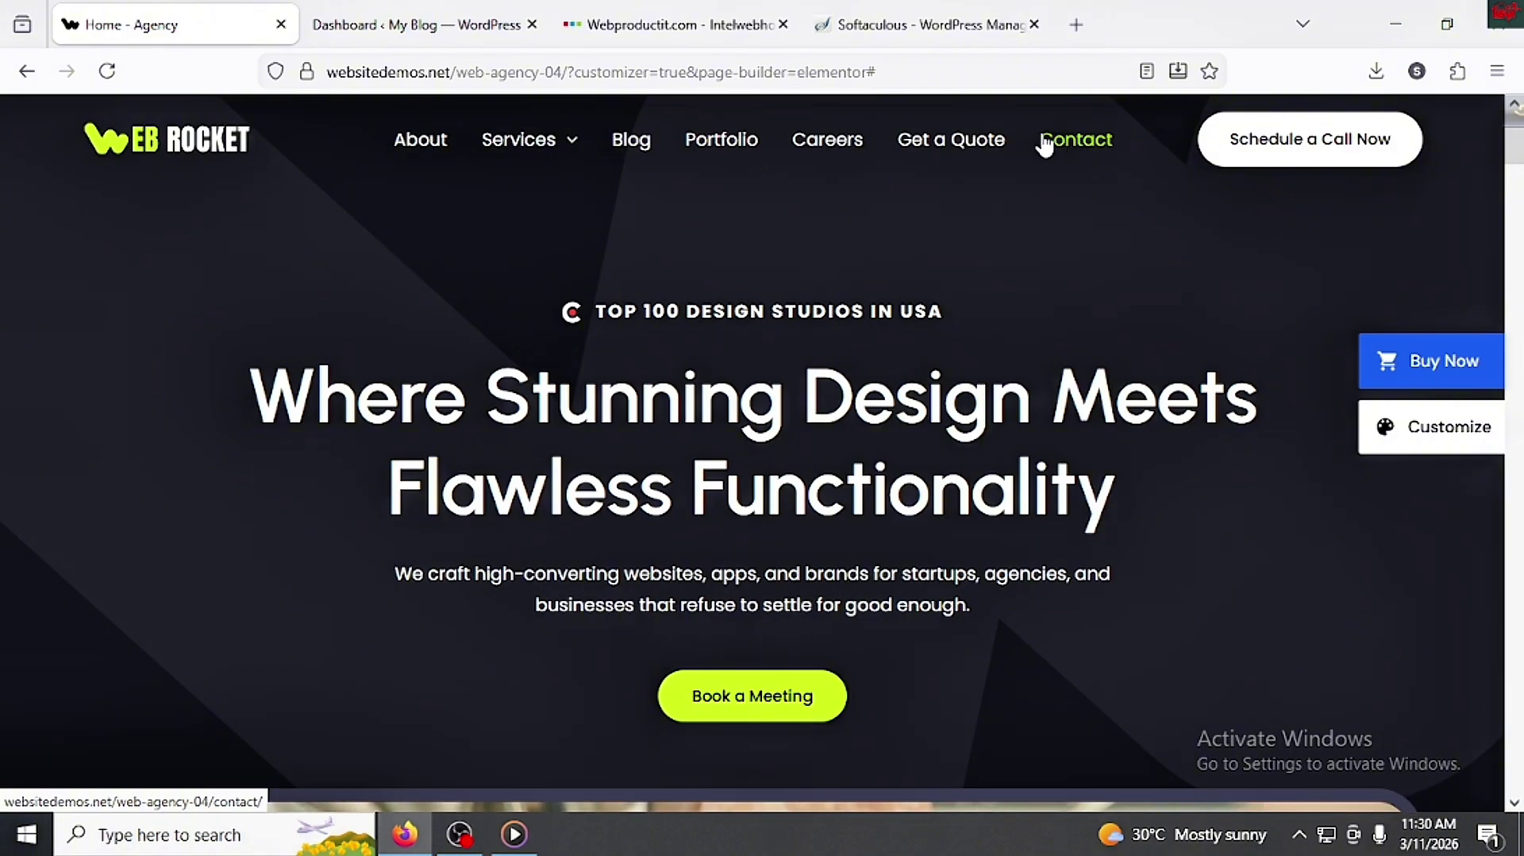
Step: Return to the My Blog dashboard and check the permalink settings and the list of all posts
{"action": "left_click", "coordinate": [405, 40]}
{"action": "mouse_move", "coordinate": [104, 367]}
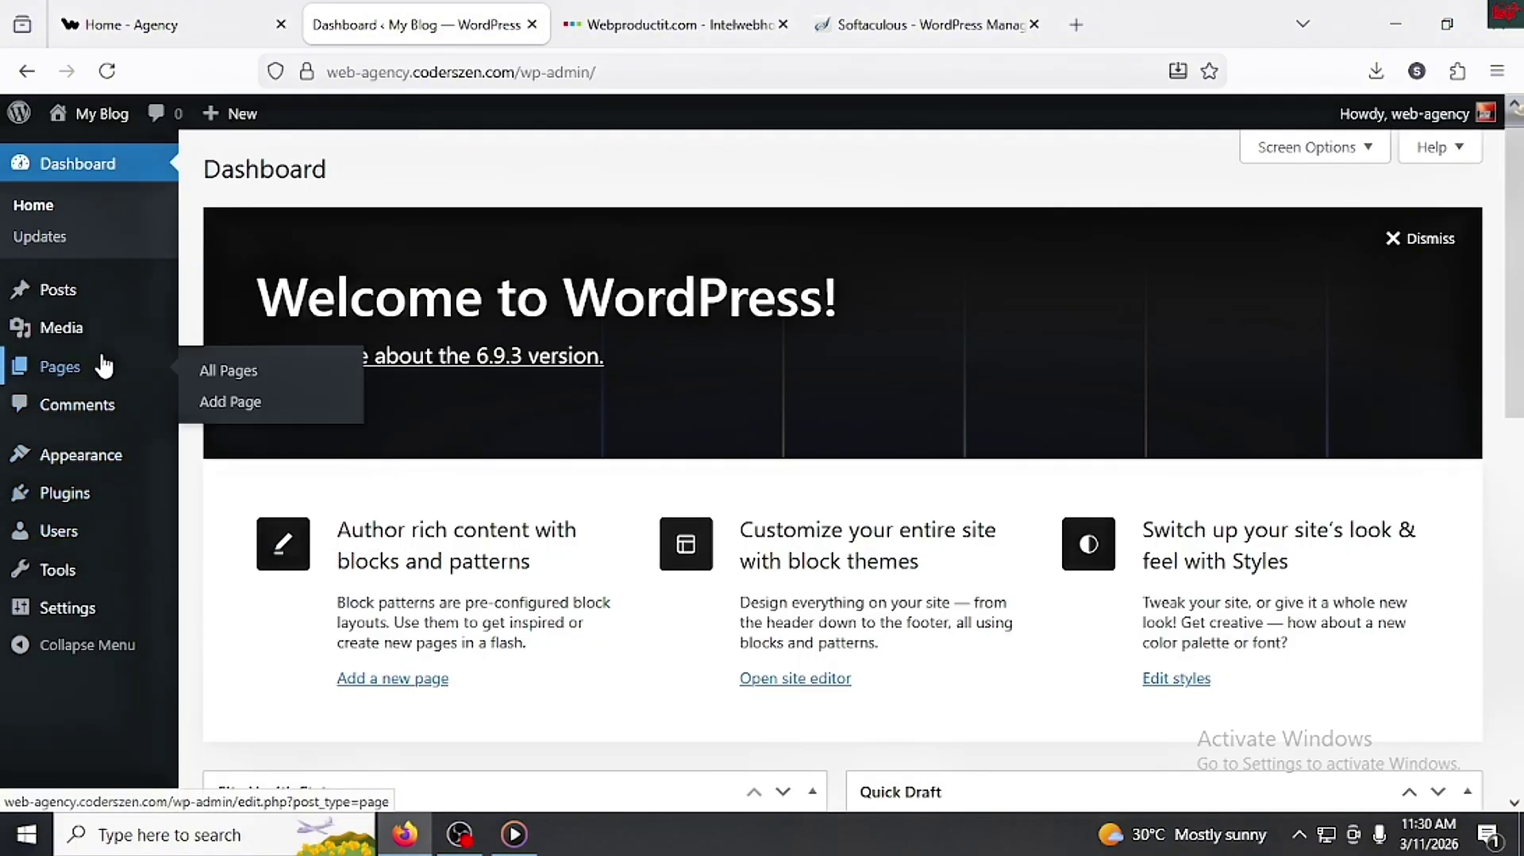
{"action": "mouse_move", "coordinate": [95, 608]}
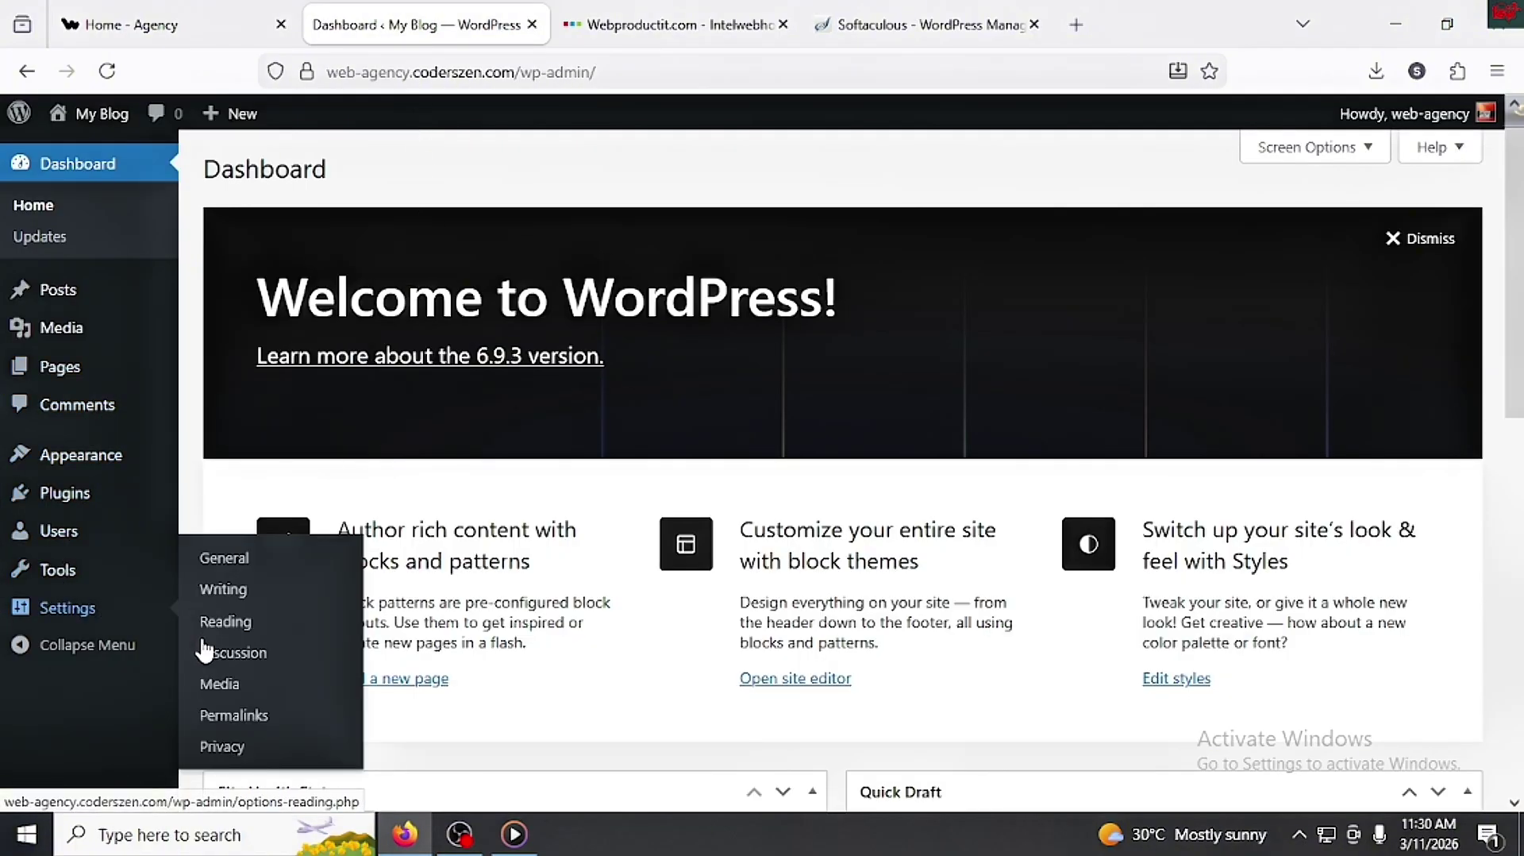
{"action": "left_click", "coordinate": [224, 714]}
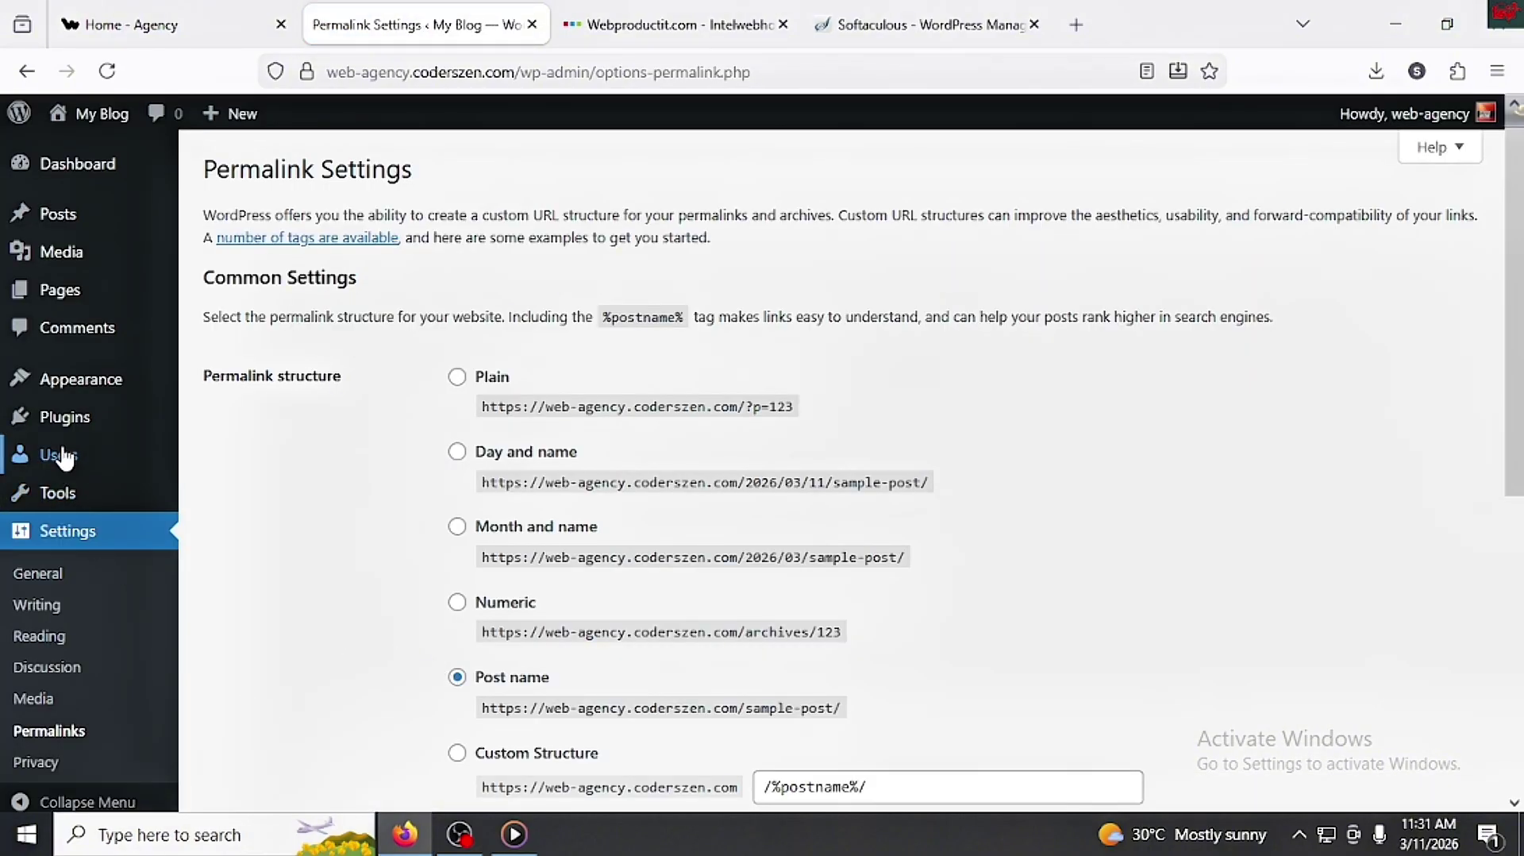
{"action": "mouse_move", "coordinate": [55, 216]}
{"action": "left_click", "coordinate": [241, 231]}
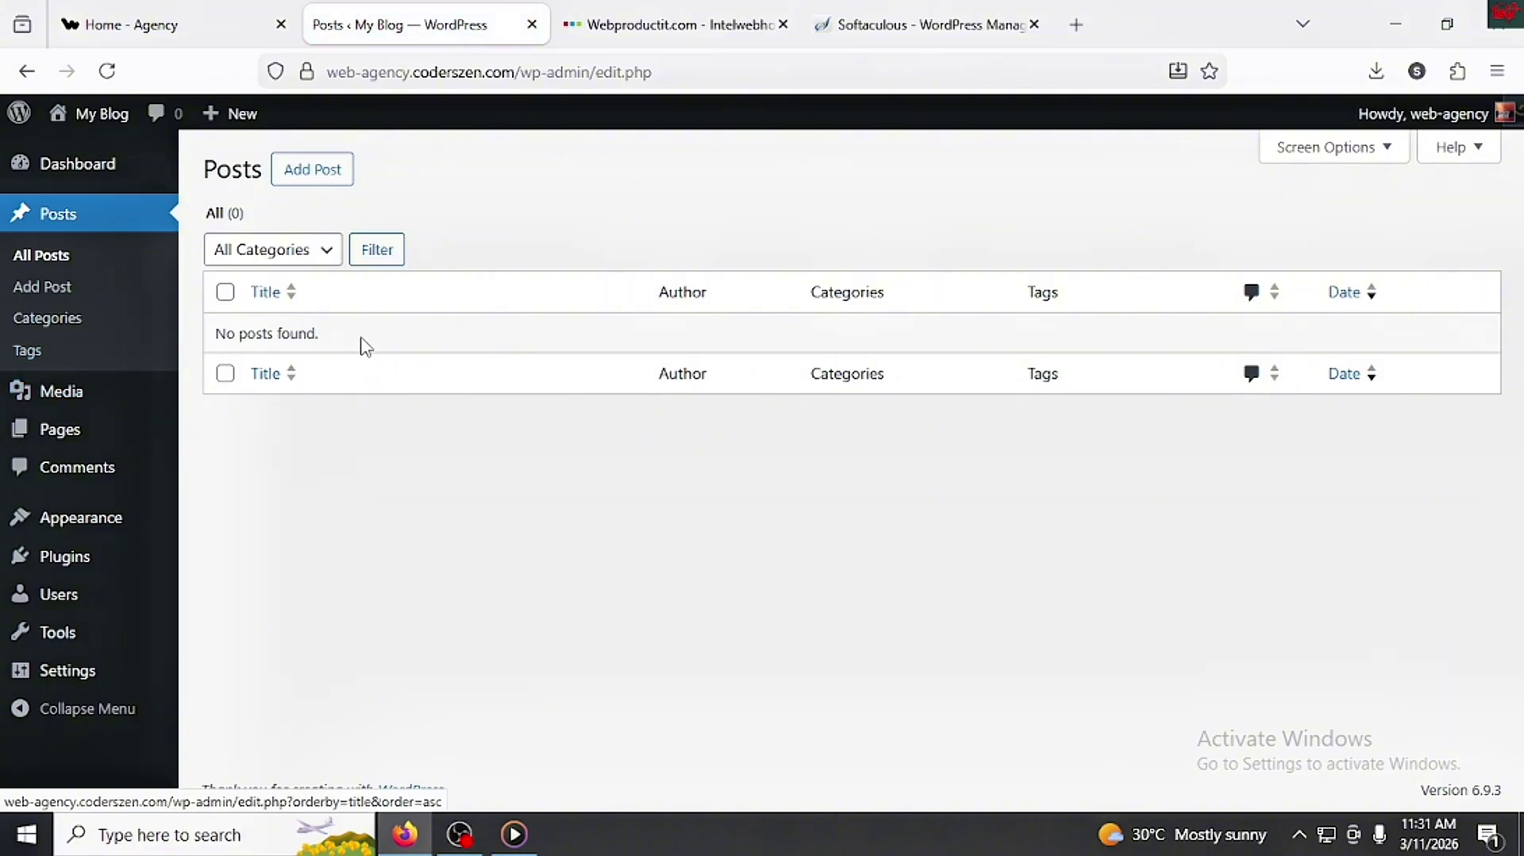
Step: Search the plugin directory for "elementor" and install the Elementor Website Builder plugin
{"action": "mouse_move", "coordinate": [101, 441]}
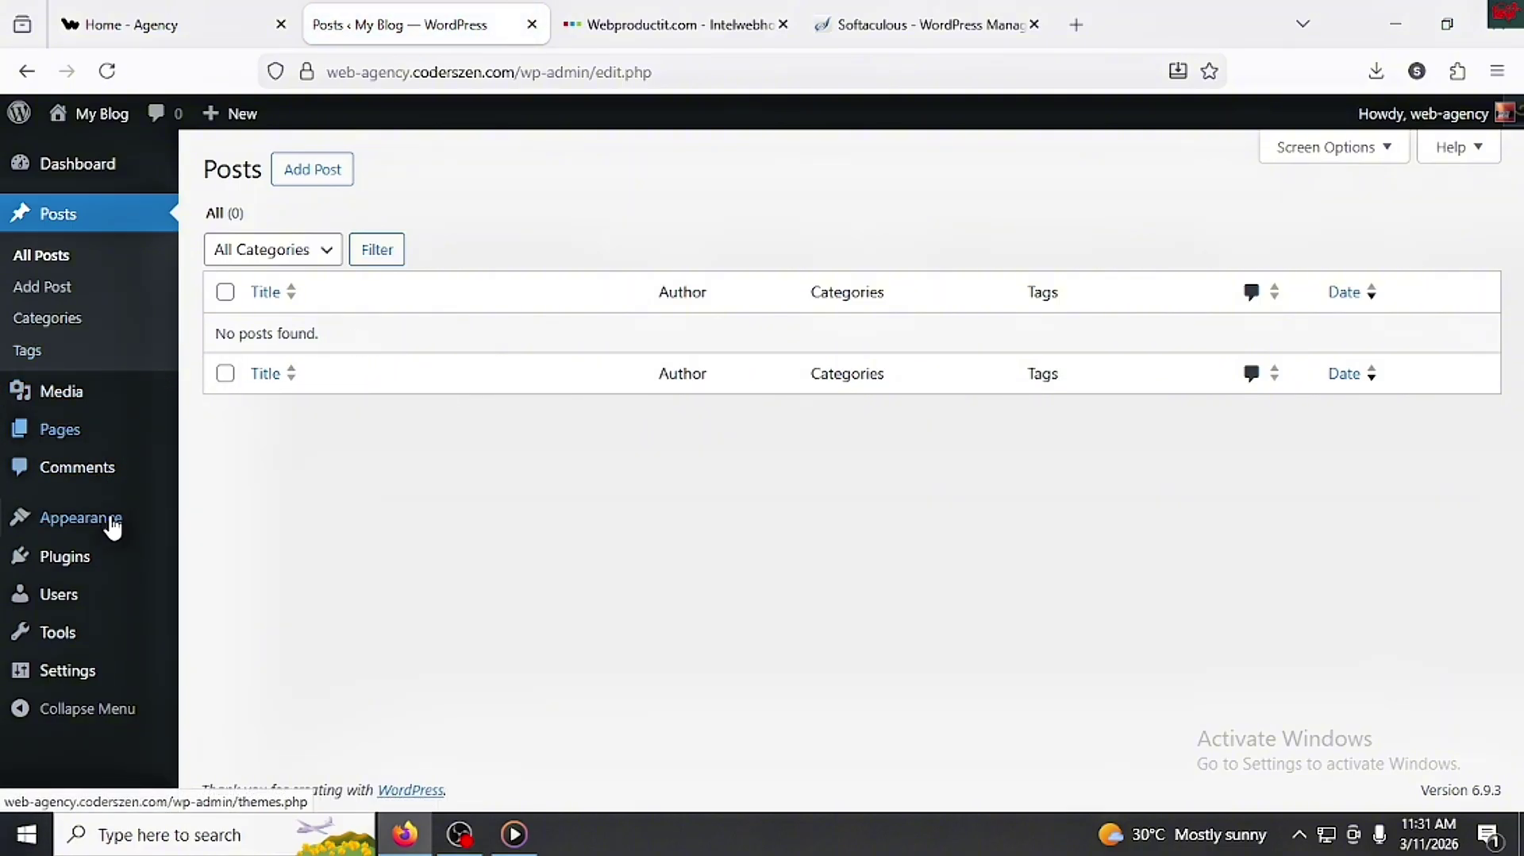
{"action": "mouse_move", "coordinate": [115, 571]}
{"action": "left_click", "coordinate": [214, 604]}
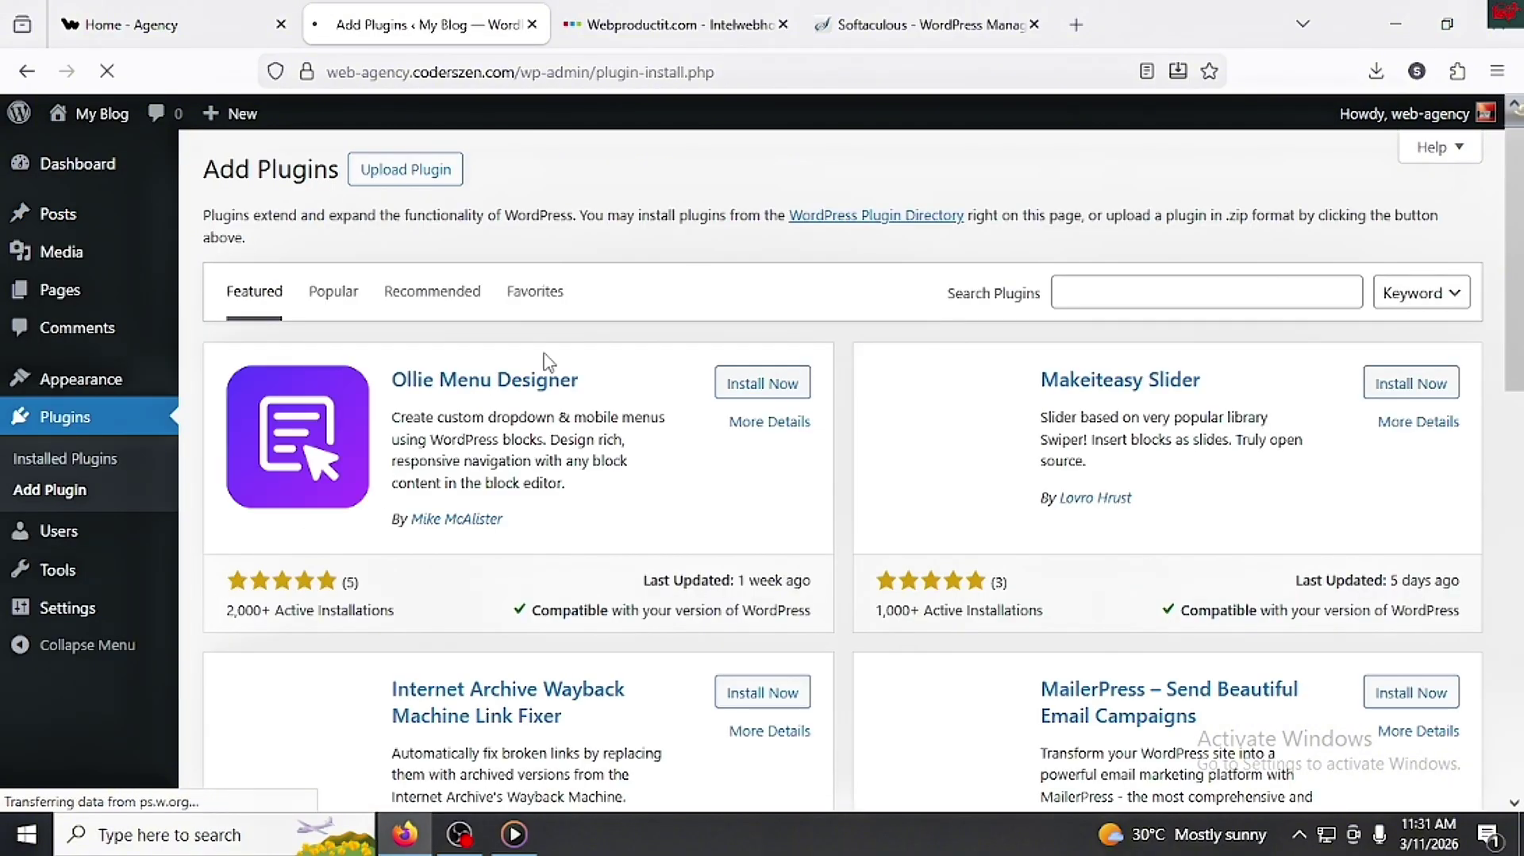
{"action": "left_click", "coordinate": [1148, 293]}
{"action": "type", "text": "elementor"}
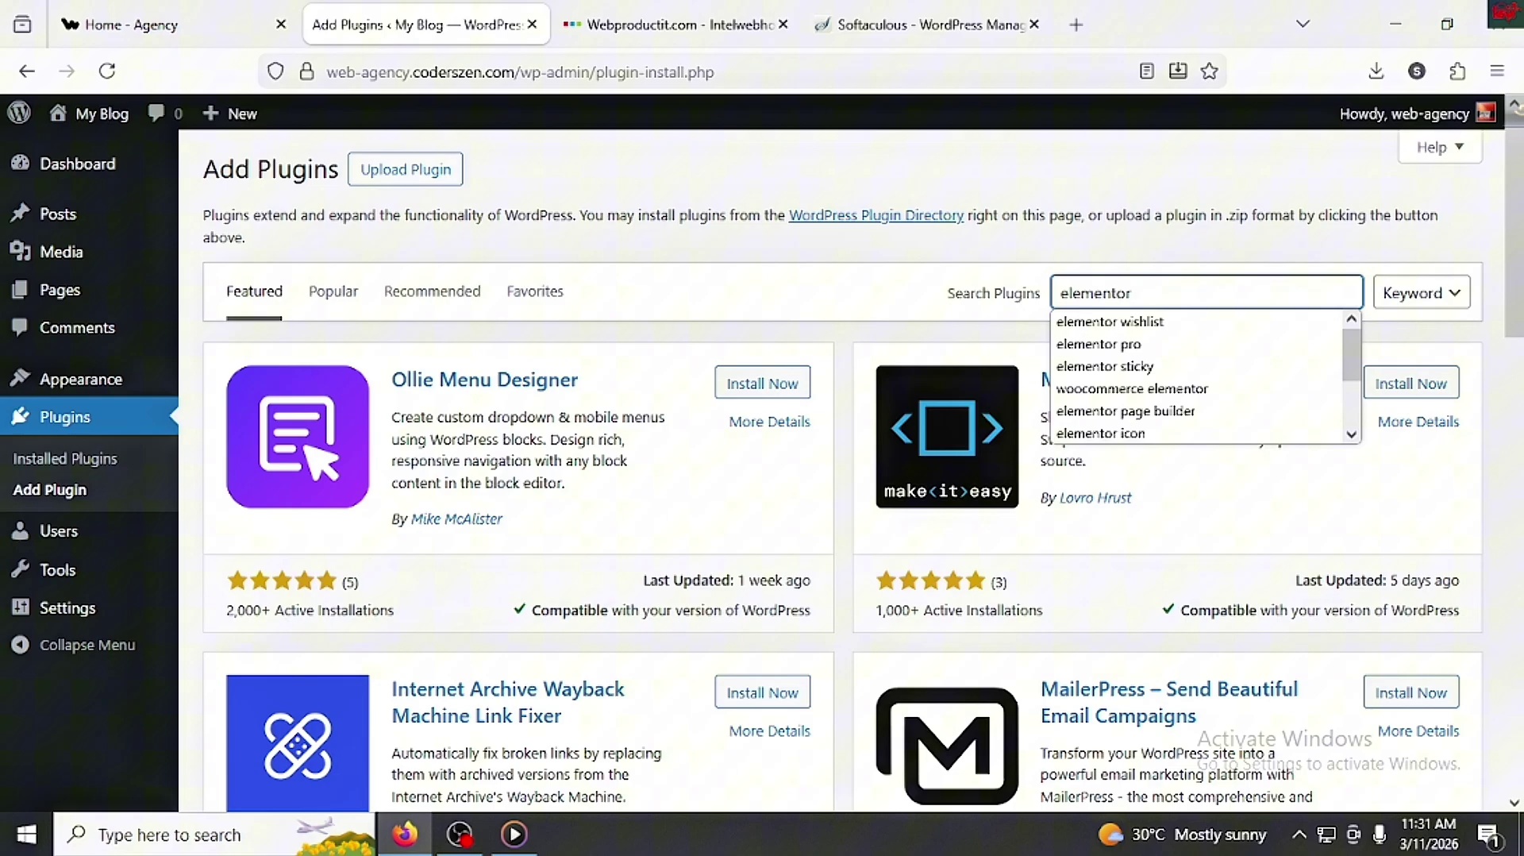
{"action": "key", "text": "Return"}
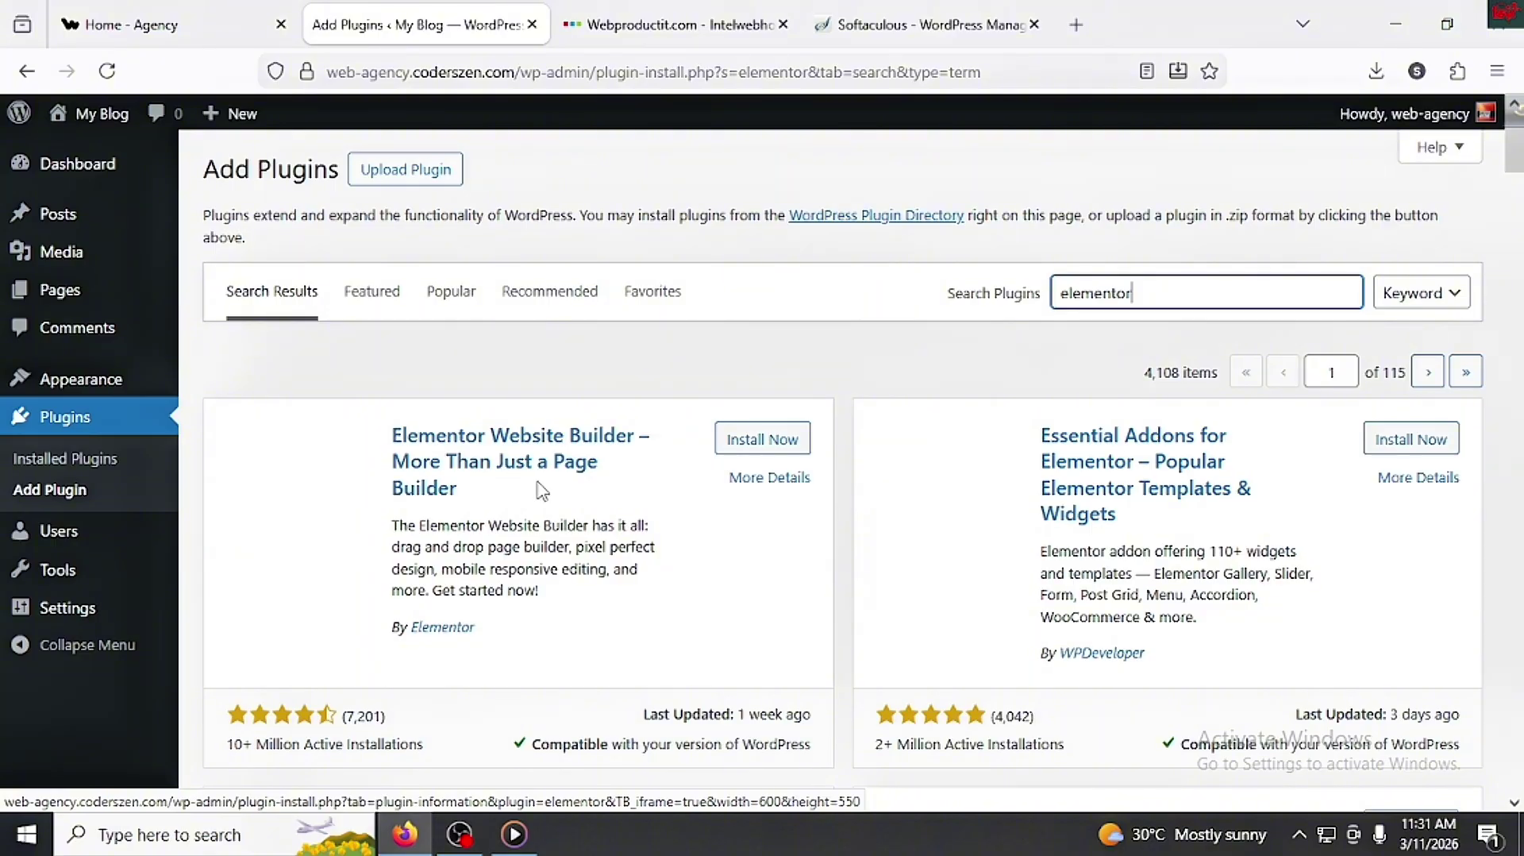
{"action": "left_click", "coordinate": [748, 457]}
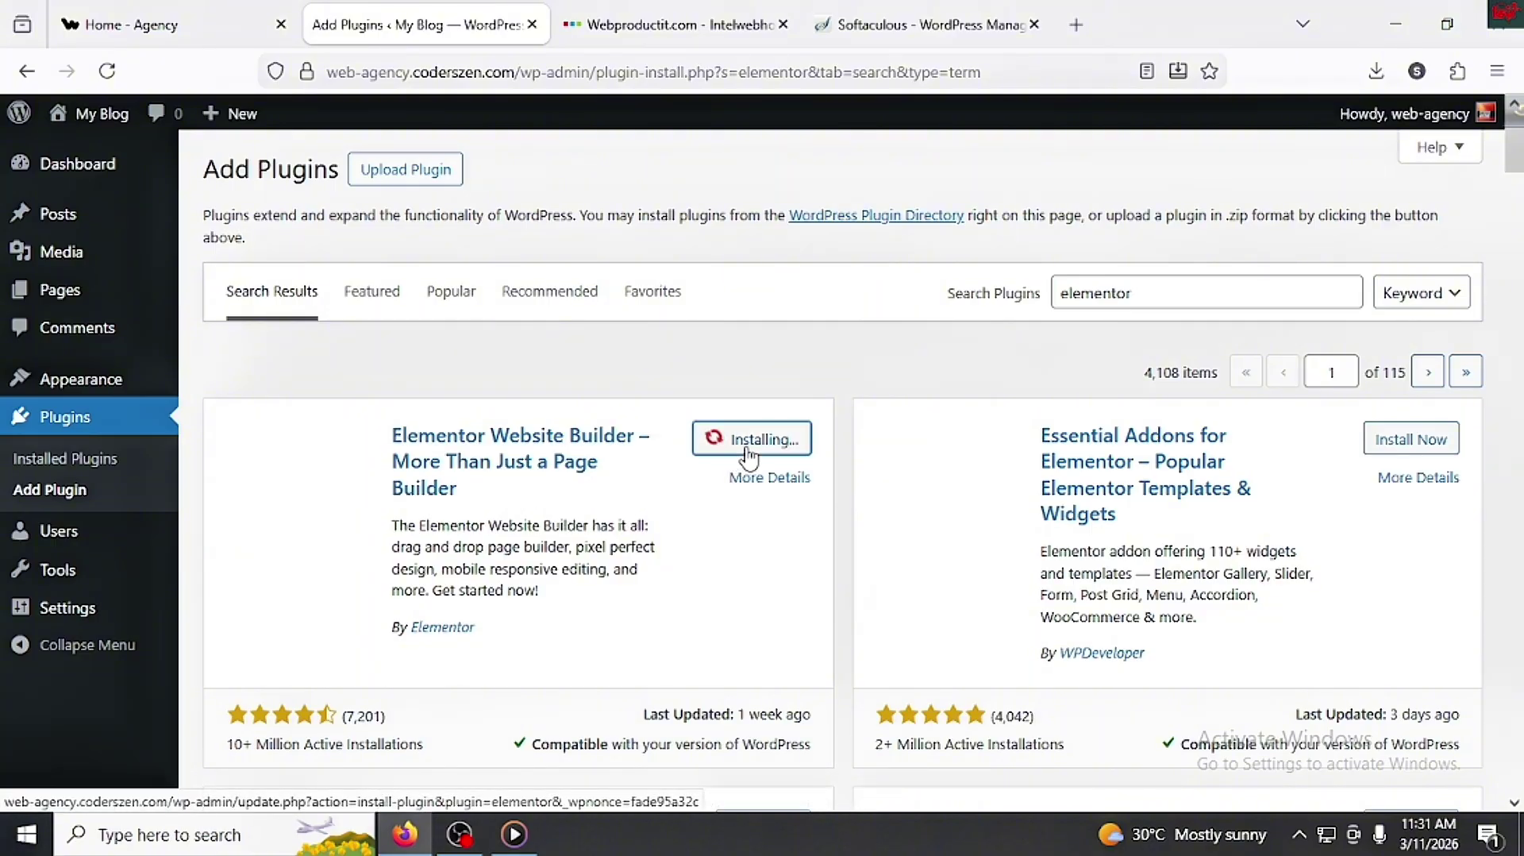
Step: Find the ElementsKit Elementor Addons plugin by Roxnor among the Elementor results and install it
{"action": "scroll", "coordinate": [893, 464], "scroll_direction": "down", "scroll_amount": 7}
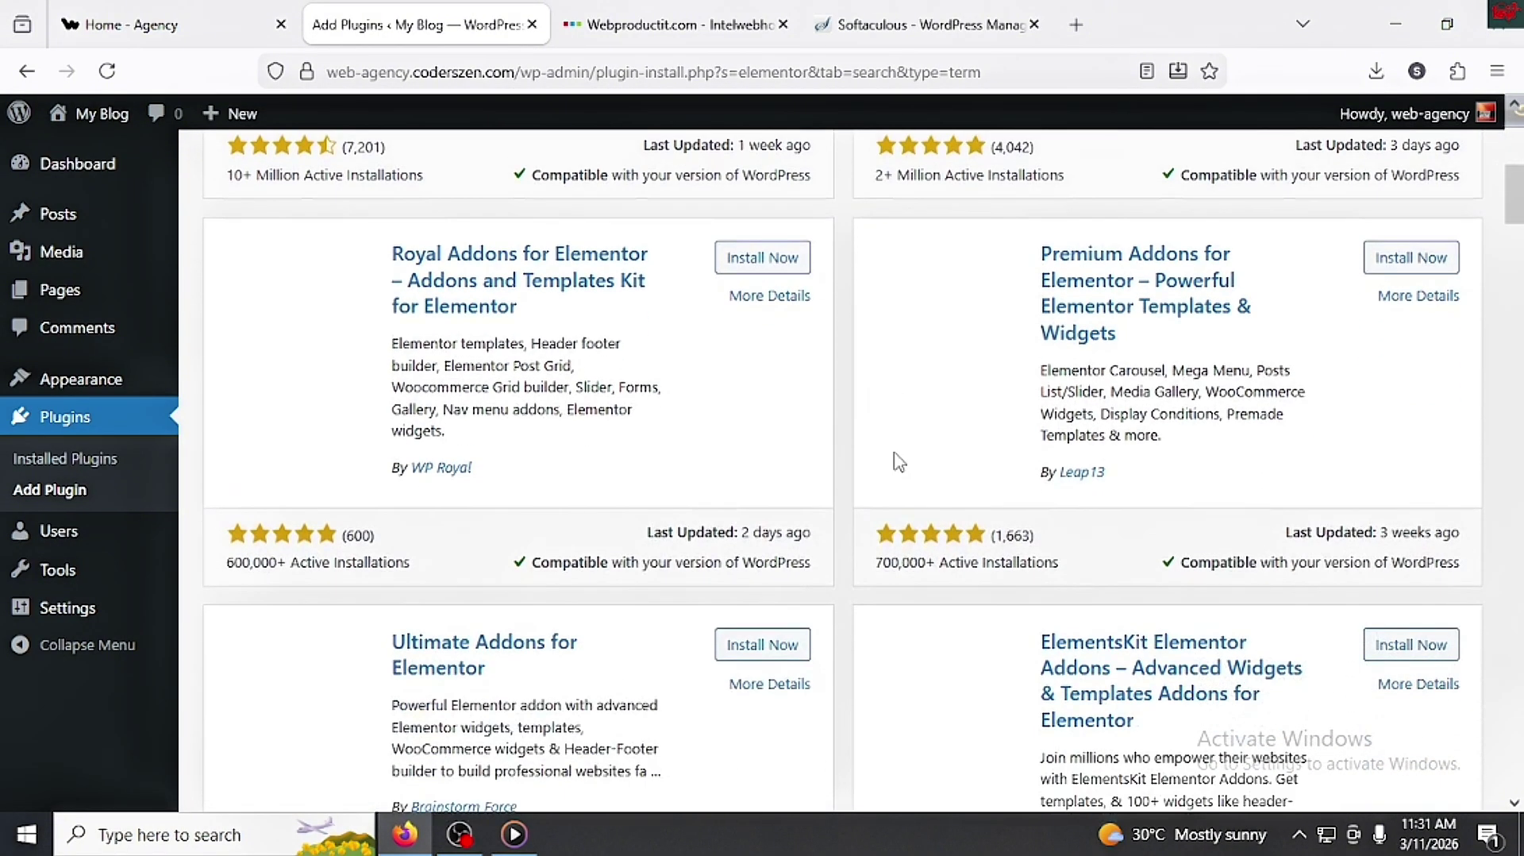
{"action": "scroll", "coordinate": [1055, 544], "scroll_direction": "down", "scroll_amount": 3}
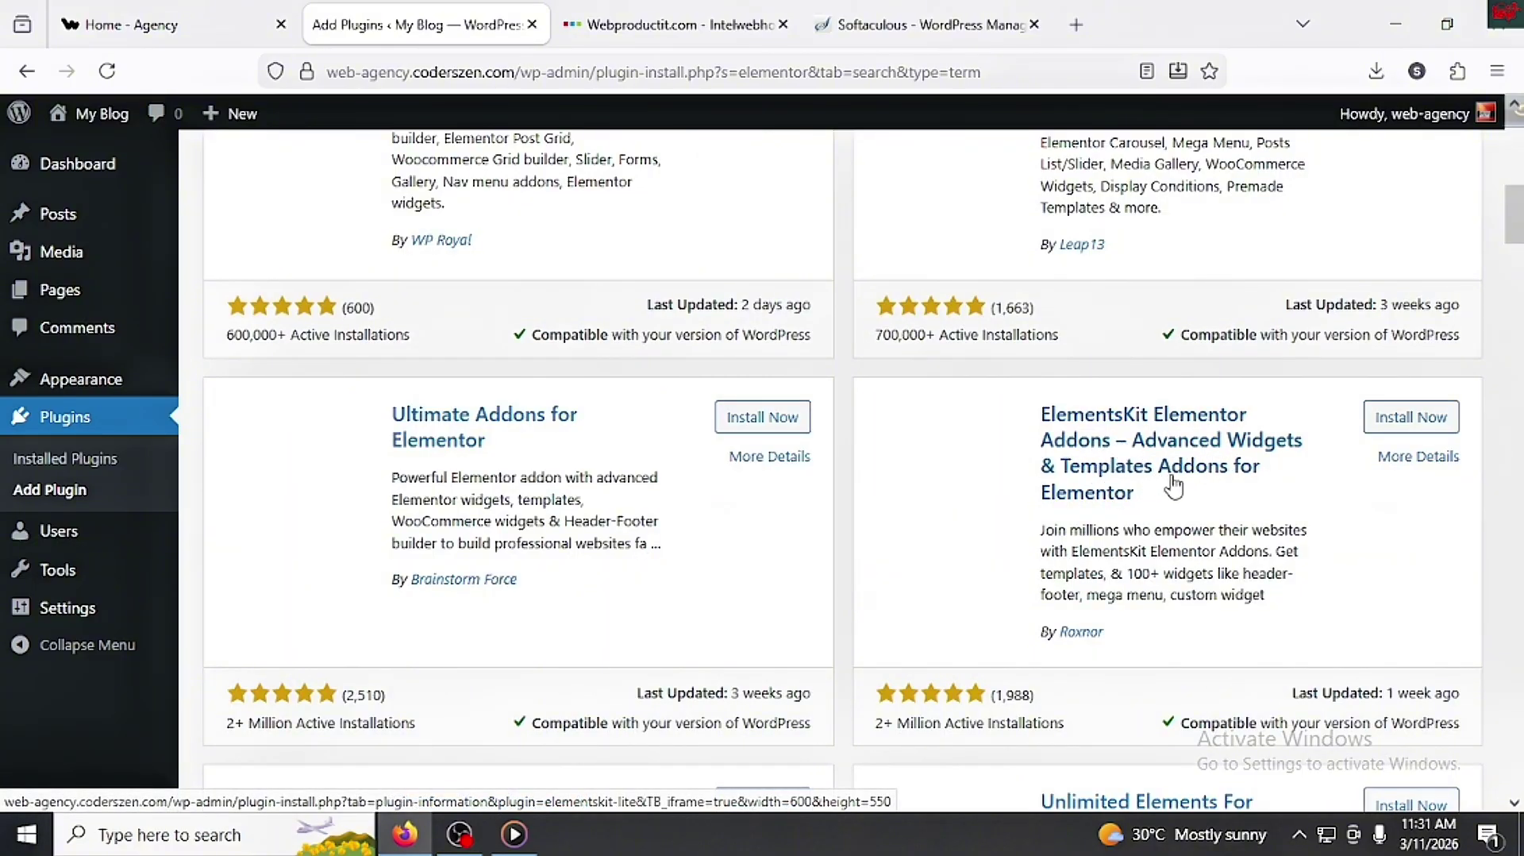
{"action": "scroll", "coordinate": [1096, 550], "scroll_direction": "down", "scroll_amount": 2}
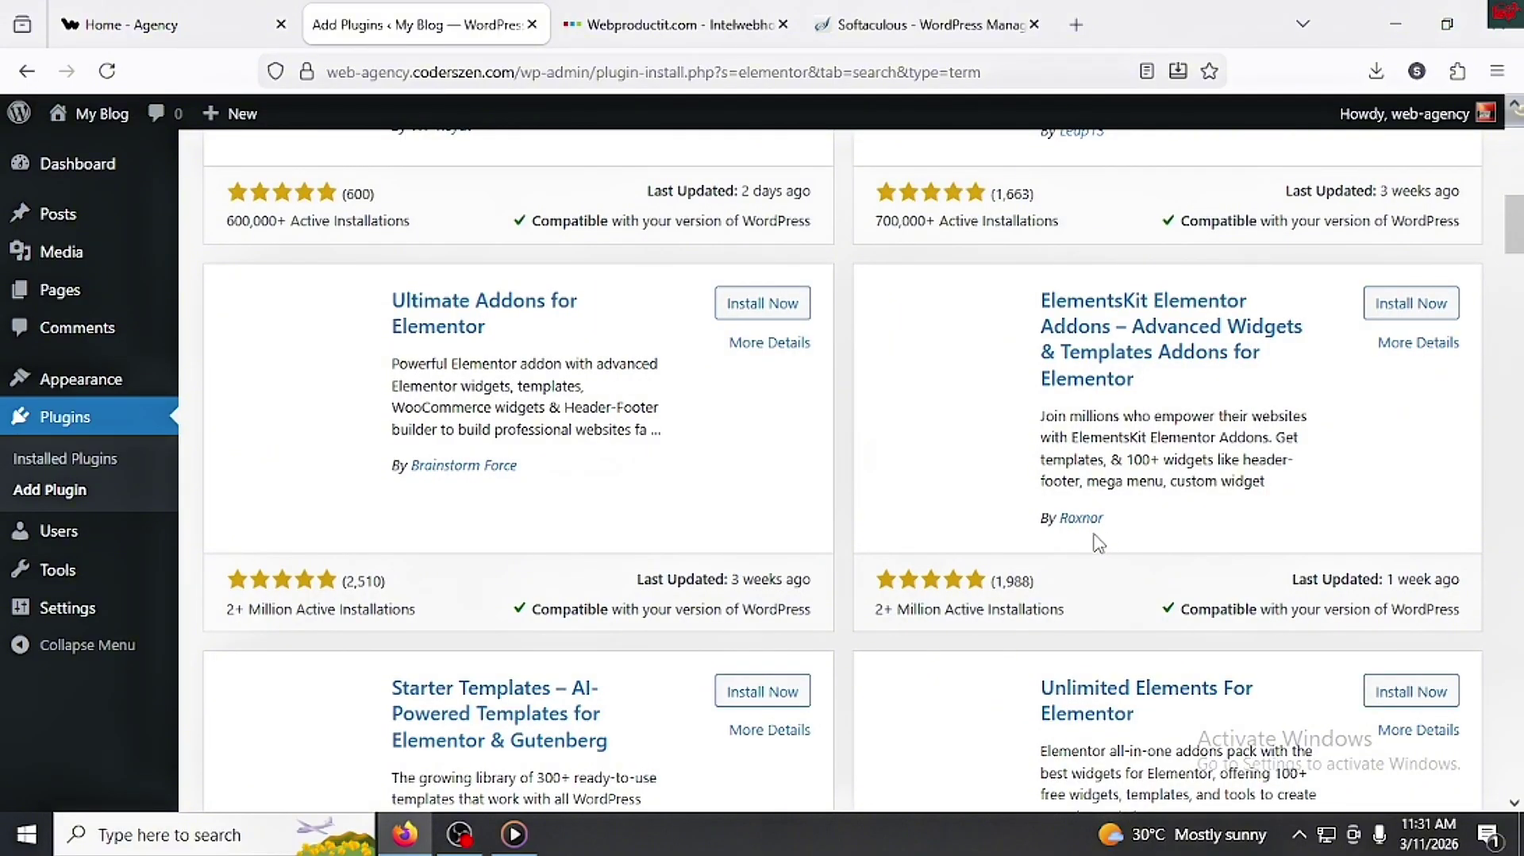
{"action": "scroll", "coordinate": [1098, 544], "scroll_direction": "up", "scroll_amount": 2}
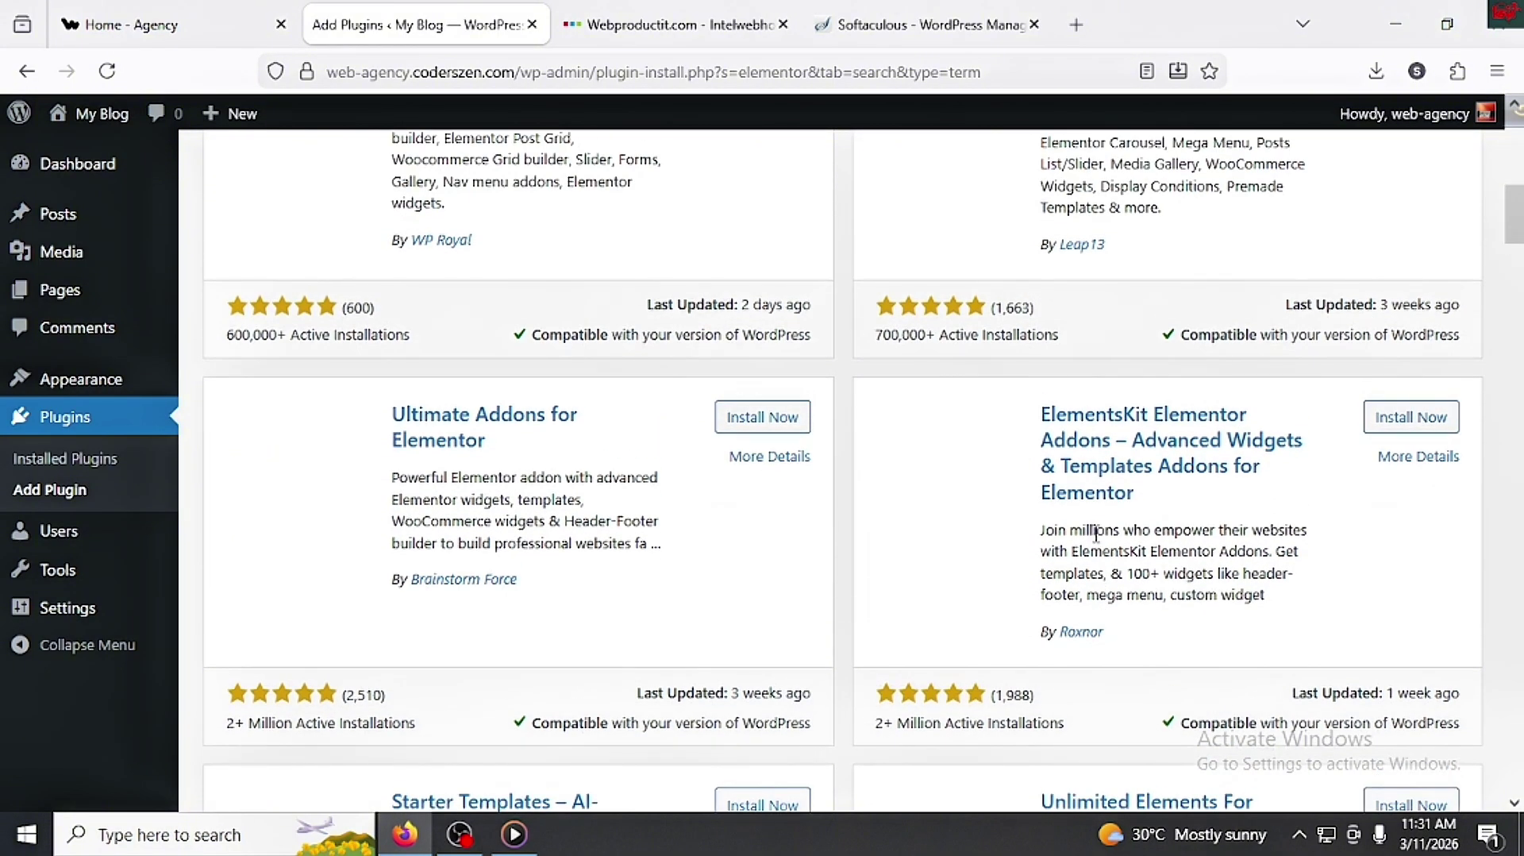
{"action": "scroll", "coordinate": [1096, 534], "scroll_direction": "down", "scroll_amount": 2}
{"action": "scroll", "coordinate": [1140, 546], "scroll_direction": "up", "scroll_amount": 4}
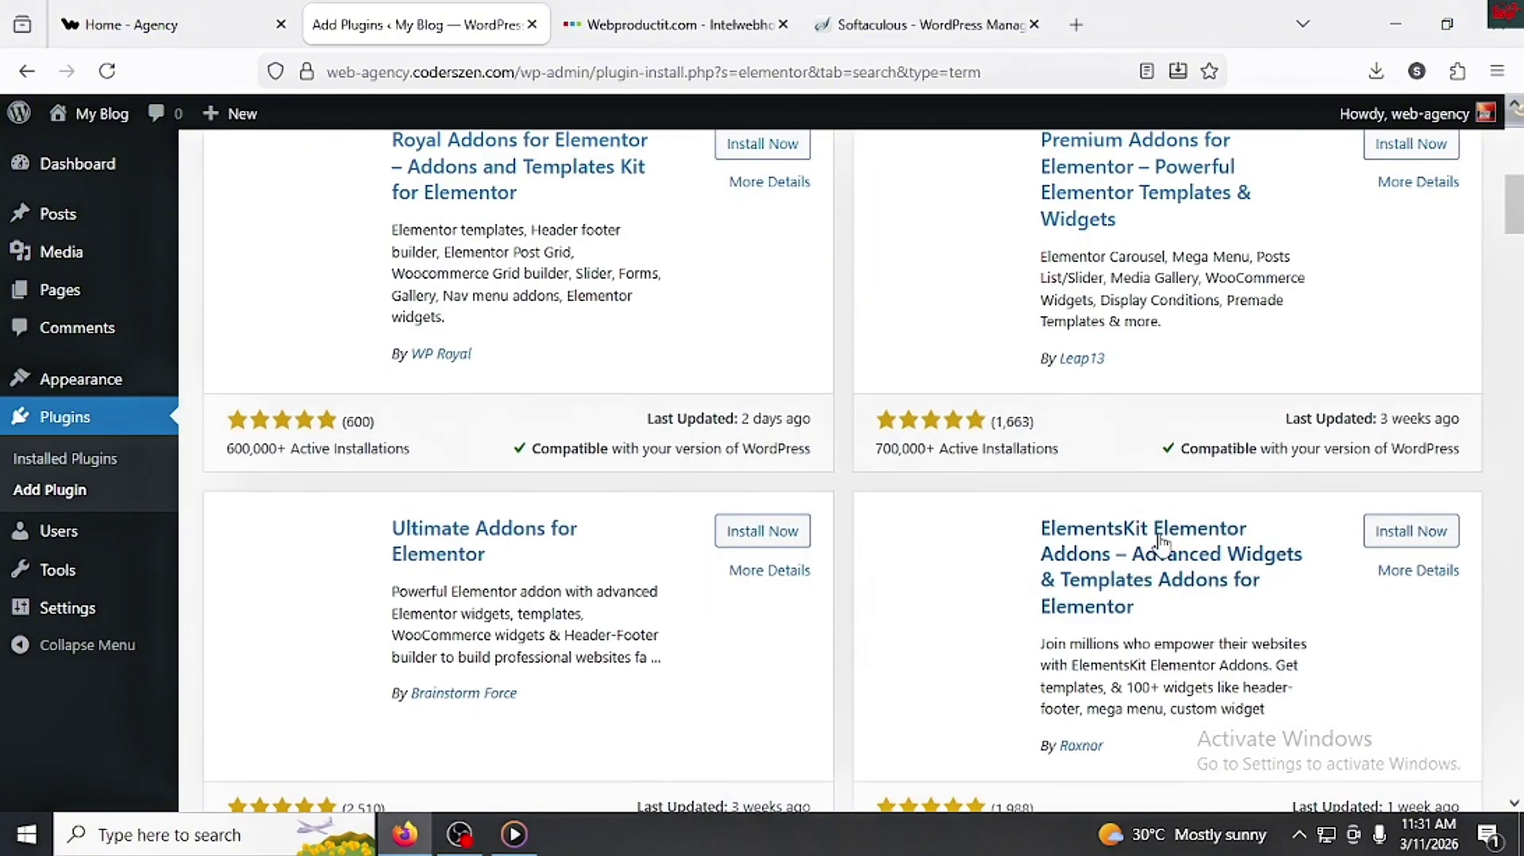
{"action": "left_click", "coordinate": [1381, 532]}
Step: Search the plugin directory for "metform" and install the MetForm contact form builder for Elementor
{"action": "scroll", "coordinate": [1238, 477], "scroll_direction": "up", "scroll_amount": 12}
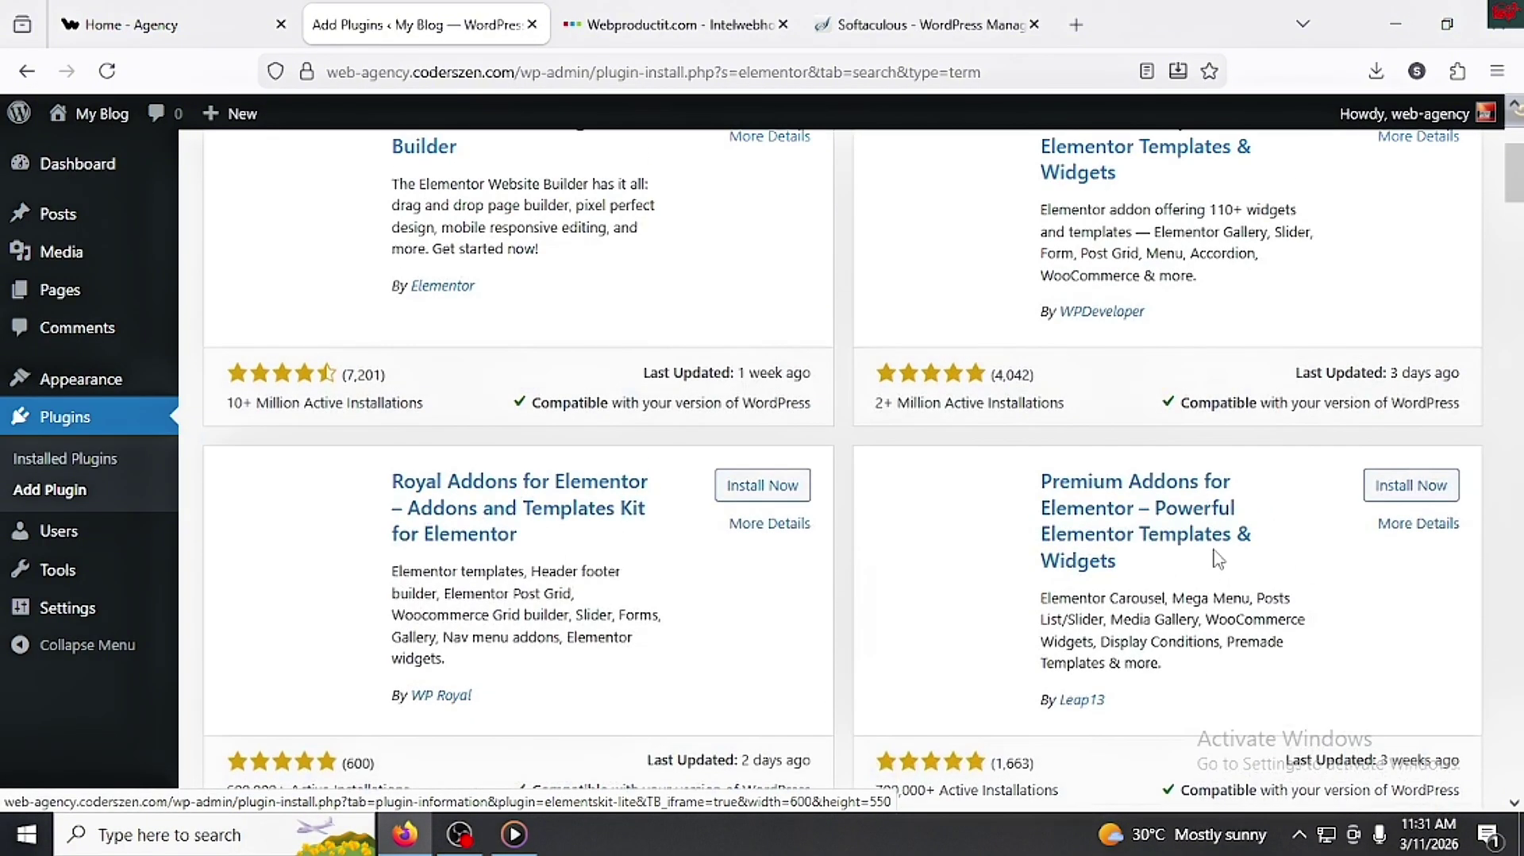
{"action": "left_click", "coordinate": [1110, 292]}
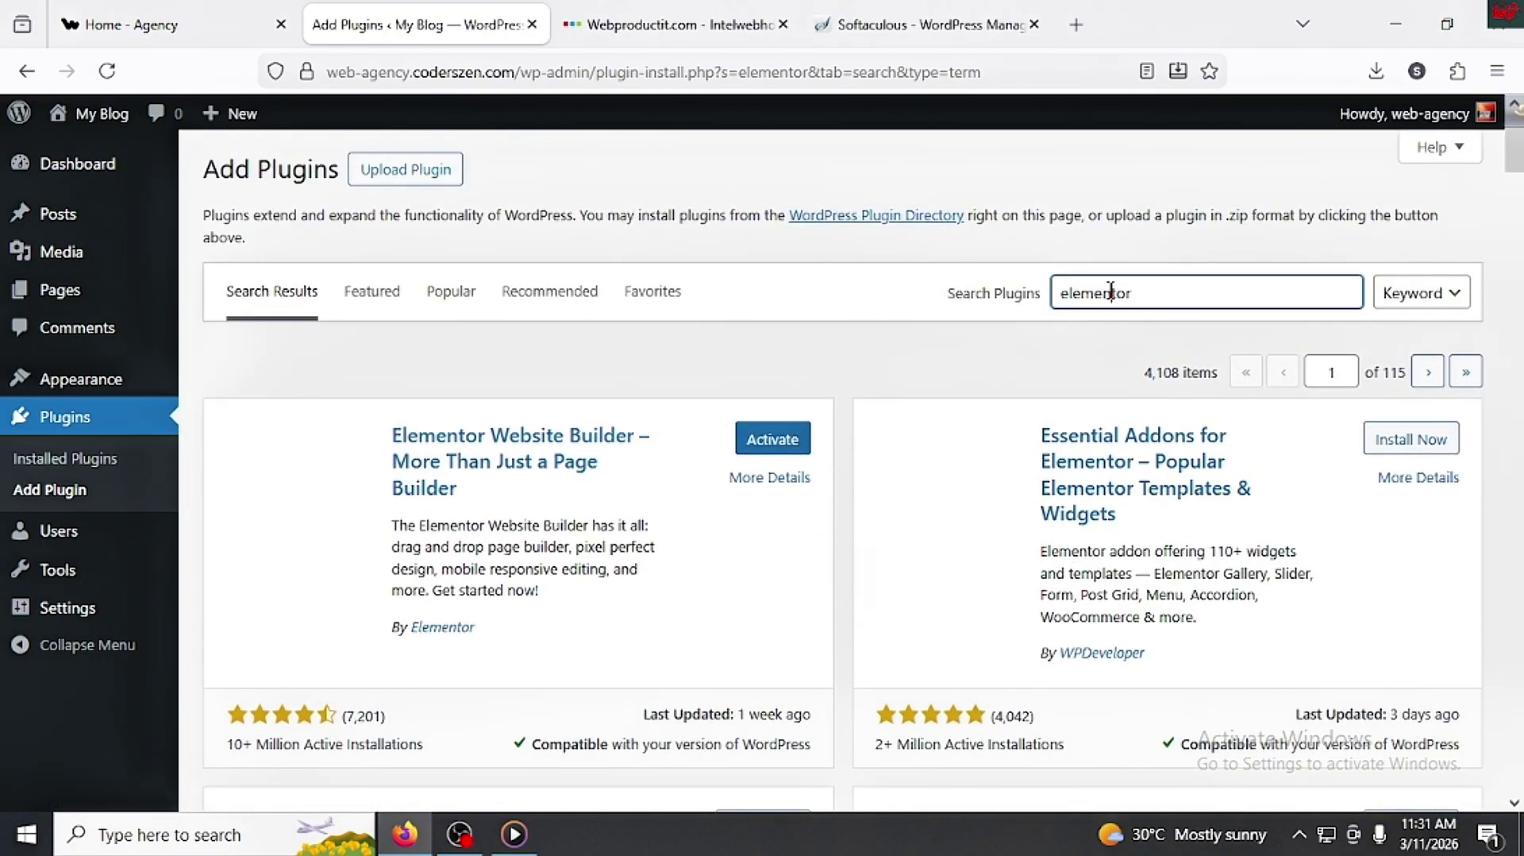
{"action": "double_click", "coordinate": [1110, 290]}
{"action": "type", "text": "me"}
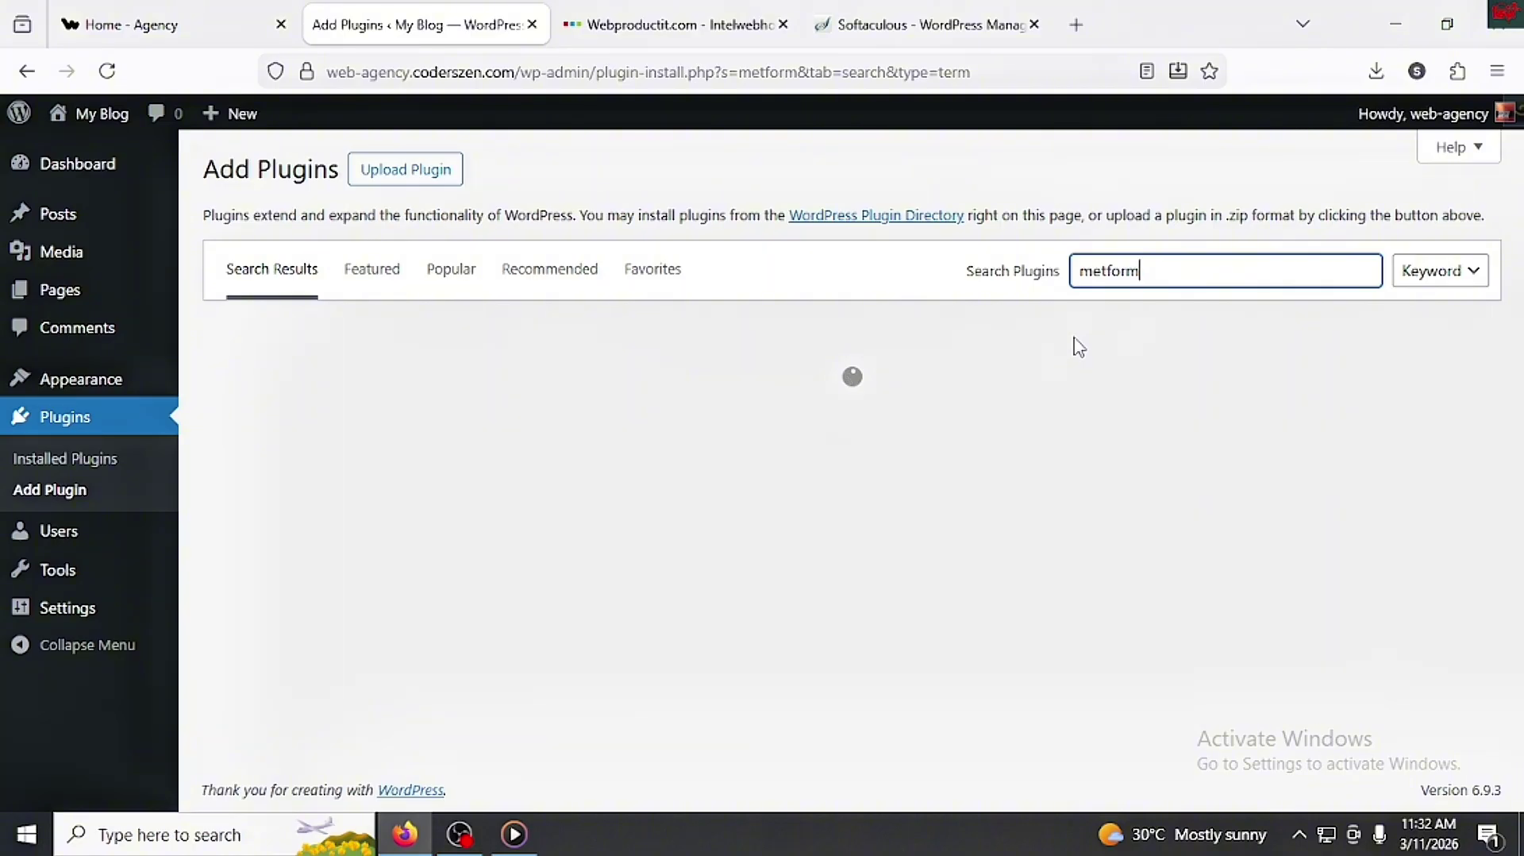
{"action": "scroll", "coordinate": [1078, 347], "scroll_direction": "down", "scroll_amount": 2}
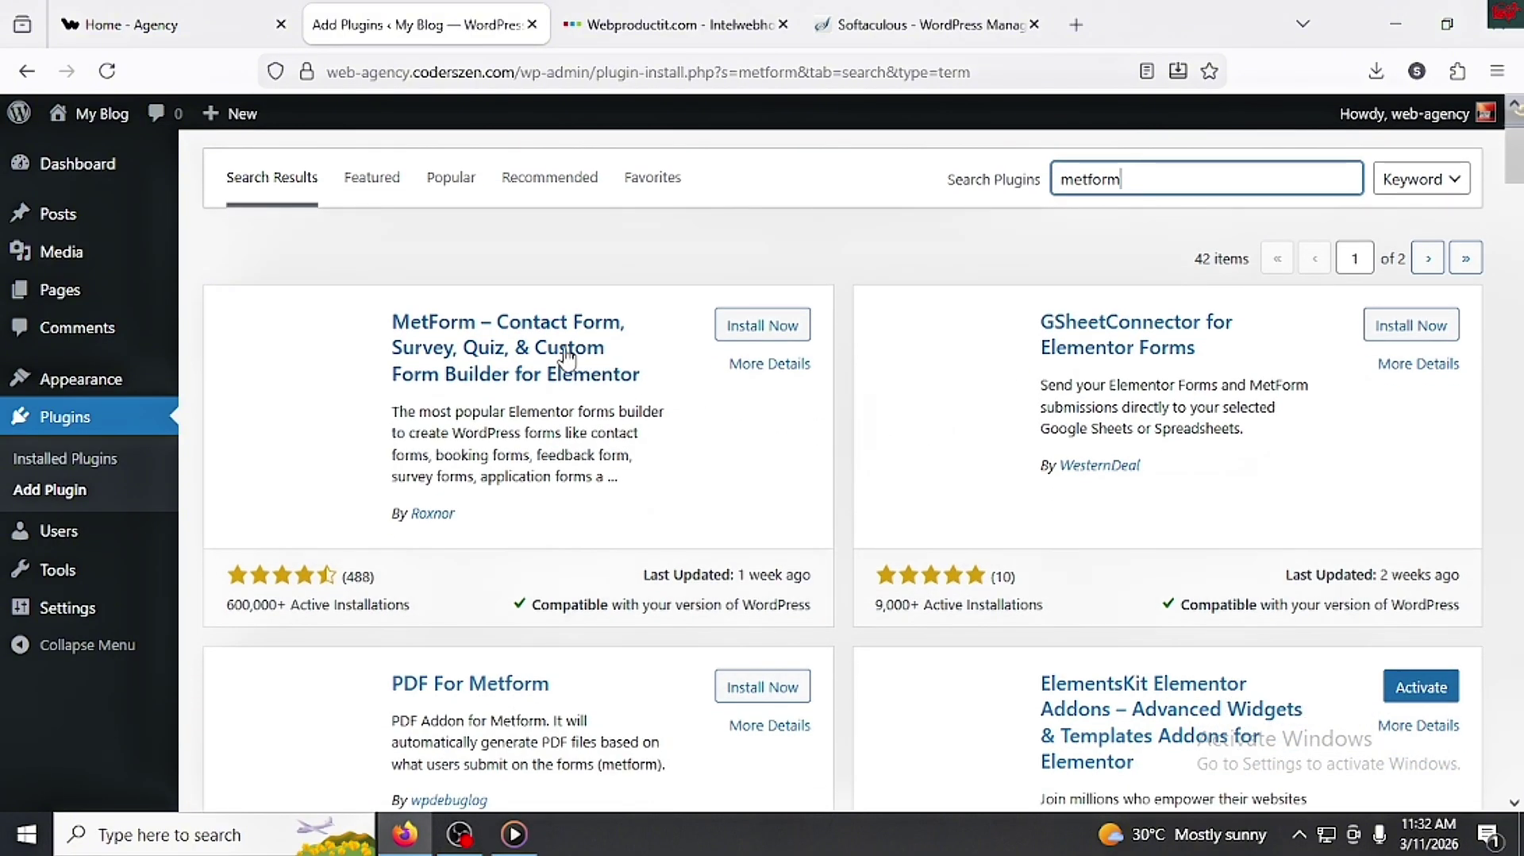
{"action": "left_click", "coordinate": [763, 327]}
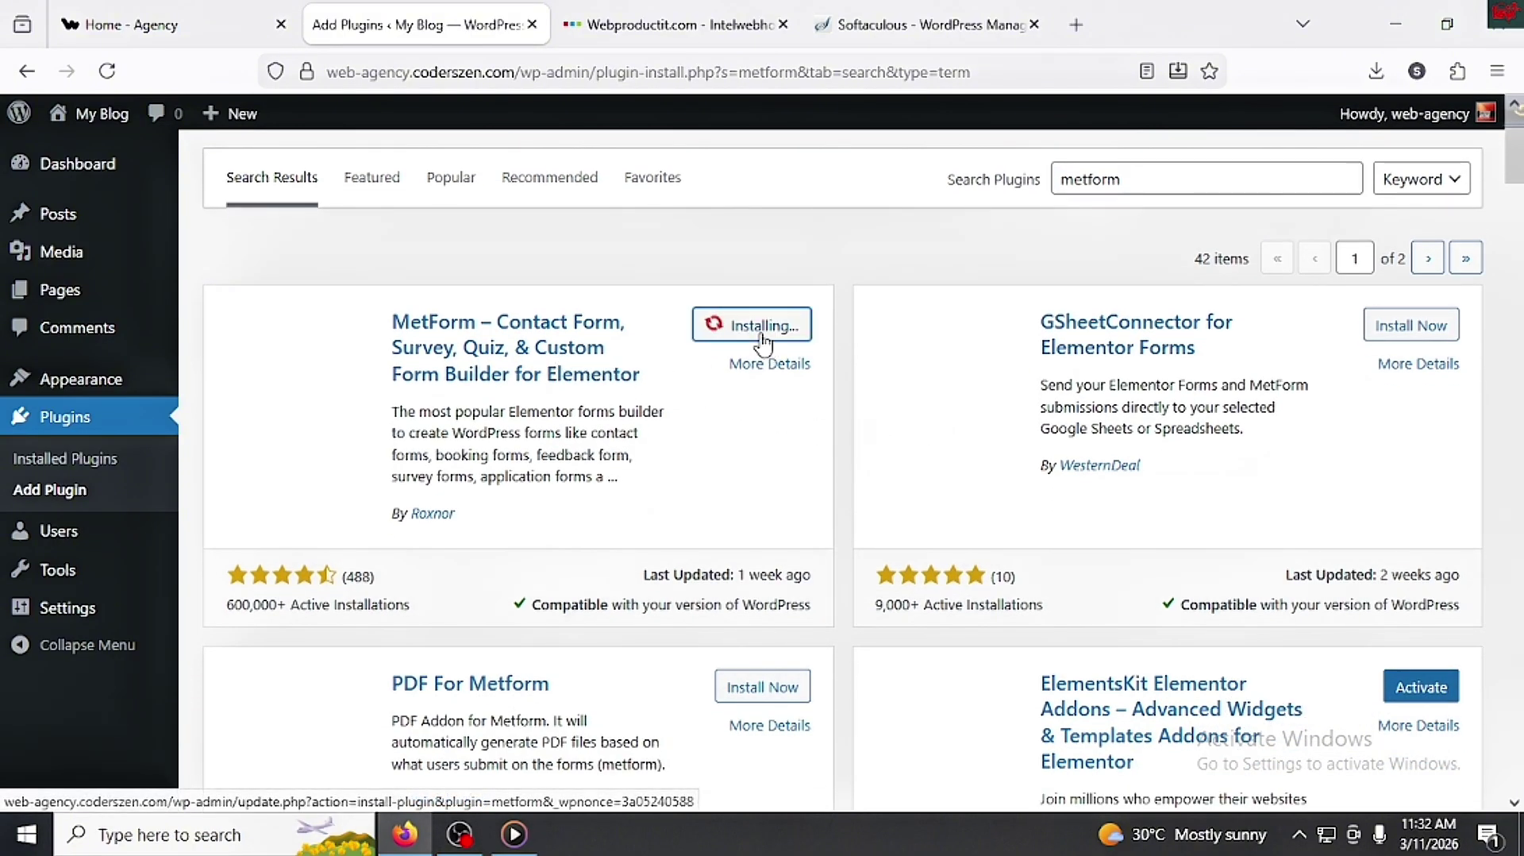
Step: Search the plugin directory for "safe svg" and install the Safe SVG plugin by 10up
{"action": "double_click", "coordinate": [1132, 181]}
{"action": "type", "text": "safe"}
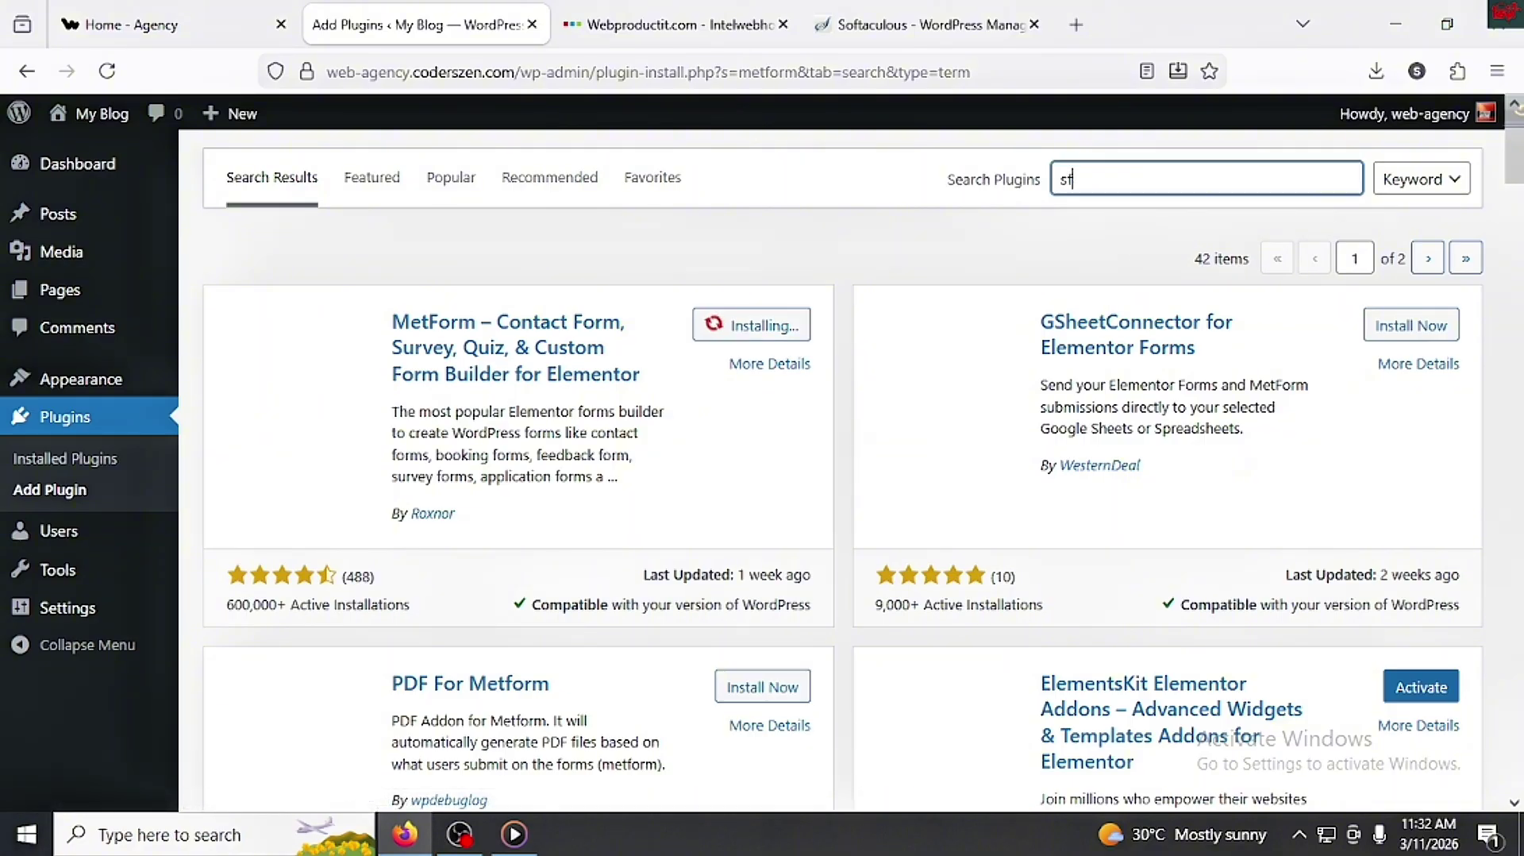
{"action": "type", "text": " svg"}
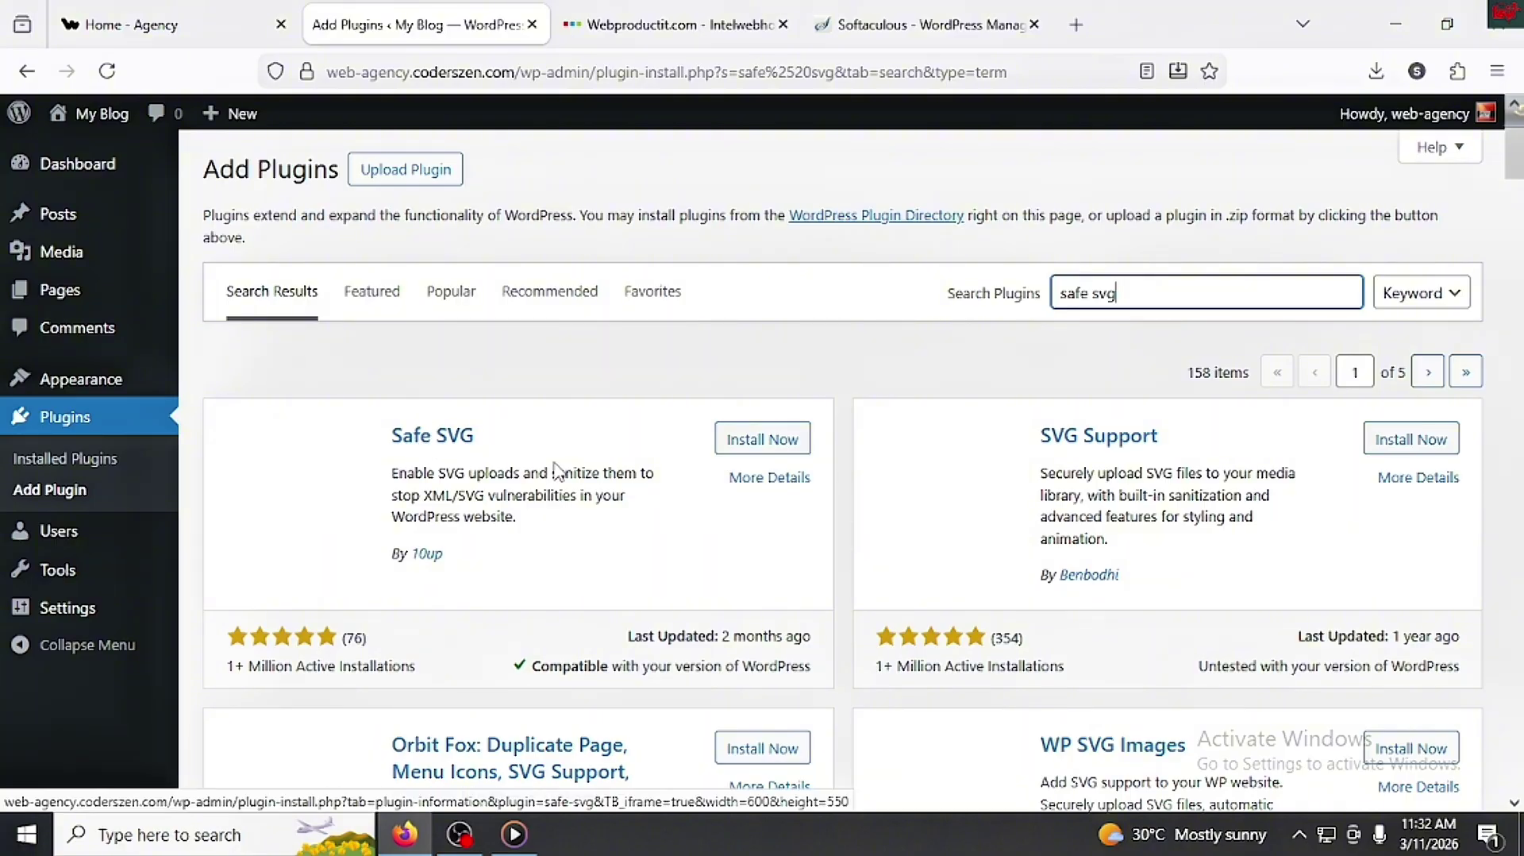
{"action": "left_click", "coordinate": [735, 450]}
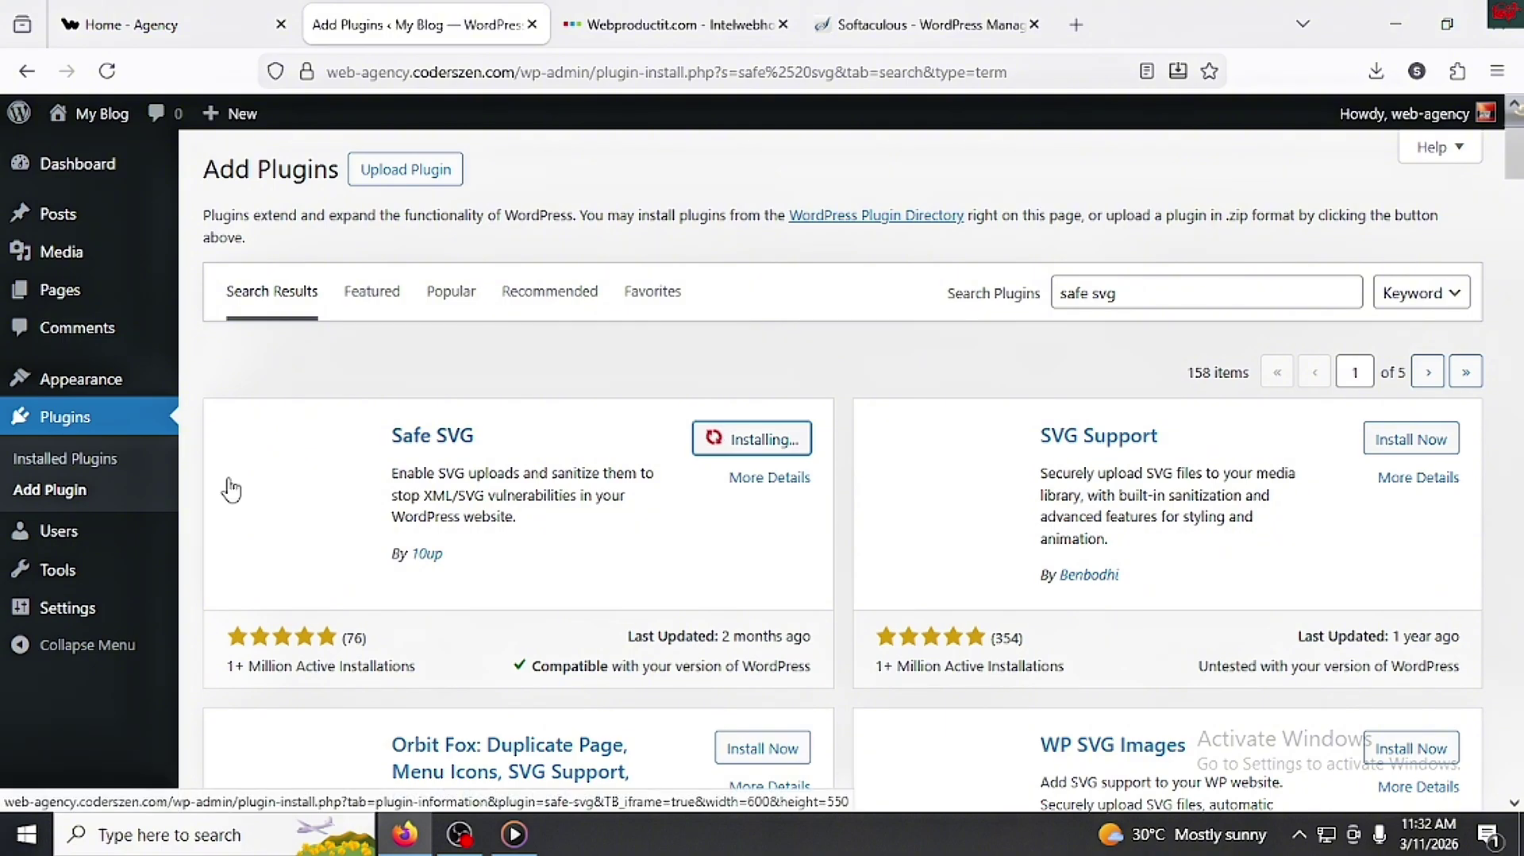
Step: Delete the Akismet Anti-spam and Hello Dolly plugins together from the installed plugins
{"action": "left_click", "coordinate": [88, 476]}
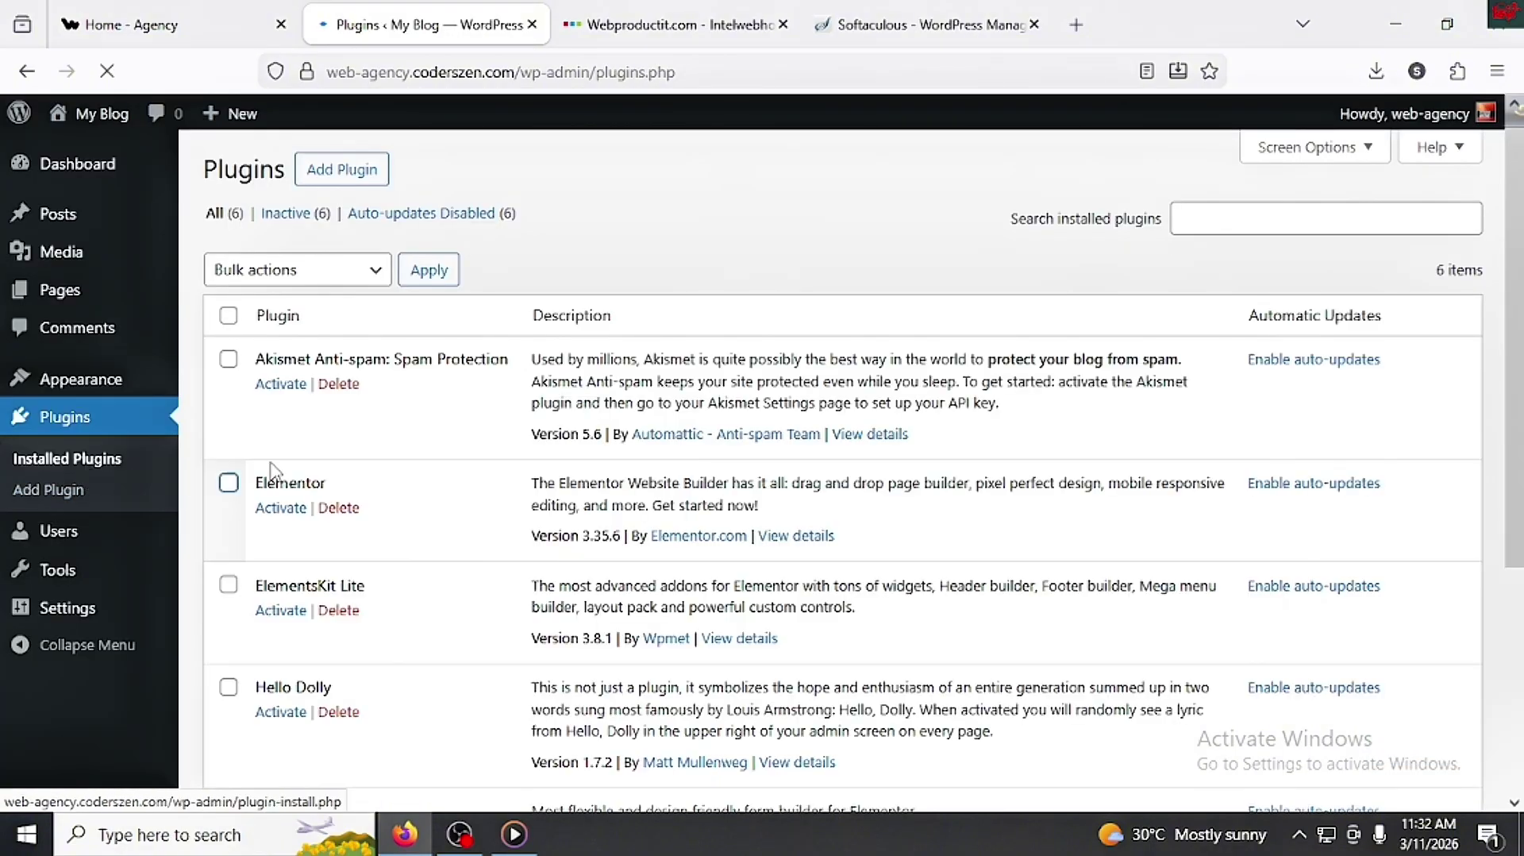
{"action": "scroll", "coordinate": [323, 364], "scroll_direction": "down", "scroll_amount": 5}
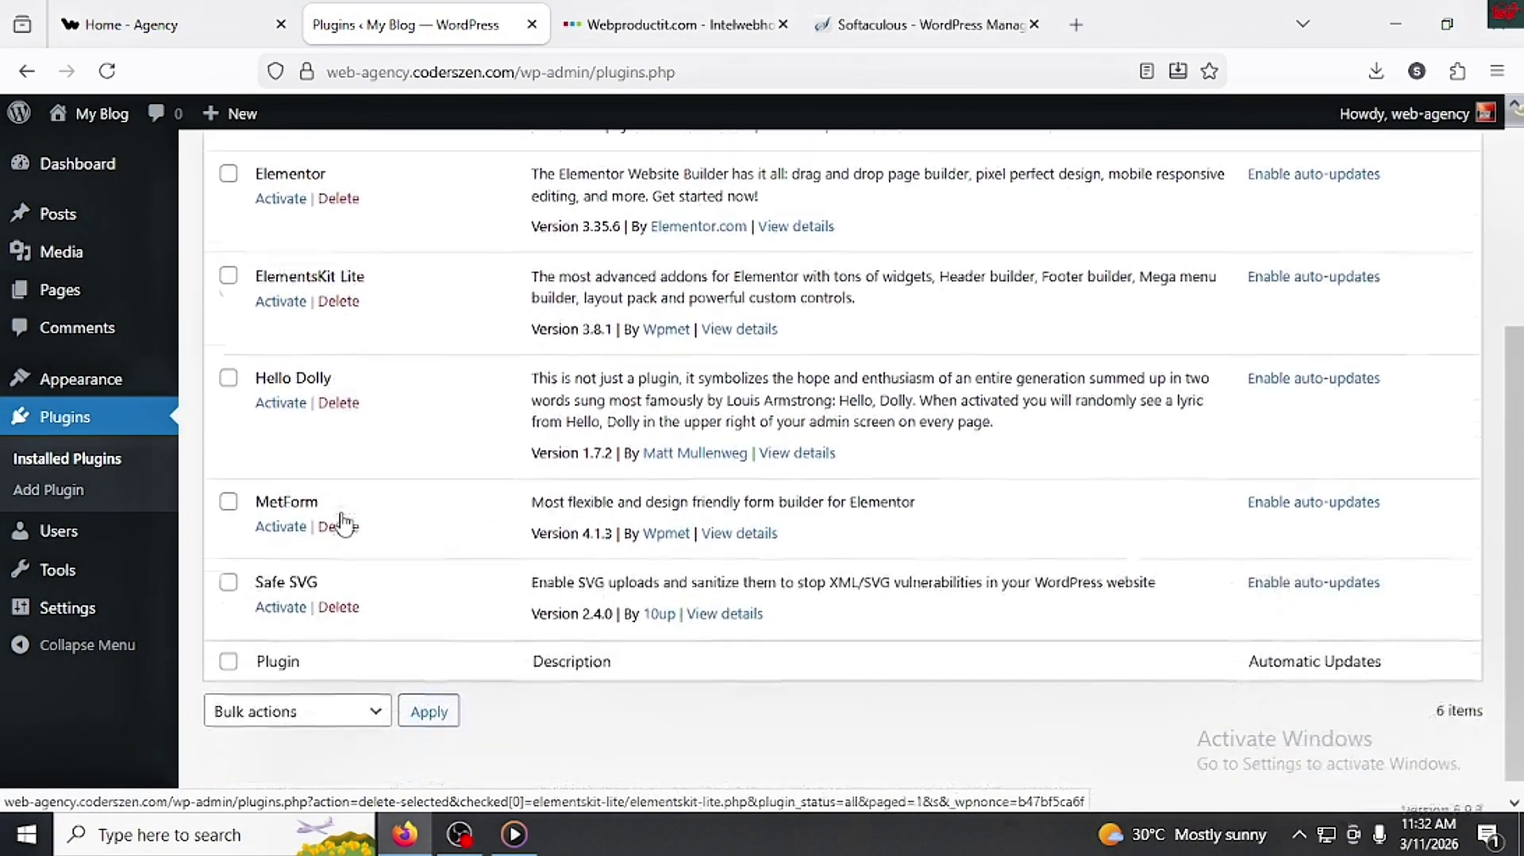
{"action": "left_click", "coordinate": [228, 363]}
{"action": "scroll", "coordinate": [254, 444], "scroll_direction": "up", "scroll_amount": 3}
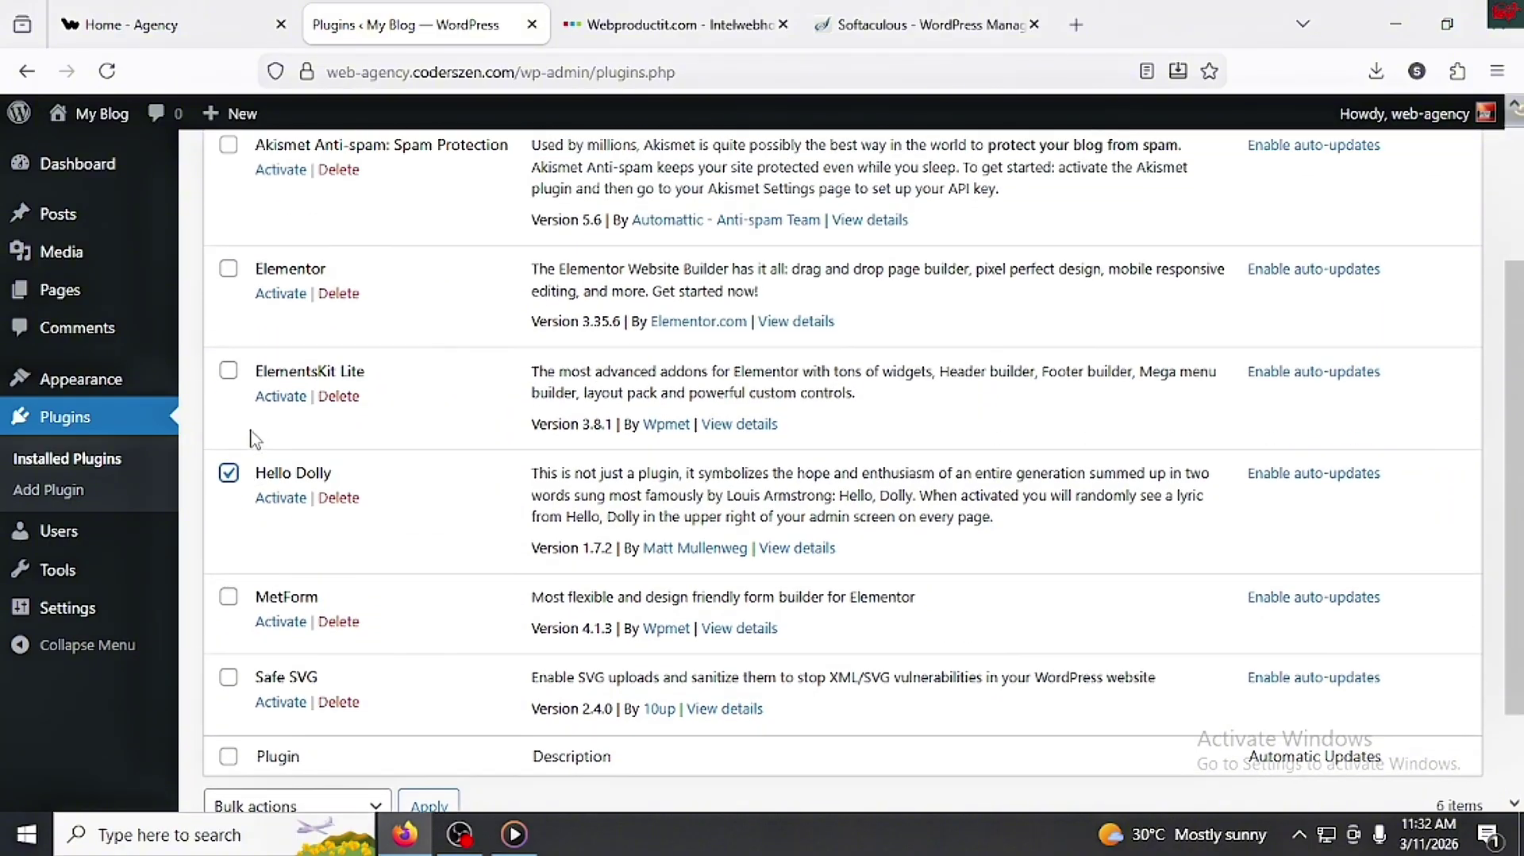
{"action": "left_click", "coordinate": [228, 258]}
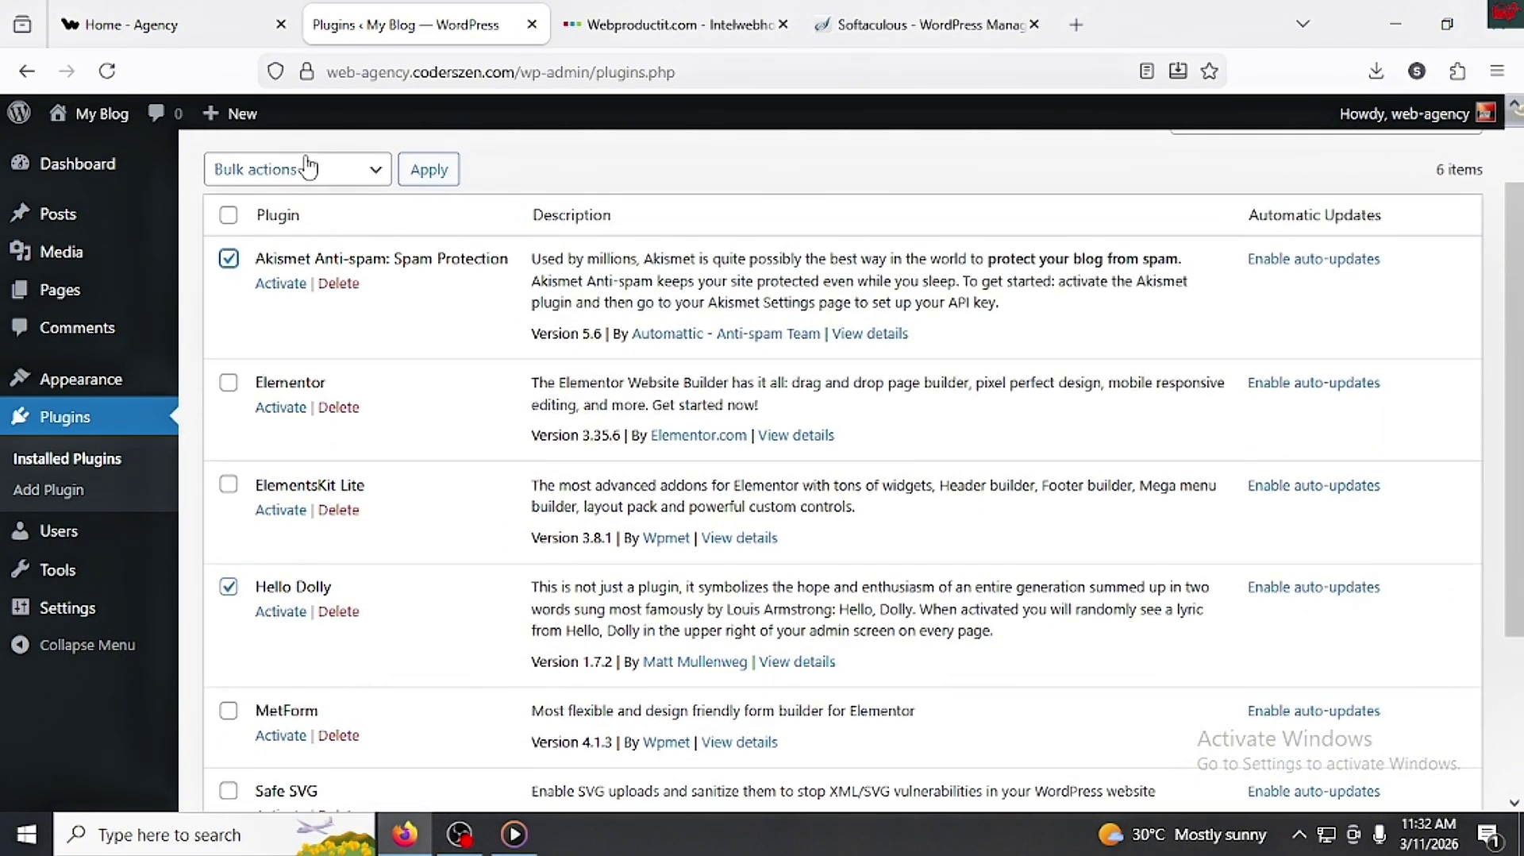
{"action": "left_click", "coordinate": [321, 170]}
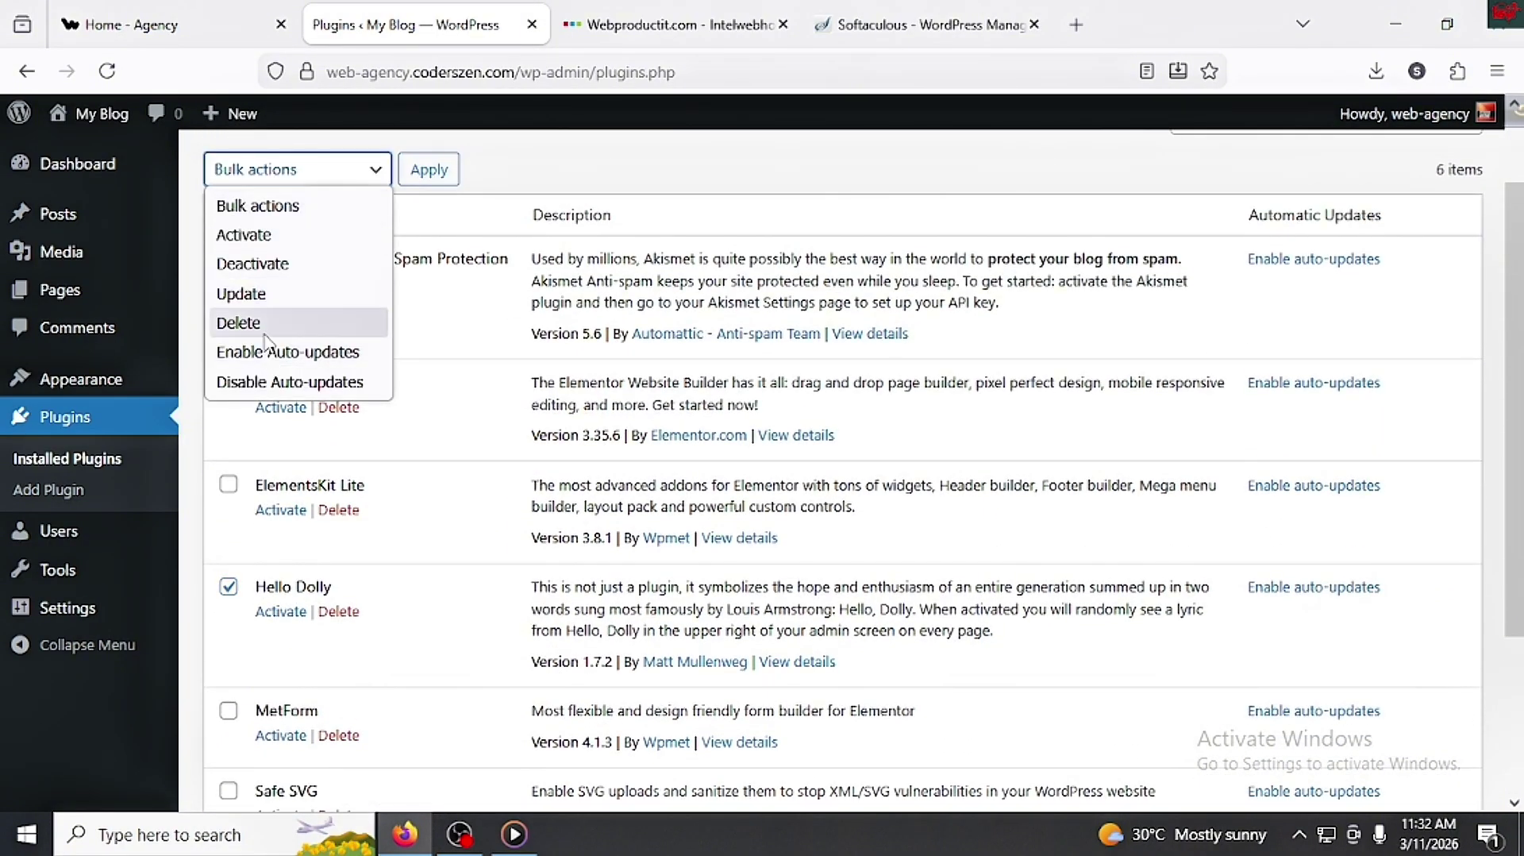
{"action": "left_click", "coordinate": [262, 324]}
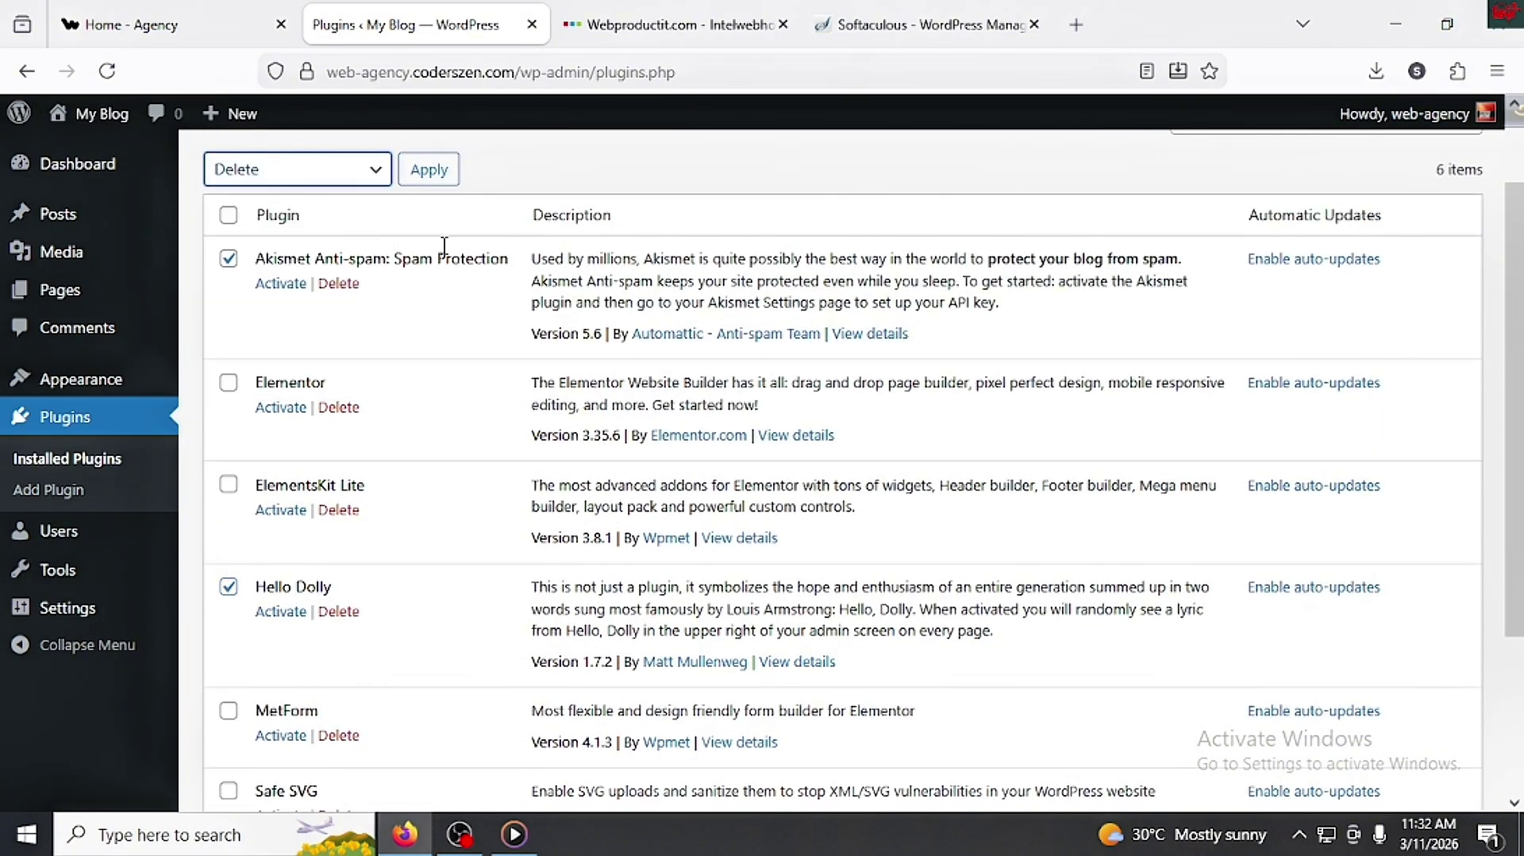
{"action": "left_click", "coordinate": [434, 168]}
{"action": "left_click", "coordinate": [837, 500]}
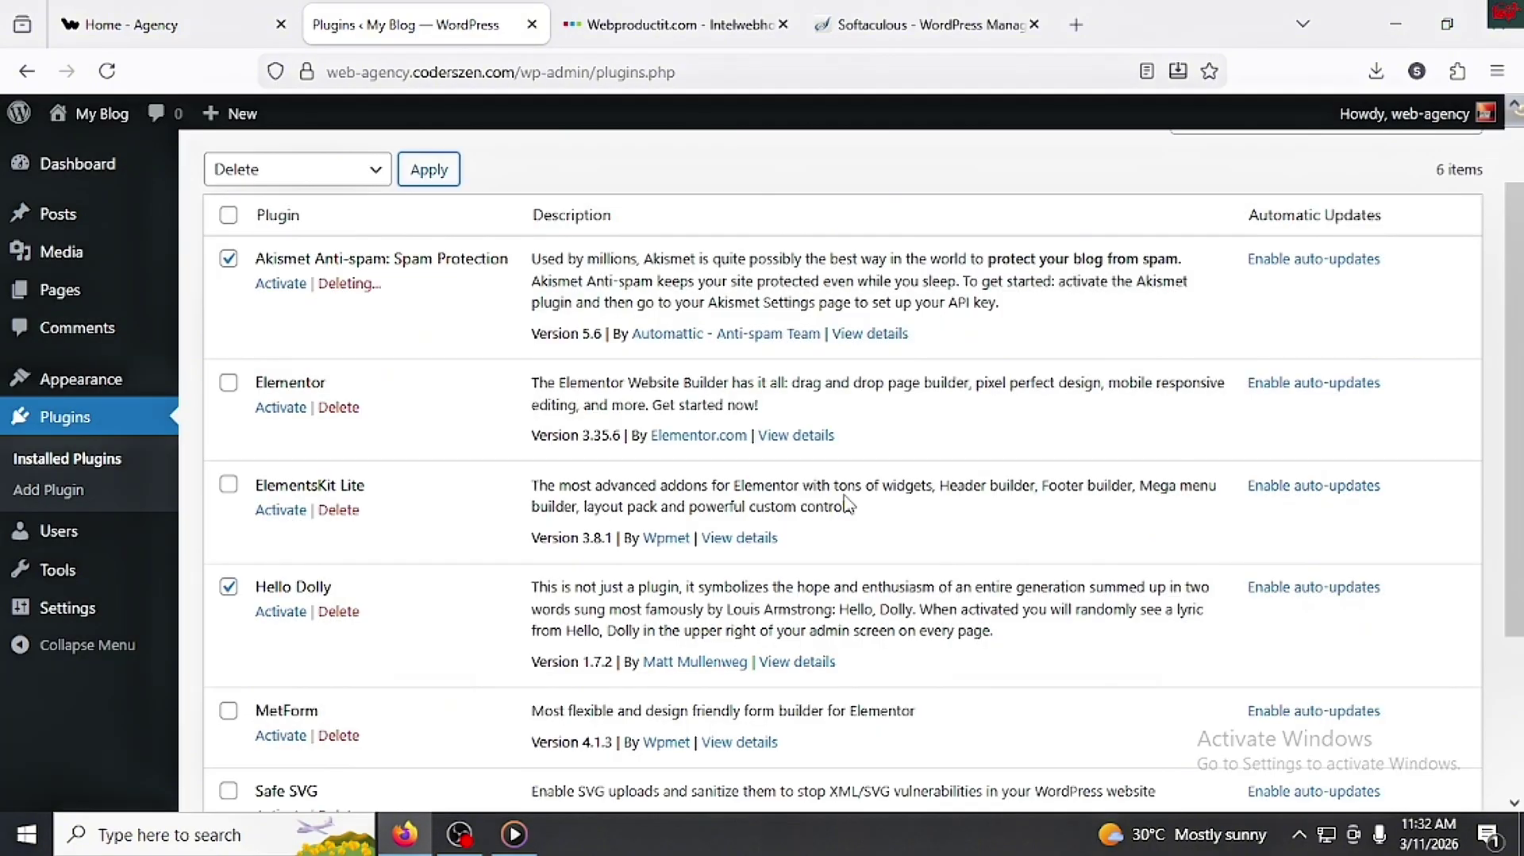
Step: Activate Elementor, ElementsKit Lite, MetForm and Safe SVG in bulk, and dismiss the notice about the editor's new home
{"action": "scroll", "coordinate": [762, 365], "scroll_direction": "up", "scroll_amount": 2}
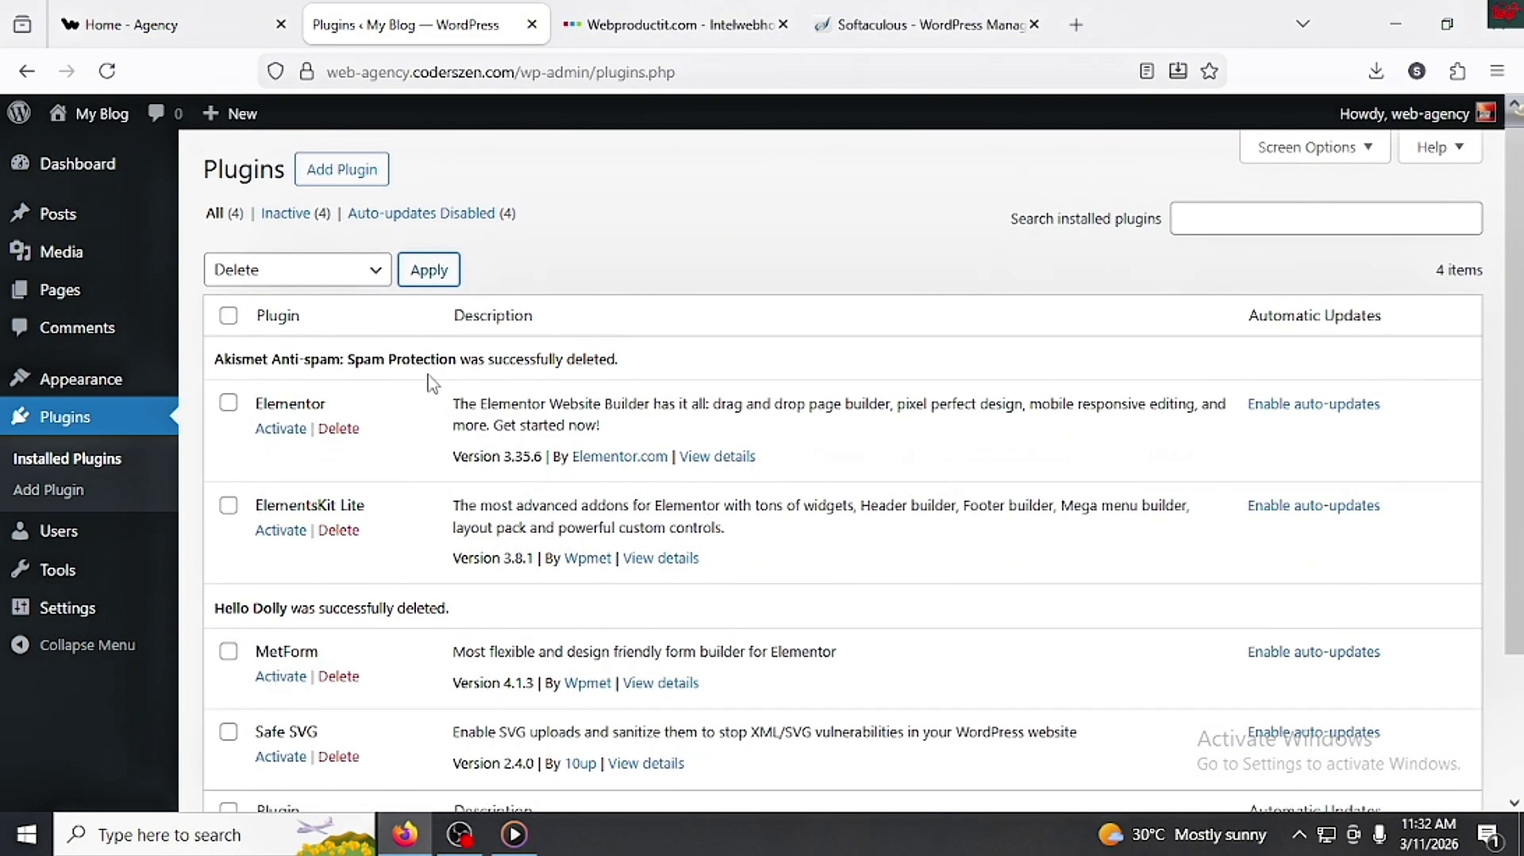
{"action": "left_click", "coordinate": [230, 317]}
{"action": "left_click", "coordinate": [299, 273]}
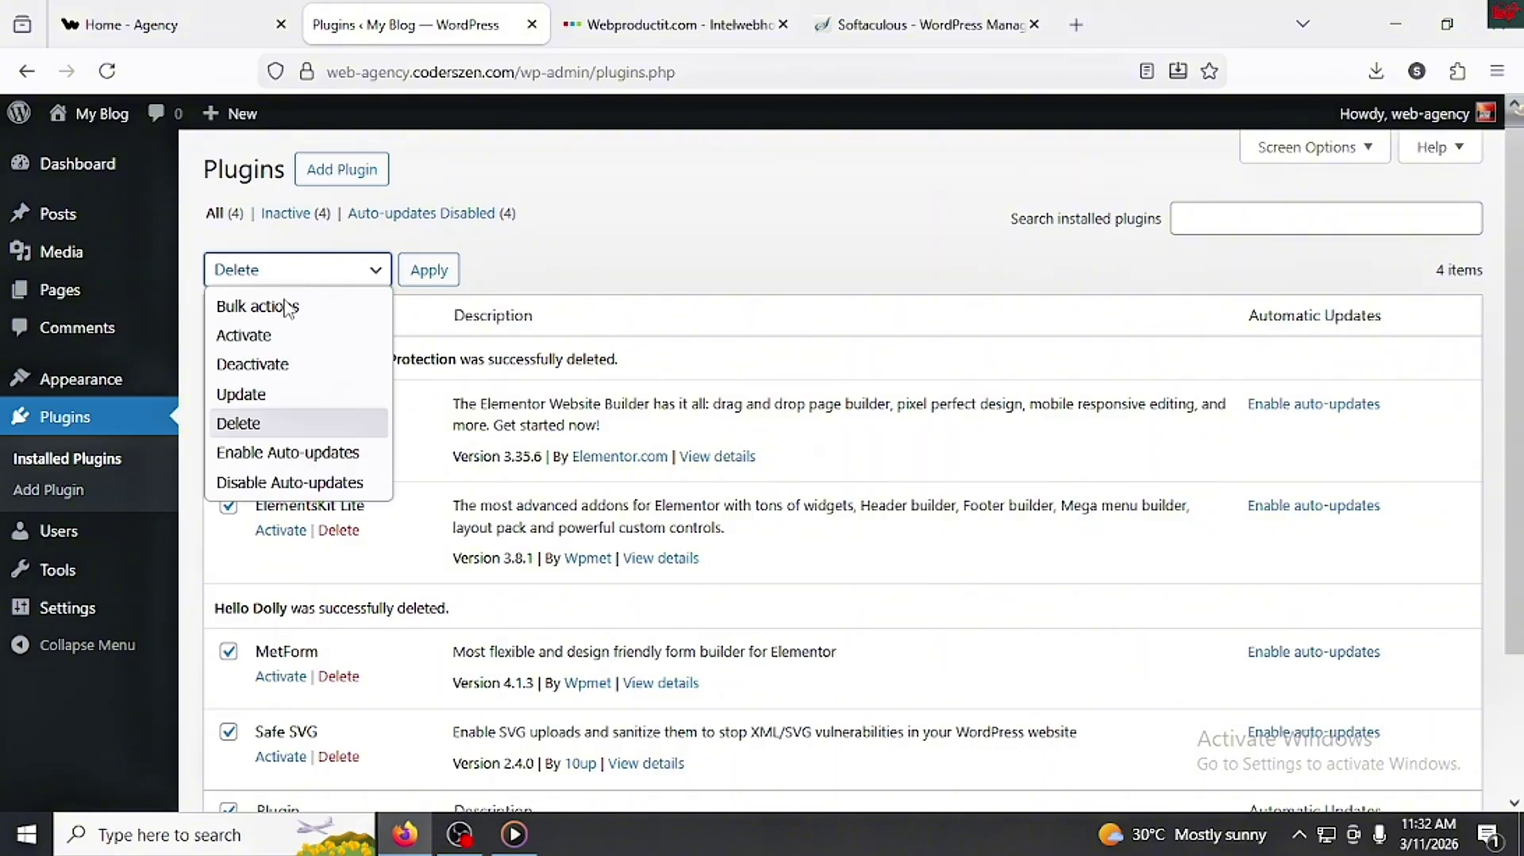
{"action": "left_click", "coordinate": [292, 340]}
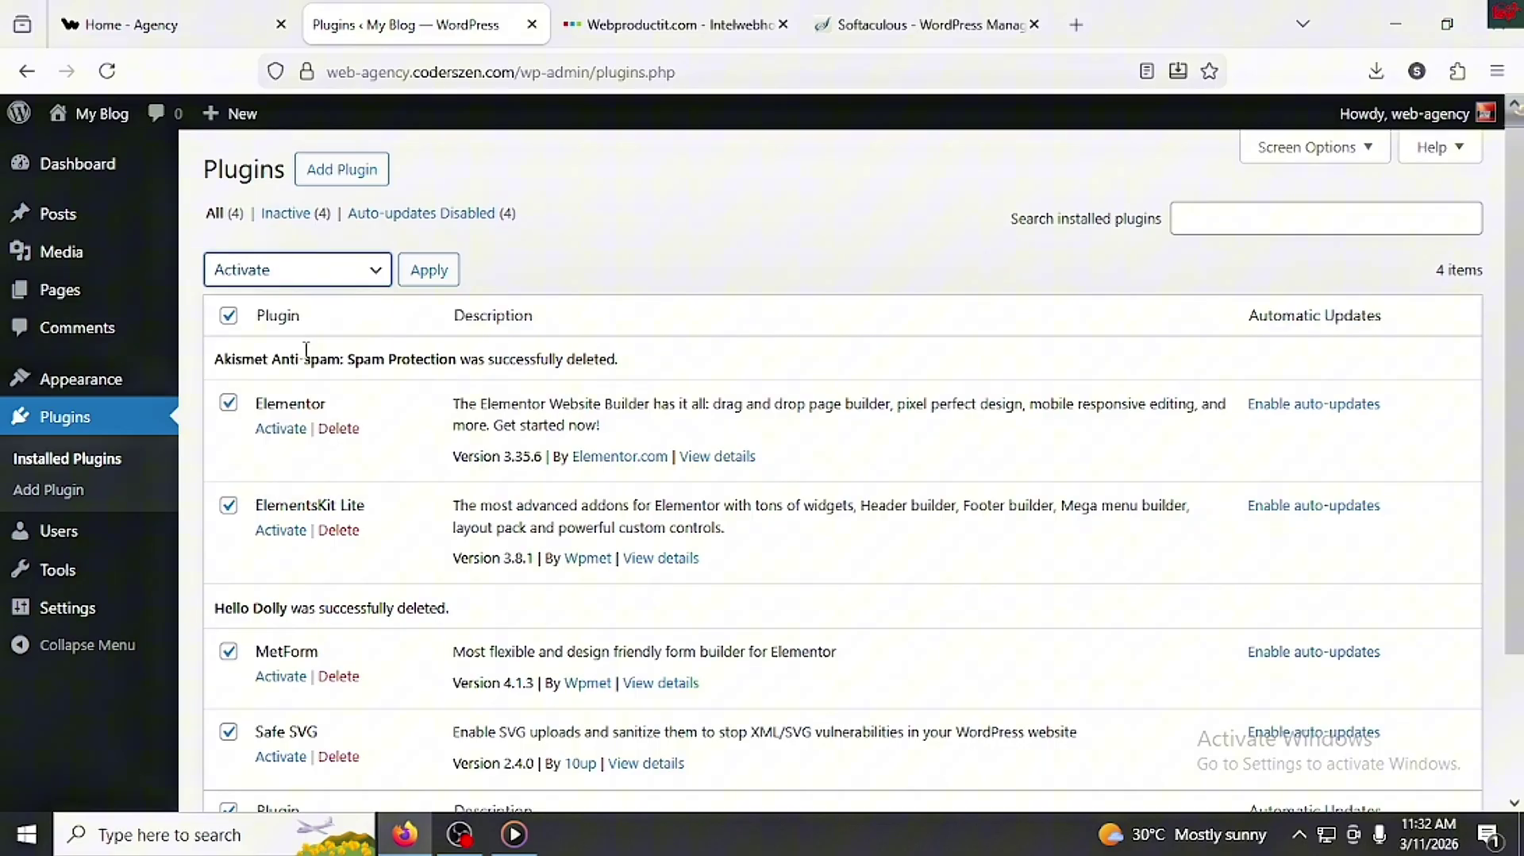
{"action": "left_click", "coordinate": [429, 270]}
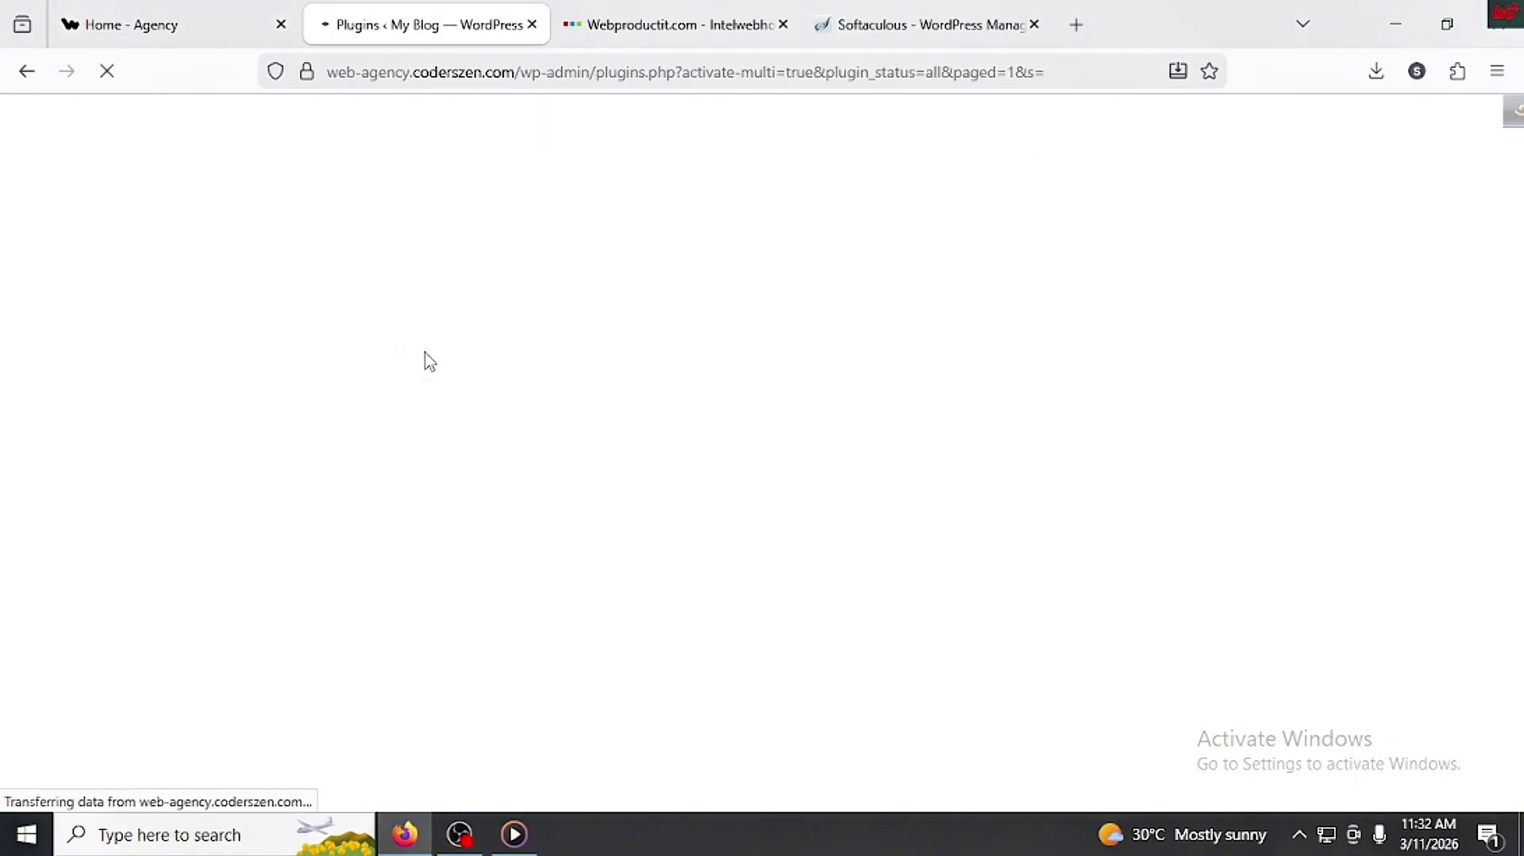
{"action": "scroll", "coordinate": [452, 590], "scroll_direction": "down", "scroll_amount": 3}
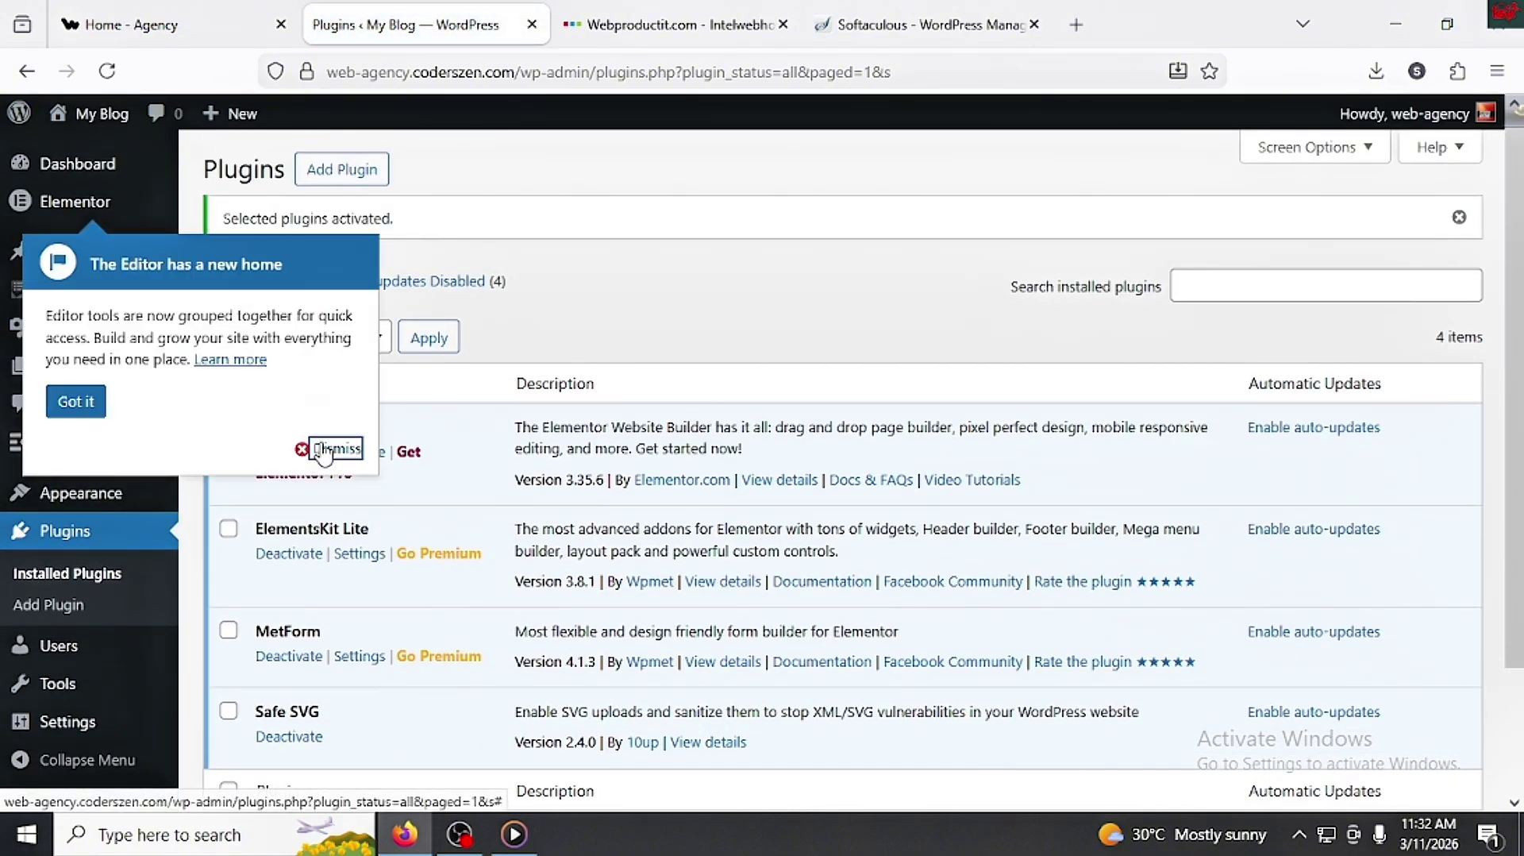
{"action": "left_click", "coordinate": [316, 448]}
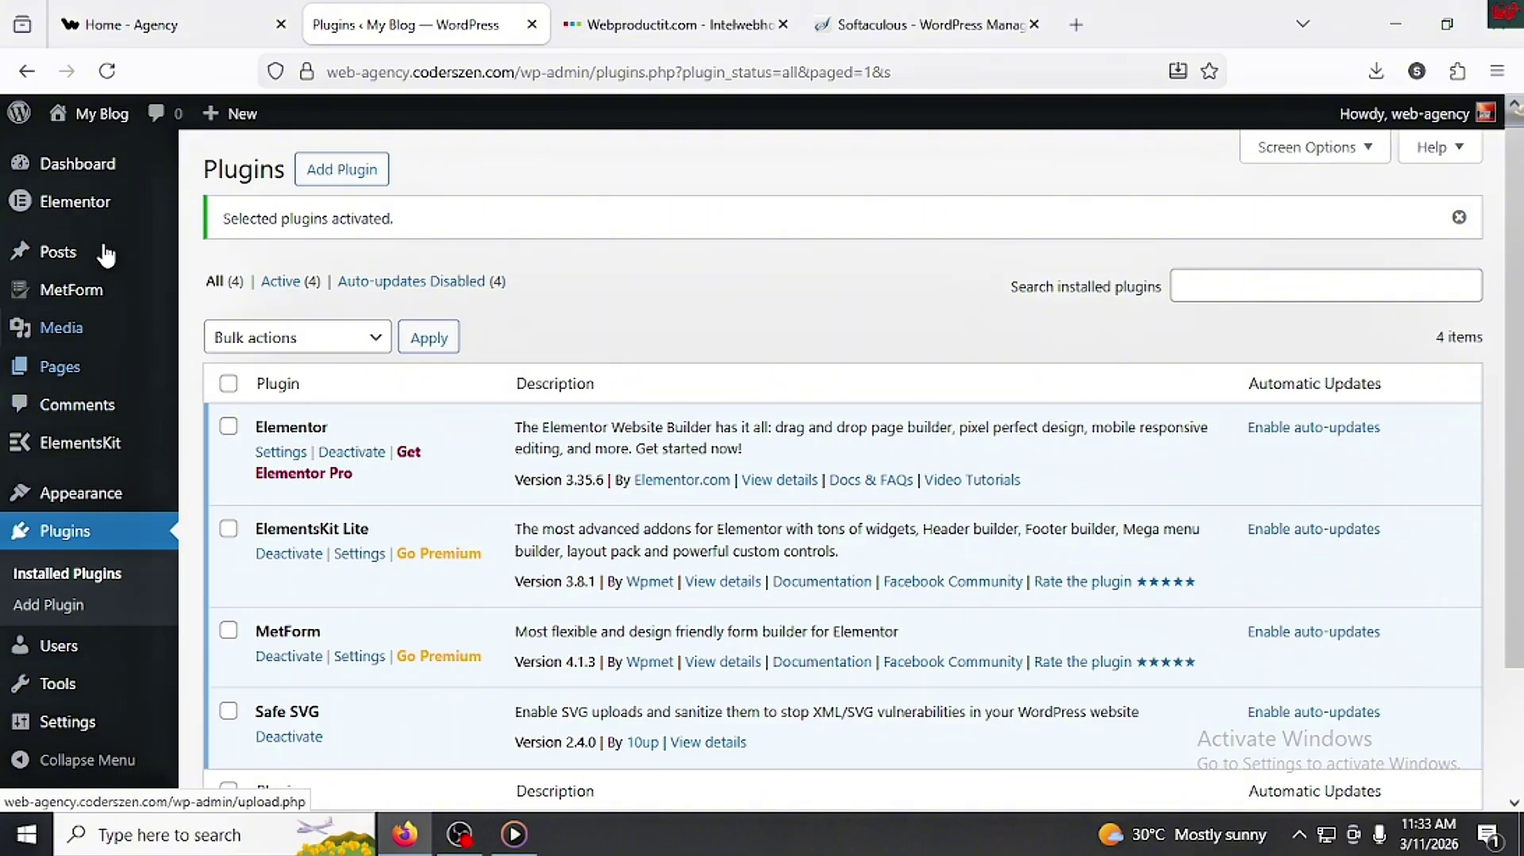
Step: Open the Features section of the Elementor editor settings
{"action": "mouse_move", "coordinate": [346, 246]}
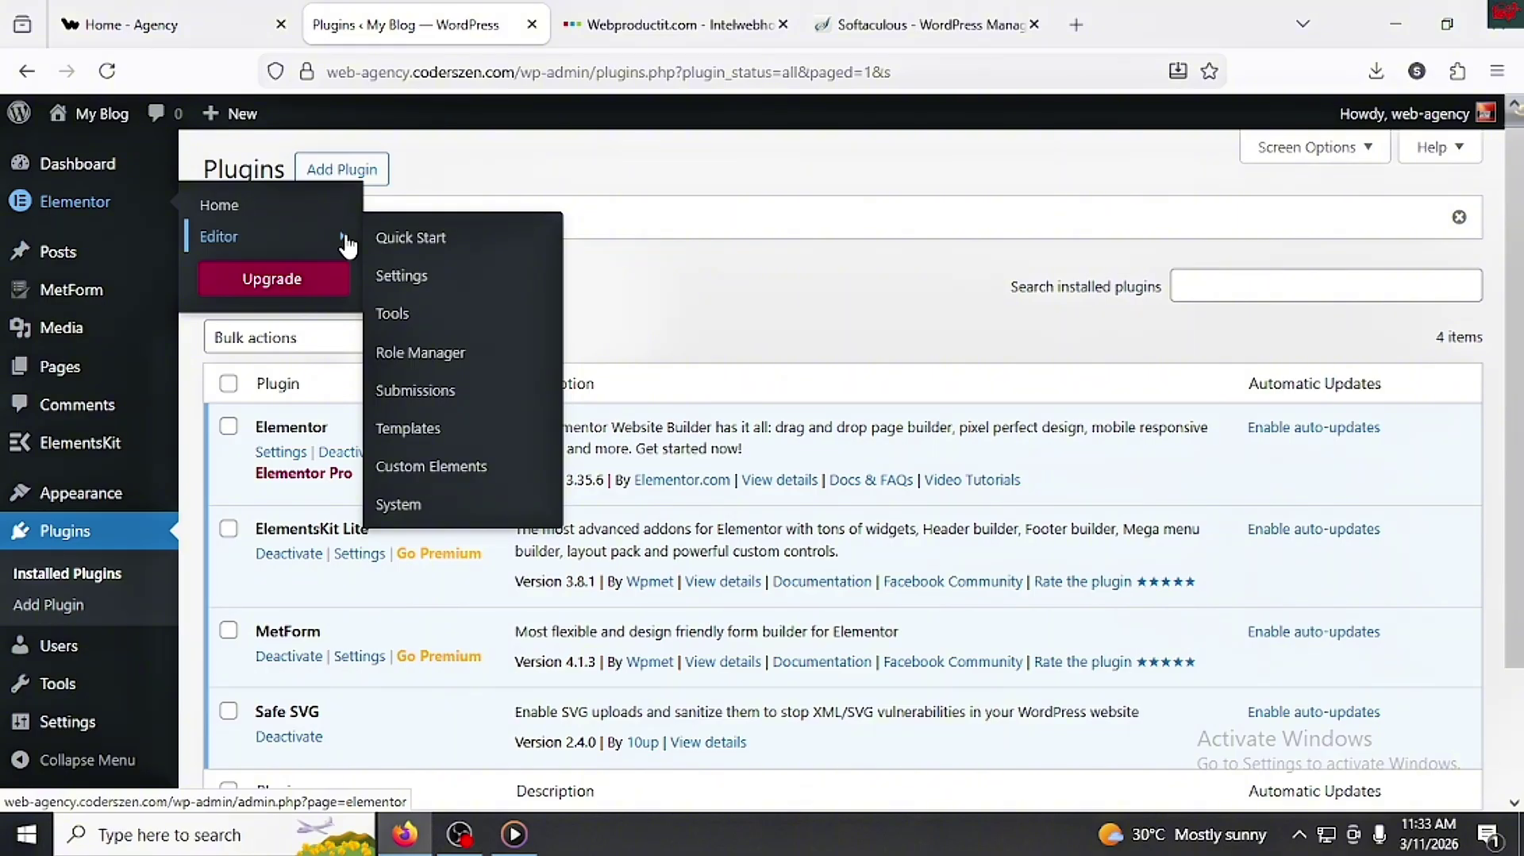
{"action": "left_click", "coordinate": [409, 278]}
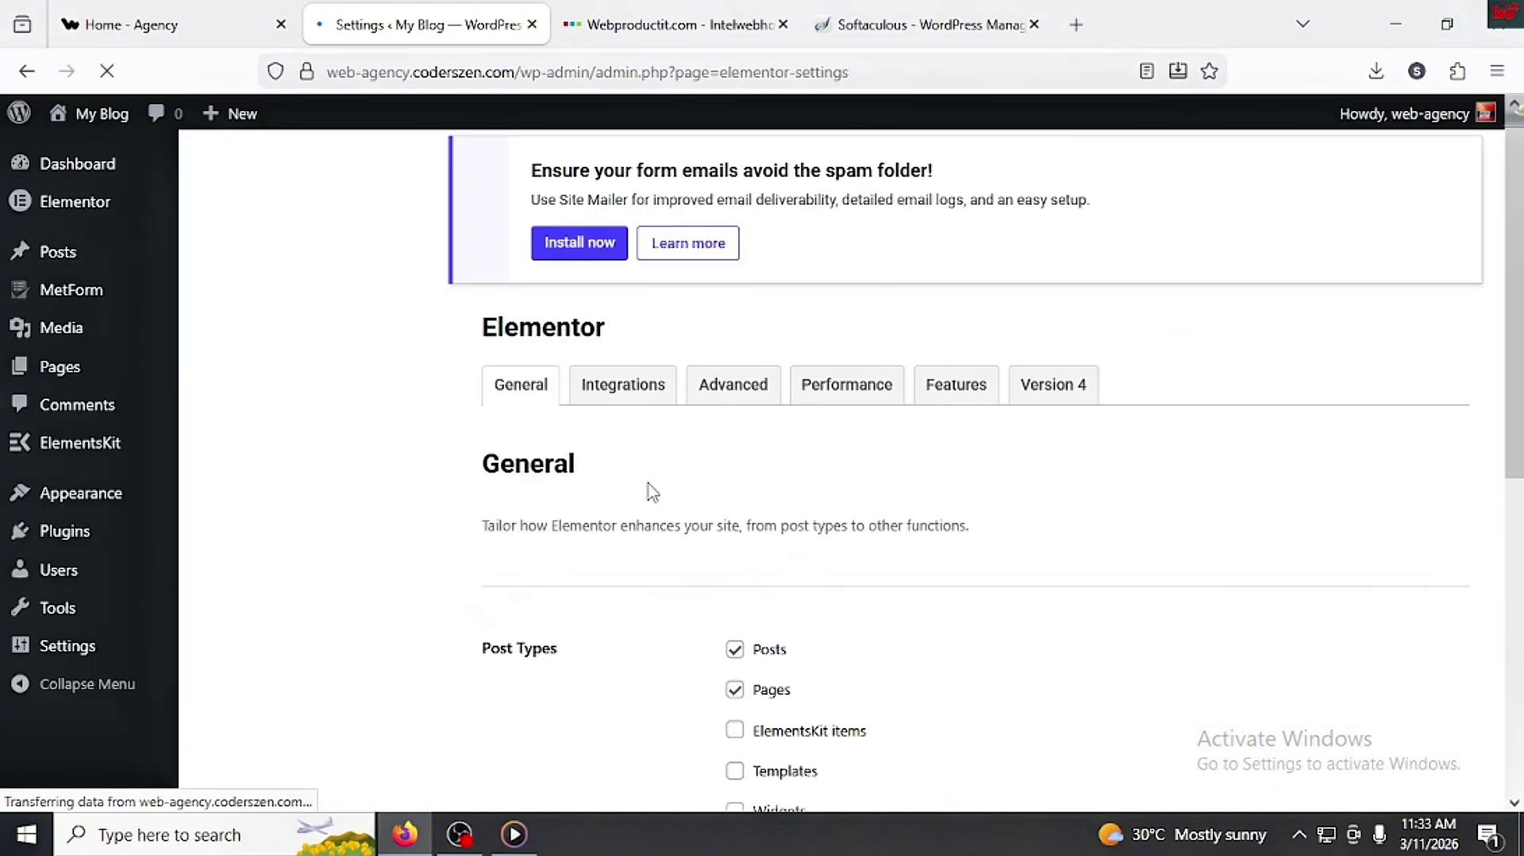
{"action": "left_click", "coordinate": [953, 395]}
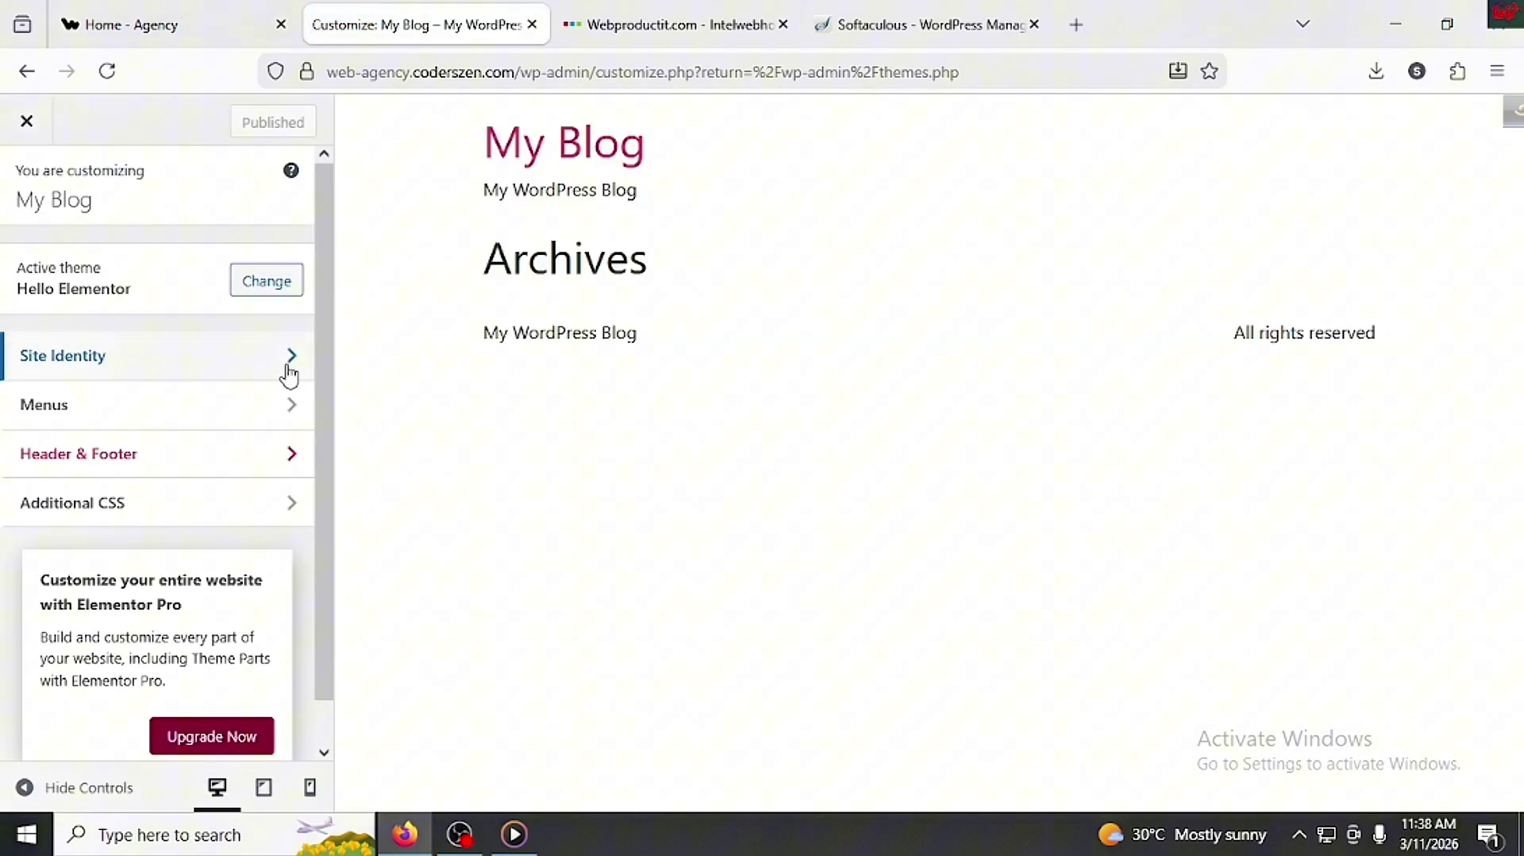
Step: Set the site title to "Agency" and clear the tagline in the Site Identity settings
{"action": "left_click", "coordinate": [290, 373]}
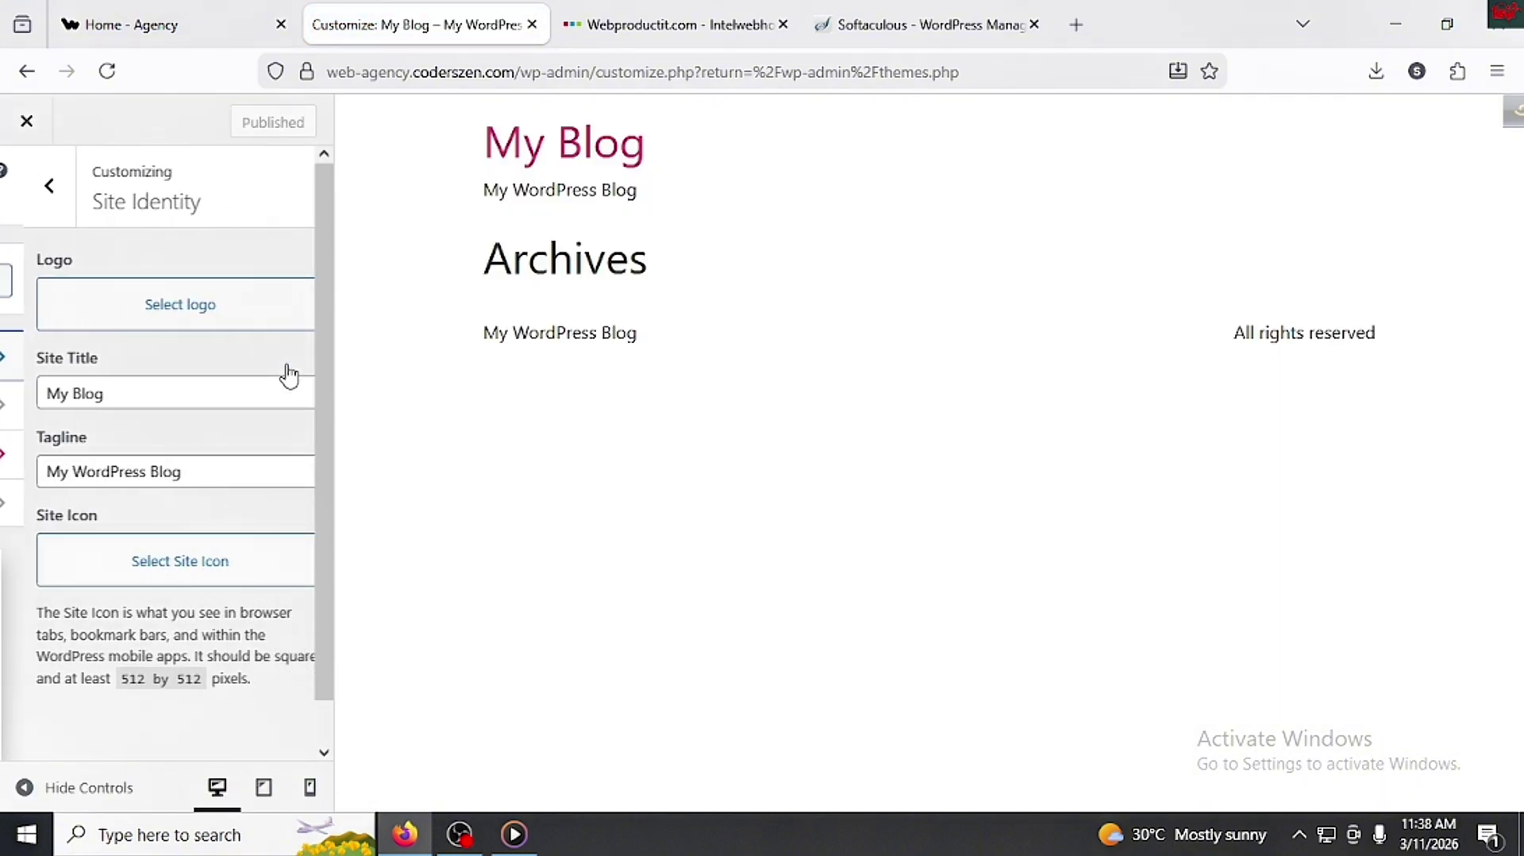
{"action": "triple_click", "coordinate": [159, 397]}
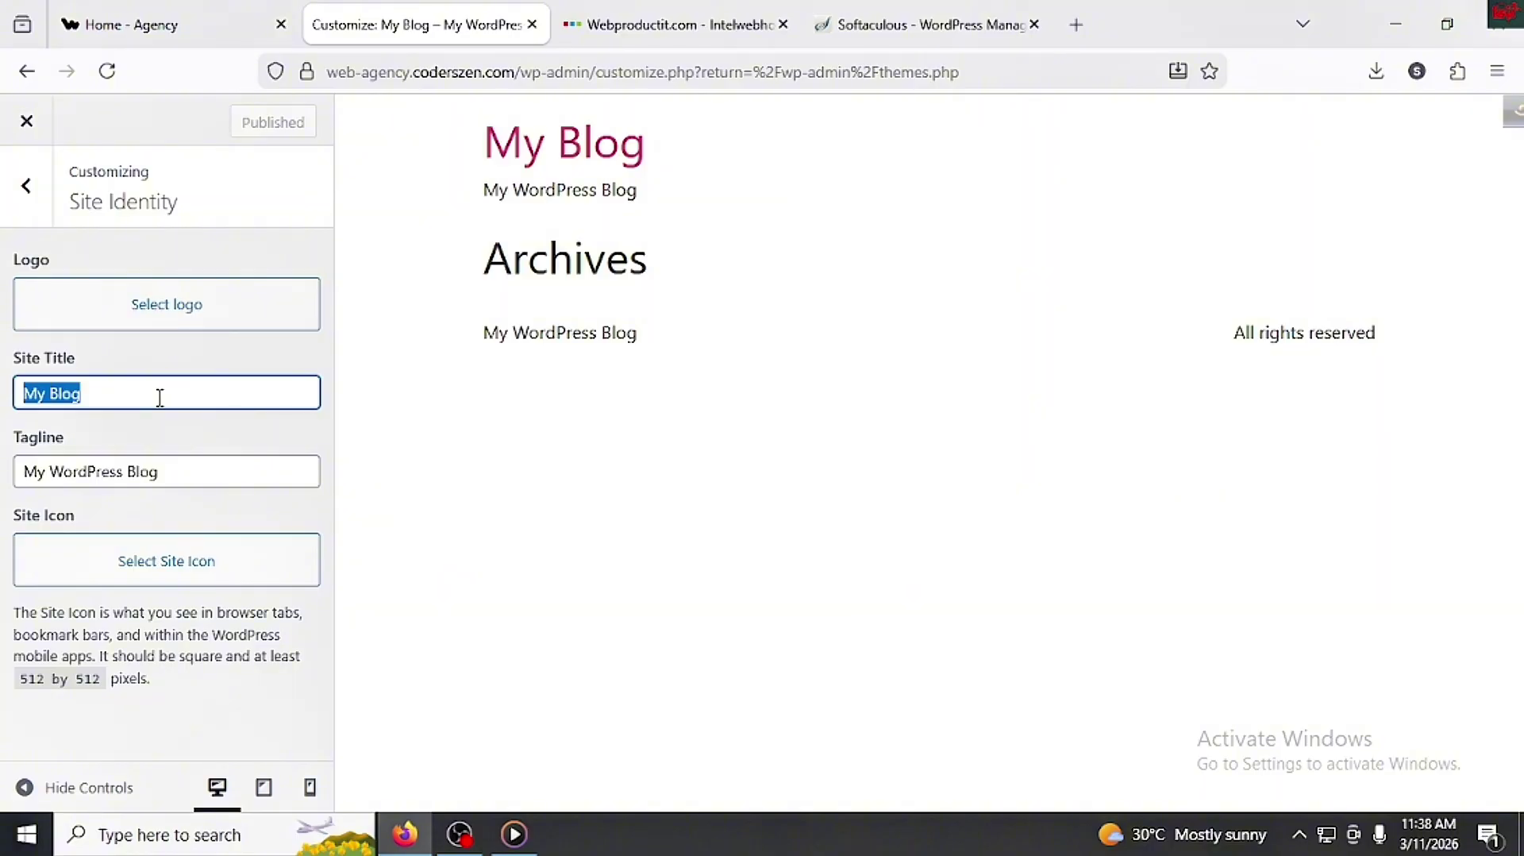
{"action": "key", "text": "BackSpace"}
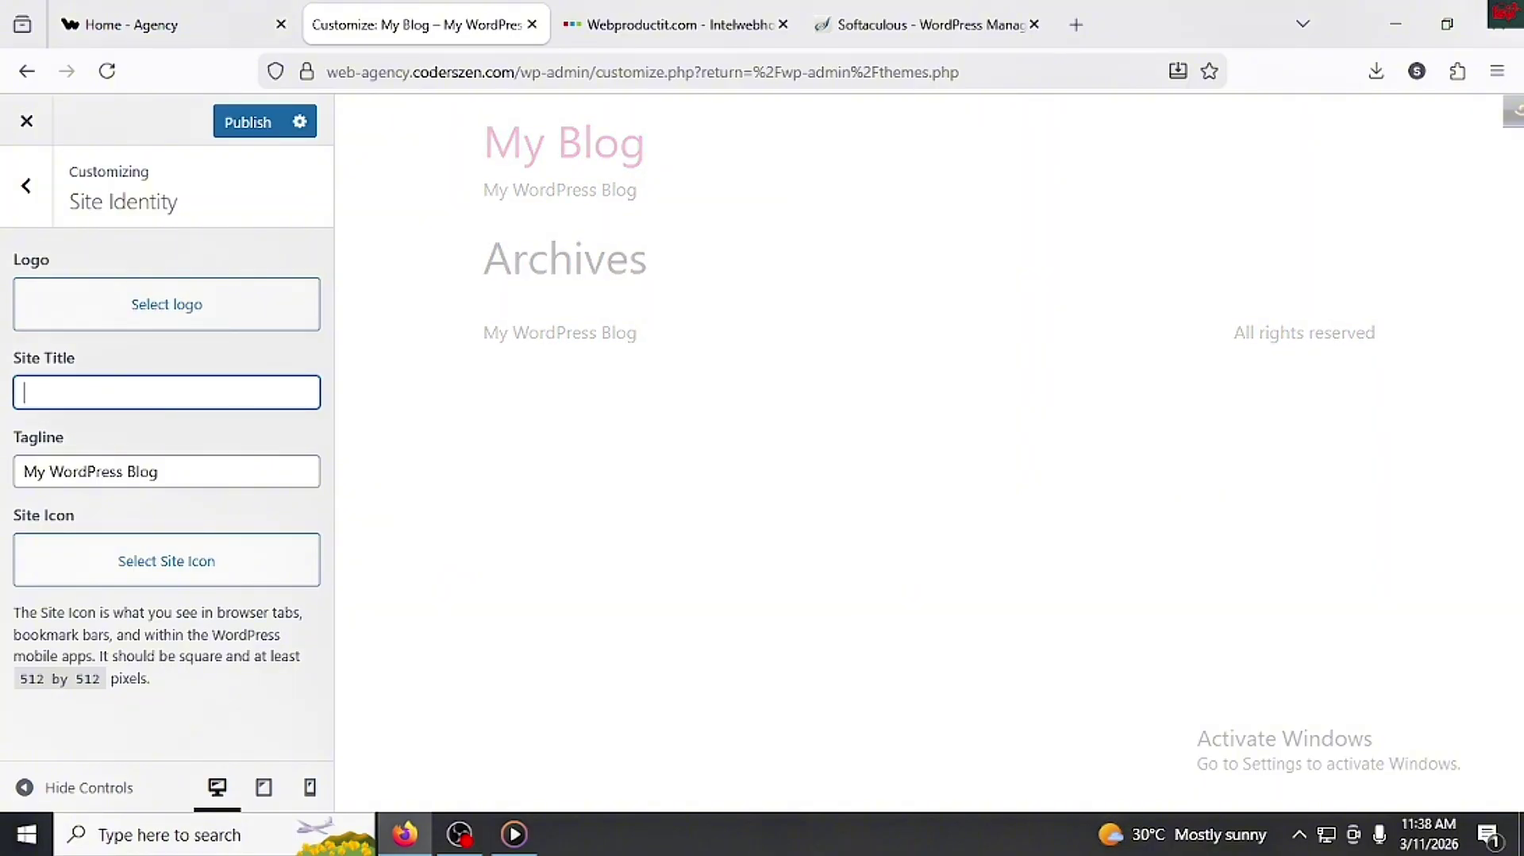
{"action": "type", "text": "Agency"}
{"action": "left_click", "coordinate": [203, 450]}
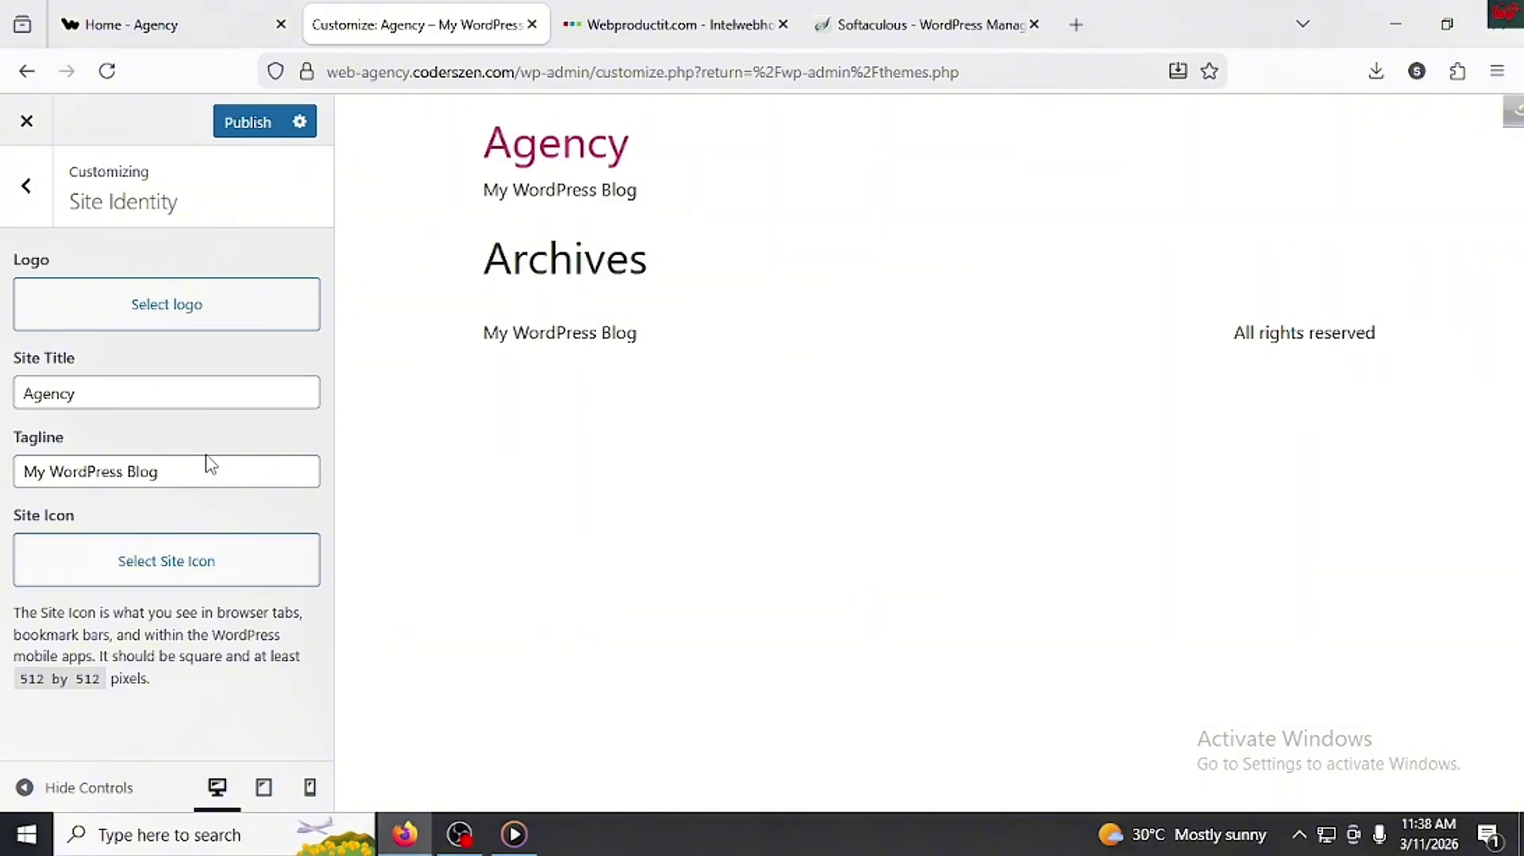
{"action": "double_click", "coordinate": [214, 473]}
{"action": "key", "text": "ctrl+a"}
{"action": "key", "text": "BackSpace"}
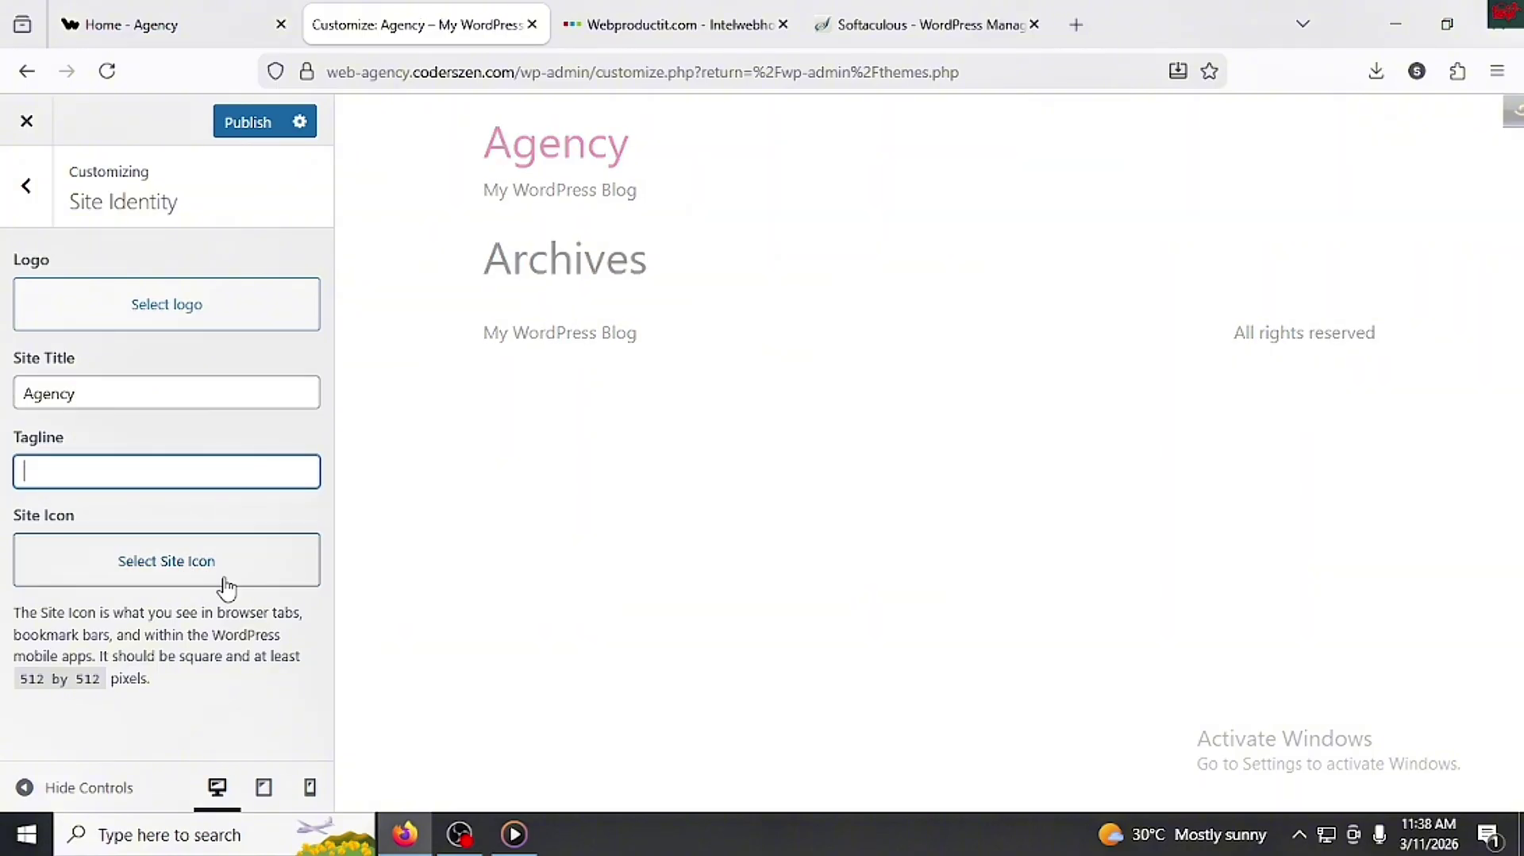
Step: Examine the Web Rocket logo on the demo site by opening its image separately and inspecting its source element
{"action": "left_click", "coordinate": [179, 23]}
{"action": "right_click", "coordinate": [176, 139]}
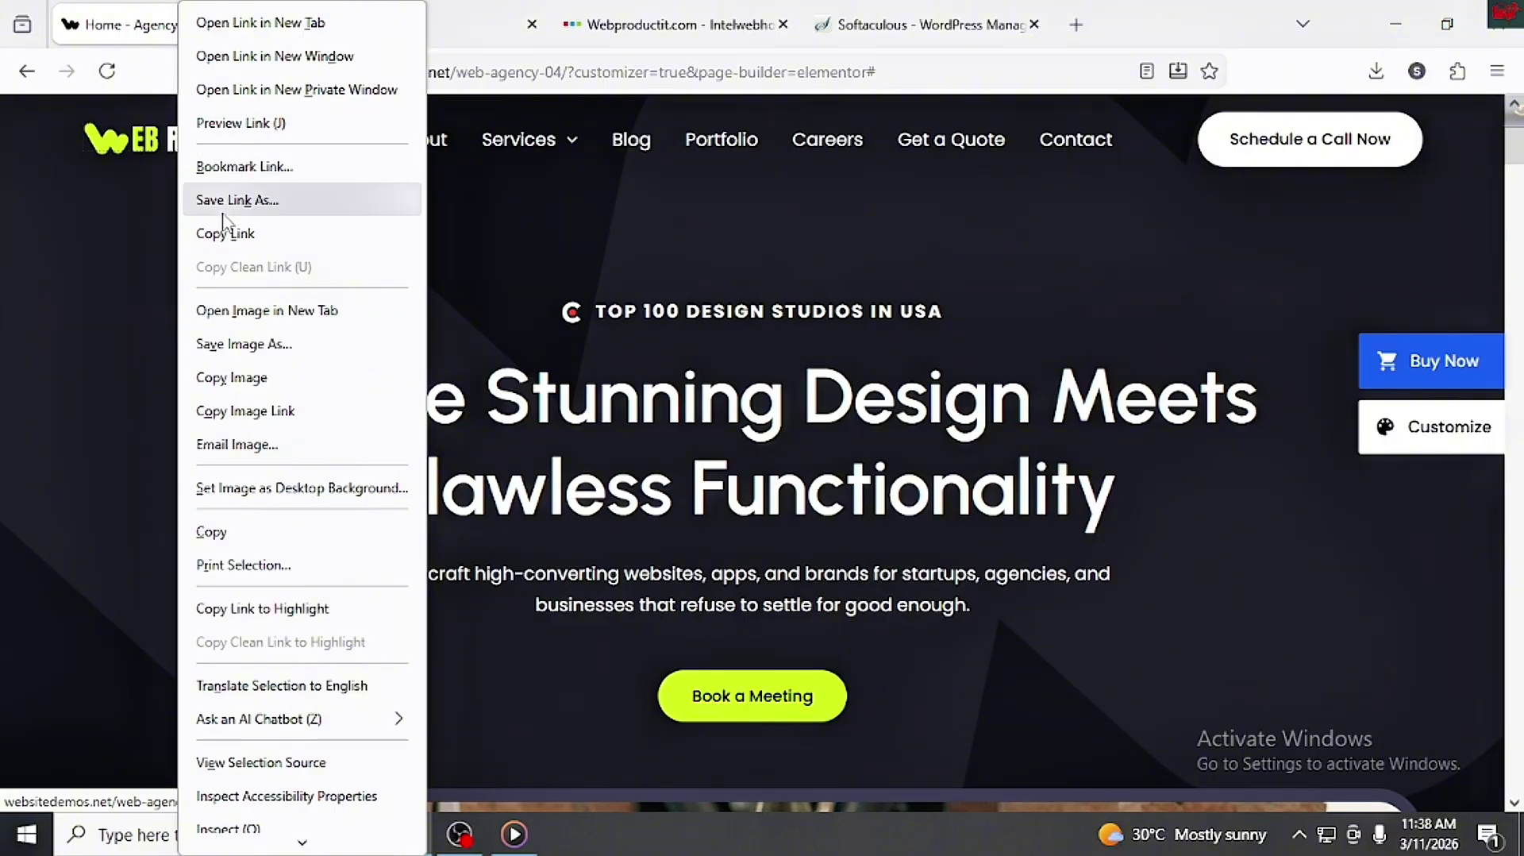
{"action": "left_click", "coordinate": [266, 309]}
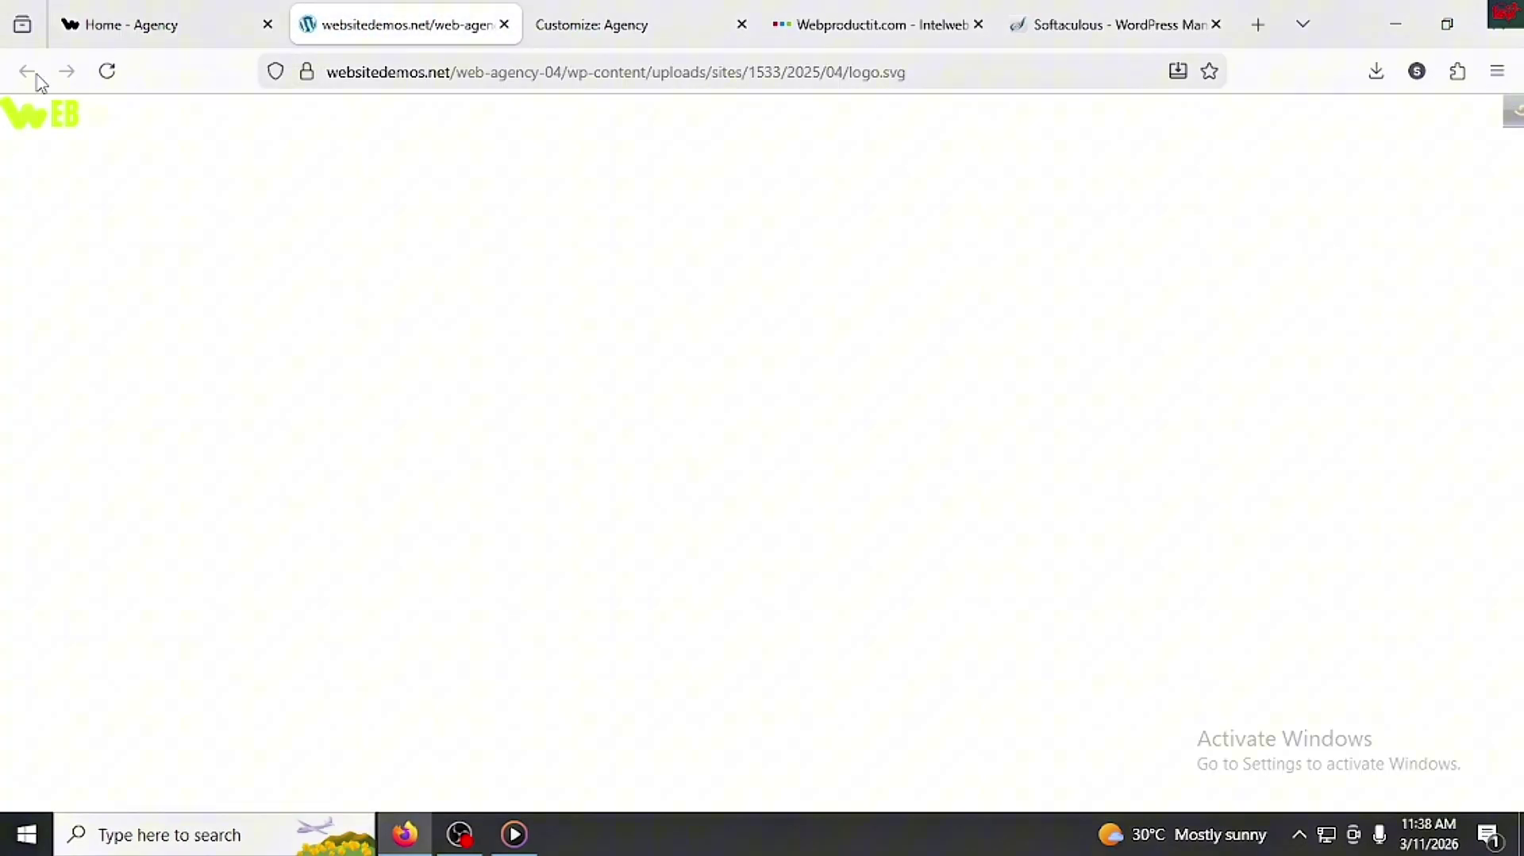
{"action": "left_click", "coordinate": [112, 27]}
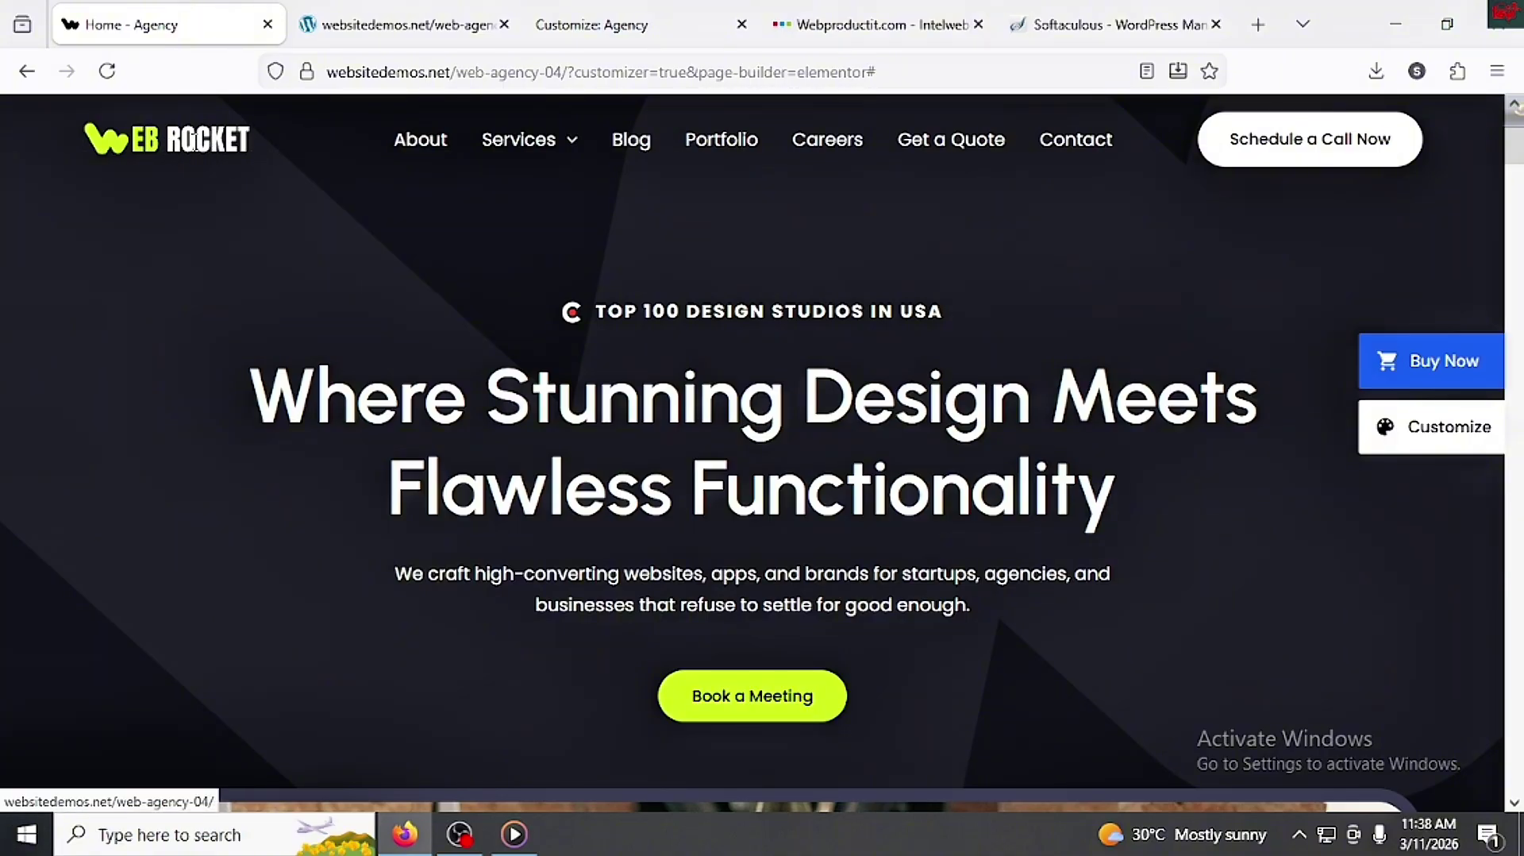
{"action": "right_click", "coordinate": [195, 142]}
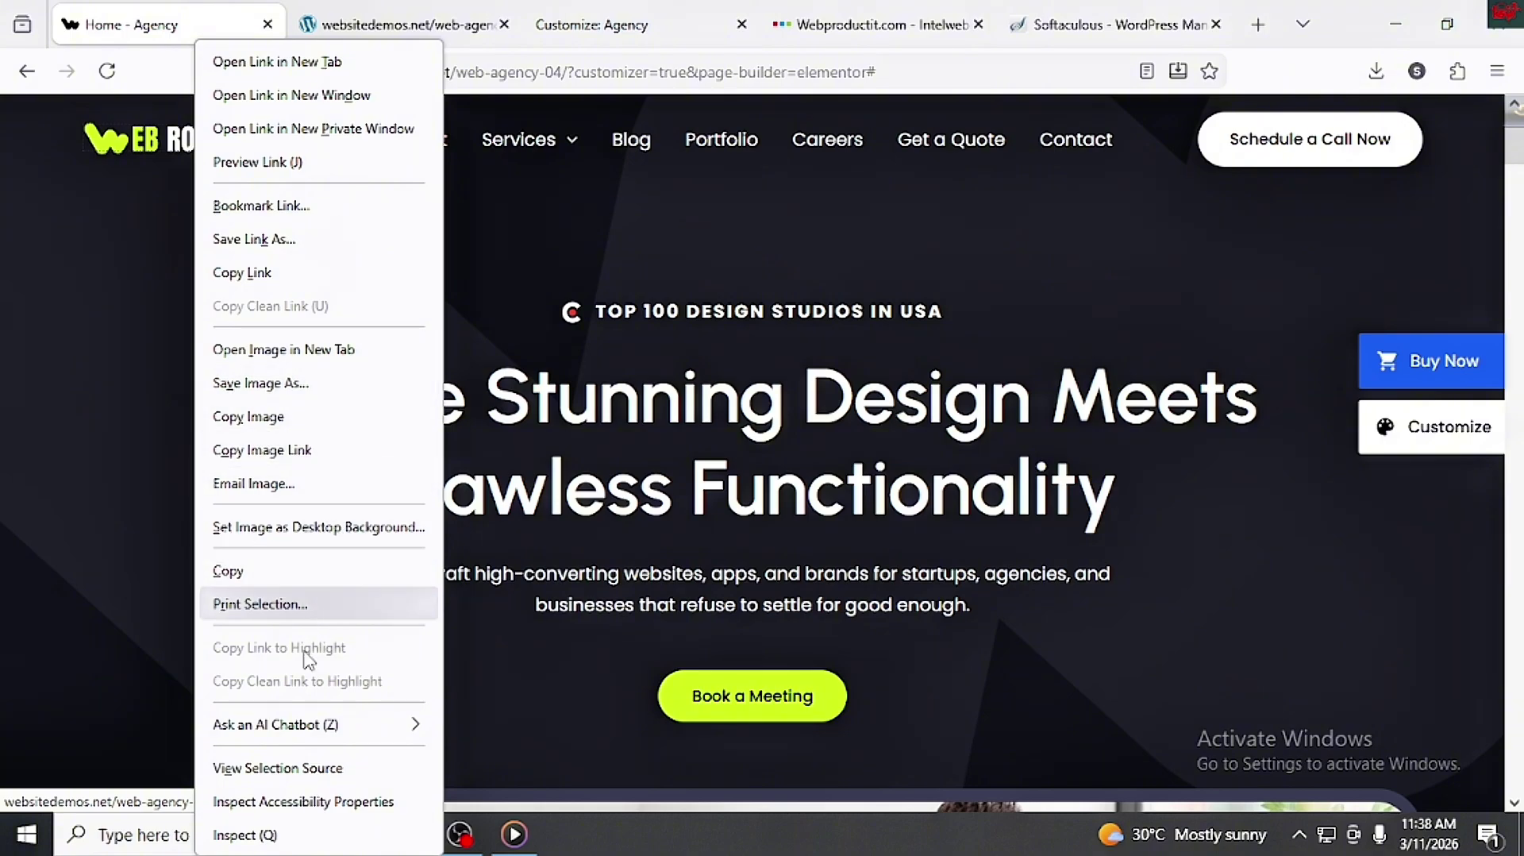
{"action": "left_click", "coordinate": [254, 834]}
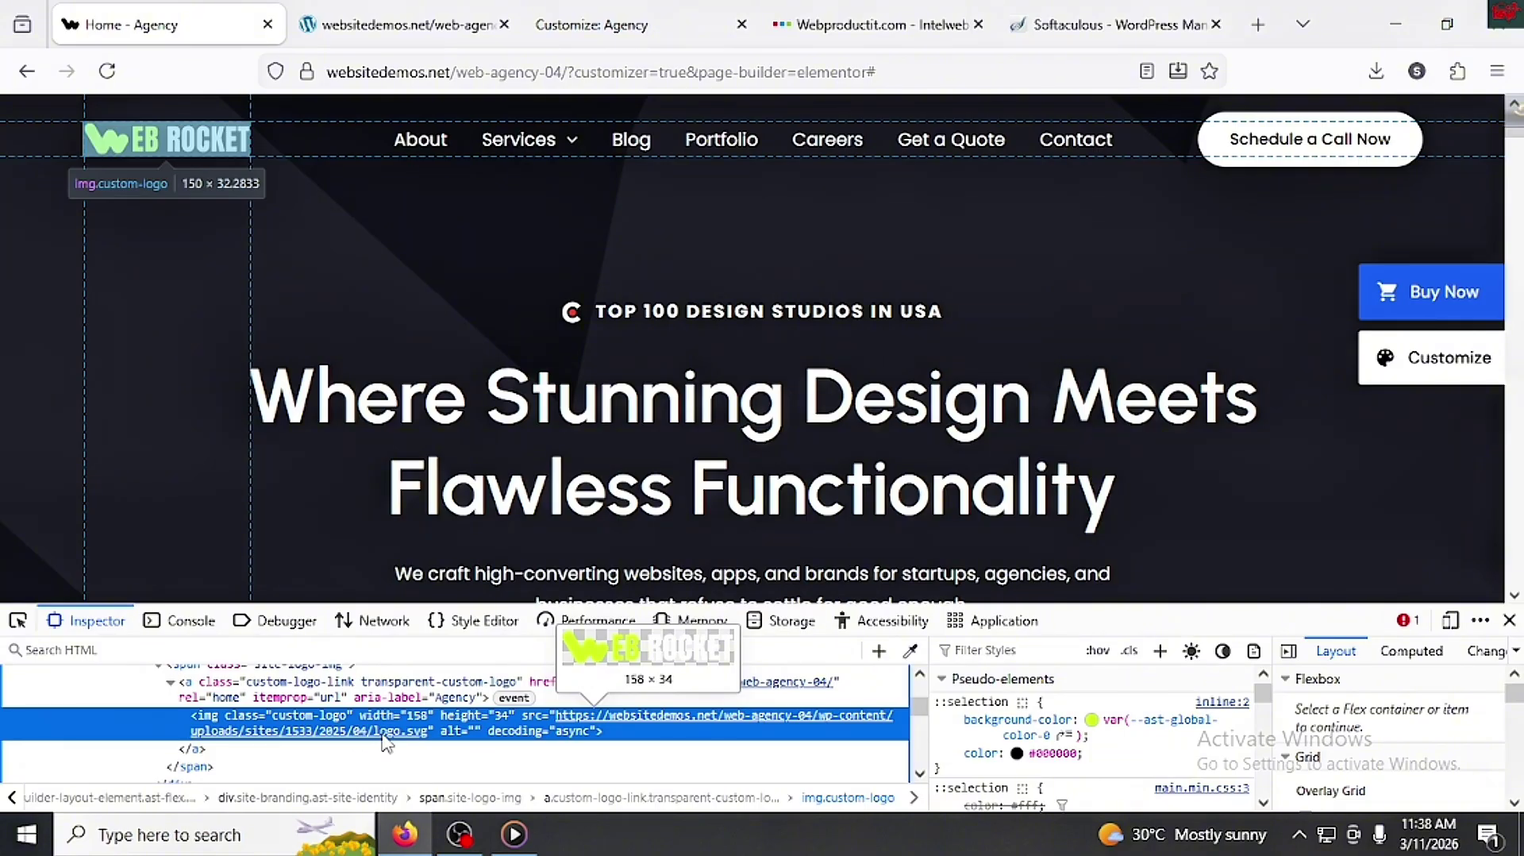
Step: Save the demo site's Web Rocket logo image to the Downloads folder as an SVG named "logo"
{"action": "right_click", "coordinate": [191, 159]}
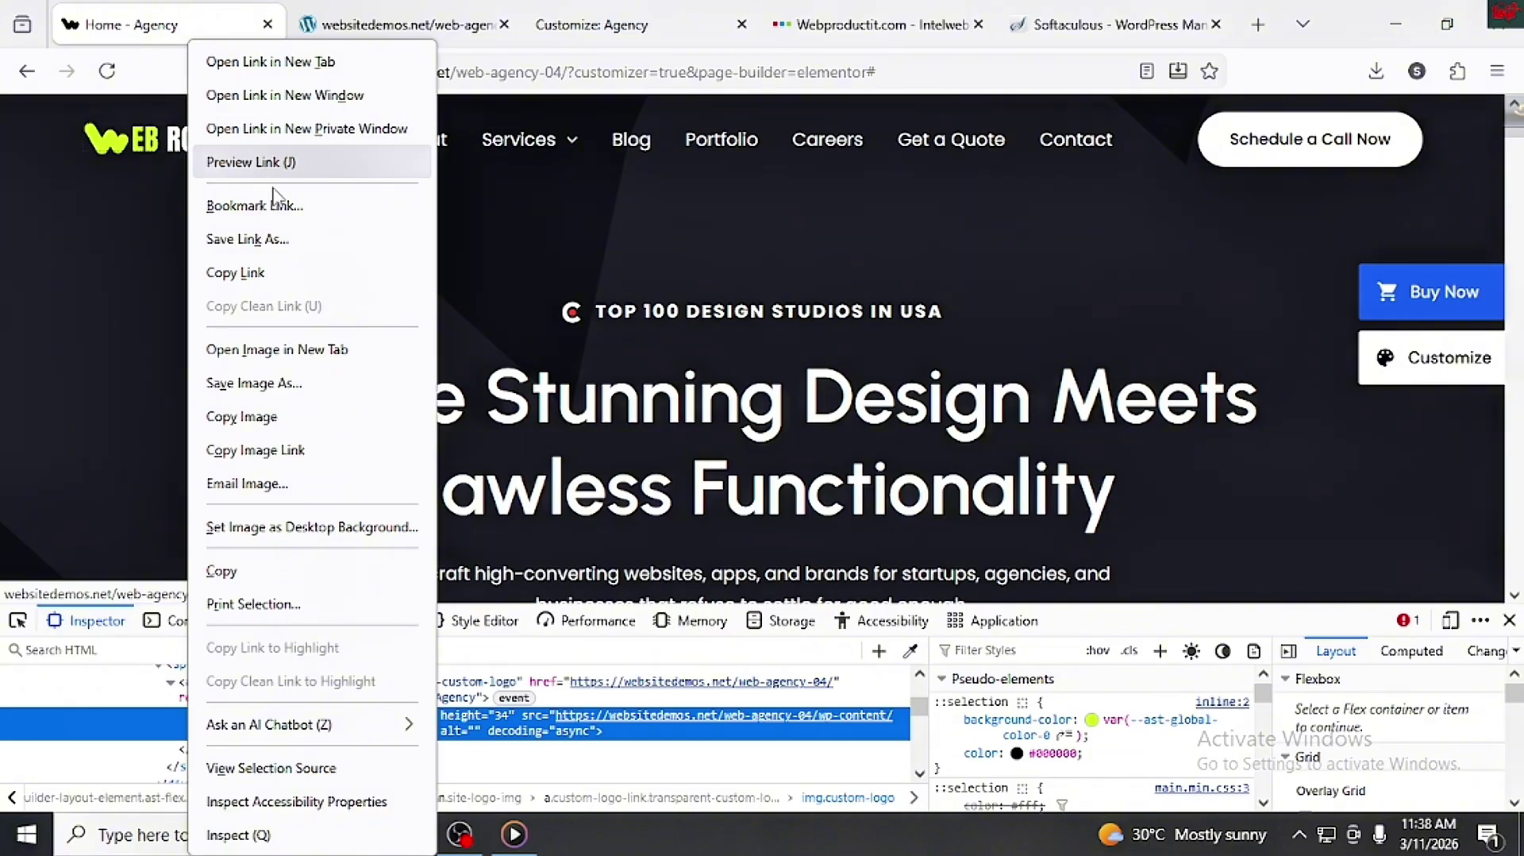
{"action": "left_click", "coordinate": [279, 387]}
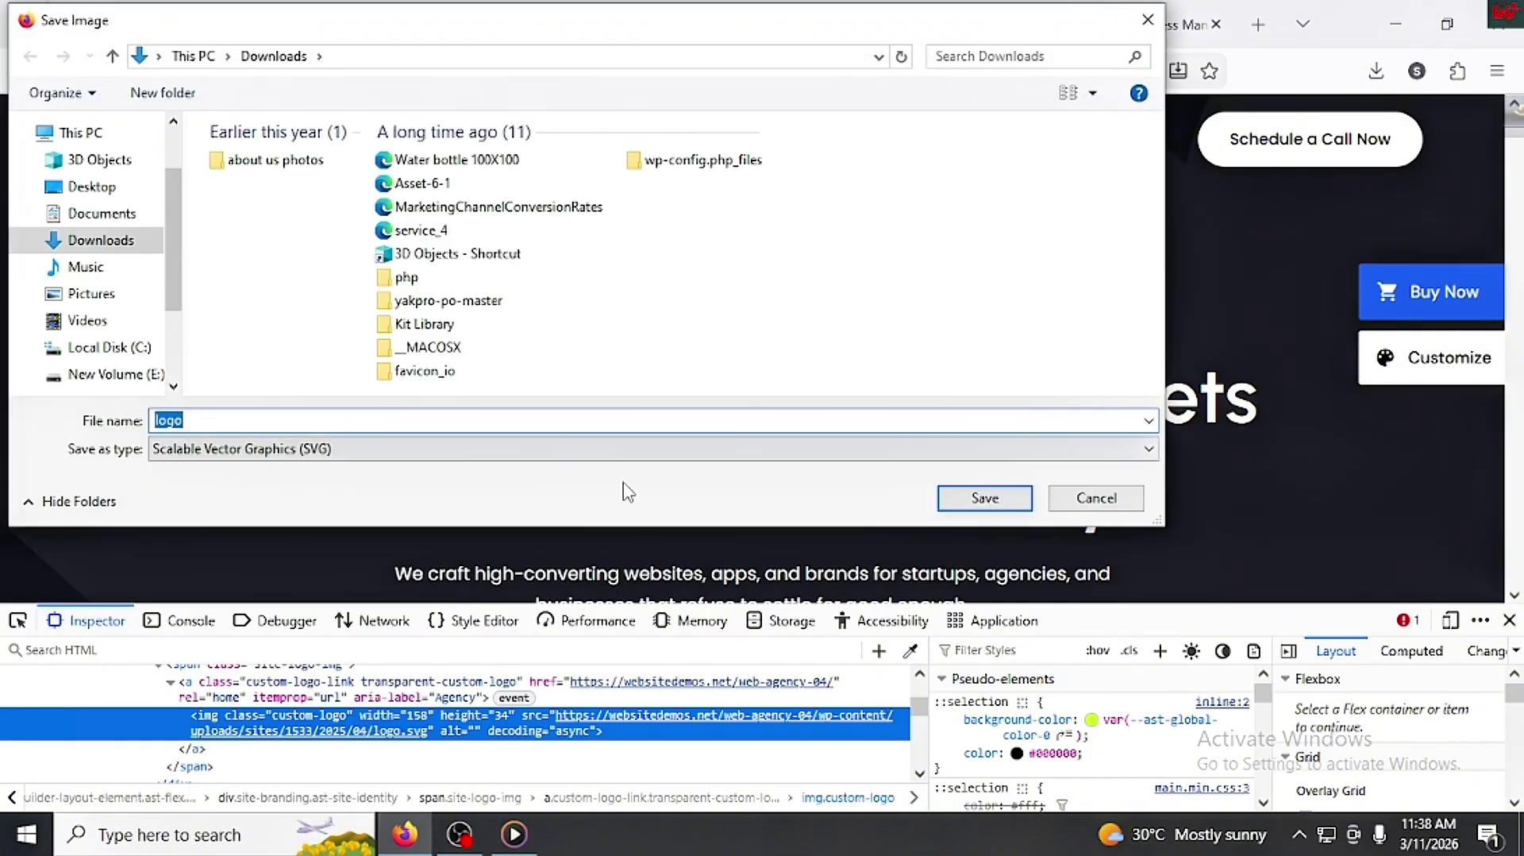
{"action": "left_click", "coordinate": [984, 498]}
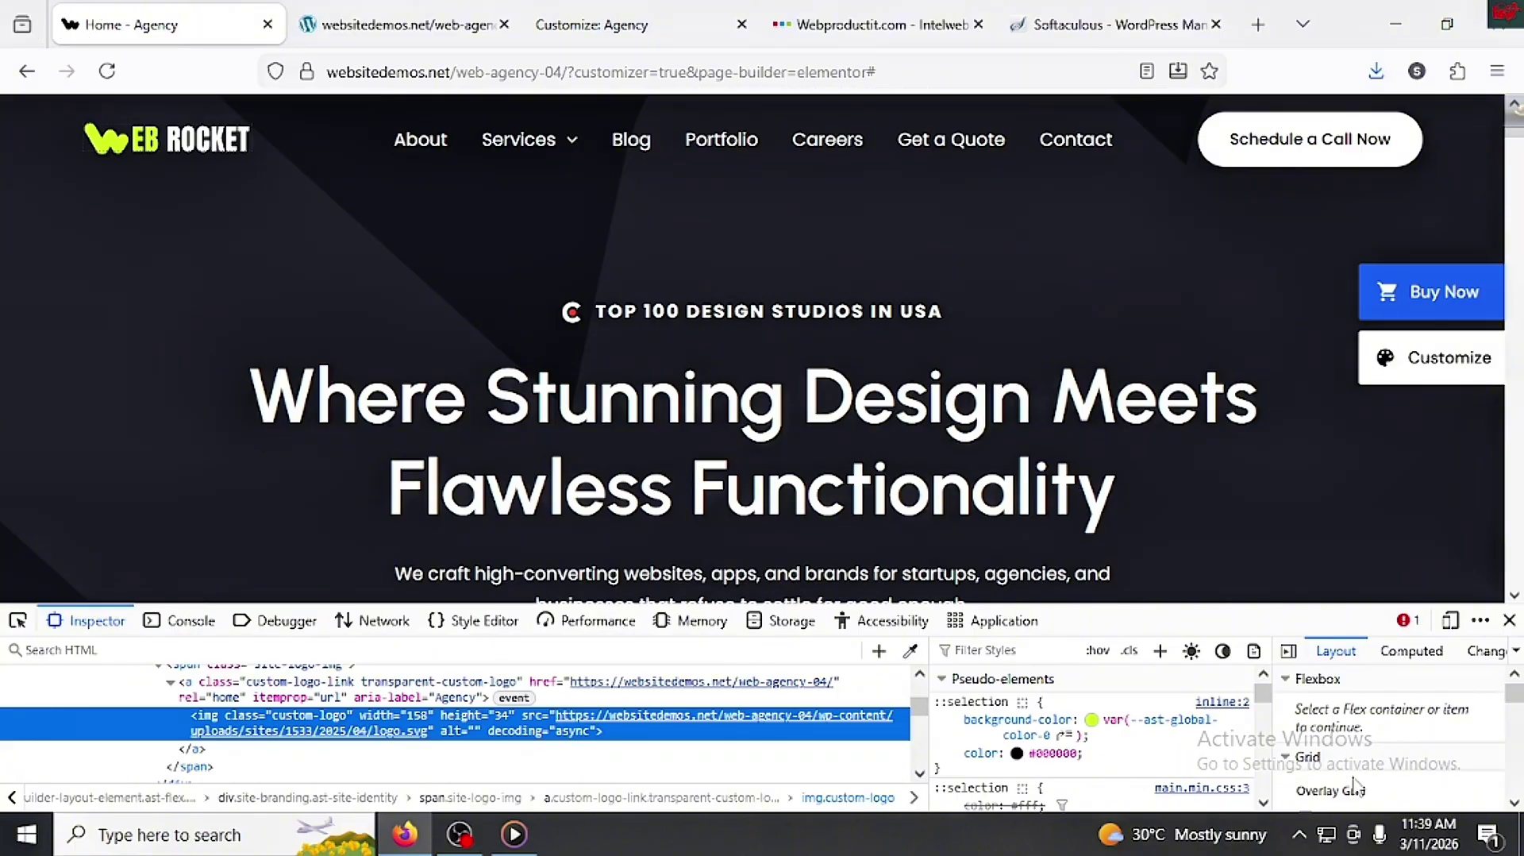
Step: Capture a screen area of about 47 by 39 pixels around the W symbol of the demo site's logo
{"action": "left_click", "coordinate": [1299, 833]}
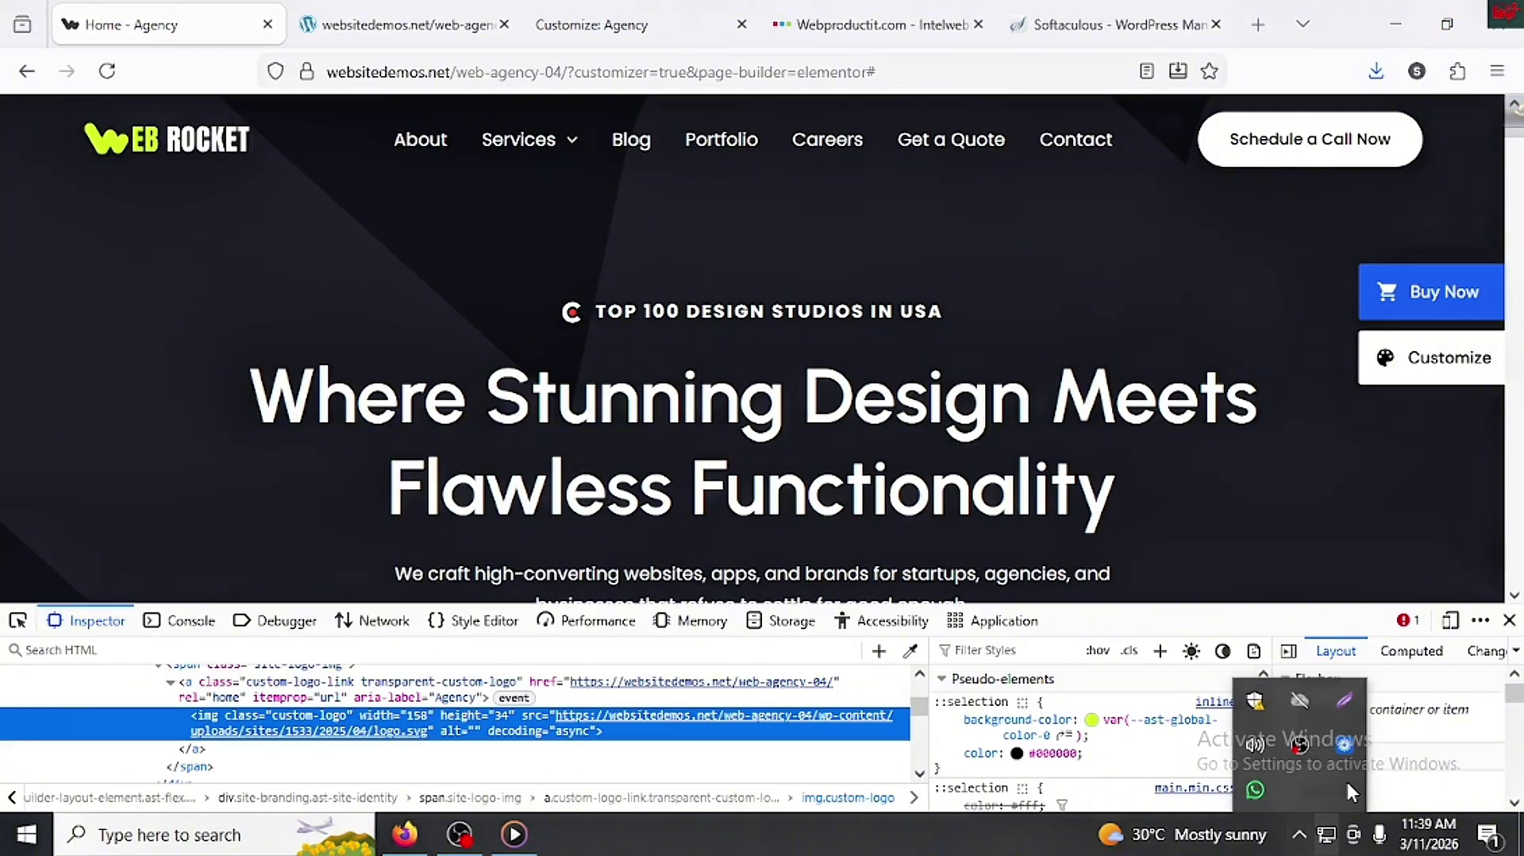
{"action": "left_click", "coordinate": [1343, 703]}
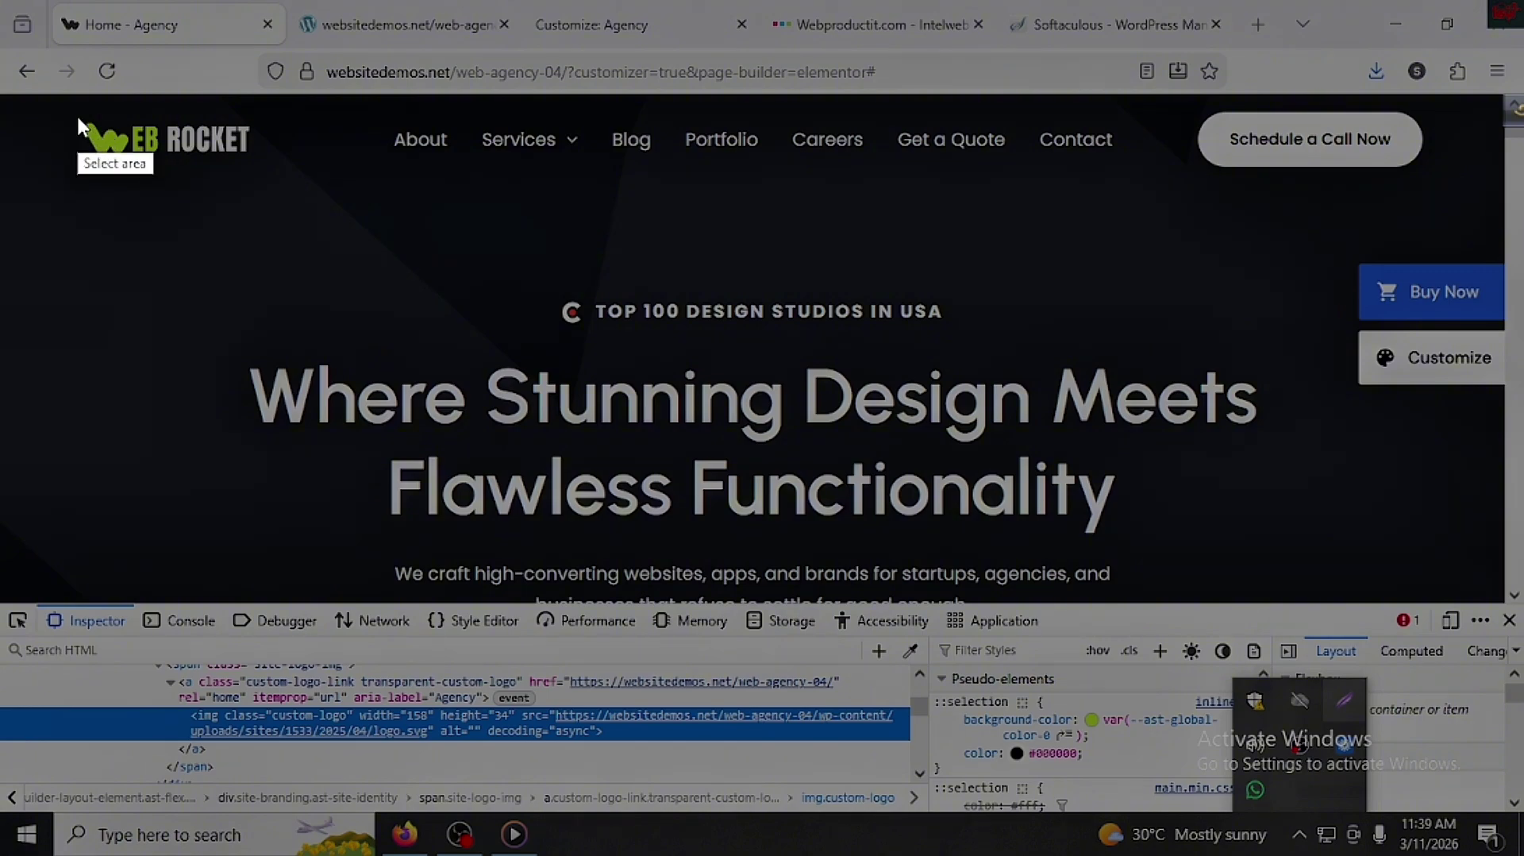
{"action": "left_click_drag", "start_coordinate": [77, 118], "coordinate": [136, 161]}
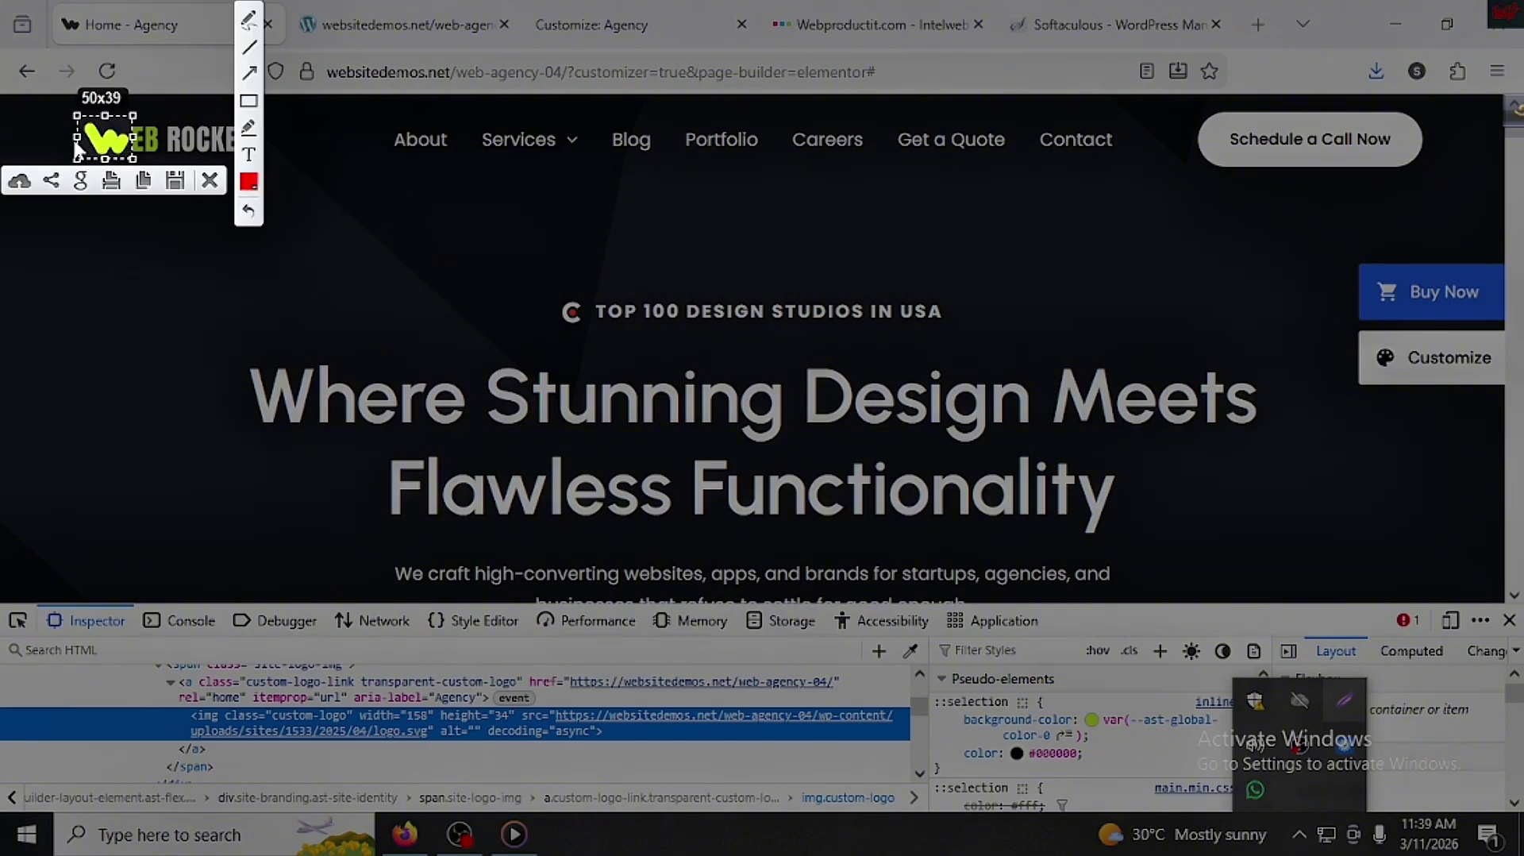
{"action": "left_click_drag", "start_coordinate": [76, 137], "coordinate": [79, 138]}
Step: Save the captured W symbol to the Downloads folder as a PNG named "favicon for agency"
{"action": "left_click", "coordinate": [178, 184]}
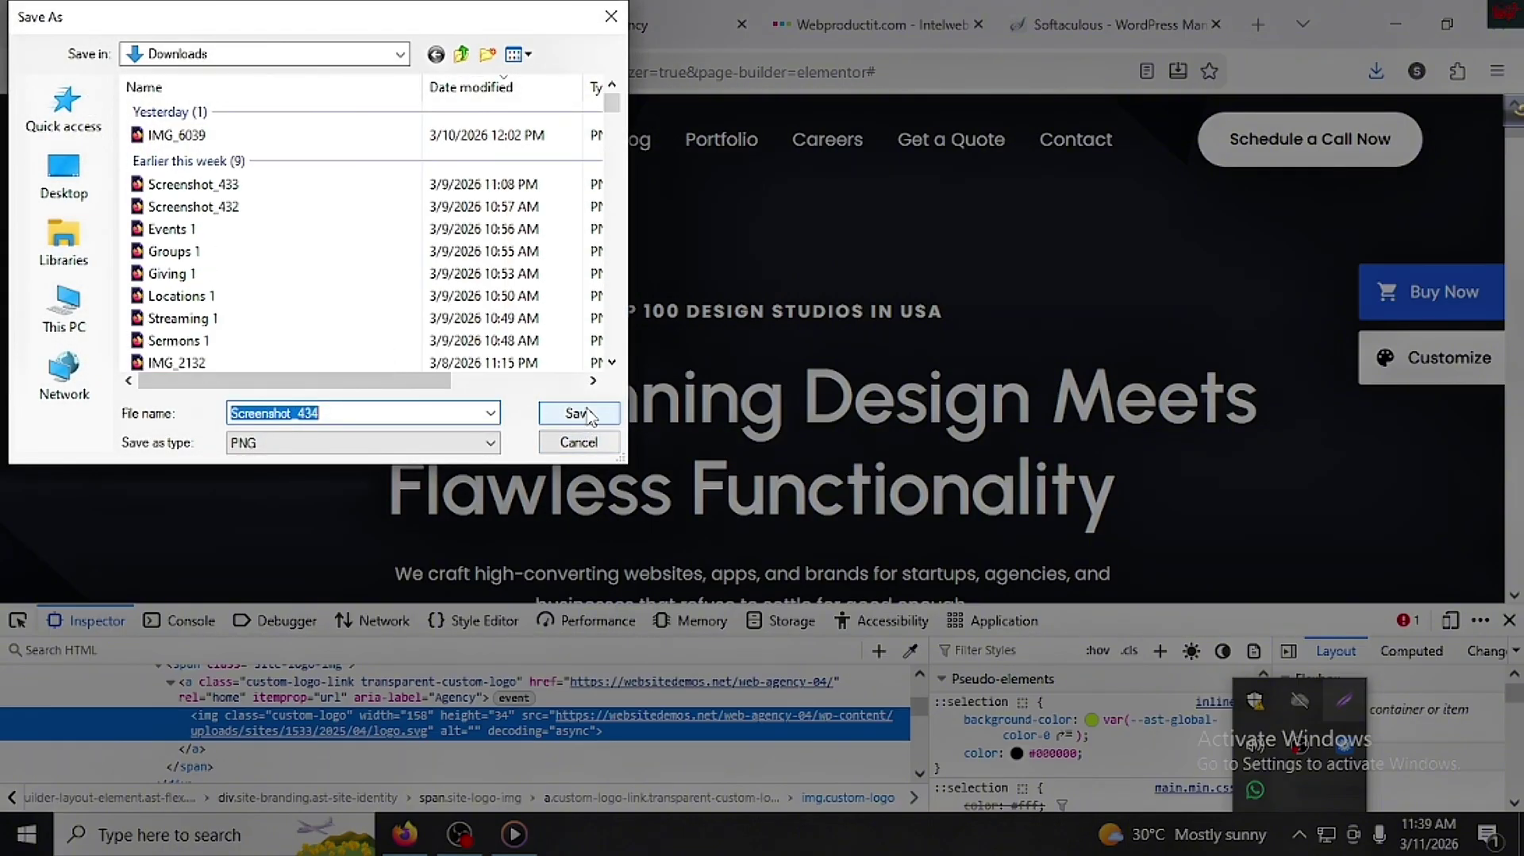
{"action": "type", "text": "fqa"}
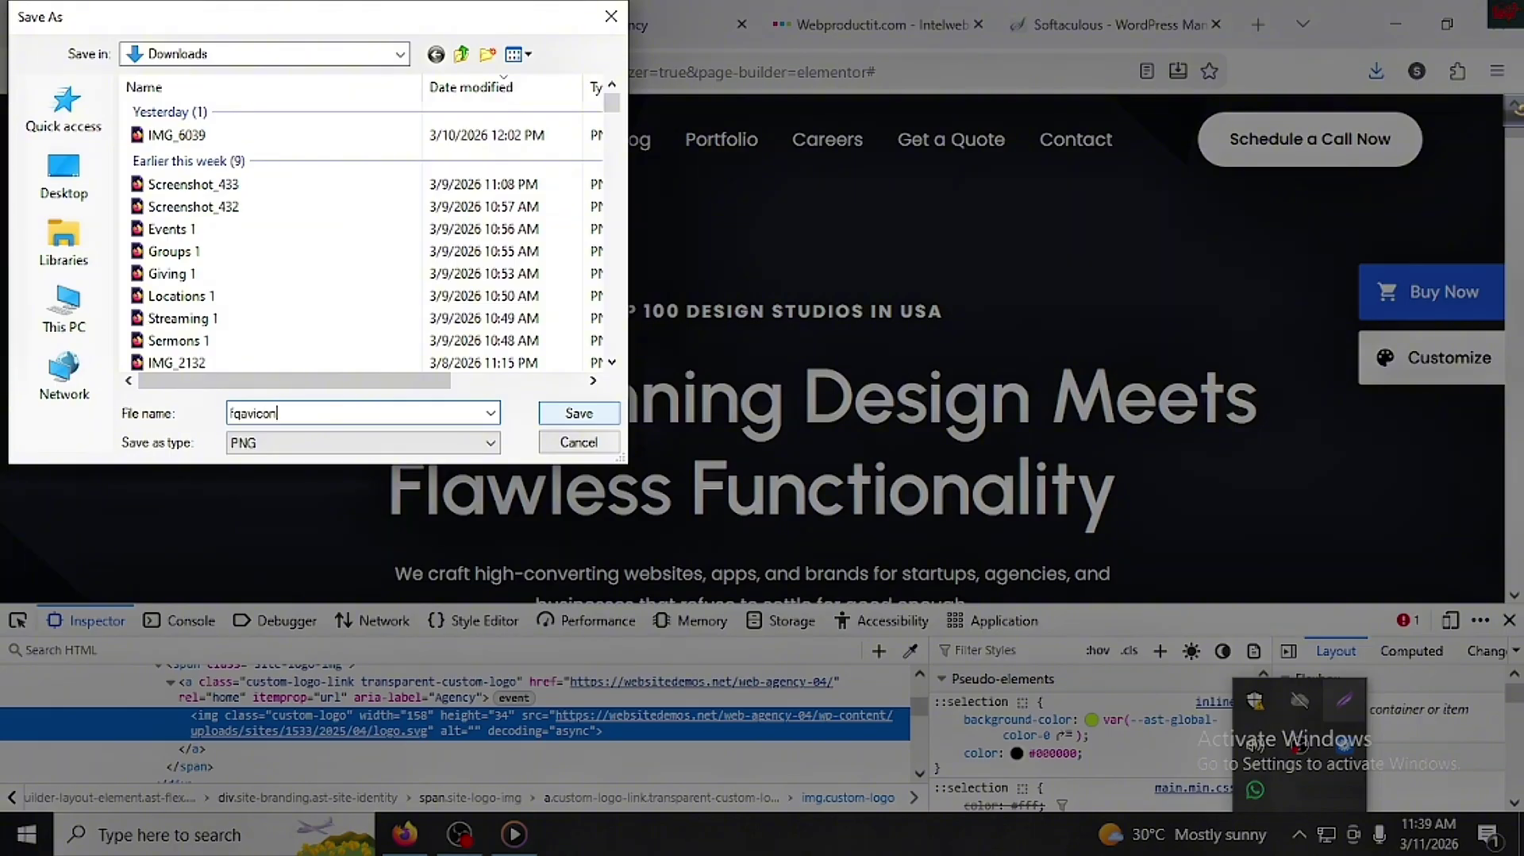
{"action": "type", "text": "vico"}
{"action": "key", "text": "BackSpace"}
{"action": "key", "text": "BackSpace"}
{"action": "key", "text": "BackSpace"}
{"action": "key", "text": "BackSpace"}
{"action": "key", "text": "BackSpace"}
{"action": "key", "text": "BackSpace"}
{"action": "type", "text": "a"}
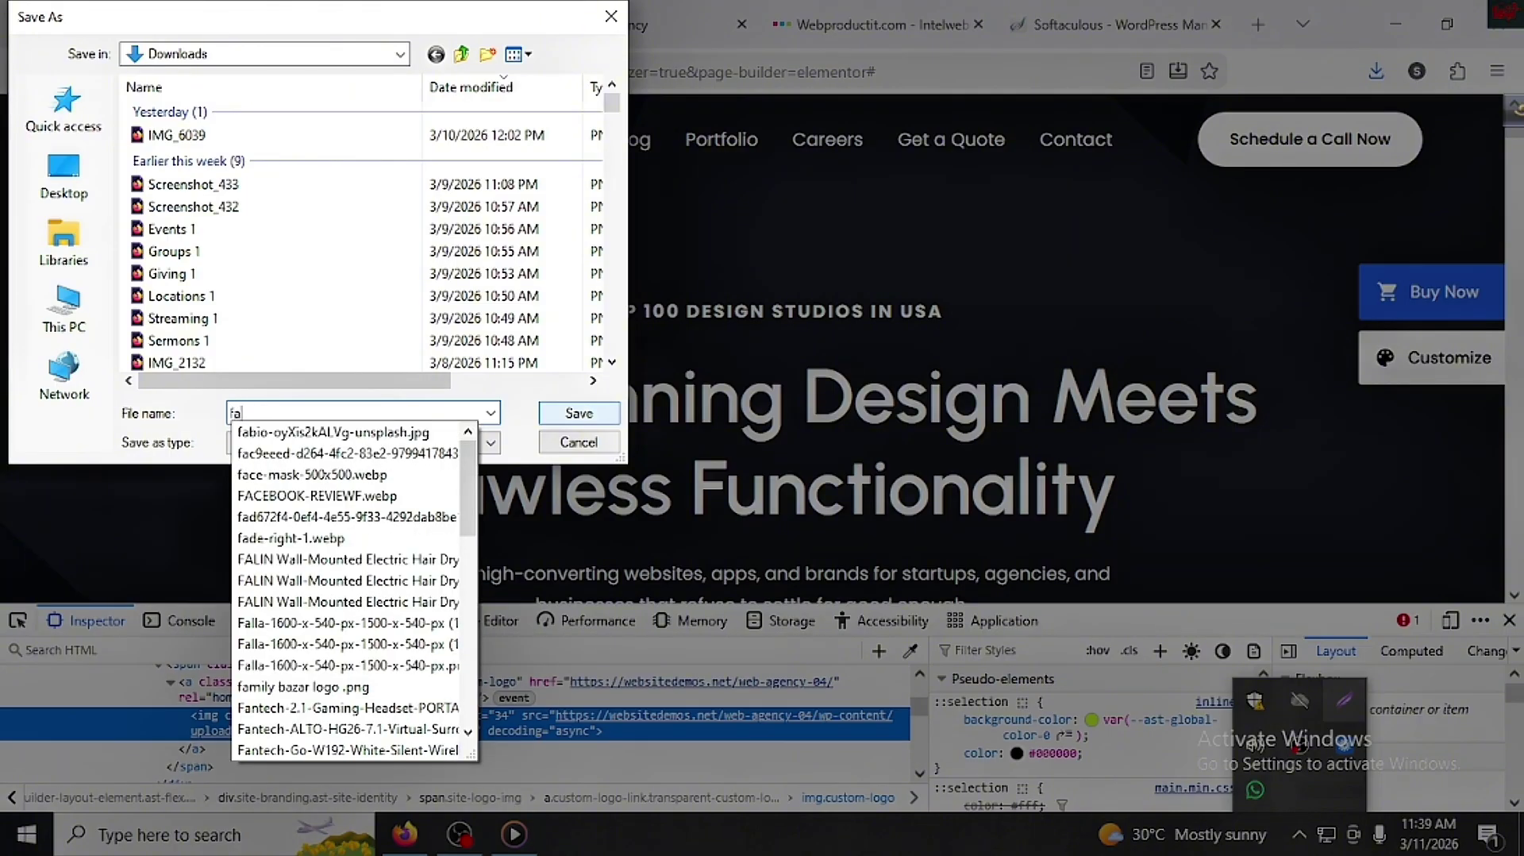
{"action": "type", "text": "vicon for agency"}
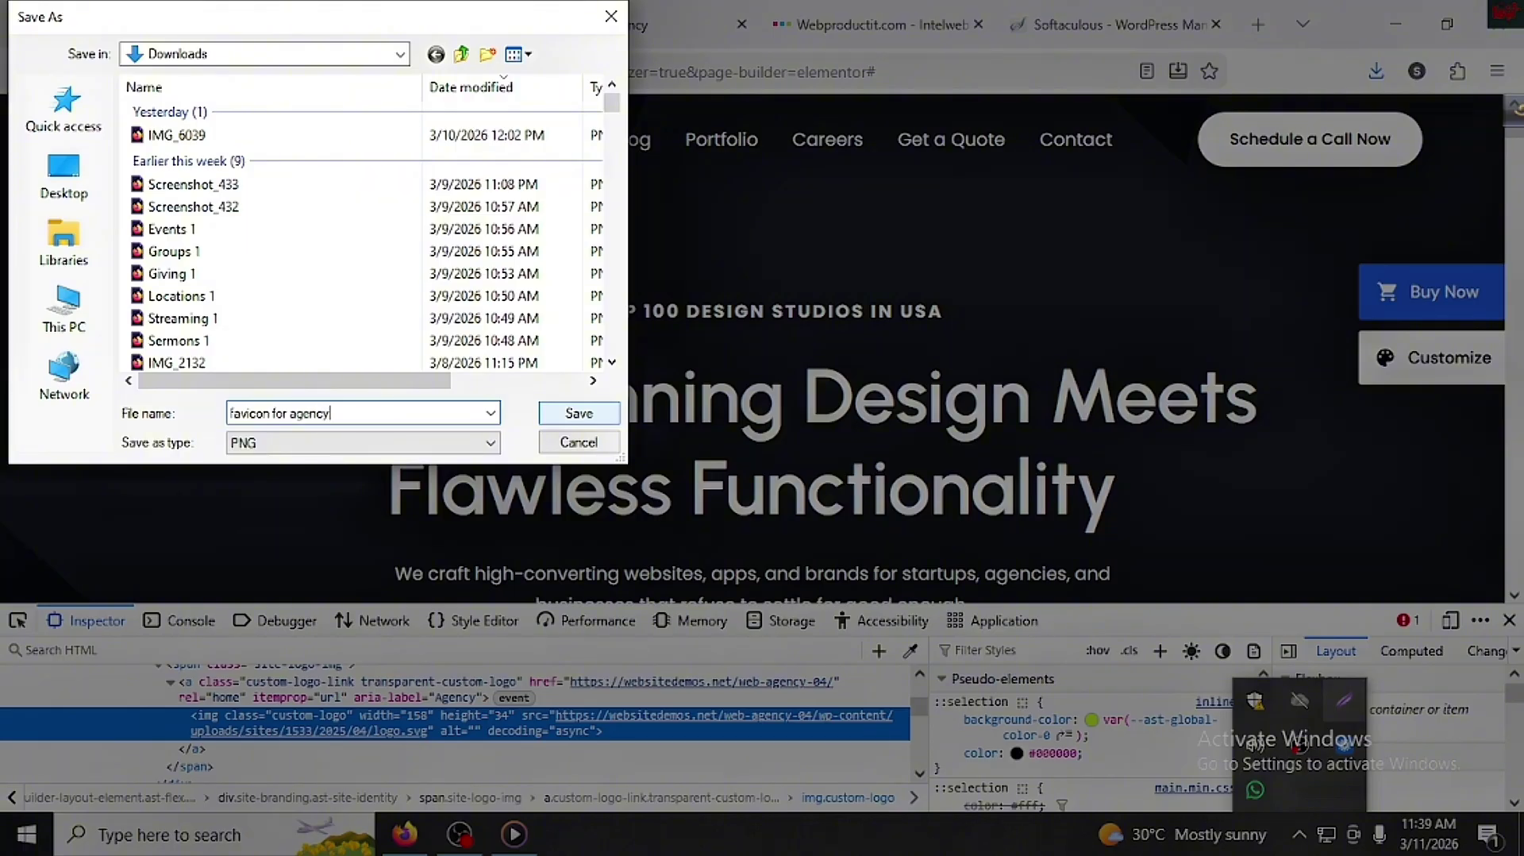
{"action": "left_click", "coordinate": [607, 414]}
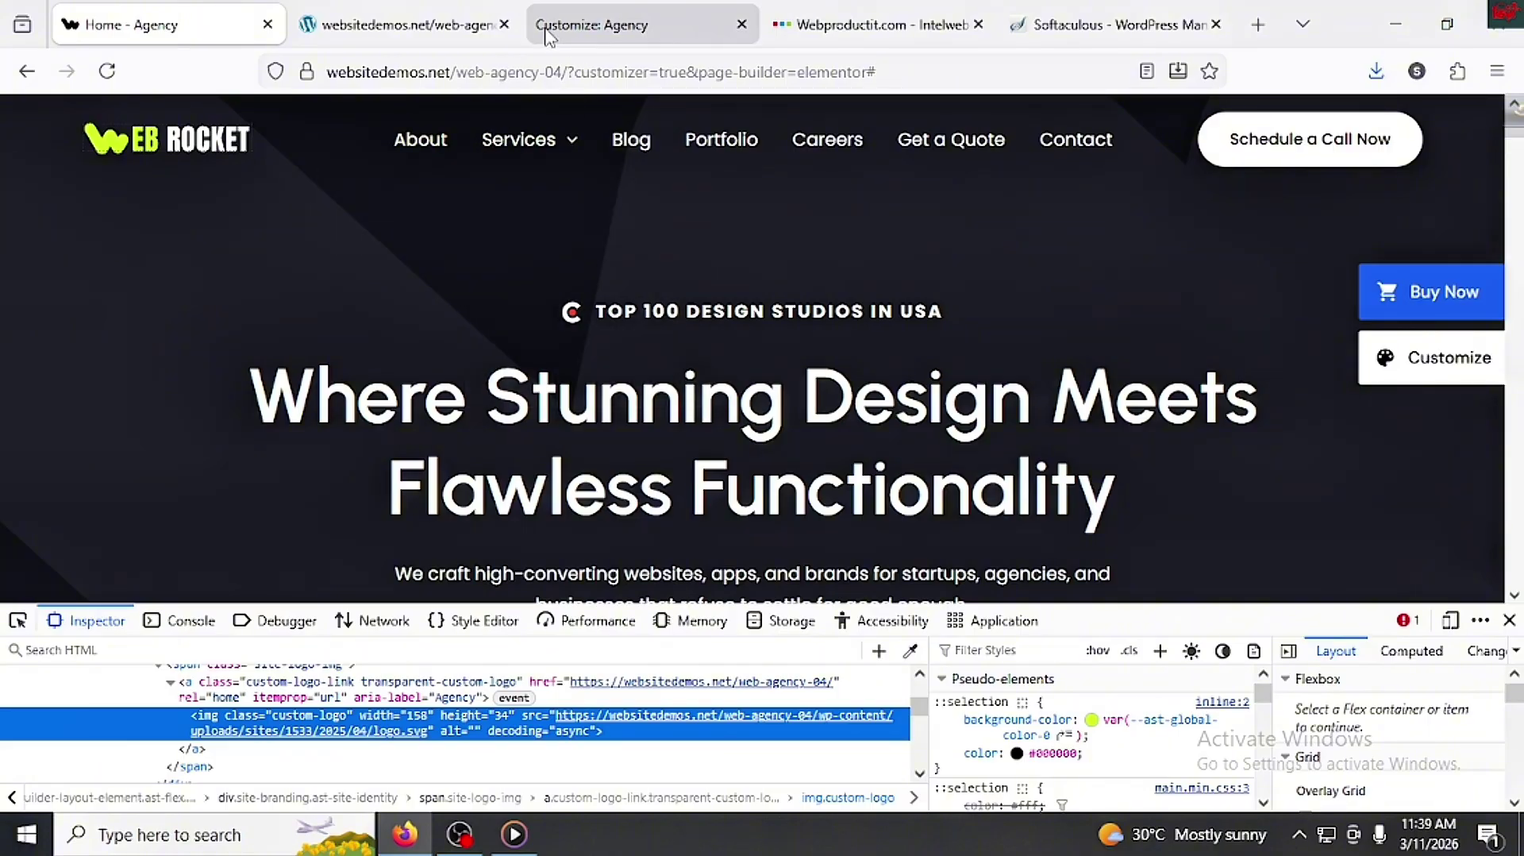
Step: Upload the "logo" and "favicon for agency" files from Downloads, and set favicon-for-agency.png as the site logo without cropping
{"action": "left_click", "coordinate": [604, 11]}
{"action": "left_click", "coordinate": [208, 321]}
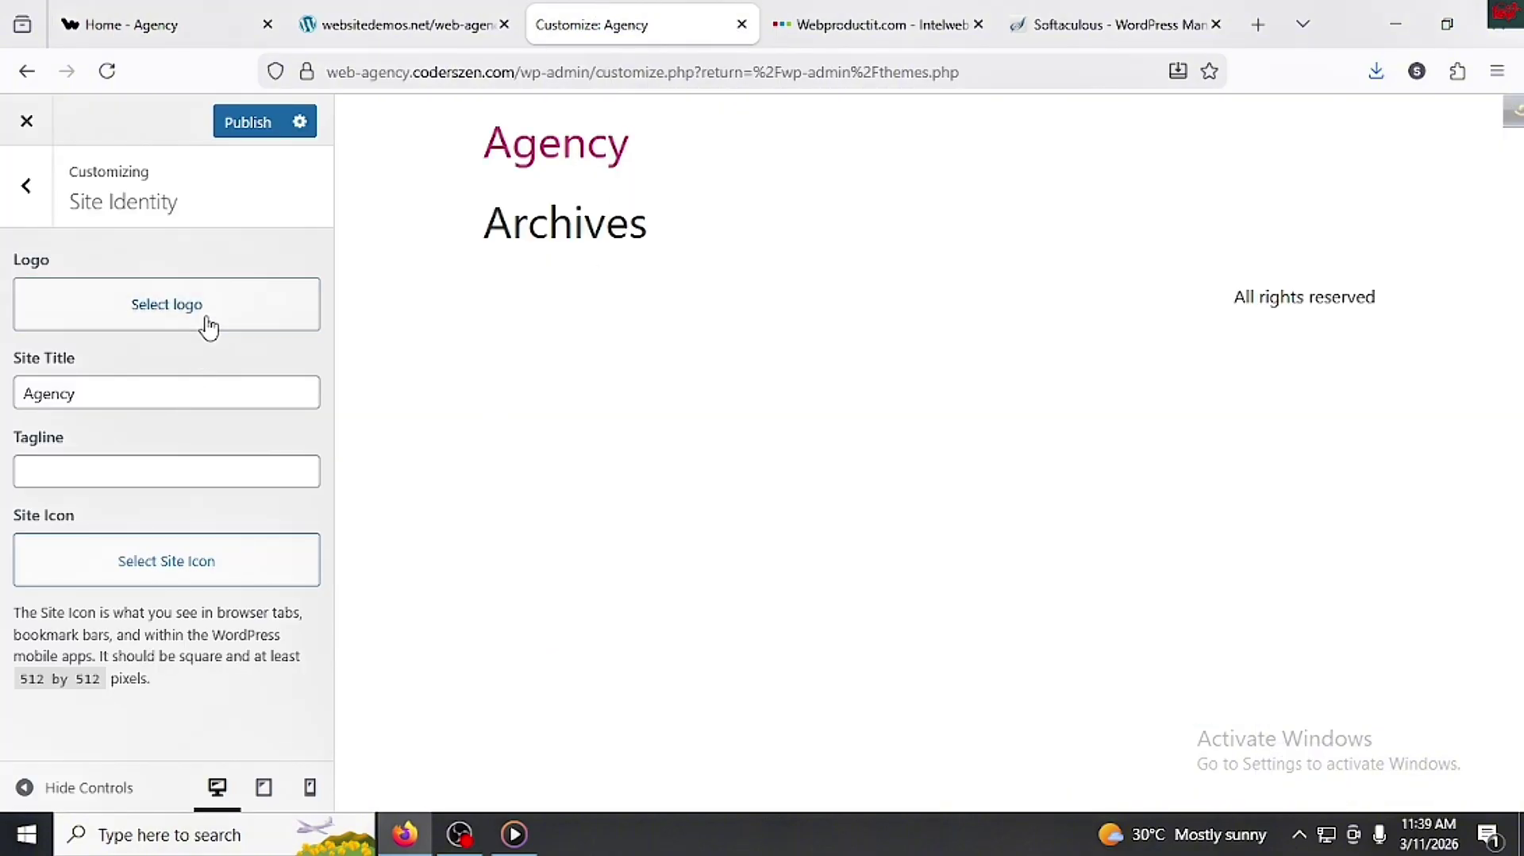
{"action": "left_click", "coordinate": [769, 499]}
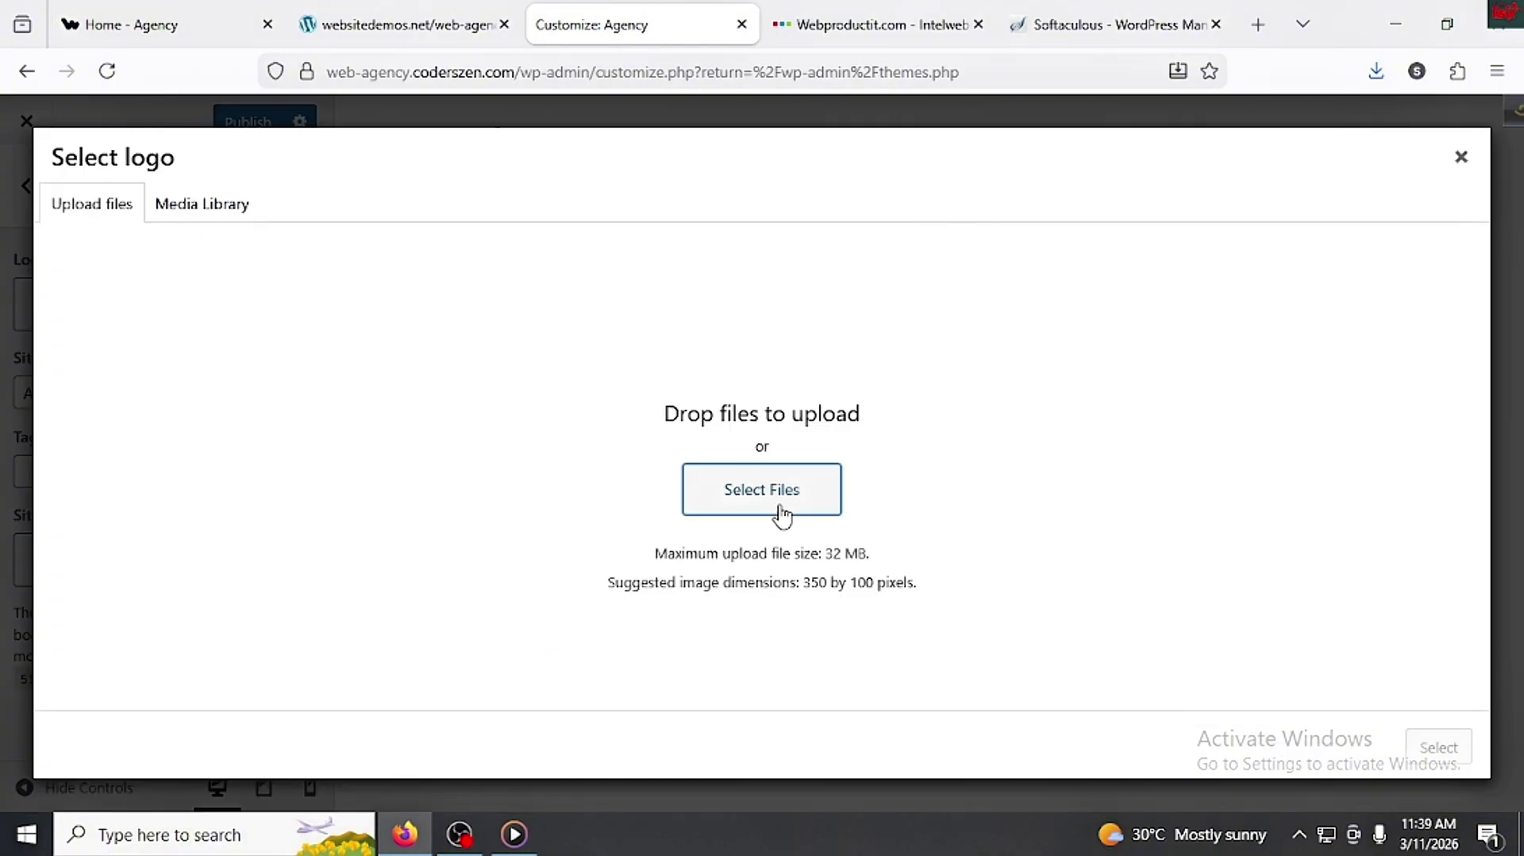
{"action": "left_click", "coordinate": [102, 245]}
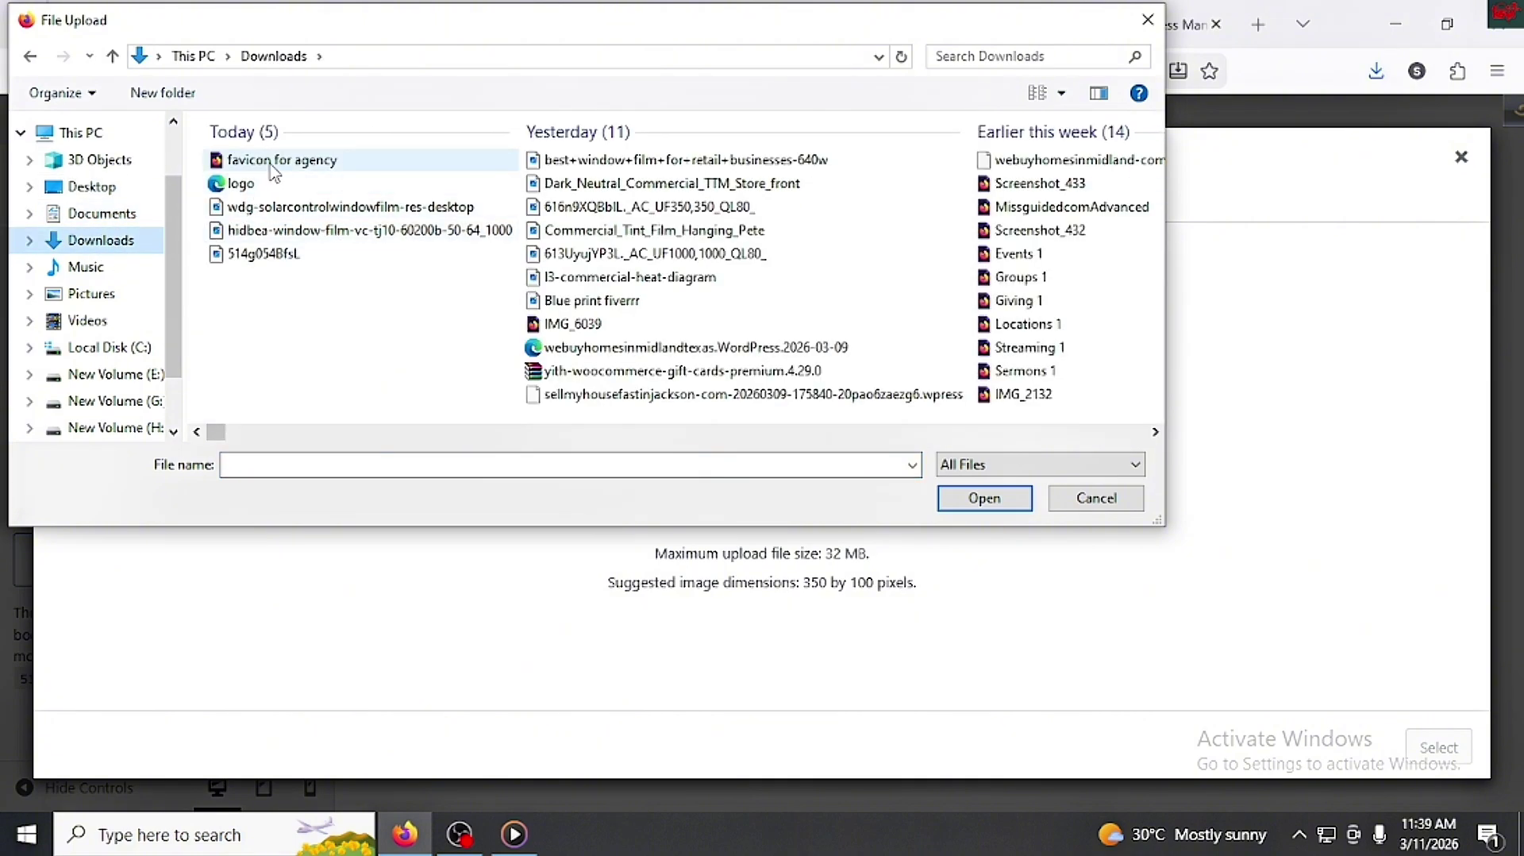
{"action": "left_click", "coordinate": [273, 166]}
{"action": "left_click", "coordinate": [279, 189], "text": "ctrl"}
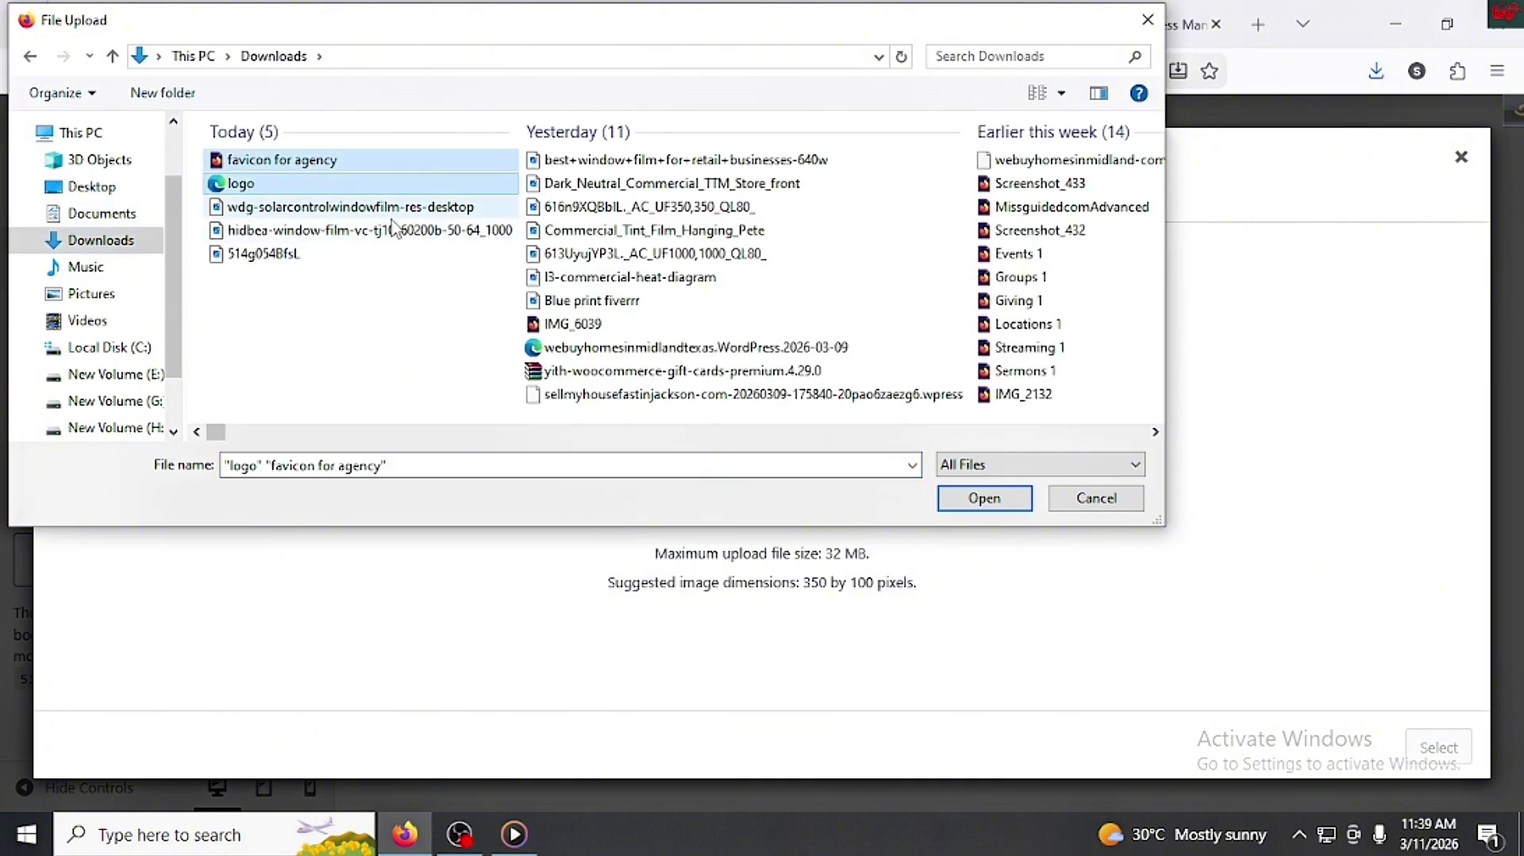
{"action": "left_click", "coordinate": [982, 500]}
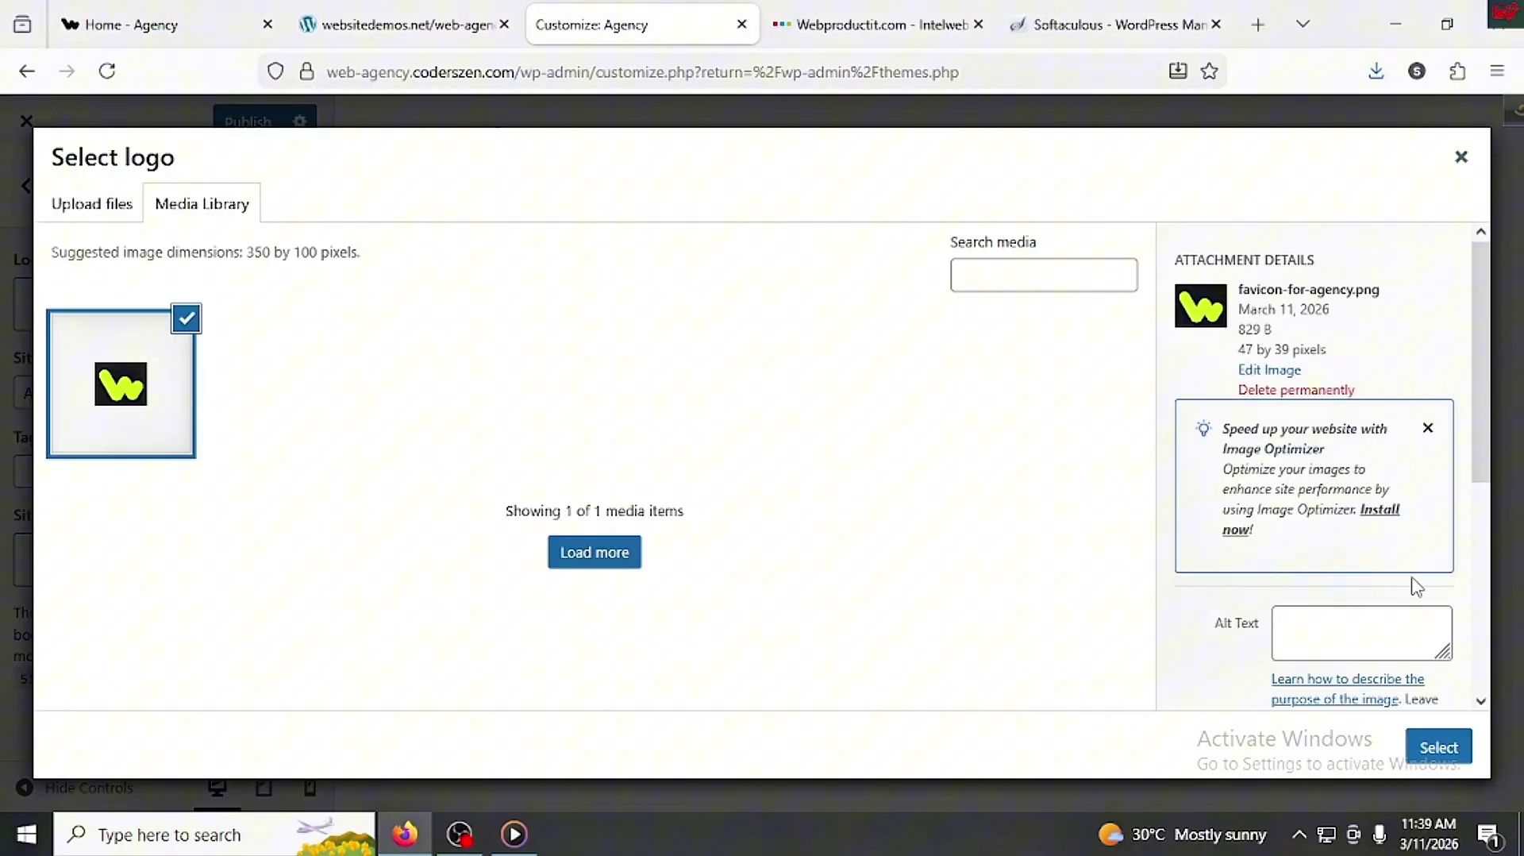
{"action": "left_click", "coordinate": [1434, 747]}
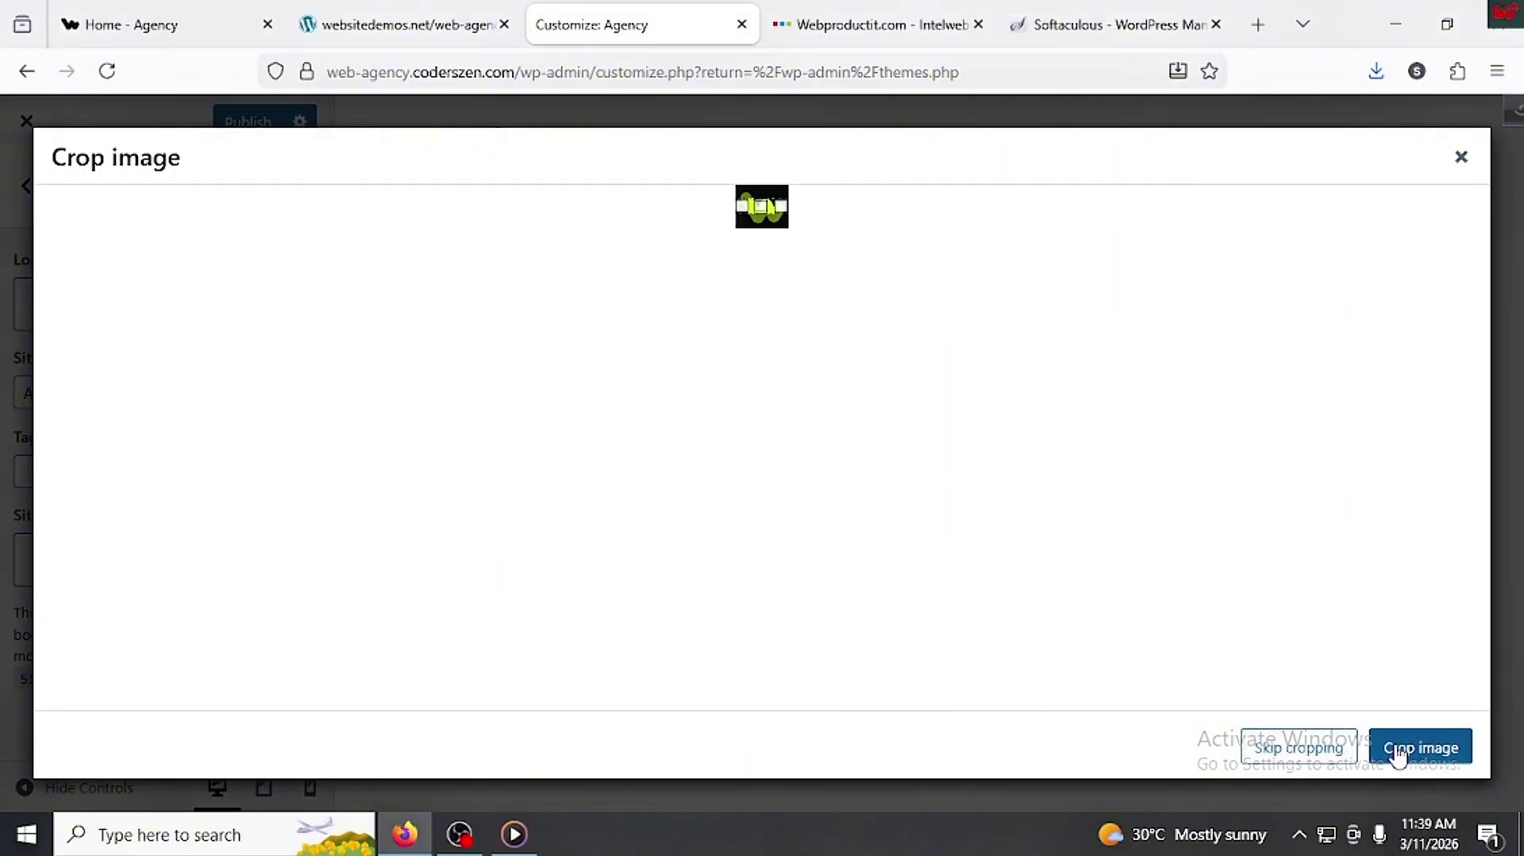
{"action": "left_click", "coordinate": [1337, 760]}
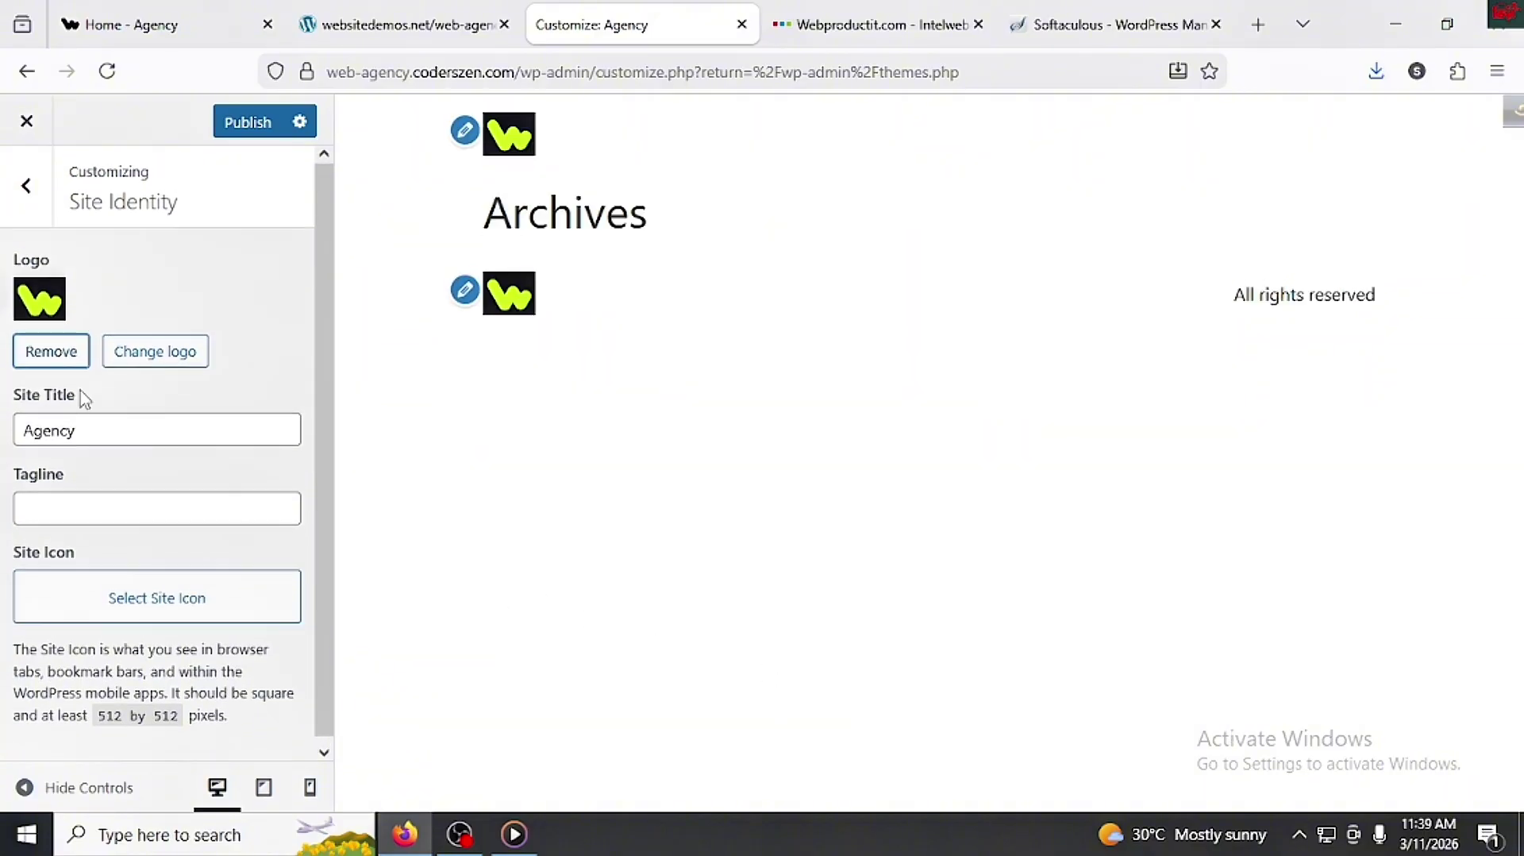
Step: Try to replace the site logo with another image uploaded from the Downloads folder
{"action": "left_click", "coordinate": [156, 348]}
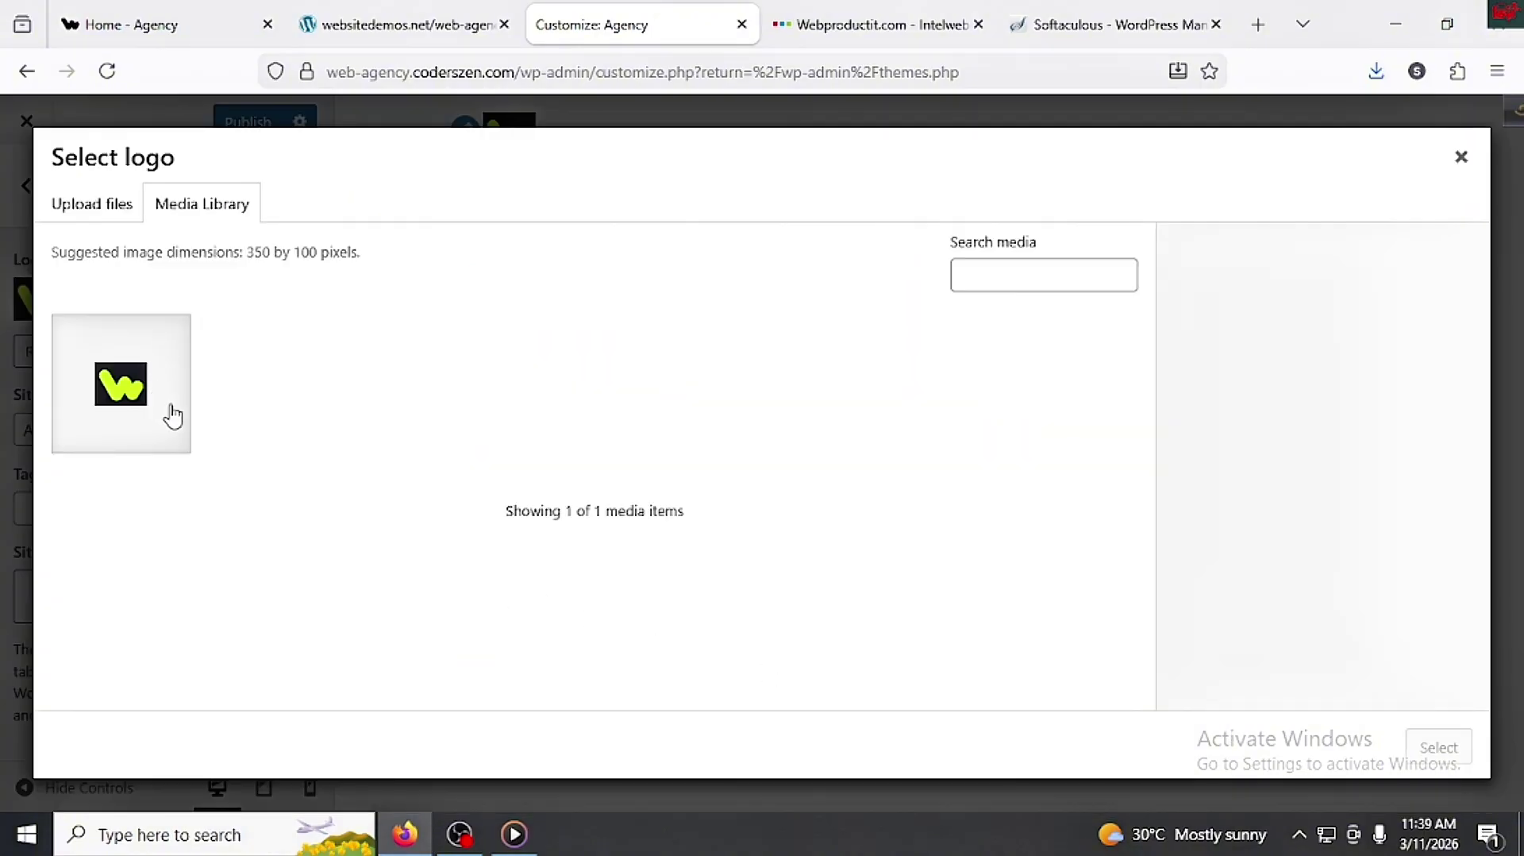
{"action": "left_click", "coordinate": [86, 209]}
{"action": "left_click", "coordinate": [194, 223]}
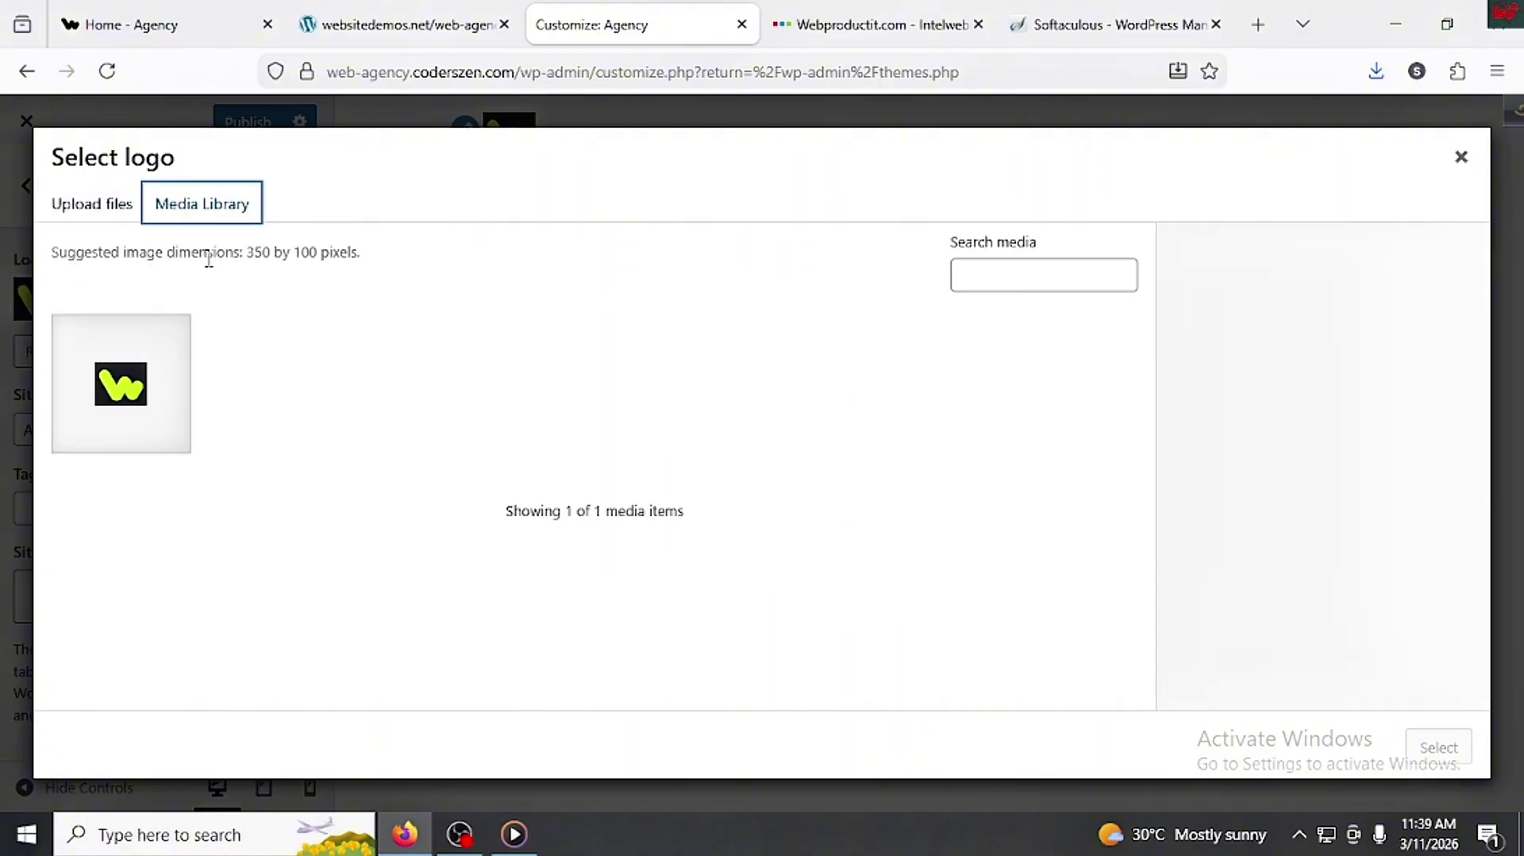
{"action": "left_click", "coordinate": [111, 212]}
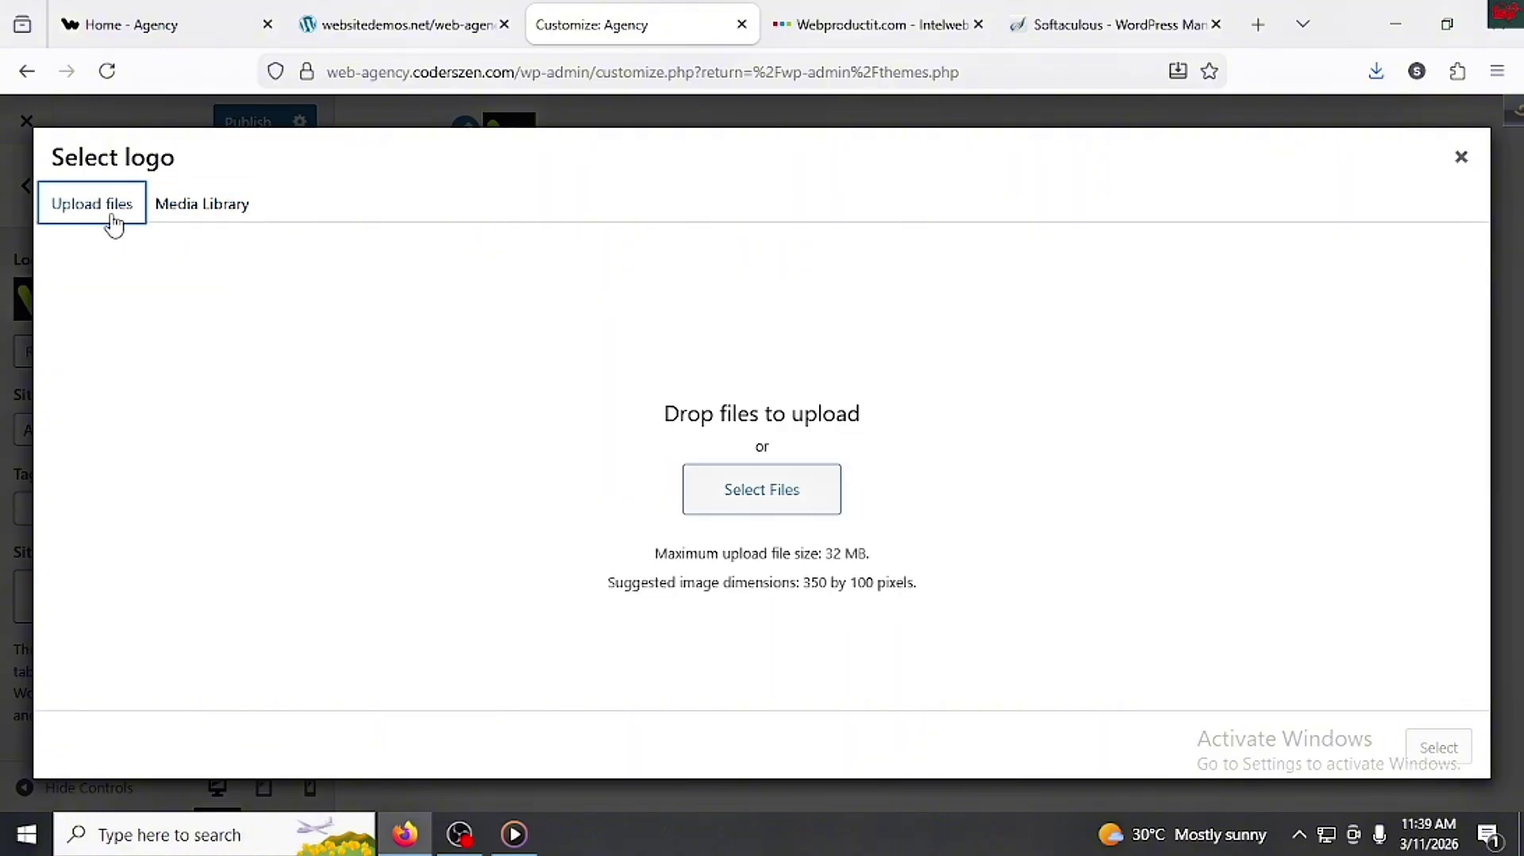
{"action": "left_click", "coordinate": [193, 208]}
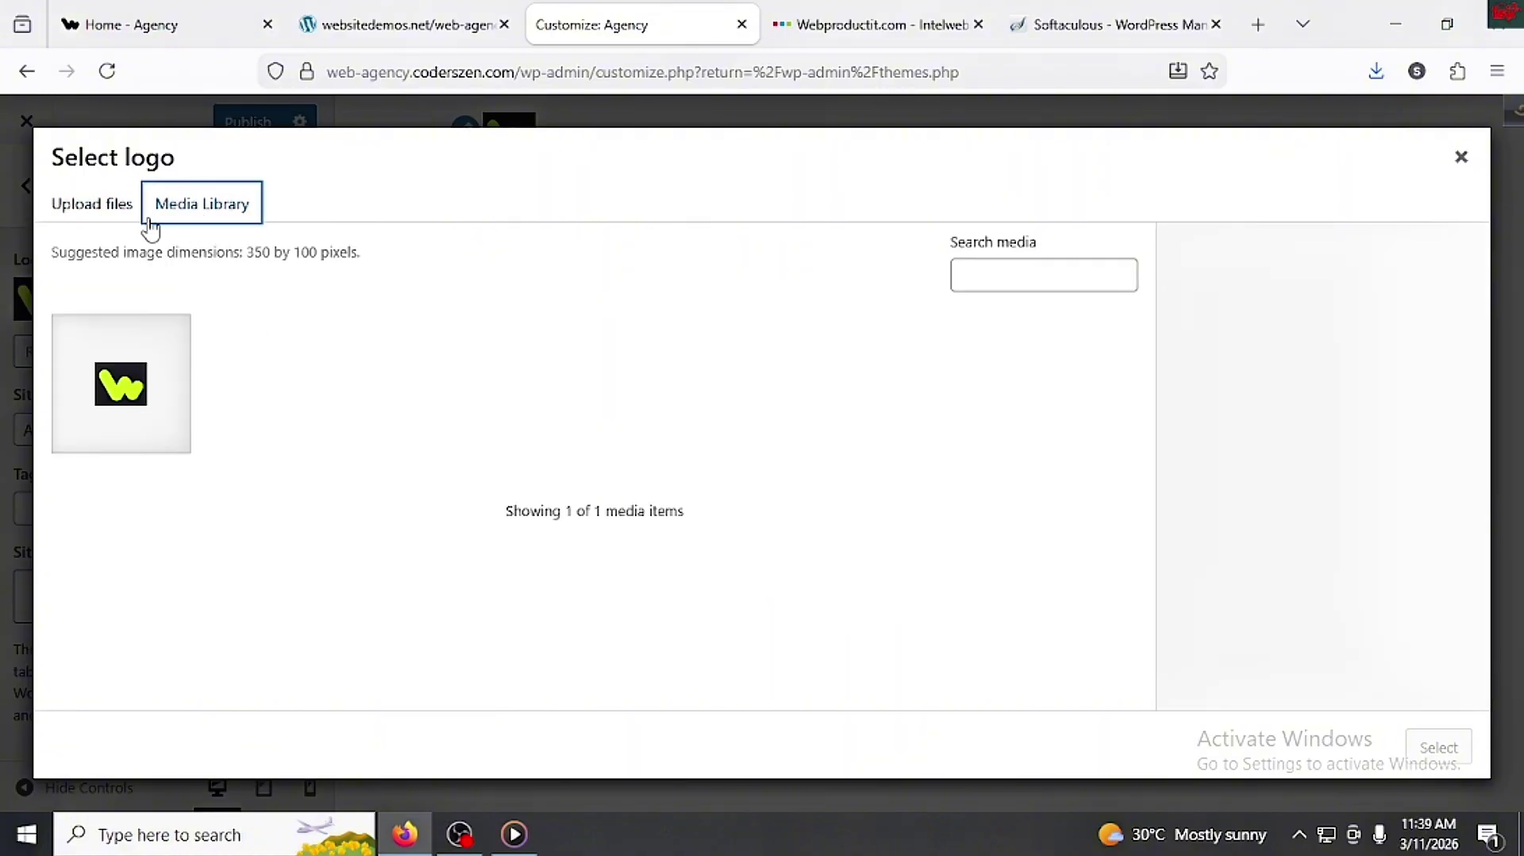
{"action": "left_click", "coordinate": [111, 204]}
{"action": "left_click", "coordinate": [759, 501]}
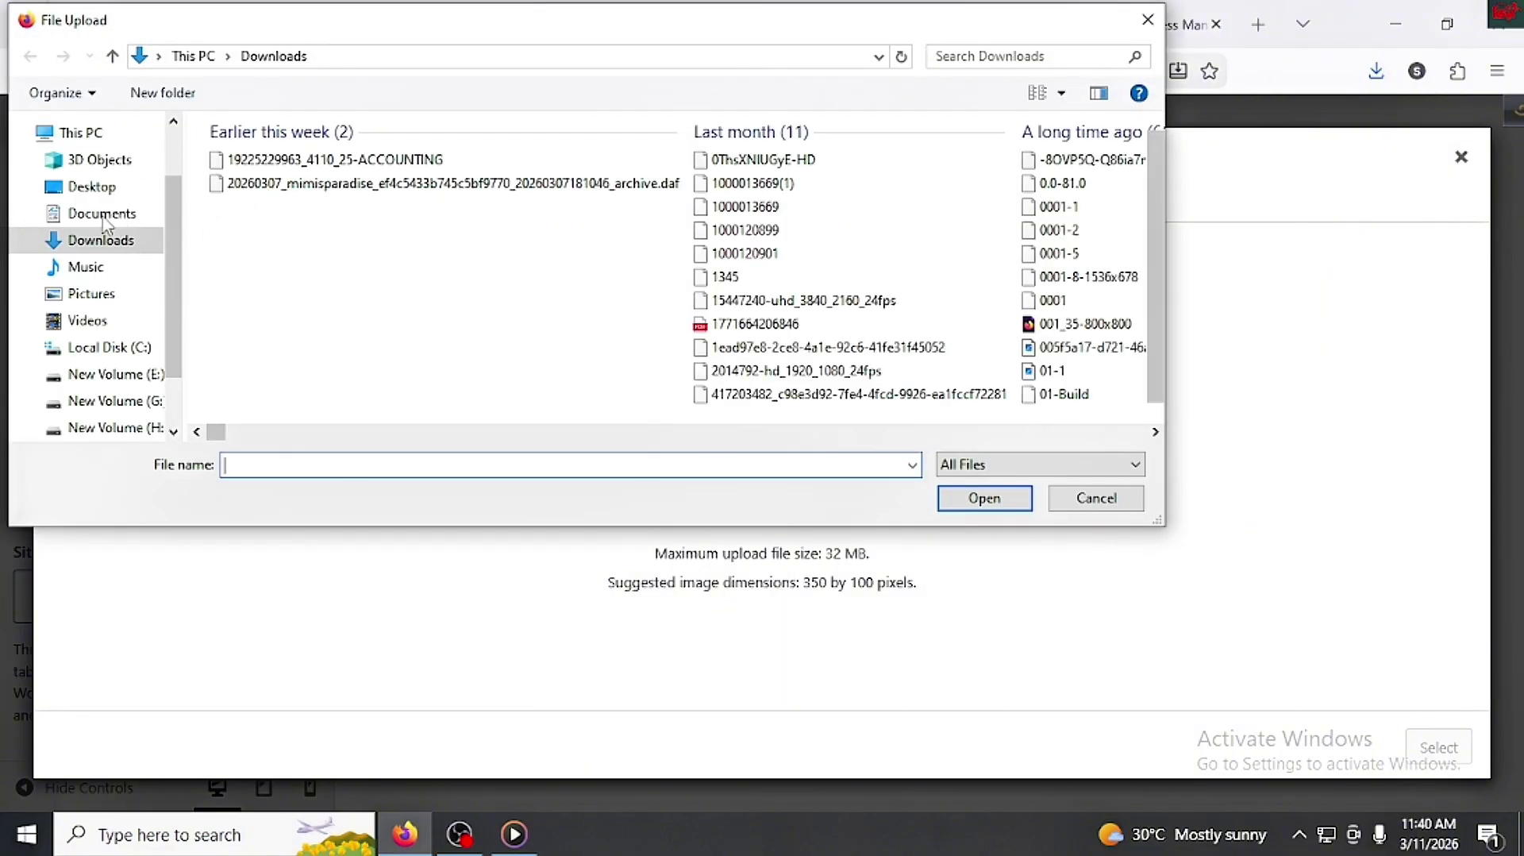
{"action": "left_click", "coordinate": [1467, 213]}
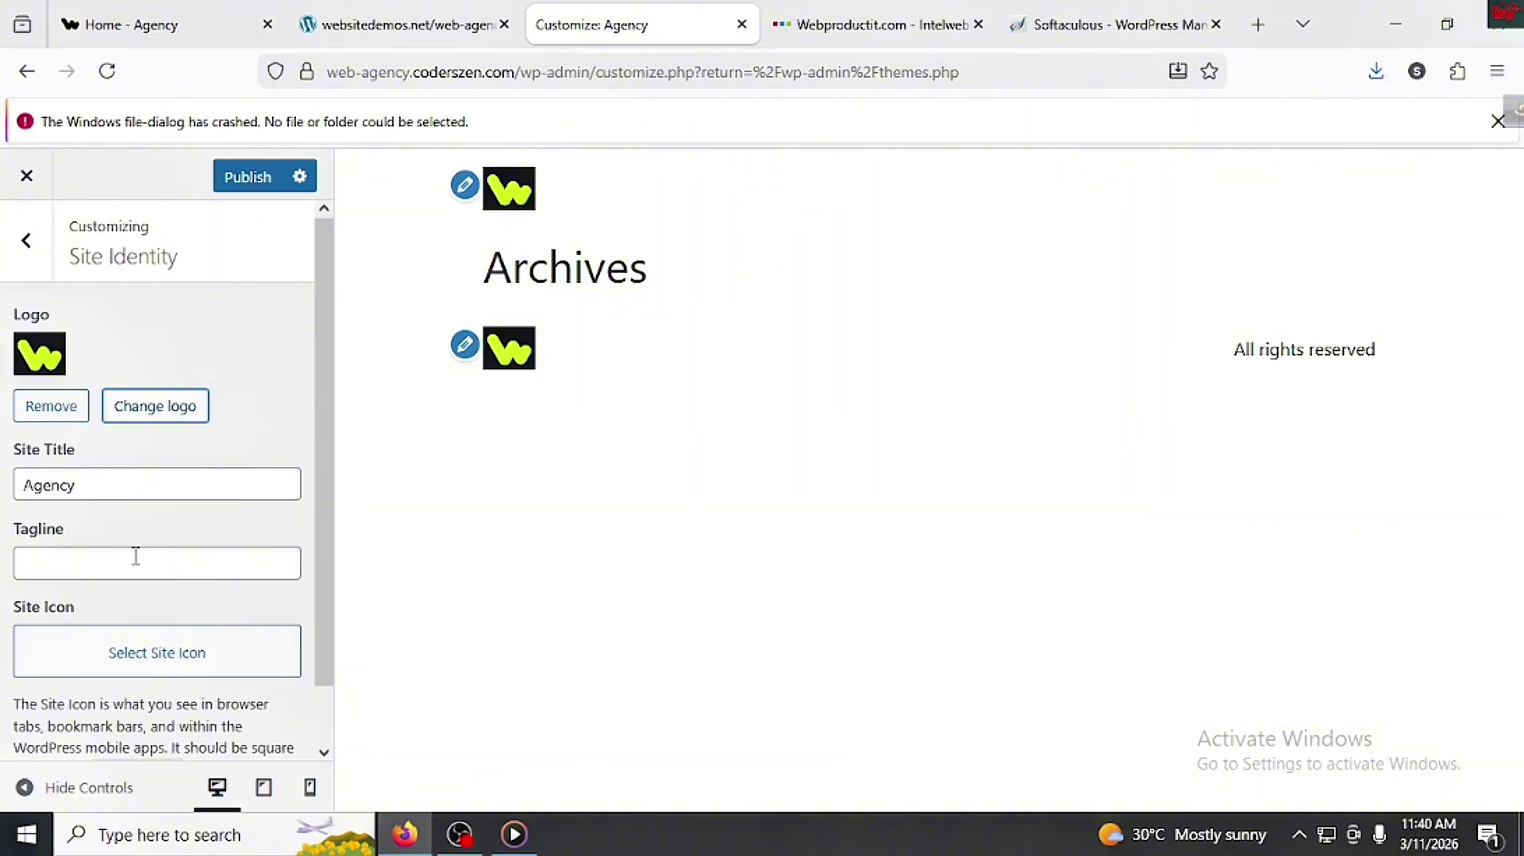
Step: Set favicon-for-agency.png from the media library as the site icon without cropping
{"action": "left_click", "coordinate": [148, 641]}
{"action": "left_click", "coordinate": [212, 265]}
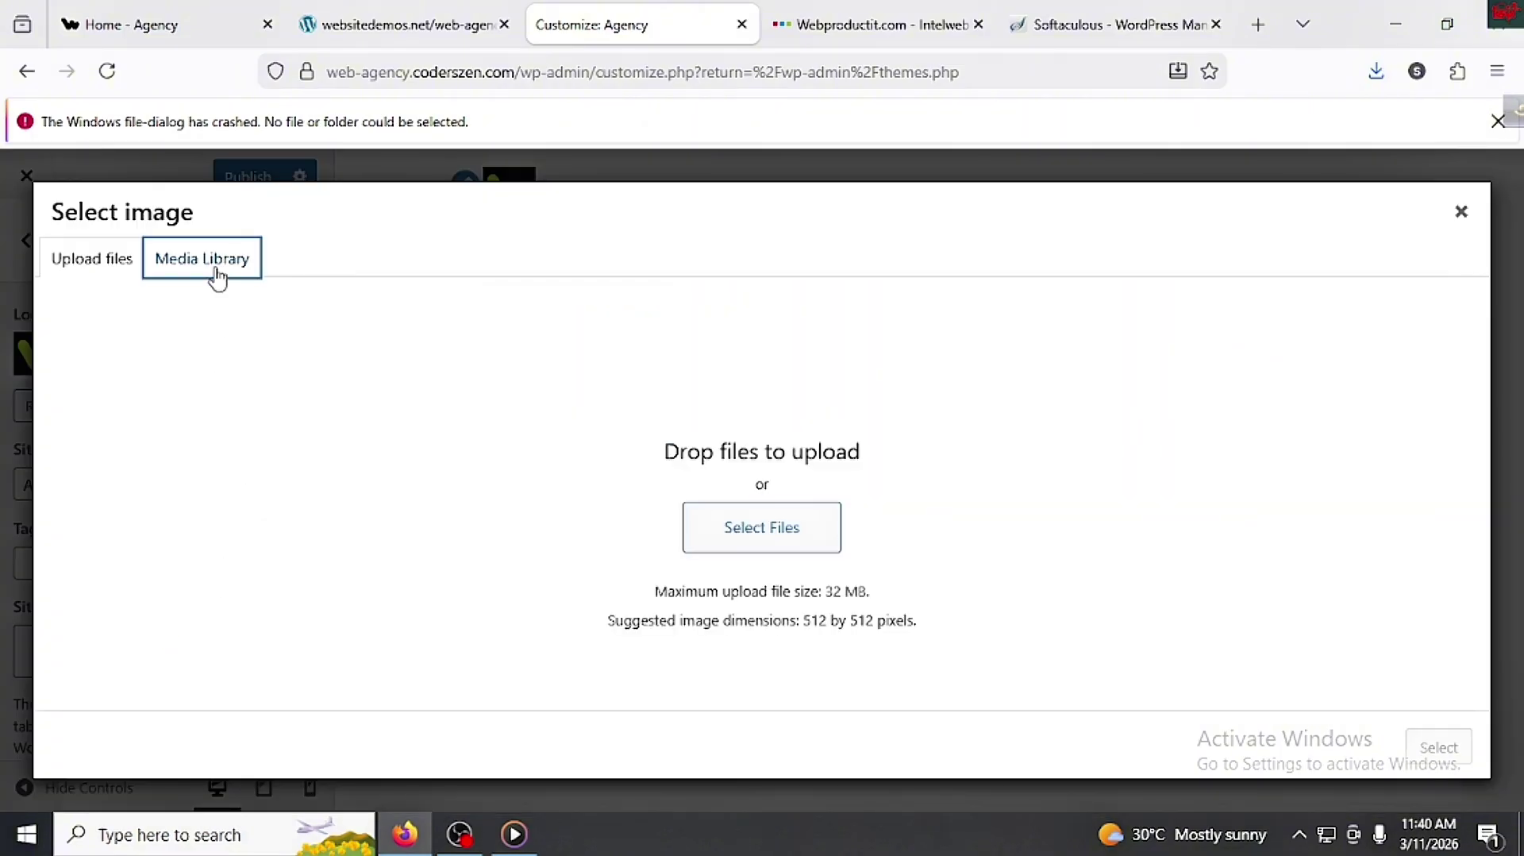
{"action": "left_click", "coordinate": [162, 461]}
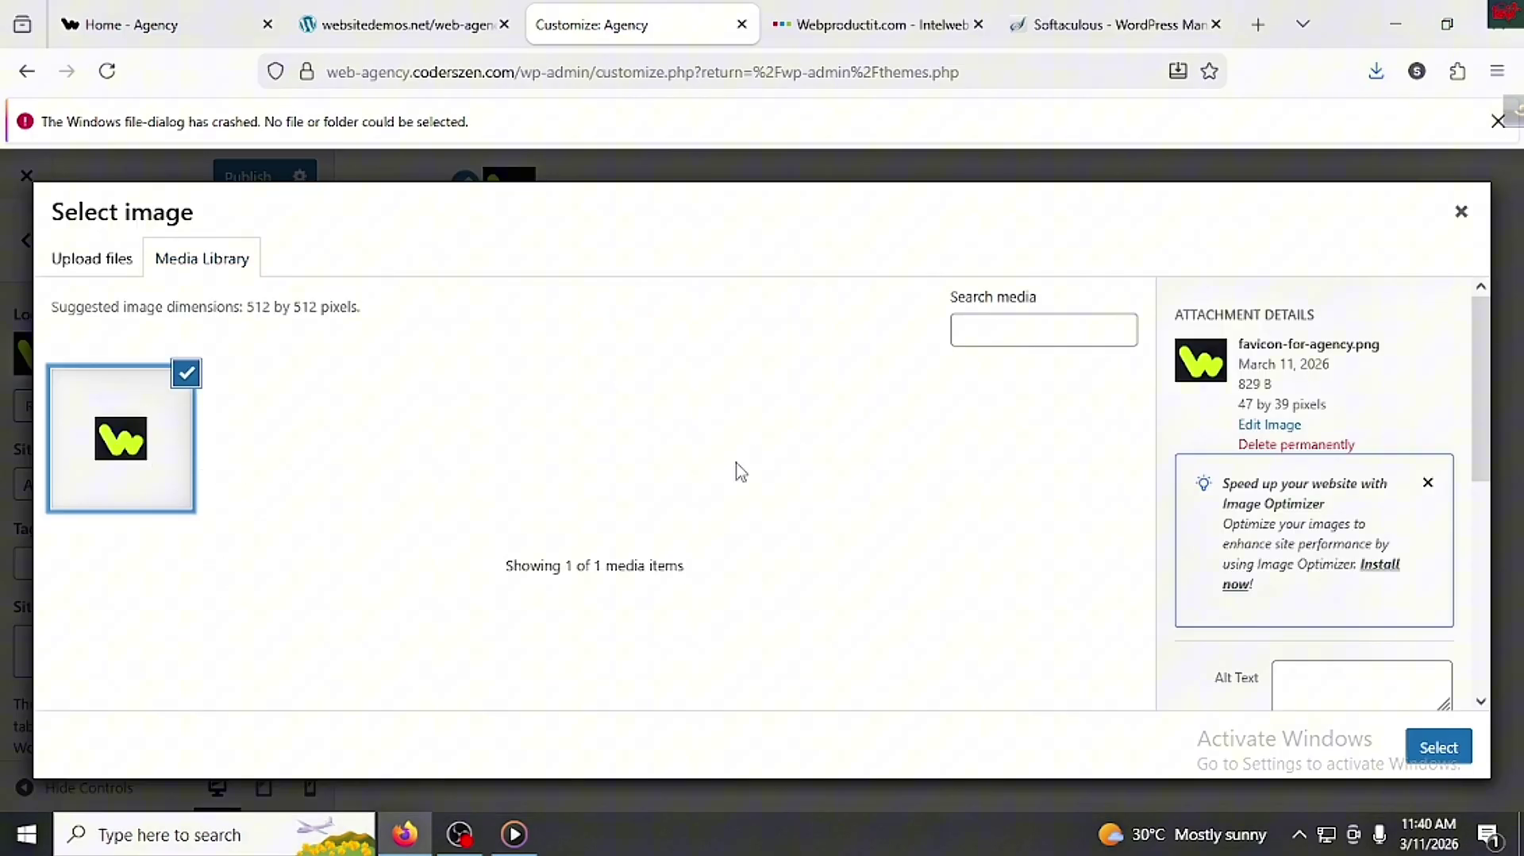
{"action": "left_click", "coordinate": [1457, 747]}
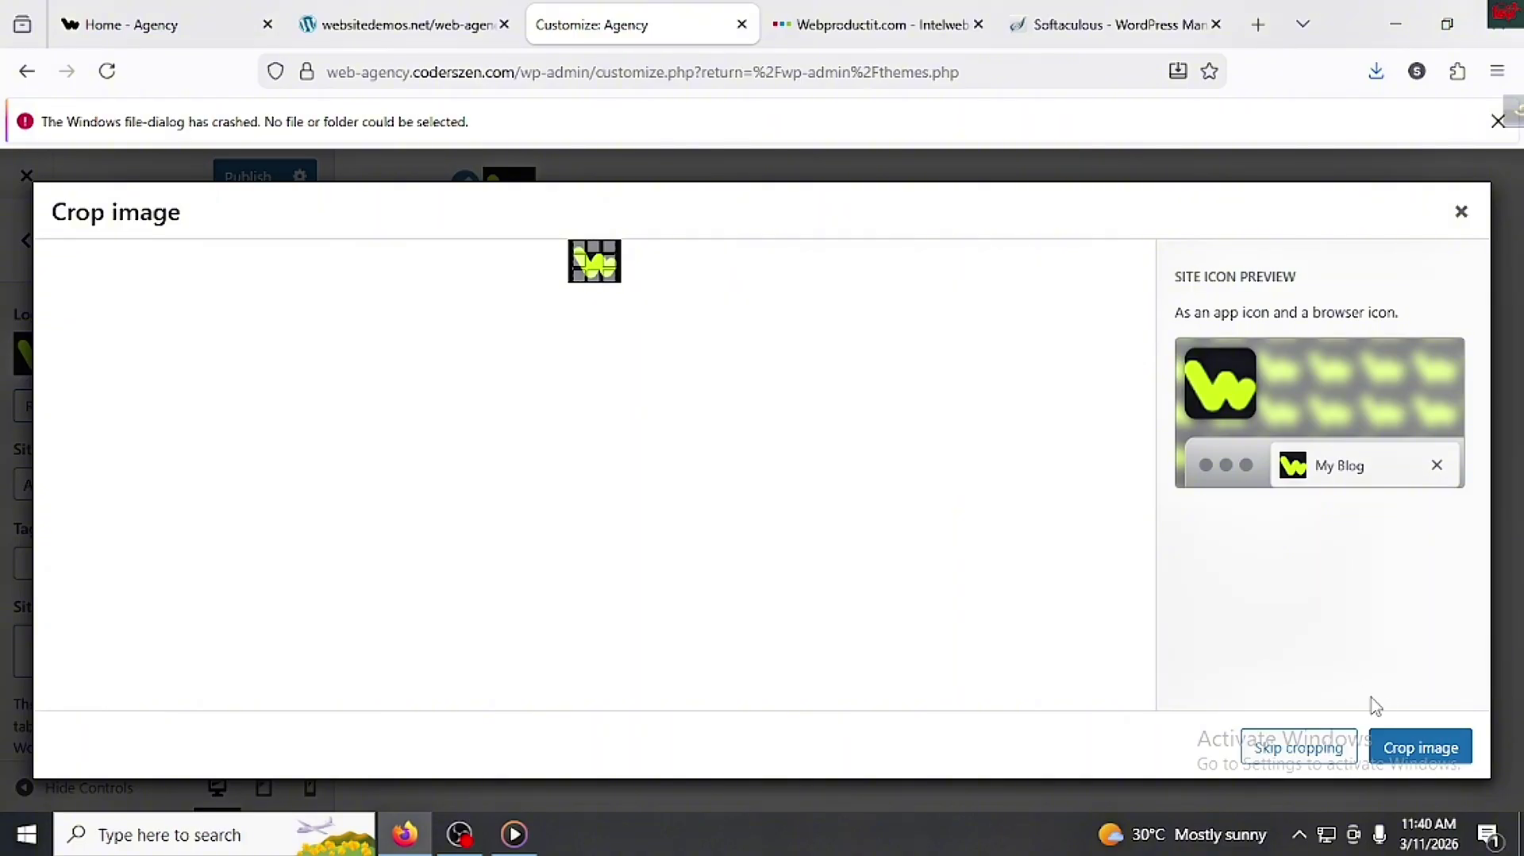
{"action": "left_click", "coordinate": [1282, 747]}
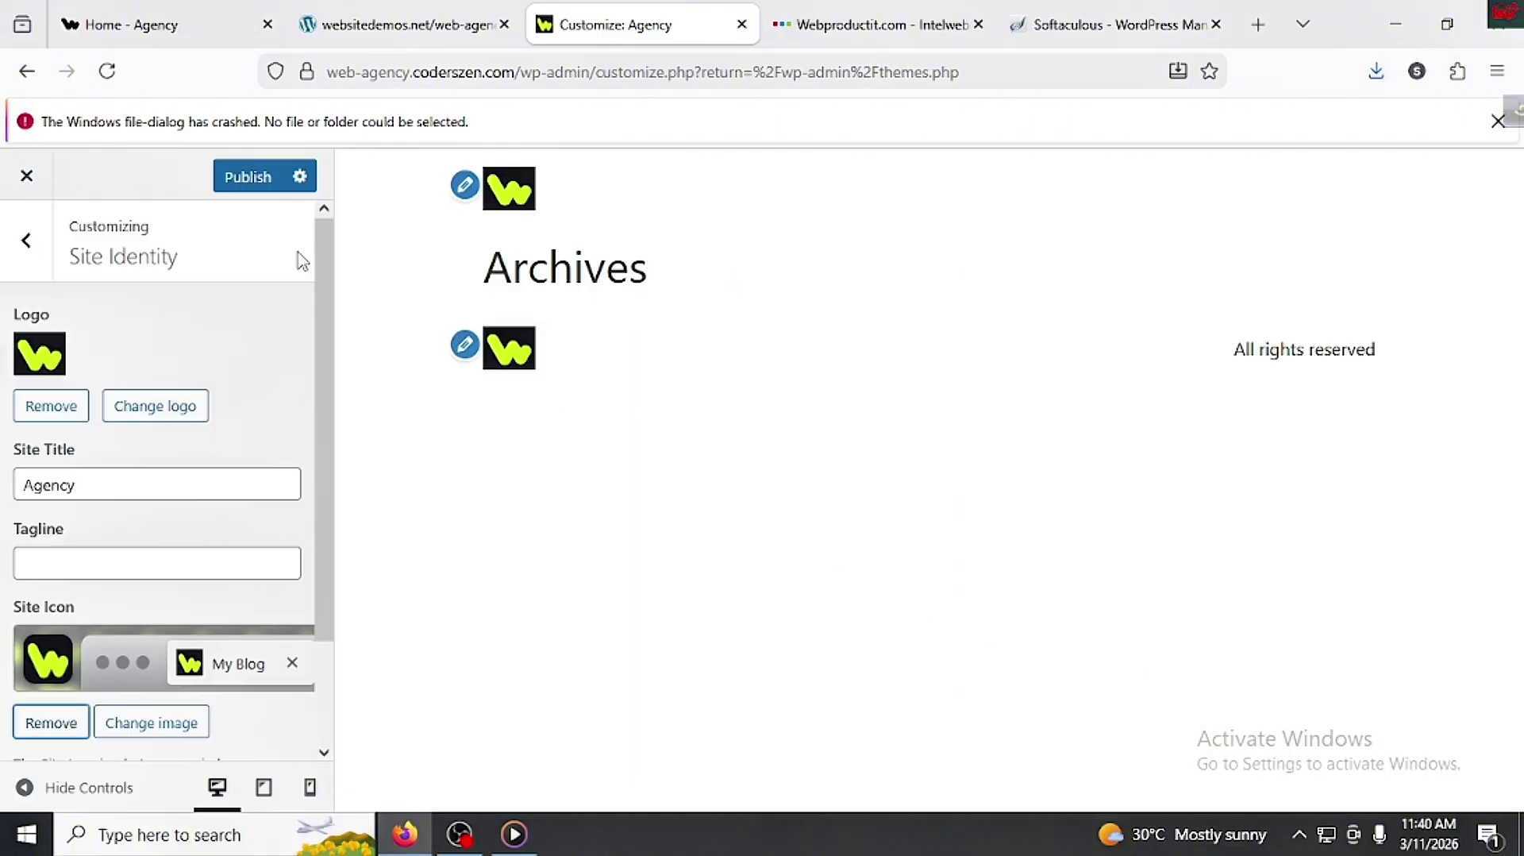
Step: Remove the site logo, publish the site identity changes and leave the Customizer
{"action": "left_click", "coordinate": [254, 191]}
{"action": "left_click", "coordinate": [49, 407]}
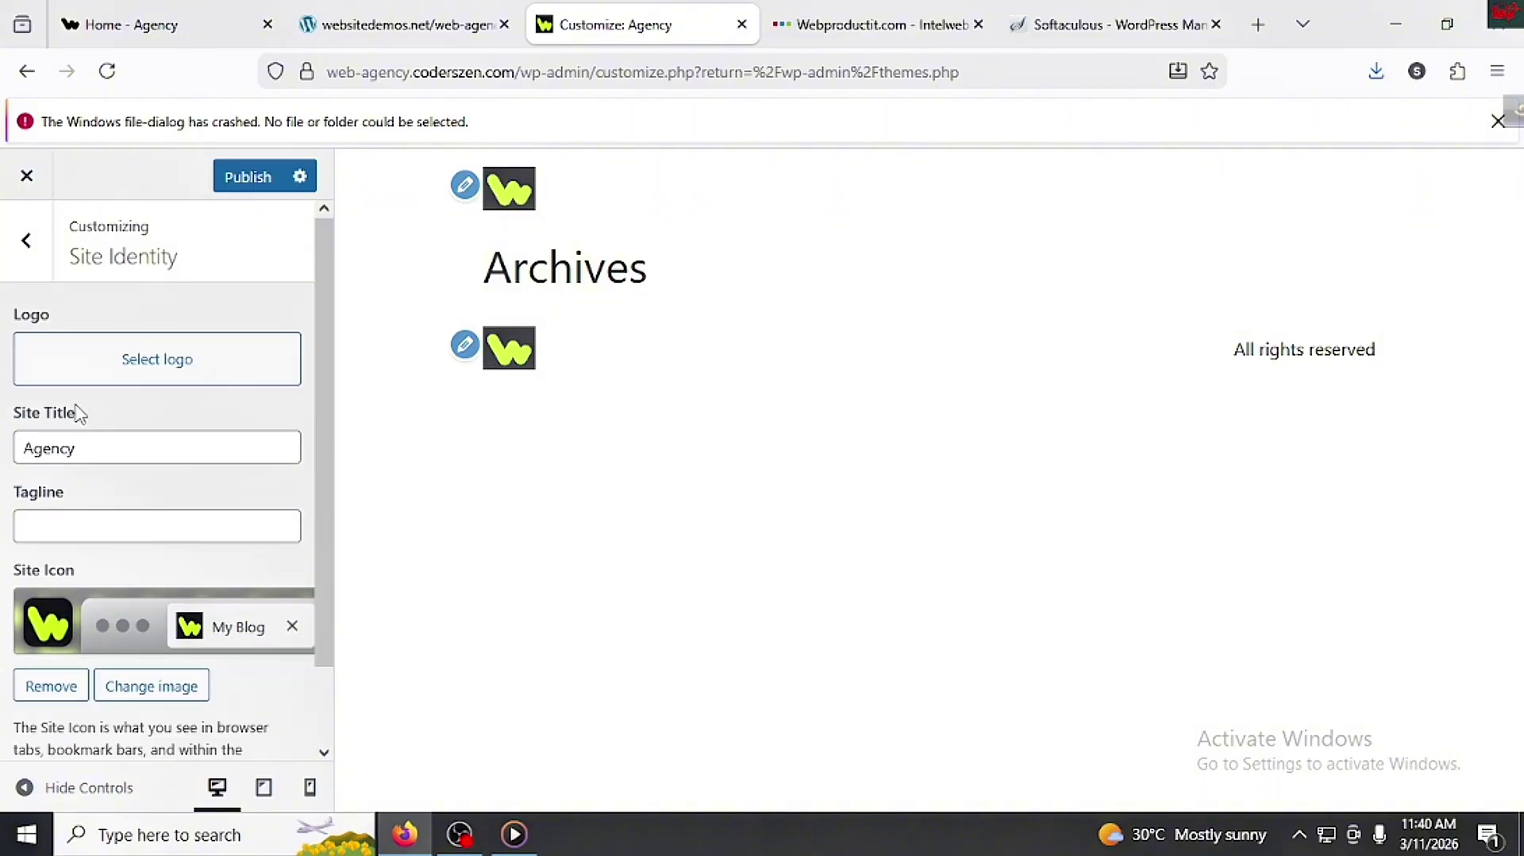
{"action": "left_click", "coordinate": [238, 182]}
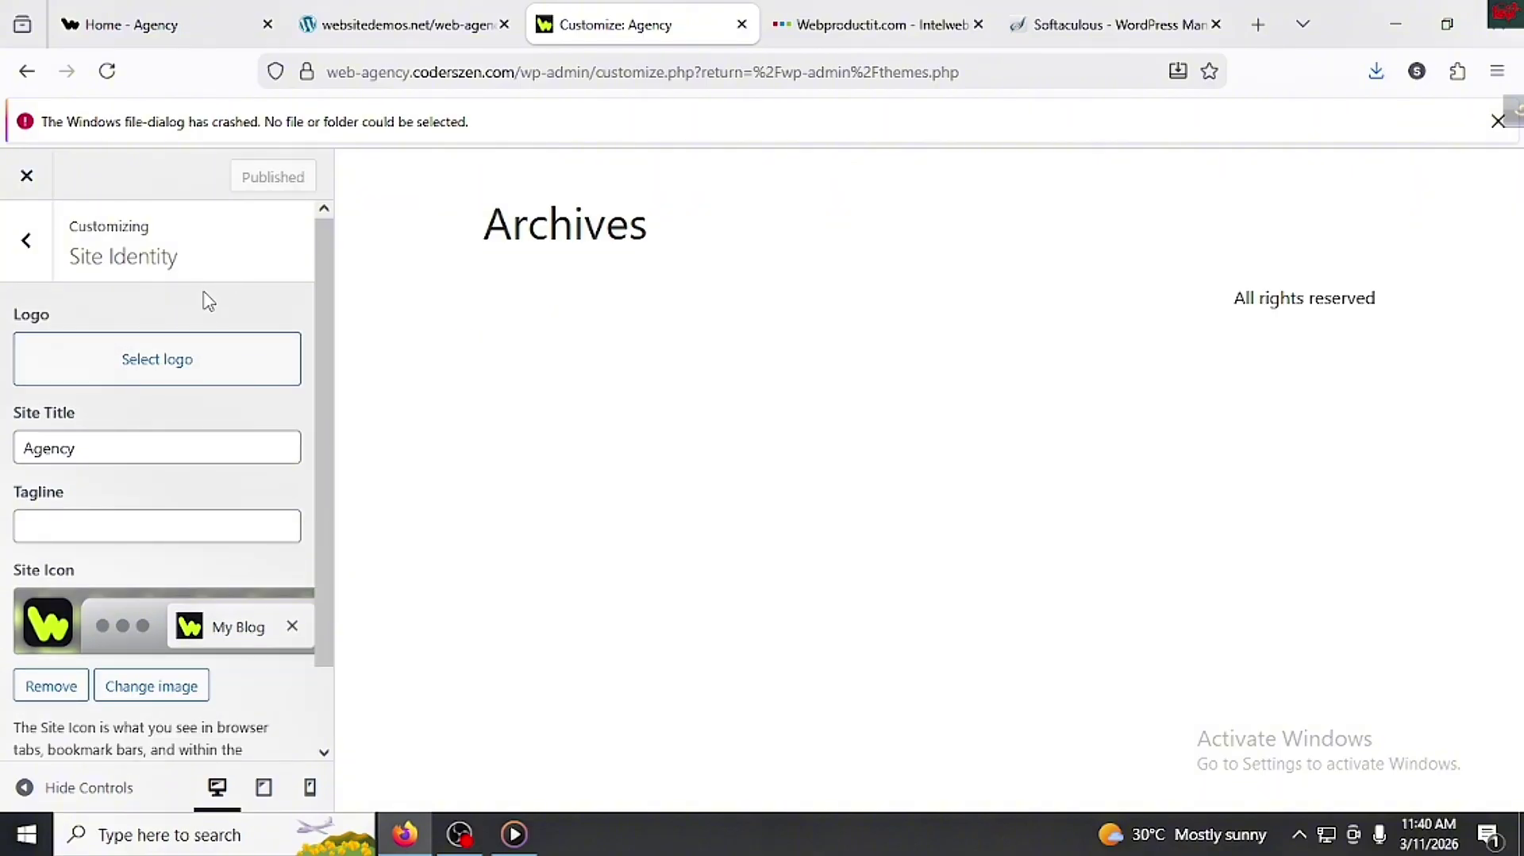
{"action": "left_click", "coordinate": [27, 240]}
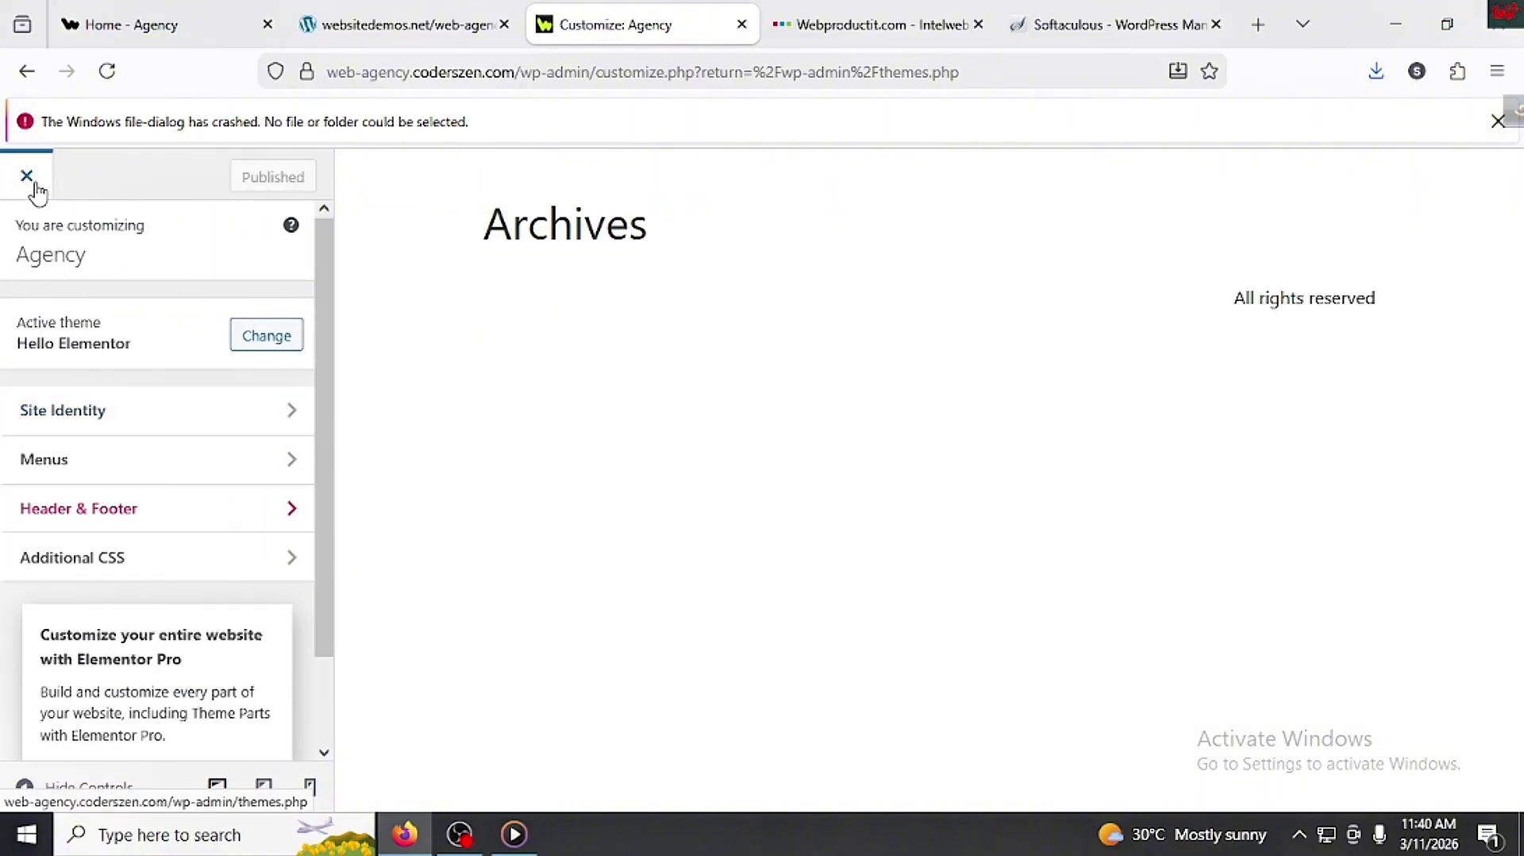
{"action": "left_click", "coordinate": [36, 188]}
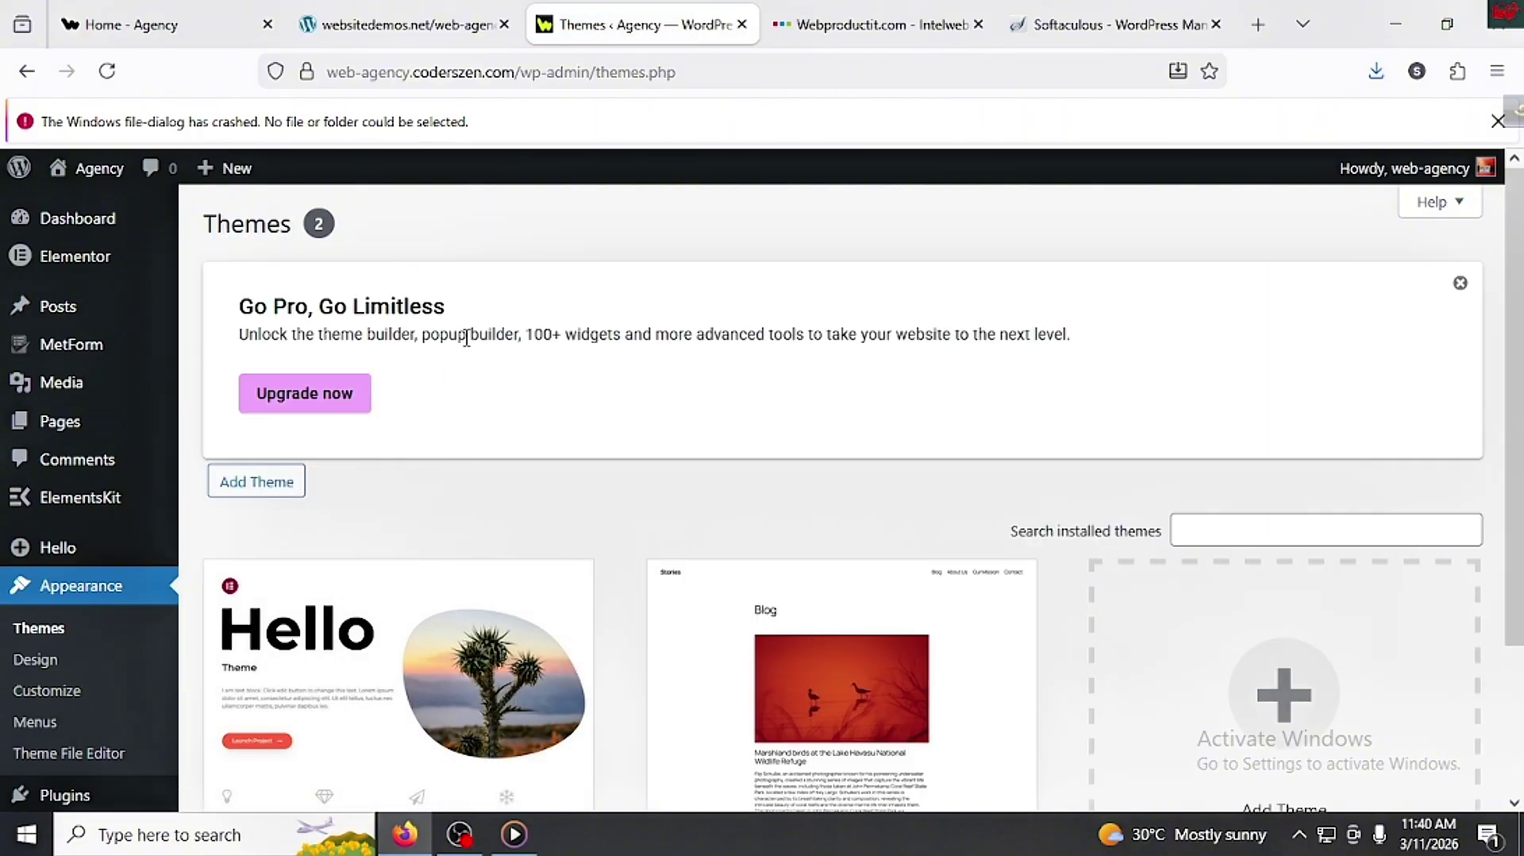
Step: Check the demo site's navigation items and start a blank new page on the Agency site, dismissing the editor's welcome guide
{"action": "left_click", "coordinate": [215, 31]}
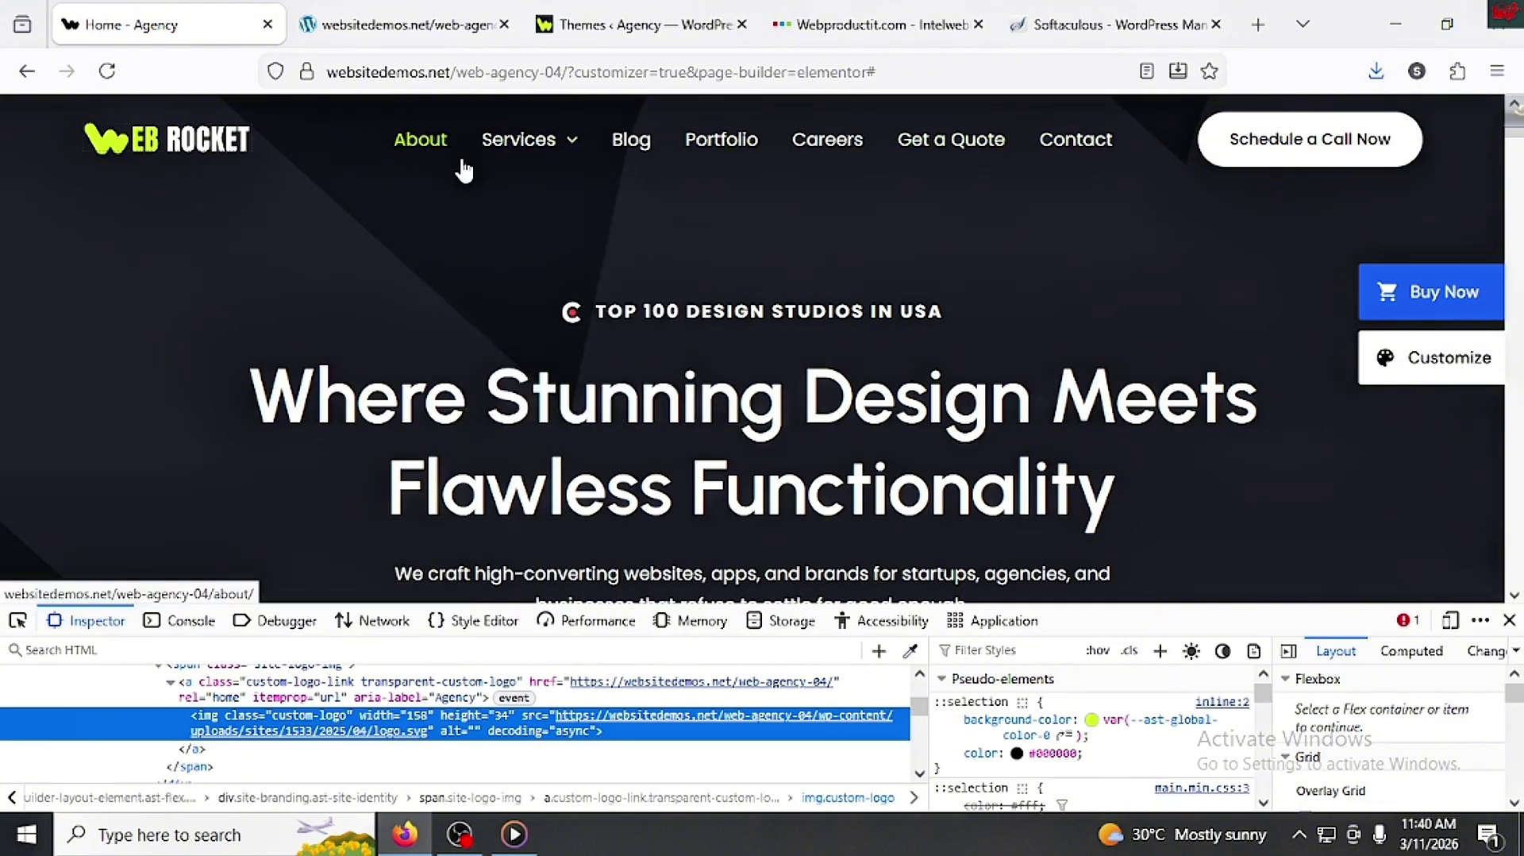
{"action": "mouse_move", "coordinate": [508, 168]}
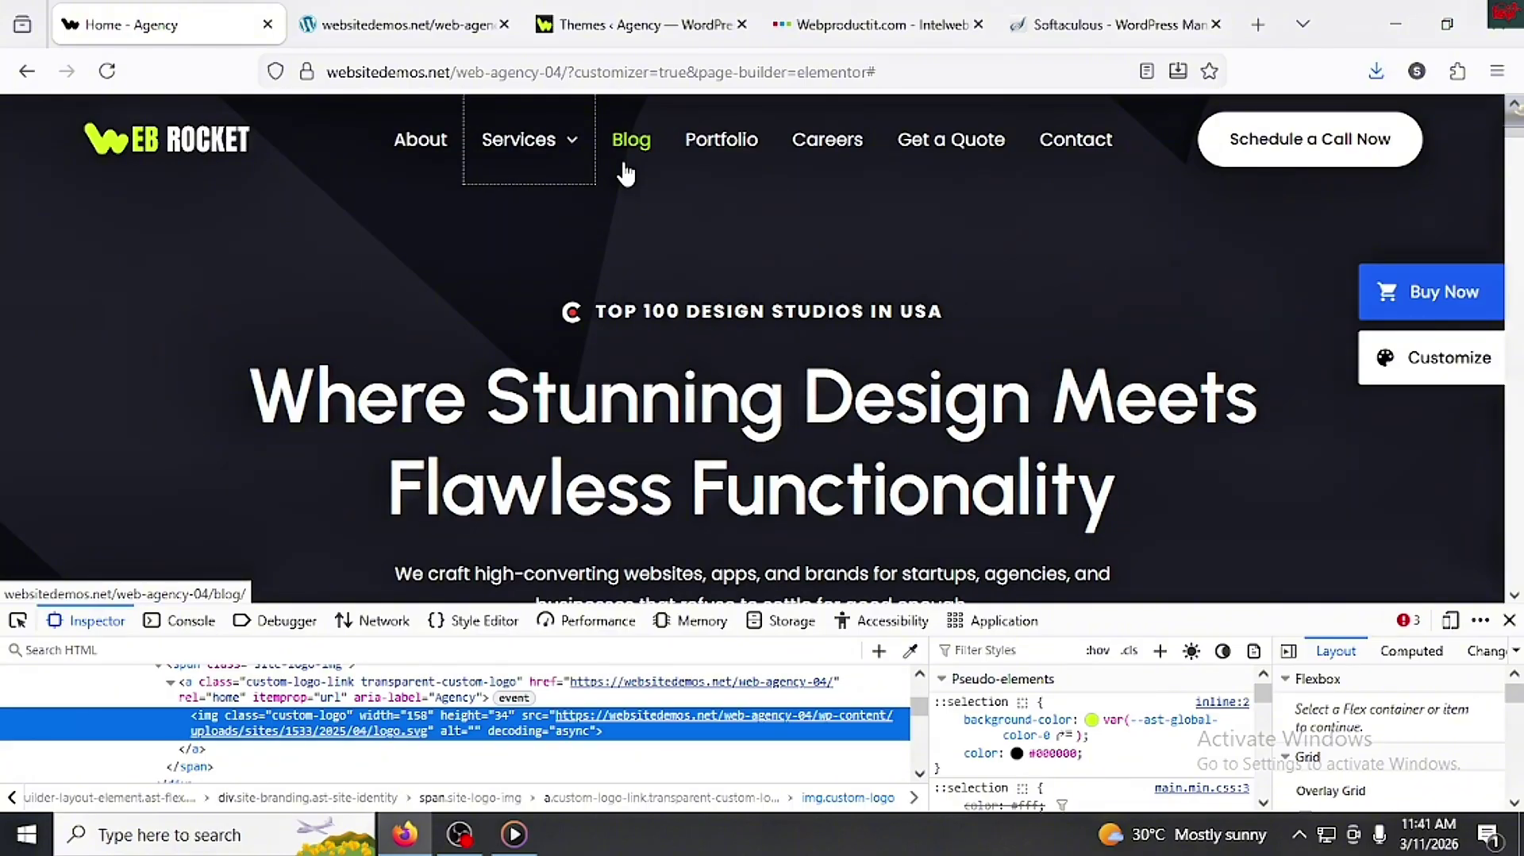
{"action": "left_click", "coordinate": [411, 40]}
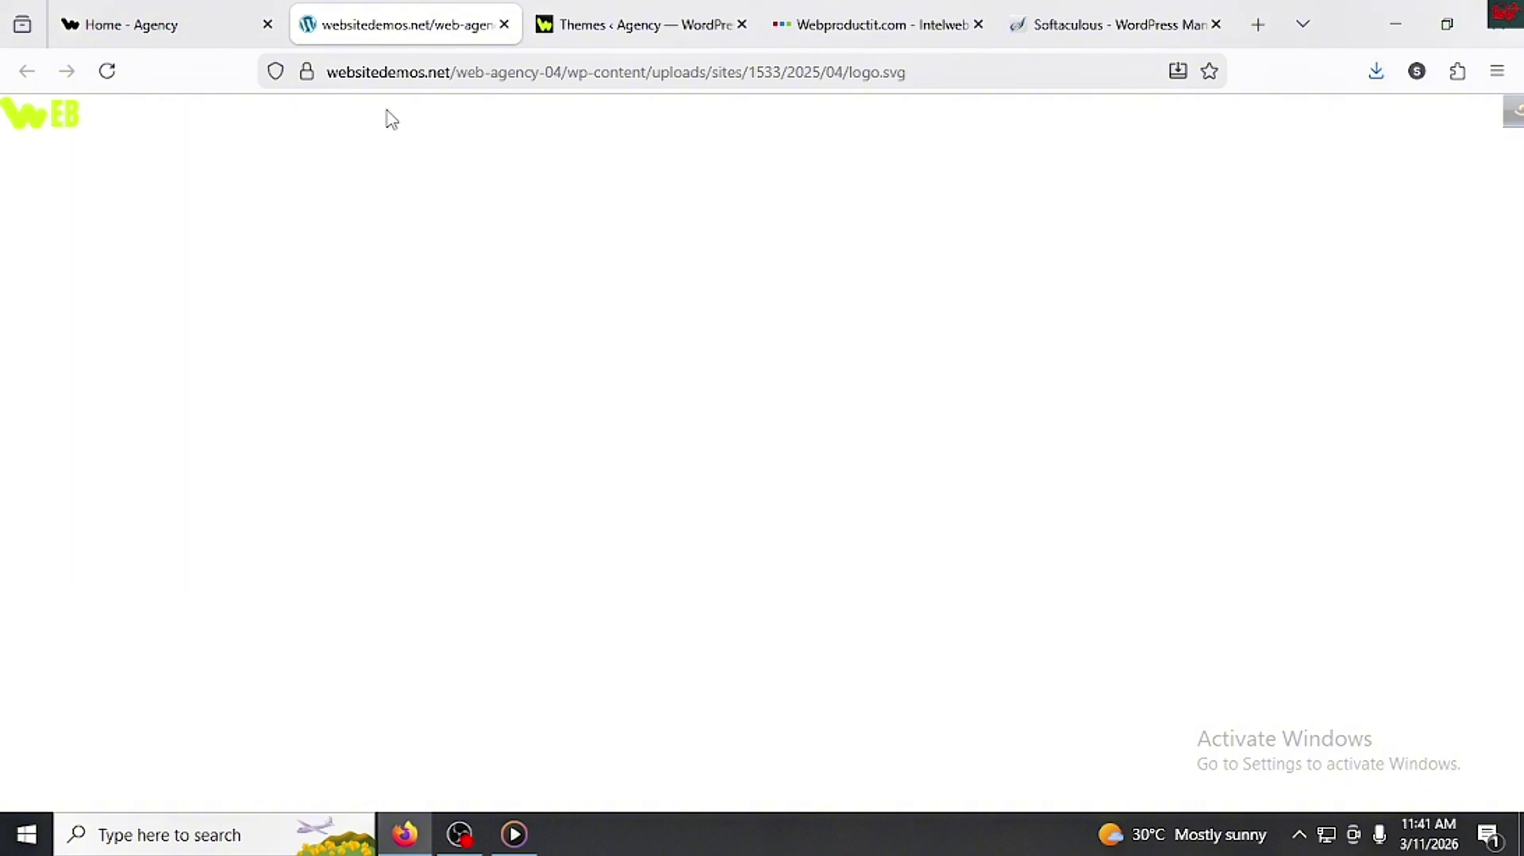
{"action": "left_click", "coordinate": [627, 24]}
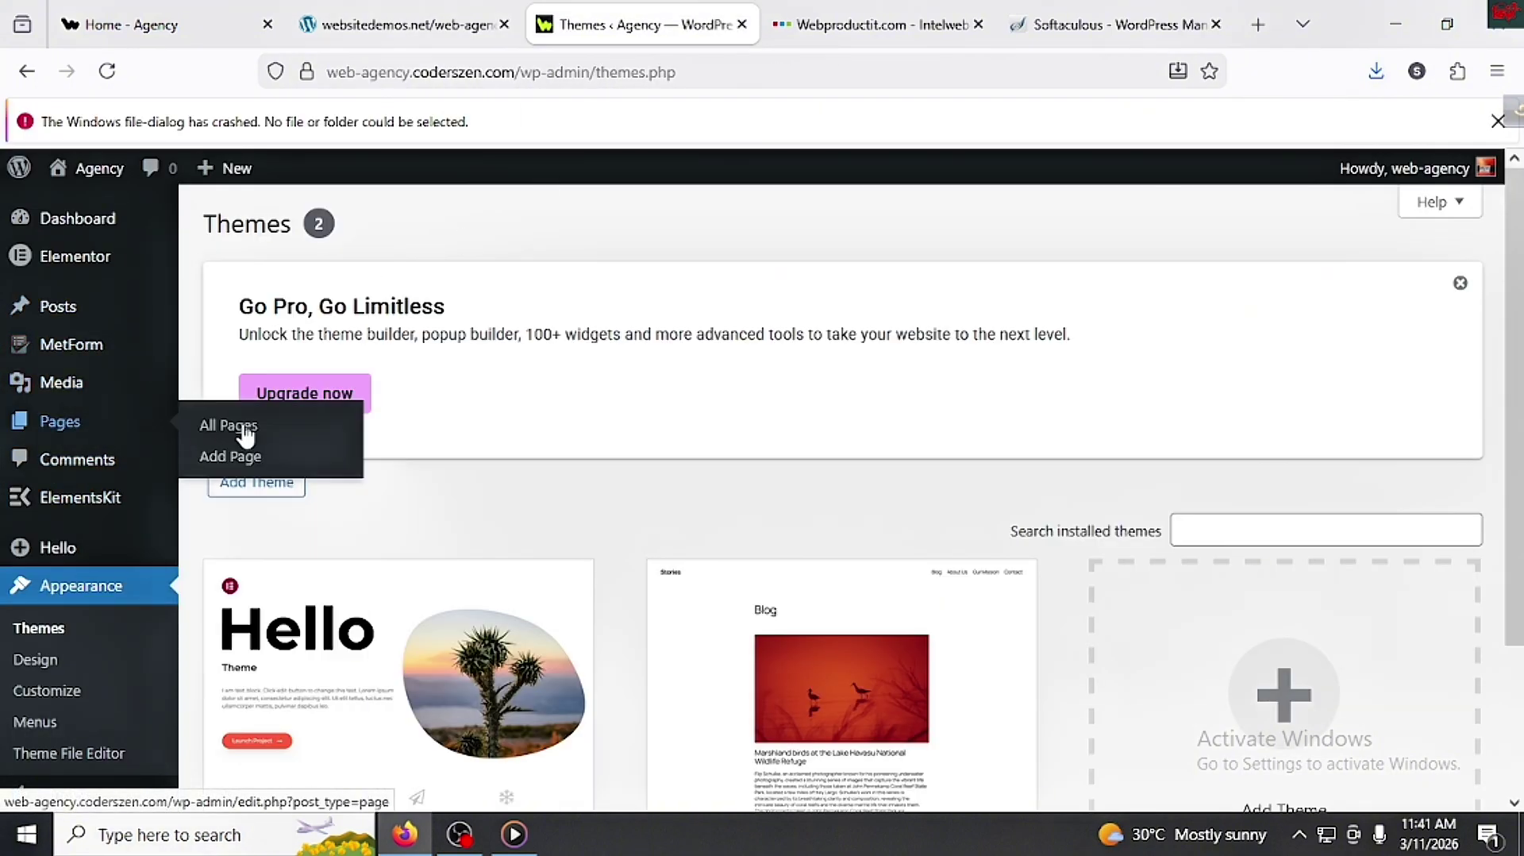
{"action": "left_click", "coordinate": [268, 426]}
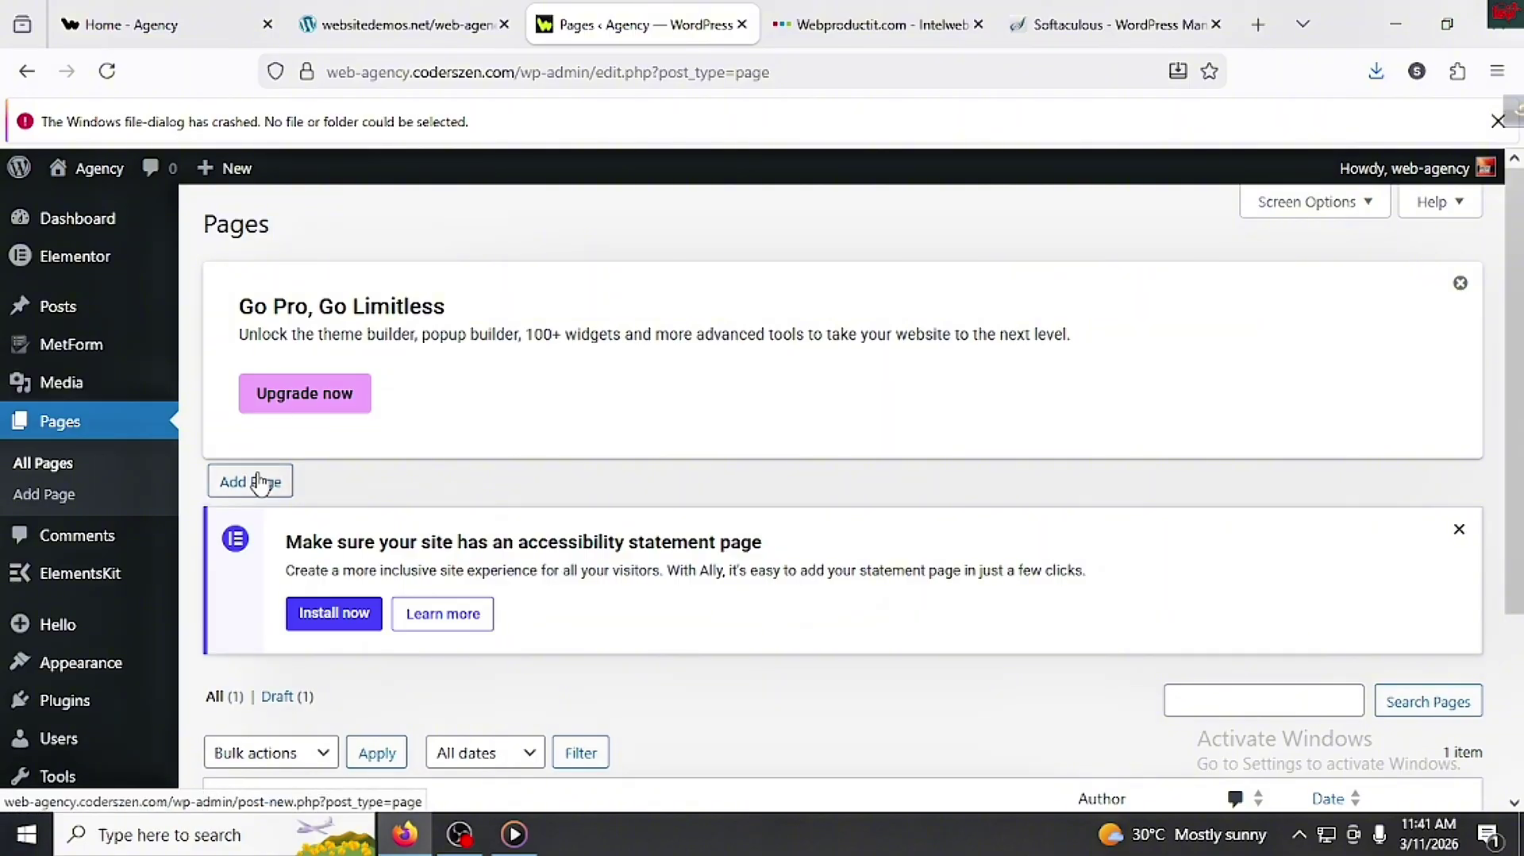
{"action": "left_click", "coordinate": [263, 481]}
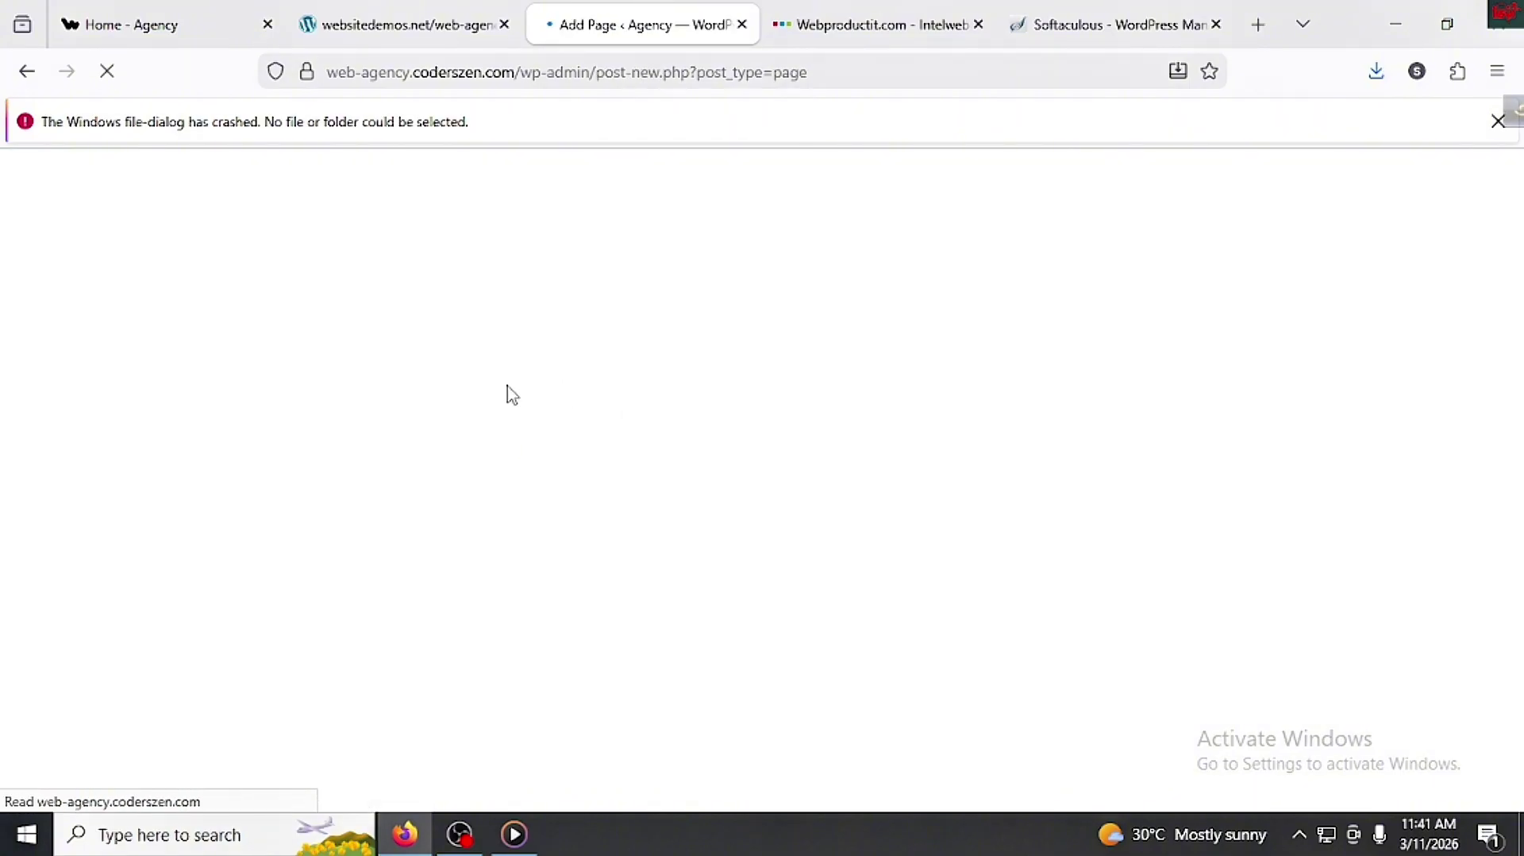
{"action": "left_click", "coordinate": [1497, 120]}
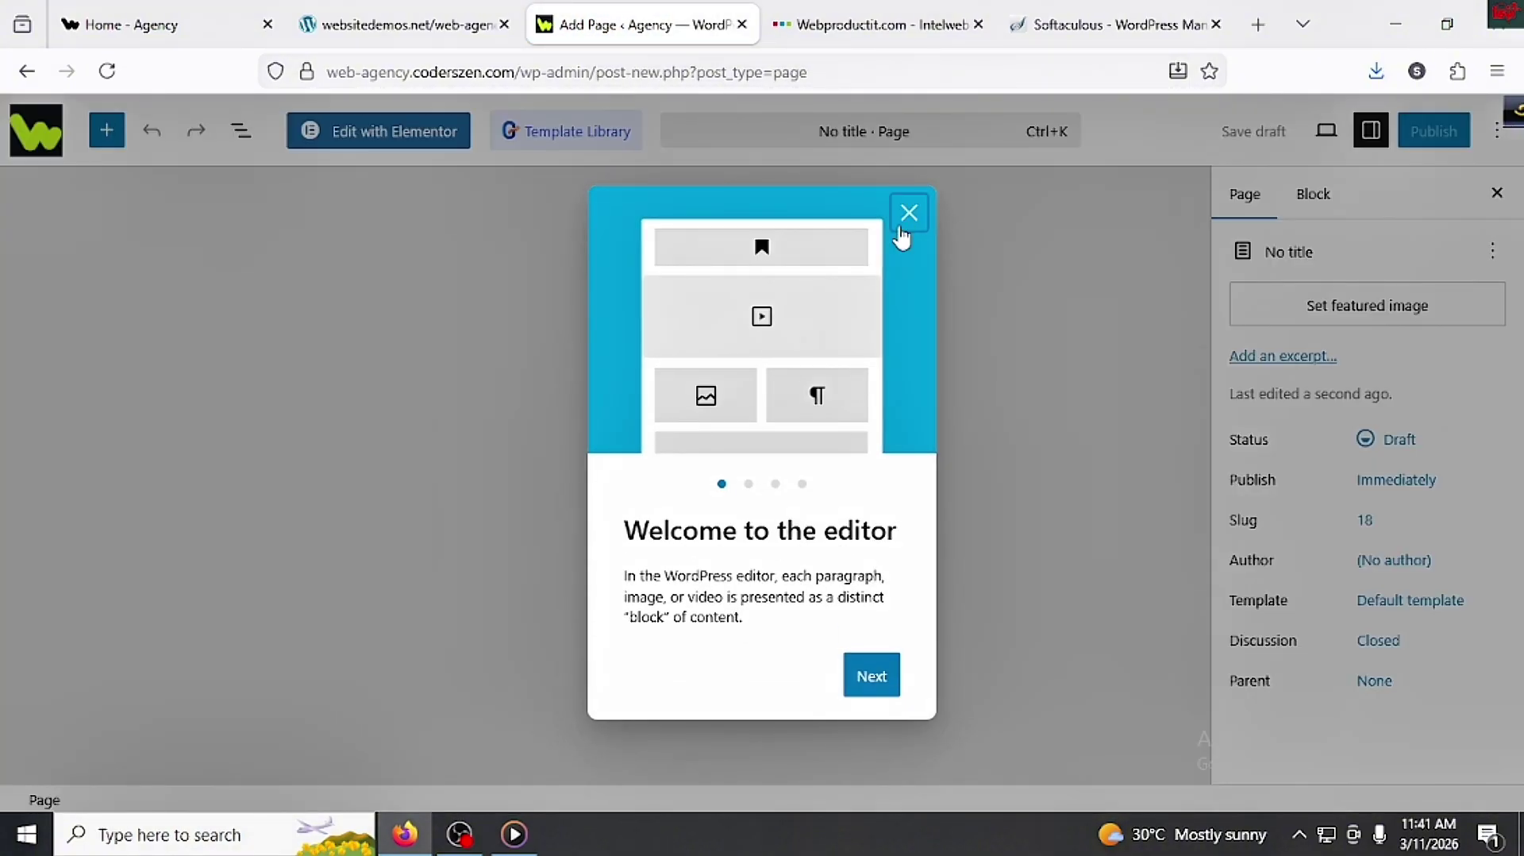
{"action": "left_click", "coordinate": [907, 215]}
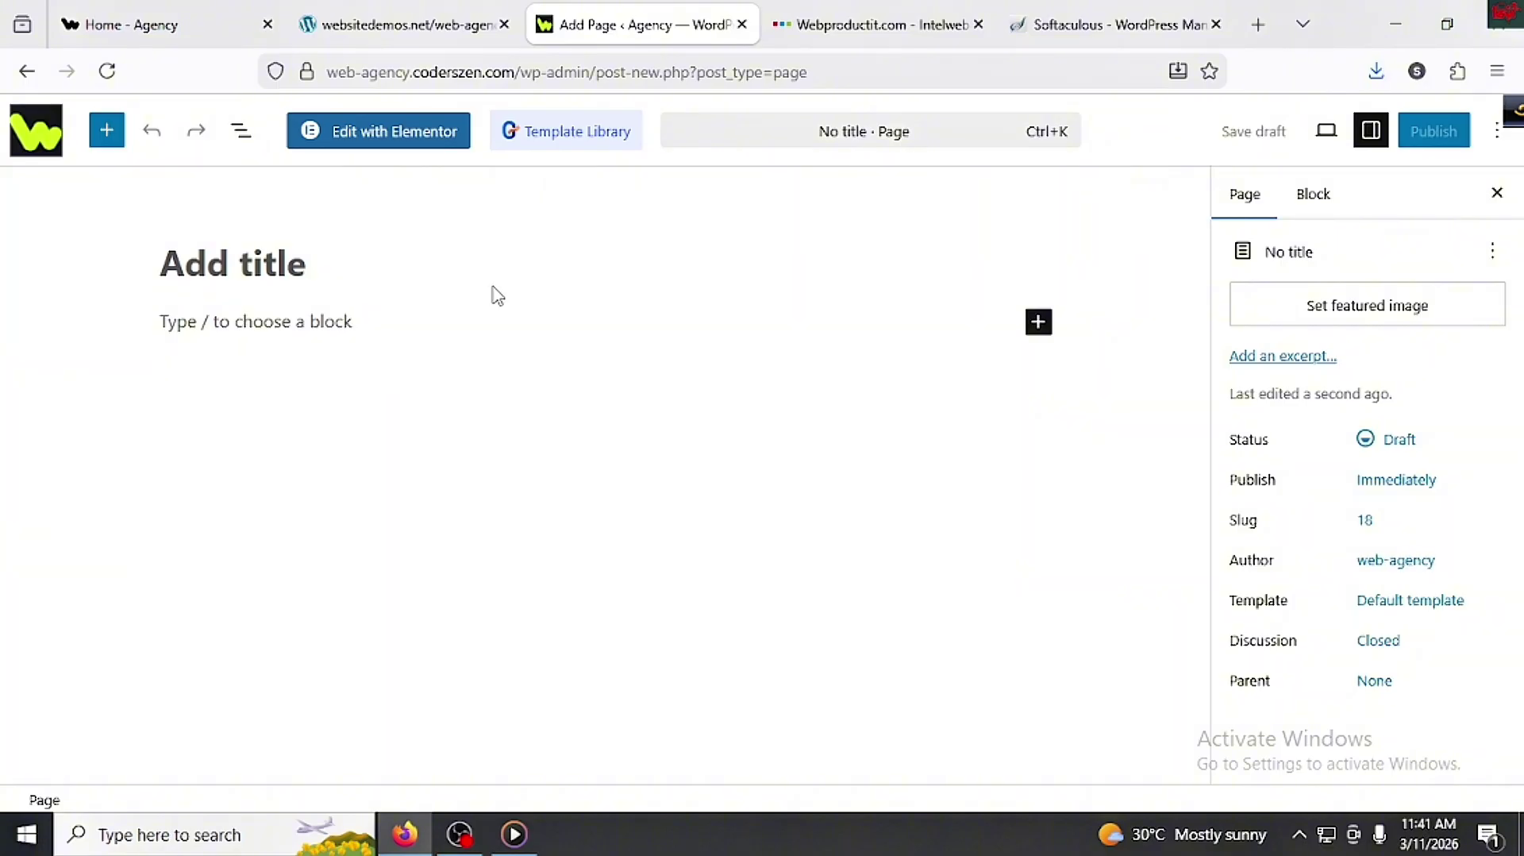
Step: Title the new page "Home" and set its template to Elementor Full Width
{"action": "type", "text": "HOme"}
{"action": "key", "text": "BackSpace"}
{"action": "key", "text": "BackSpace"}
{"action": "key", "text": "BackSpace"}
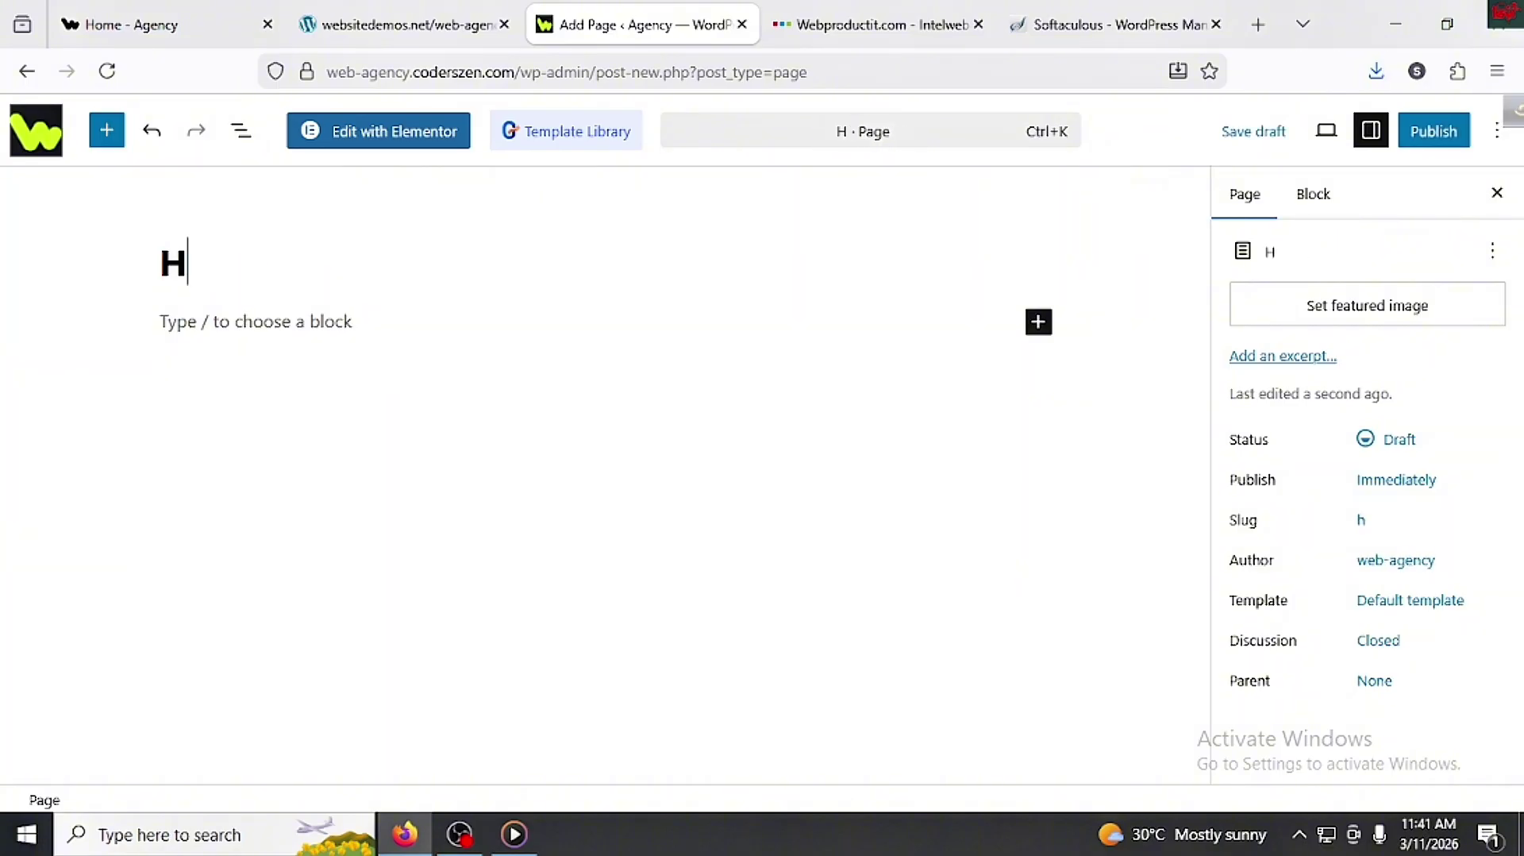
{"action": "type", "text": "ome"}
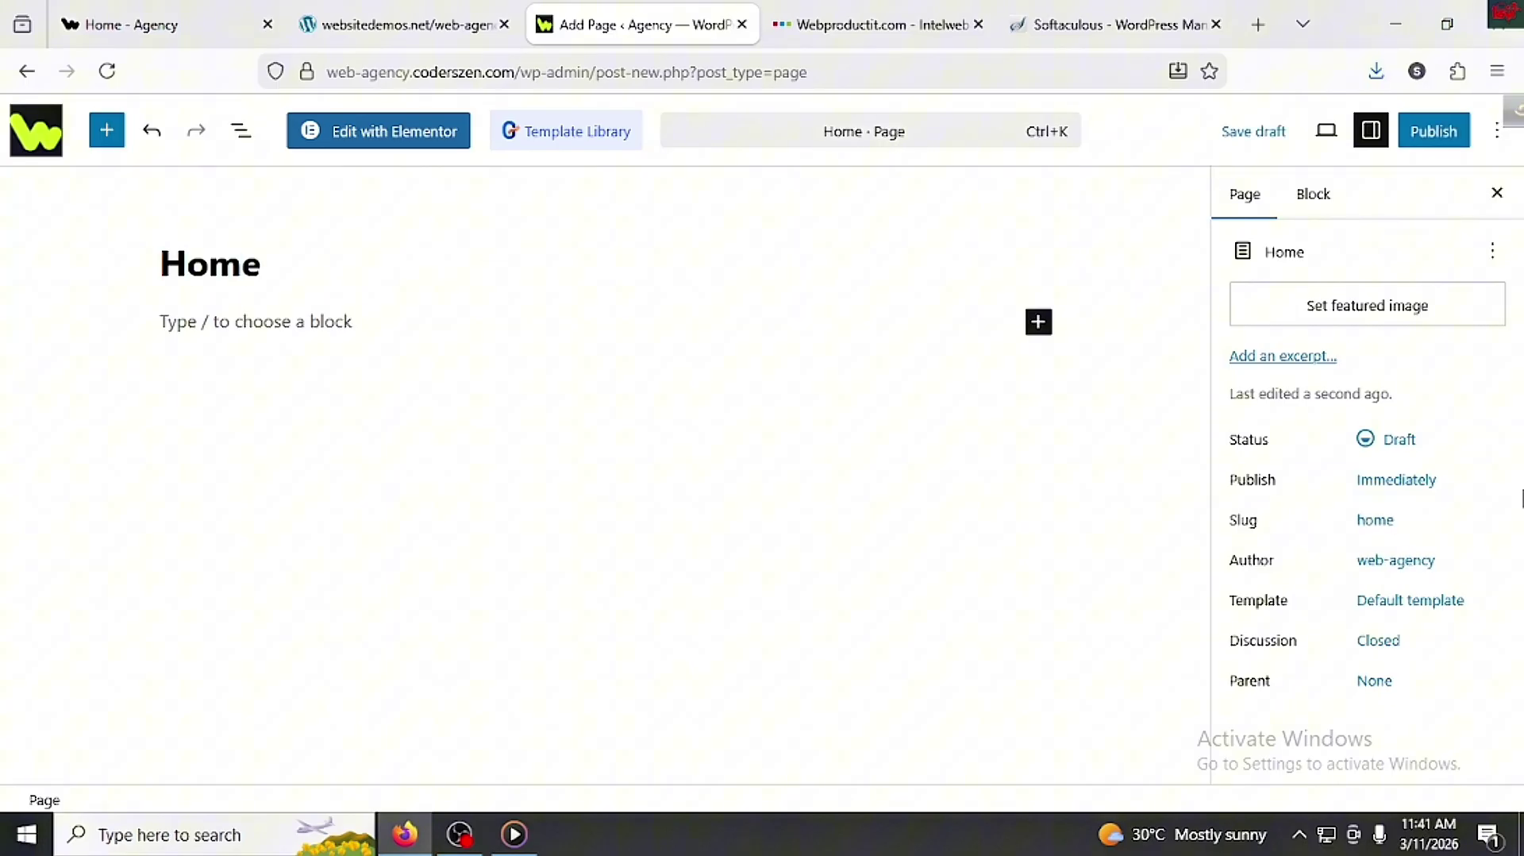
{"action": "left_click", "coordinate": [1401, 601]}
{"action": "left_click", "coordinate": [1073, 726]}
{"action": "left_click", "coordinate": [1054, 653]}
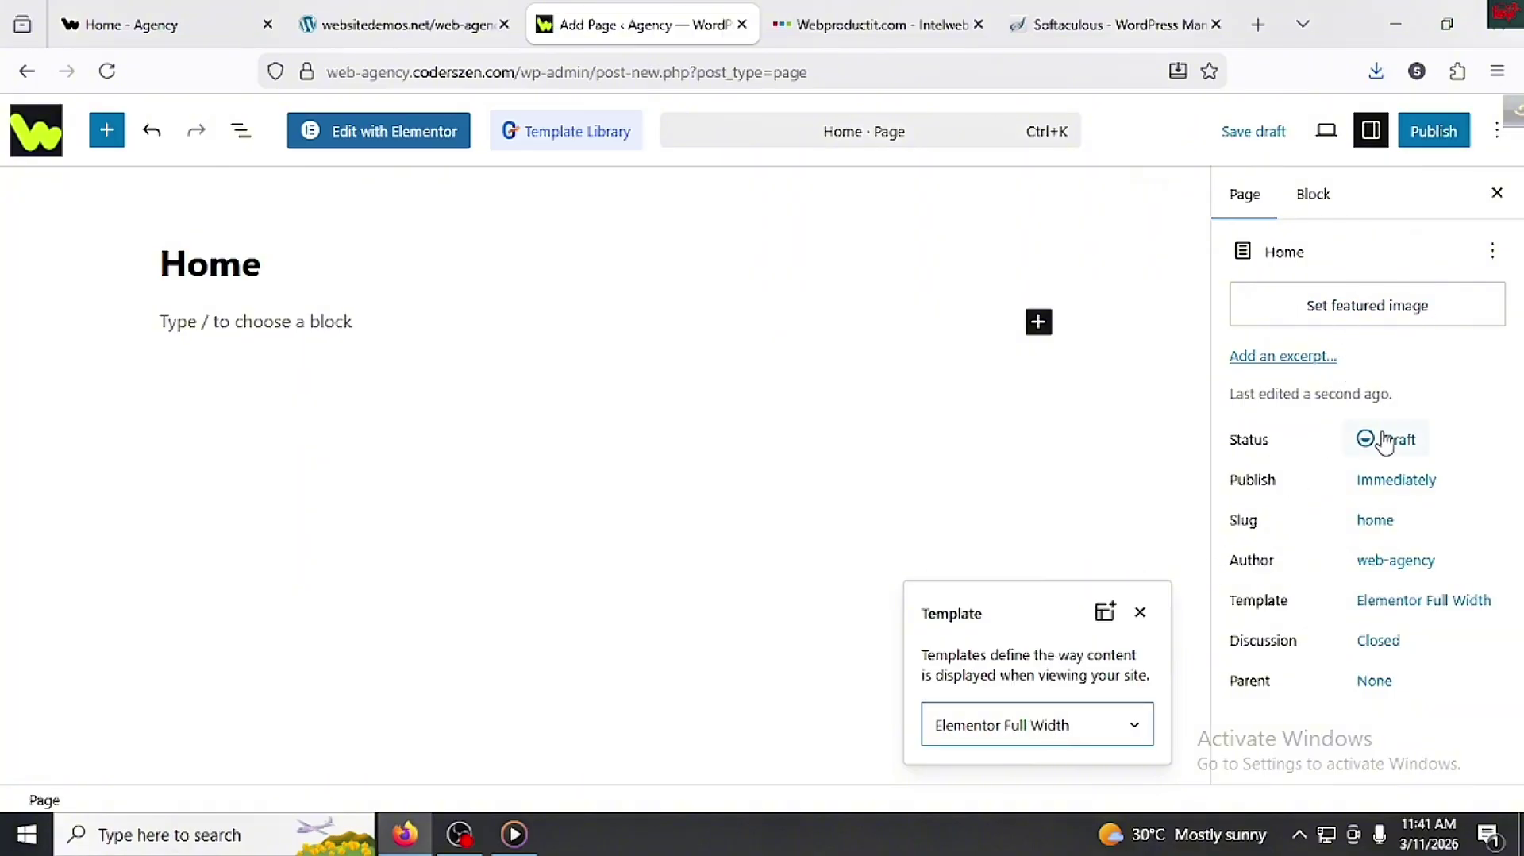
Step: Publish the Home page and return to the list of pages
{"action": "left_click", "coordinate": [1449, 132]}
{"action": "left_click", "coordinate": [1445, 135]}
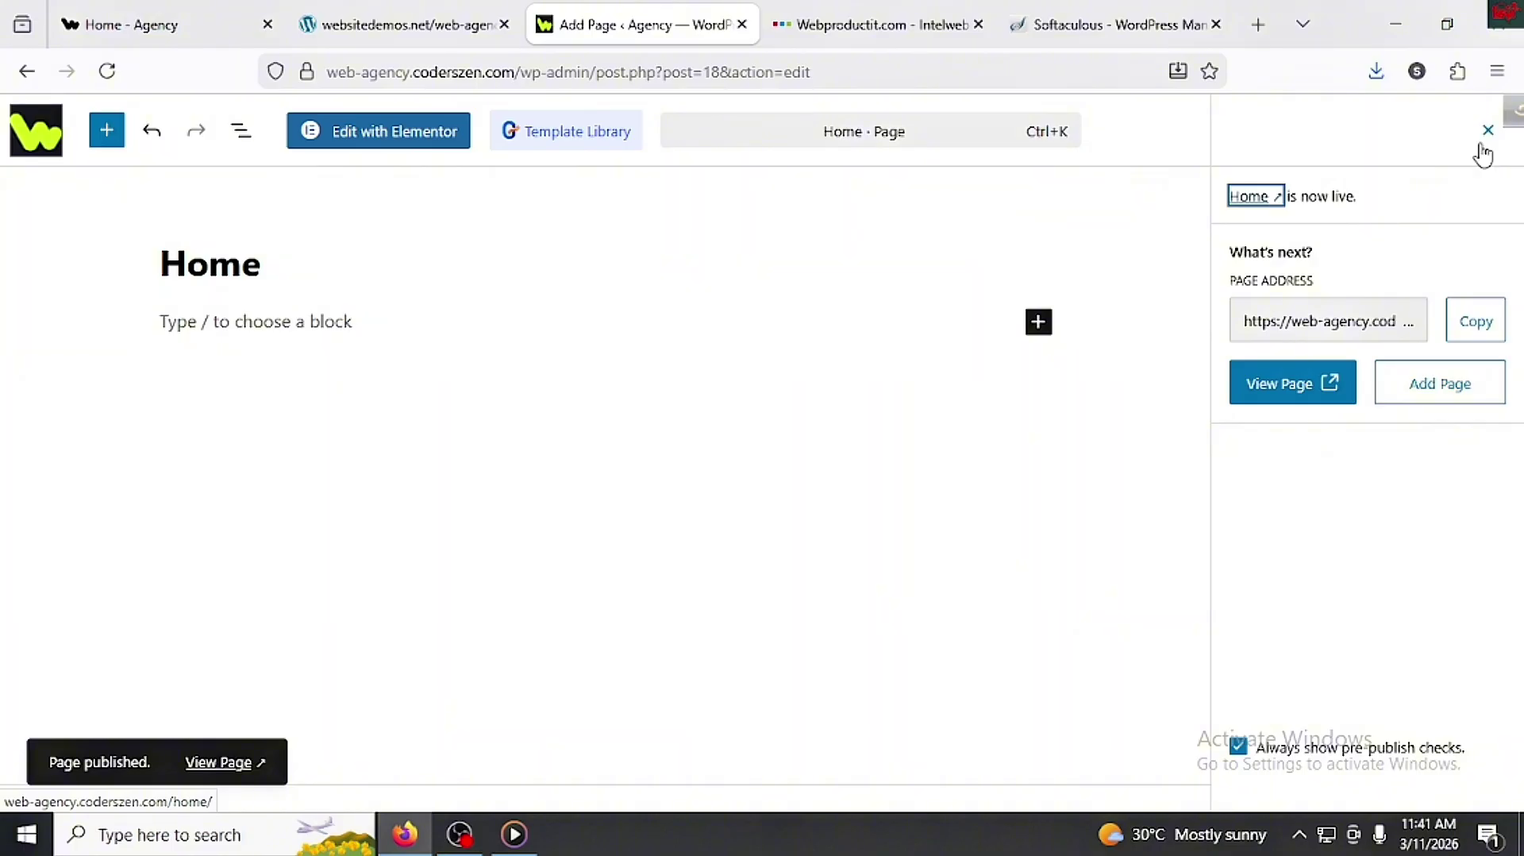
{"action": "left_click", "coordinate": [1487, 131]}
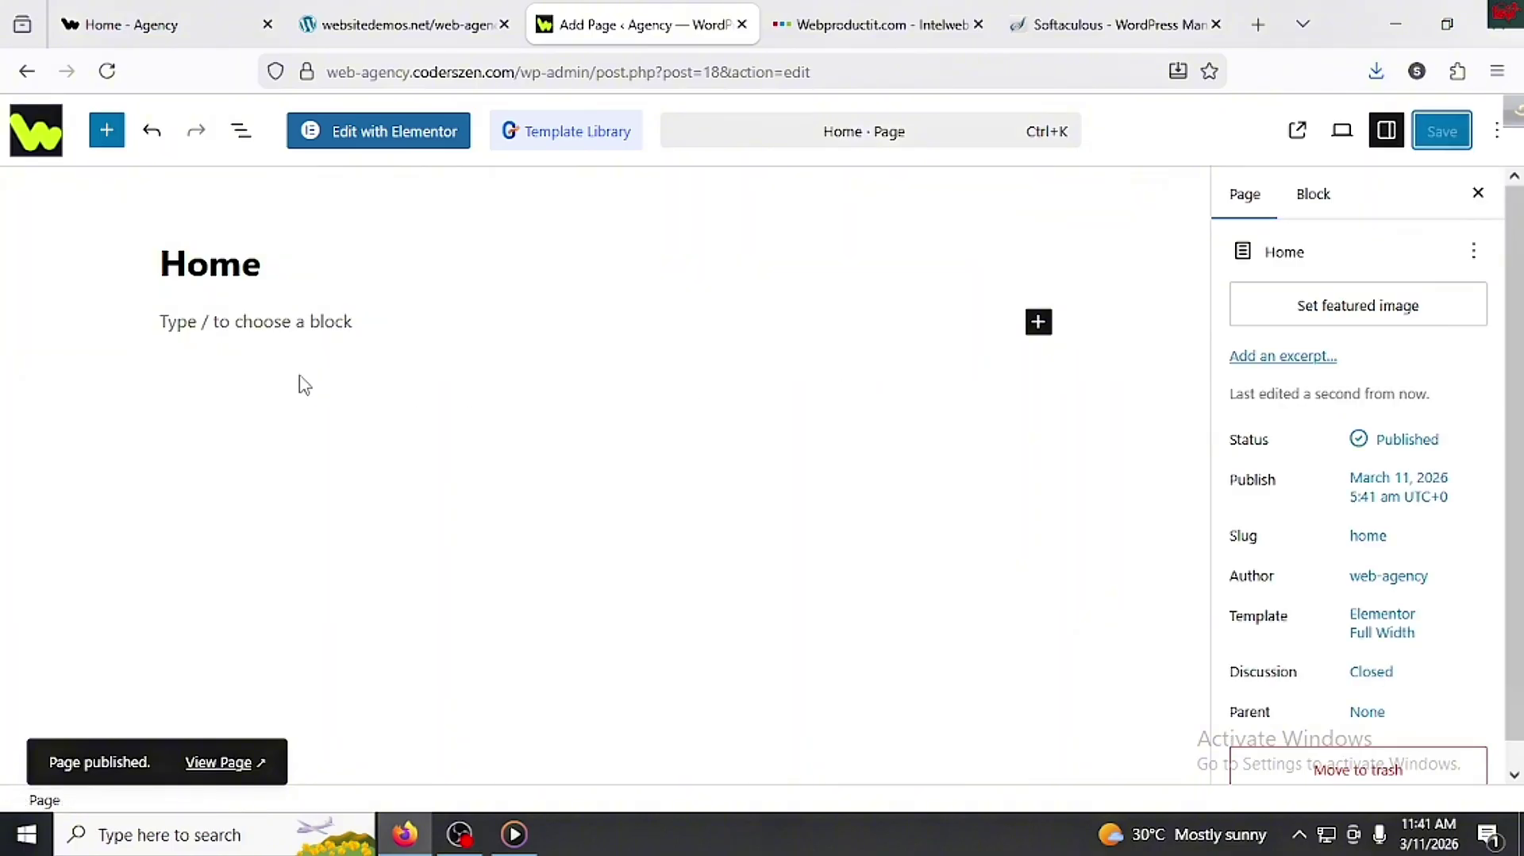
{"action": "left_click", "coordinate": [59, 151]}
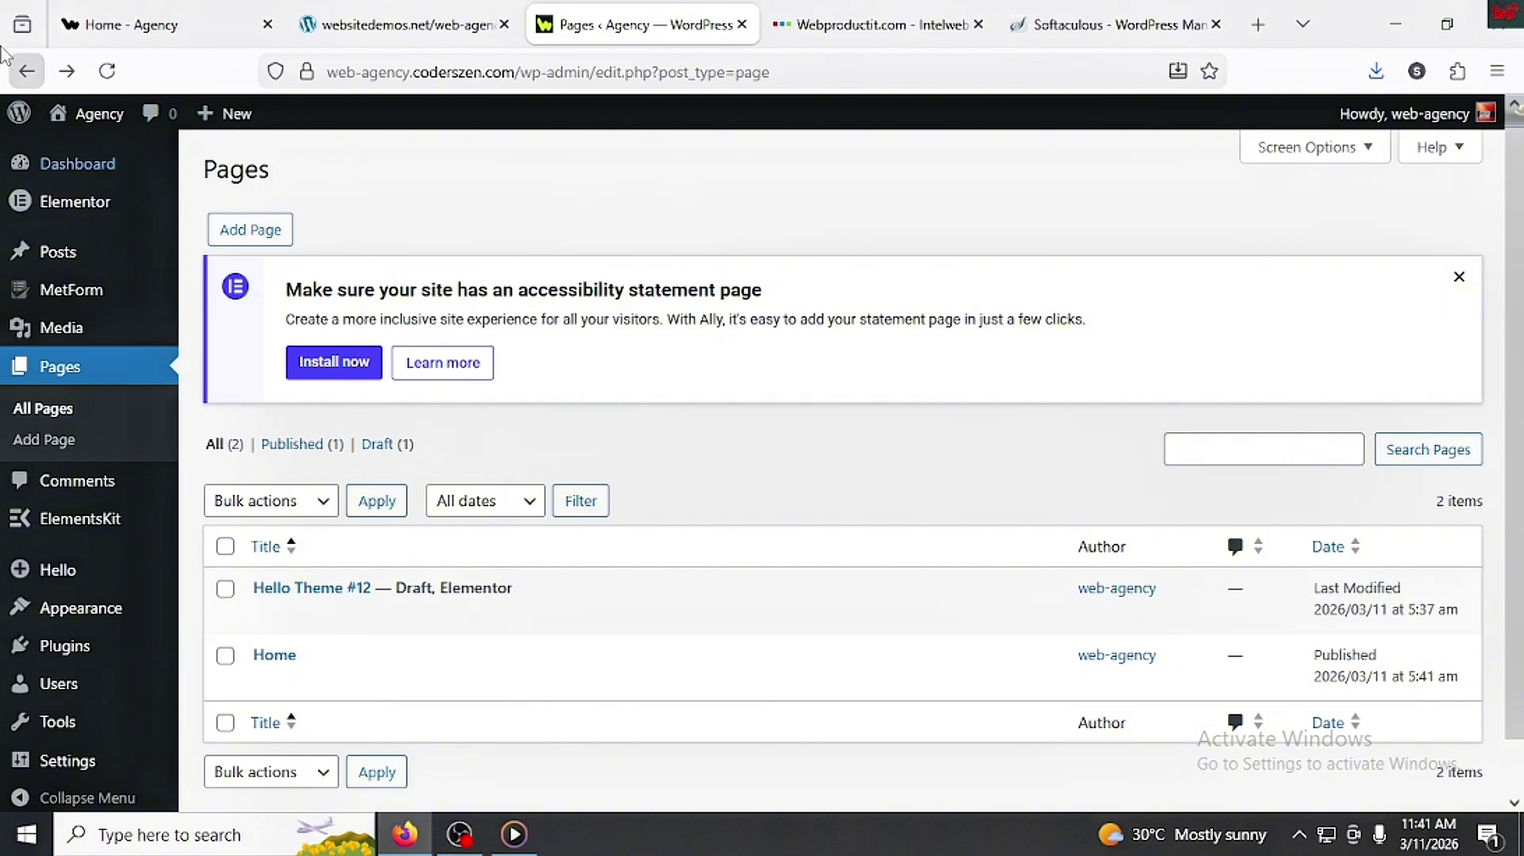
Step: Move the demo site's browser tab directly after the WordPress Pages tab
{"action": "left_click_drag", "start_coordinate": [116, 32], "coordinate": [603, 27]}
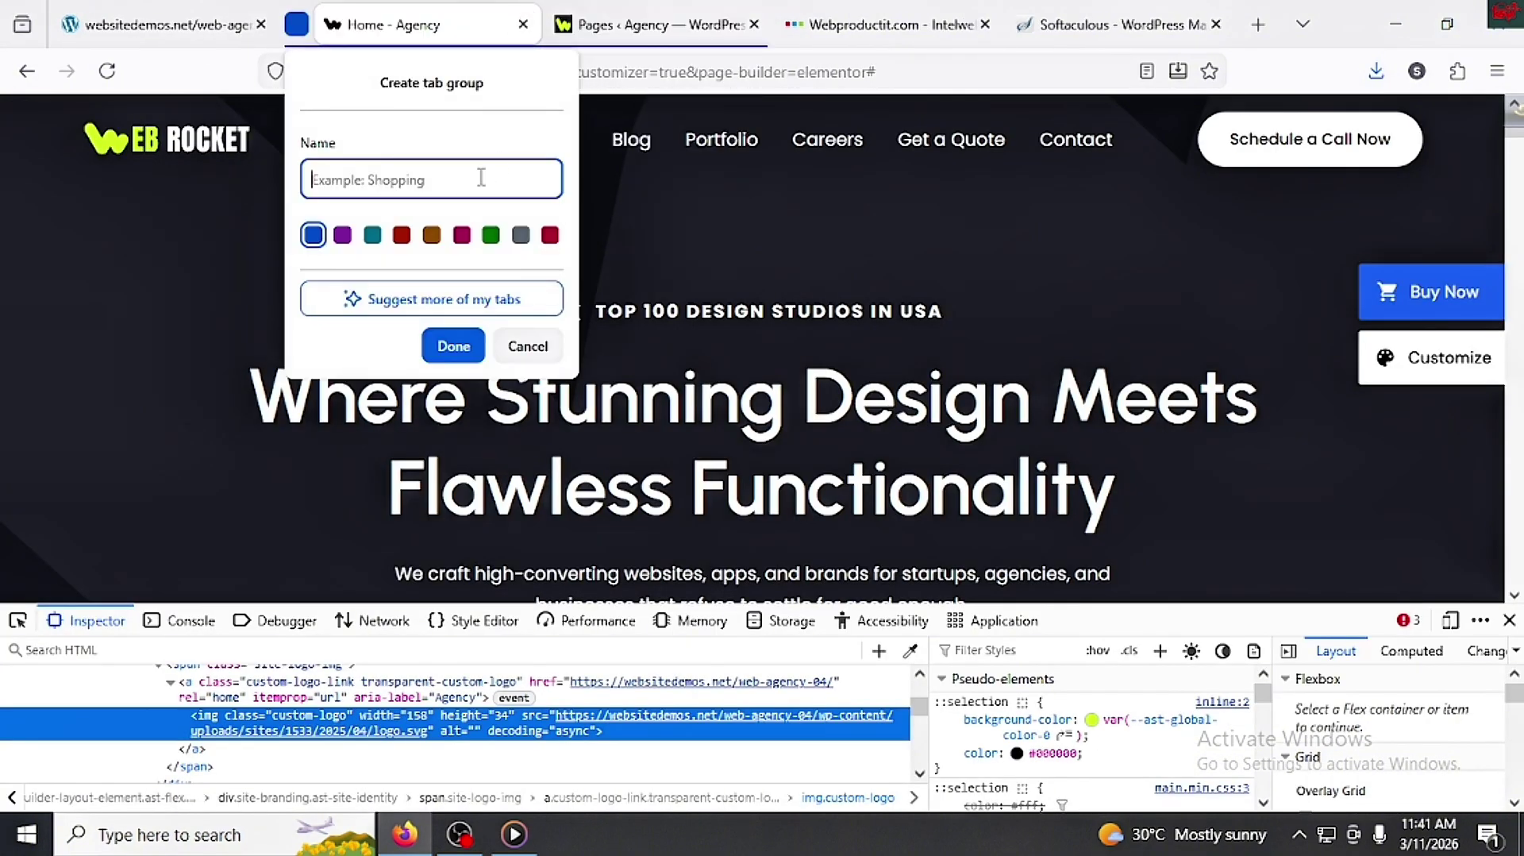
{"action": "left_click", "coordinate": [673, 225]}
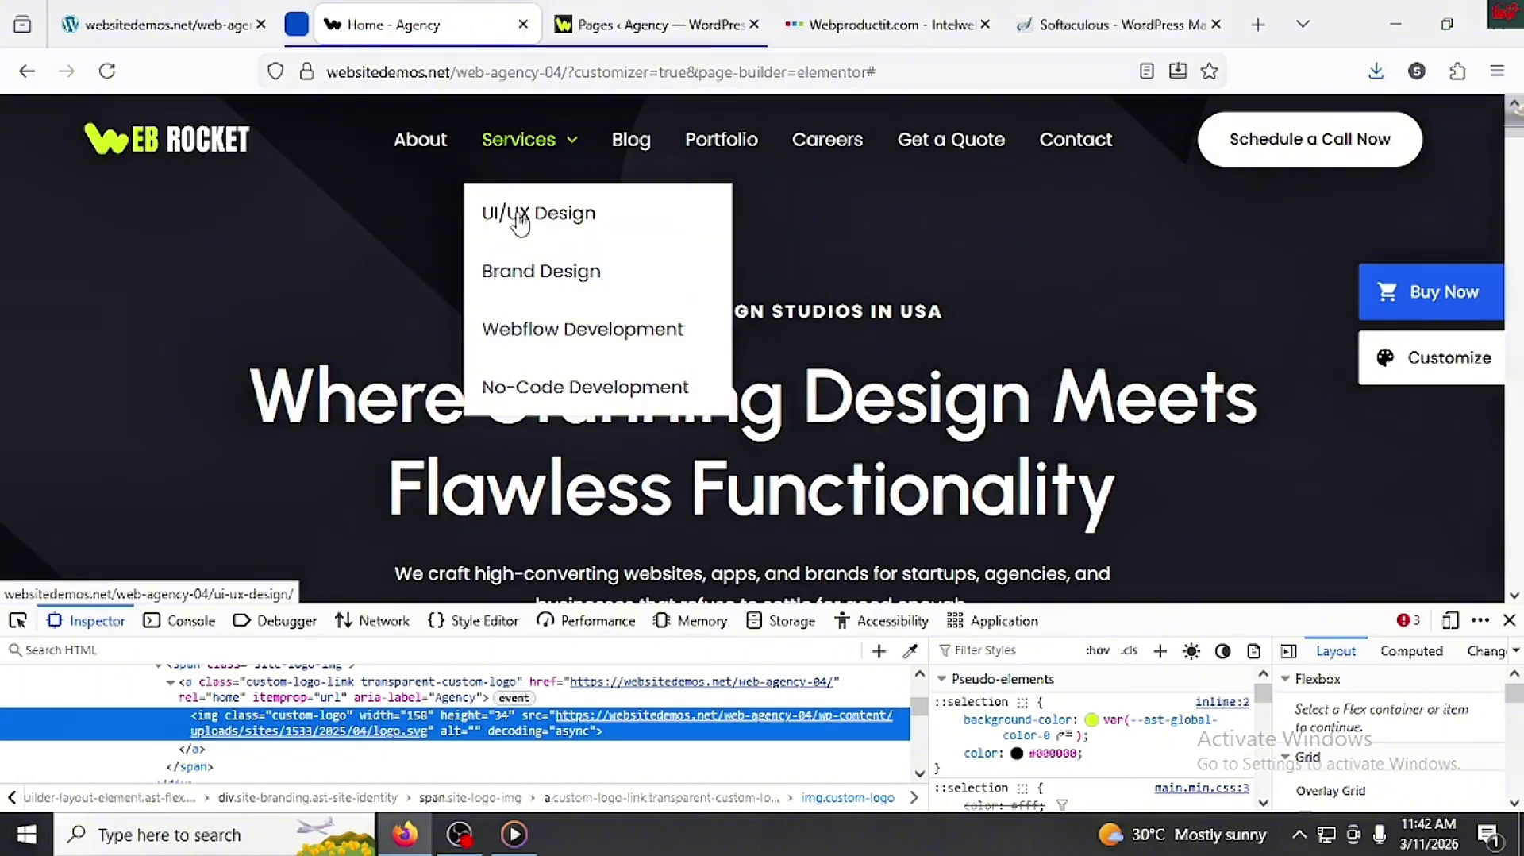
{"action": "left_click", "coordinate": [643, 24]}
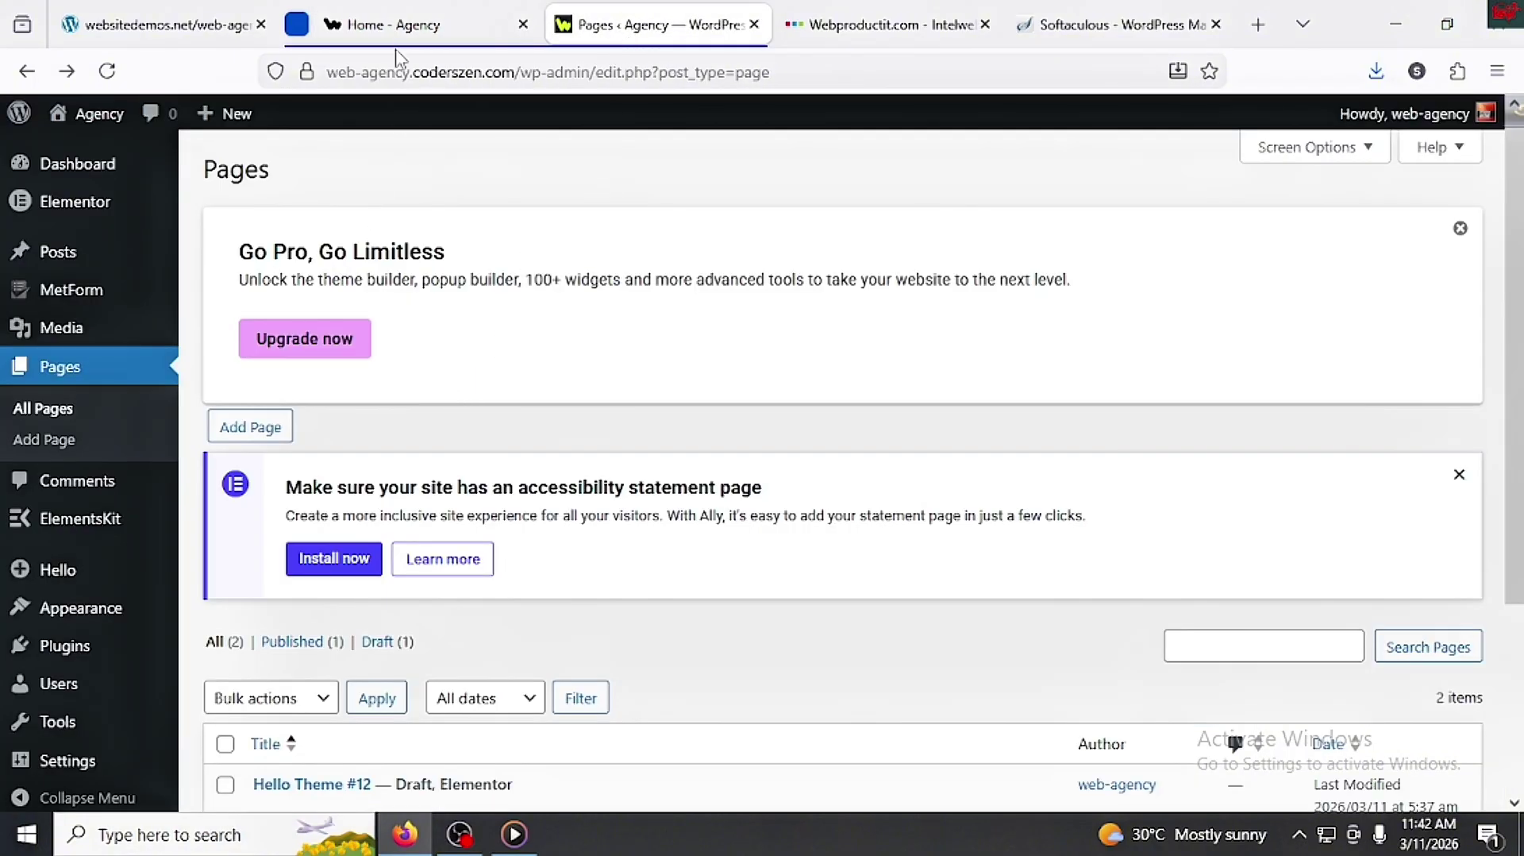
{"action": "left_click_drag", "start_coordinate": [397, 25], "coordinate": [635, 28]}
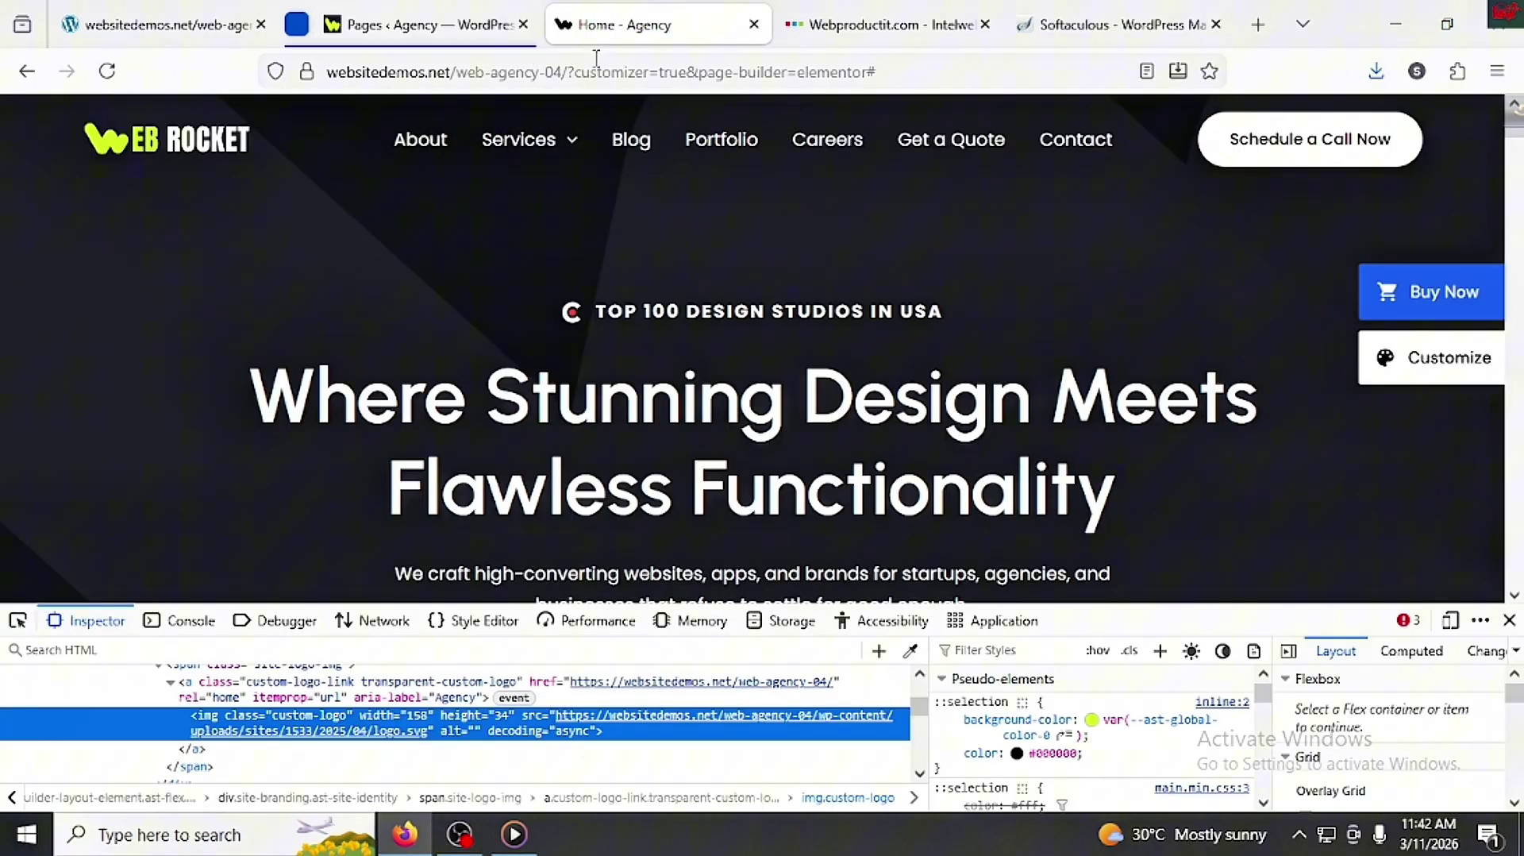
Step: Start another new page from the Agency site's list of pages
{"action": "left_click", "coordinate": [413, 35]}
{"action": "scroll", "coordinate": [287, 310], "scroll_direction": "down", "scroll_amount": 1}
{"action": "scroll", "coordinate": [317, 333], "scroll_direction": "up", "scroll_amount": 1}
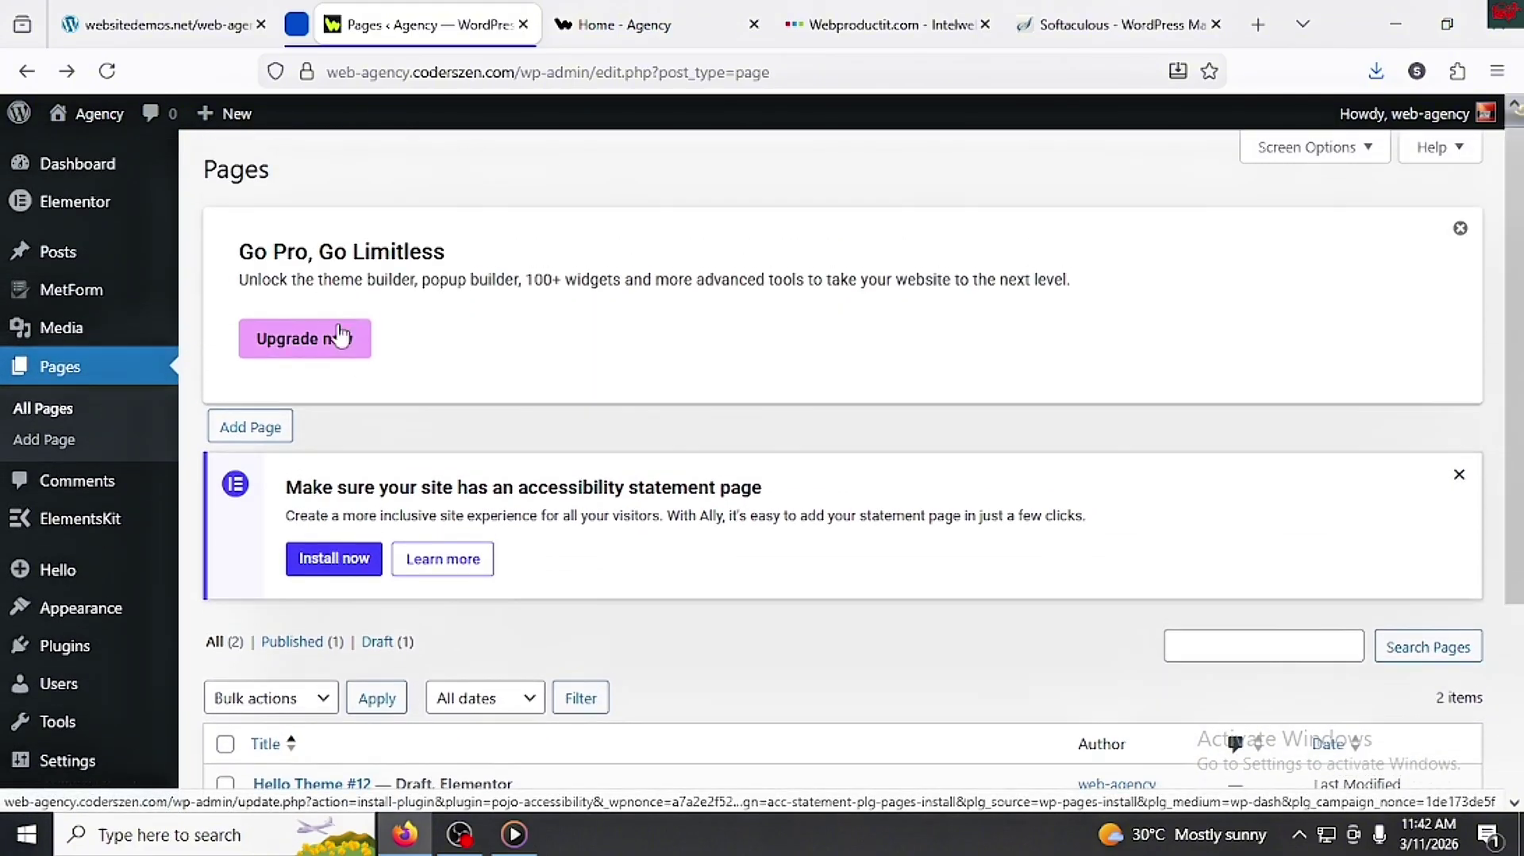
{"action": "left_click", "coordinate": [268, 433]}
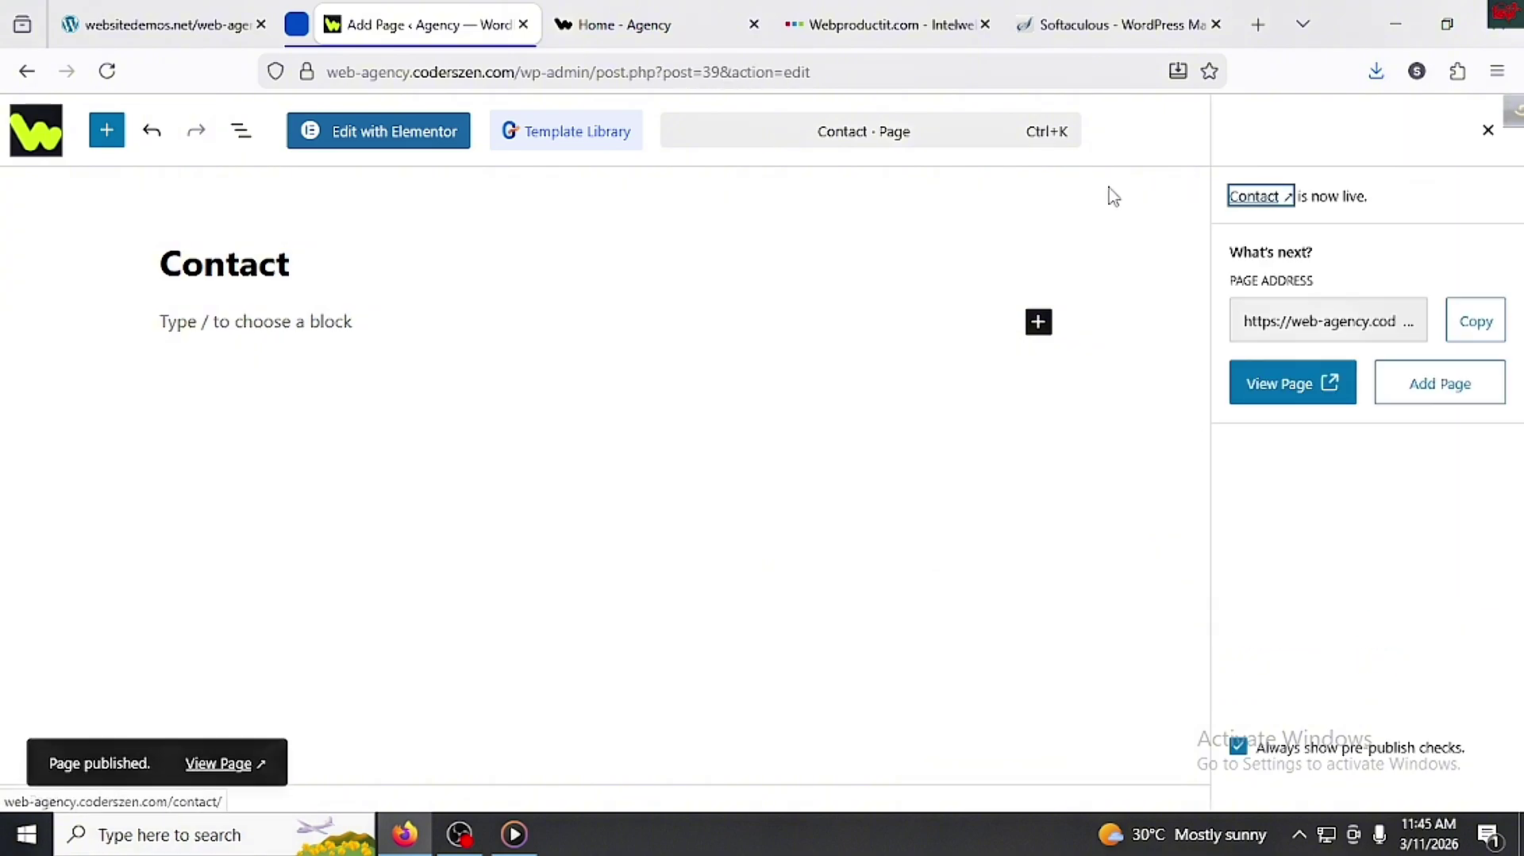
Step: Compare the demo site's navigation items and Services submenu with the Agency site's list of pages
{"action": "left_click", "coordinate": [623, 32]}
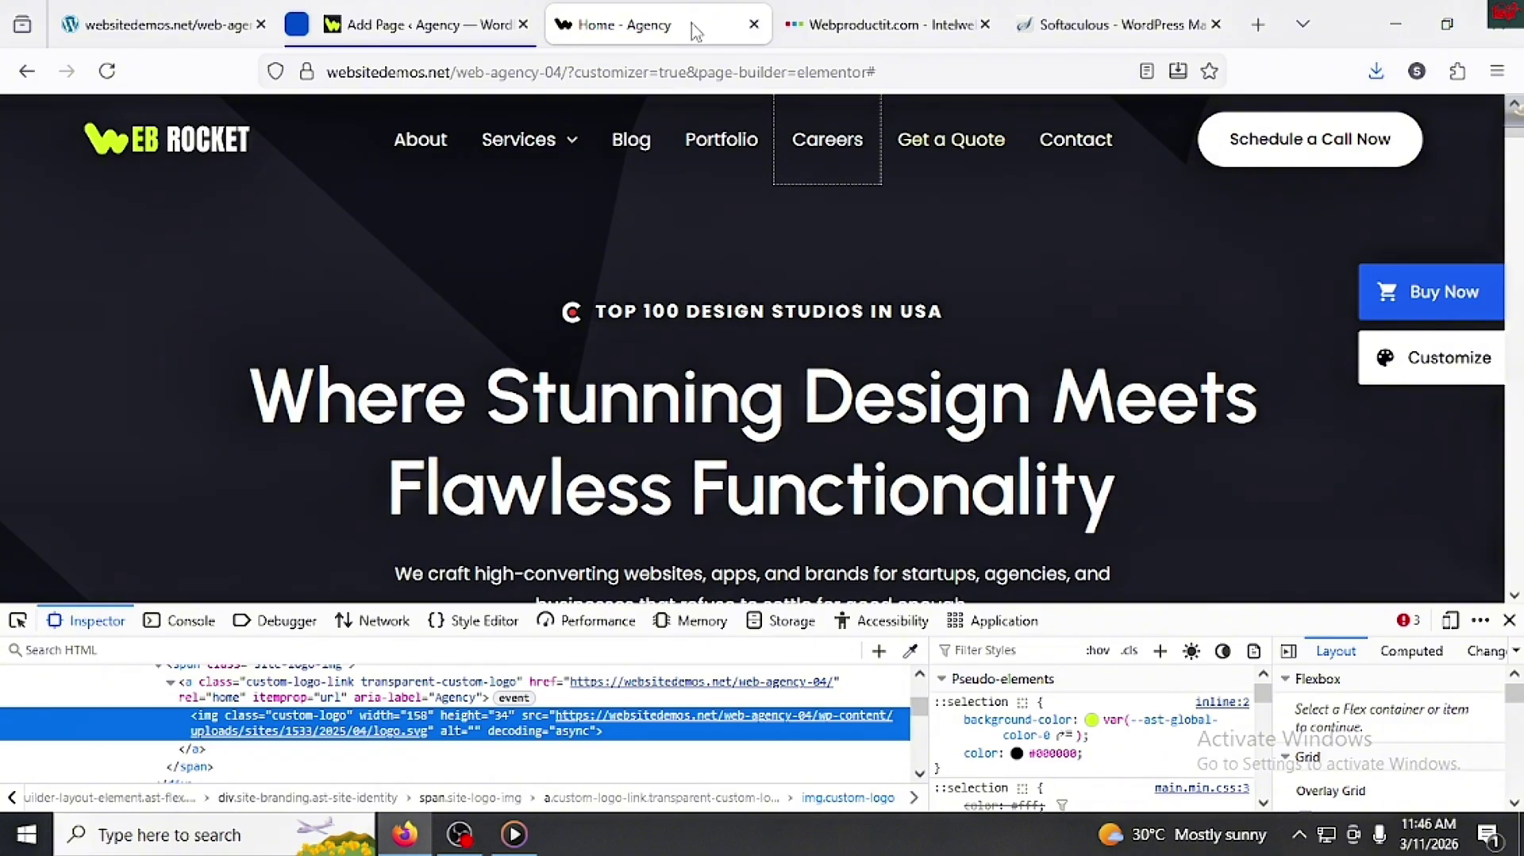
{"action": "mouse_move", "coordinate": [463, 136]}
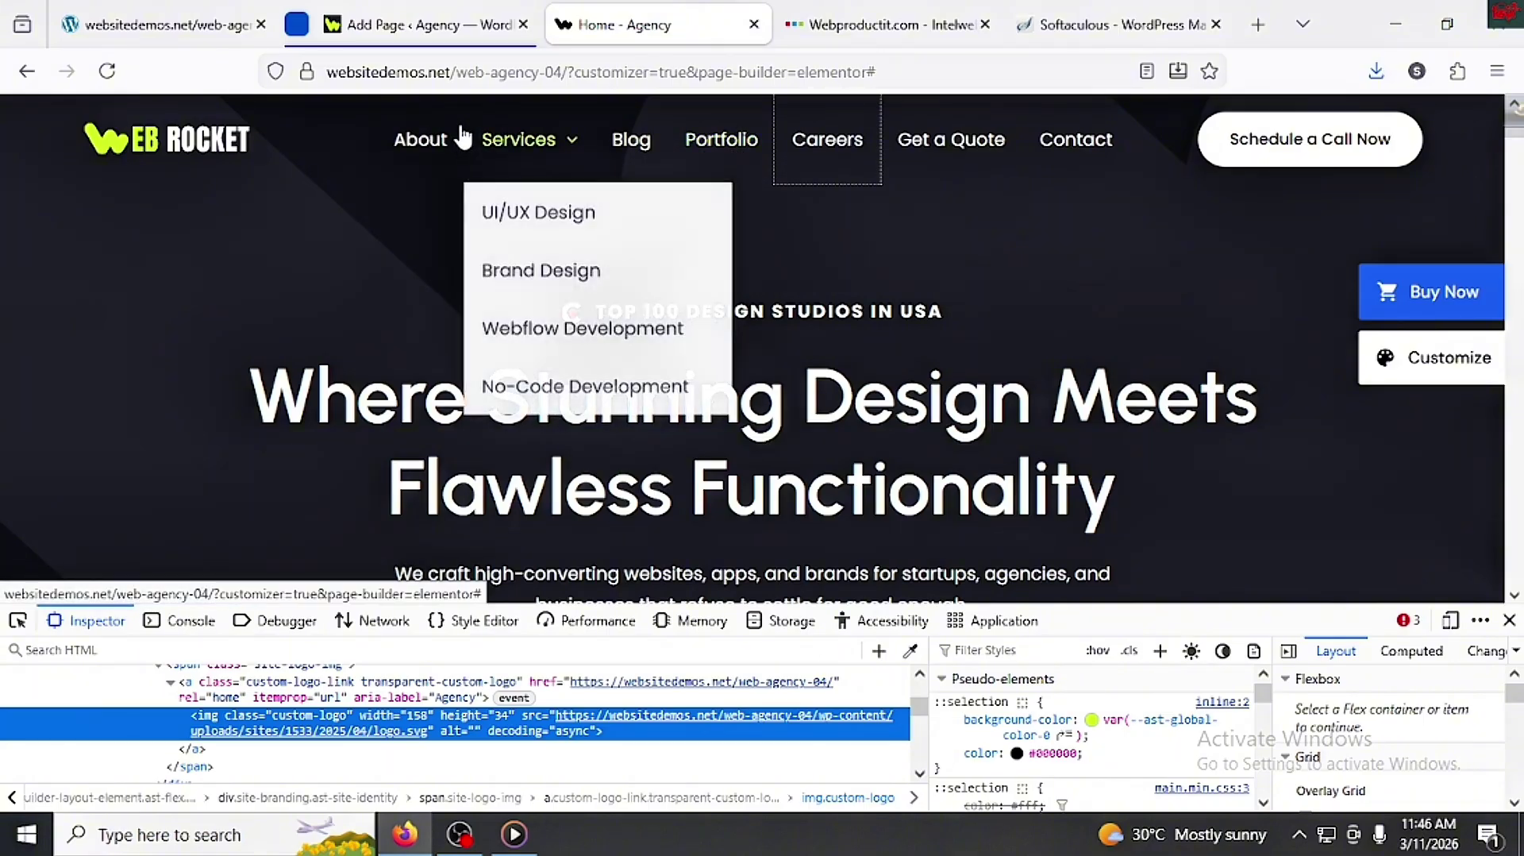
{"action": "left_click", "coordinate": [442, 25]}
{"action": "left_click", "coordinate": [59, 156]}
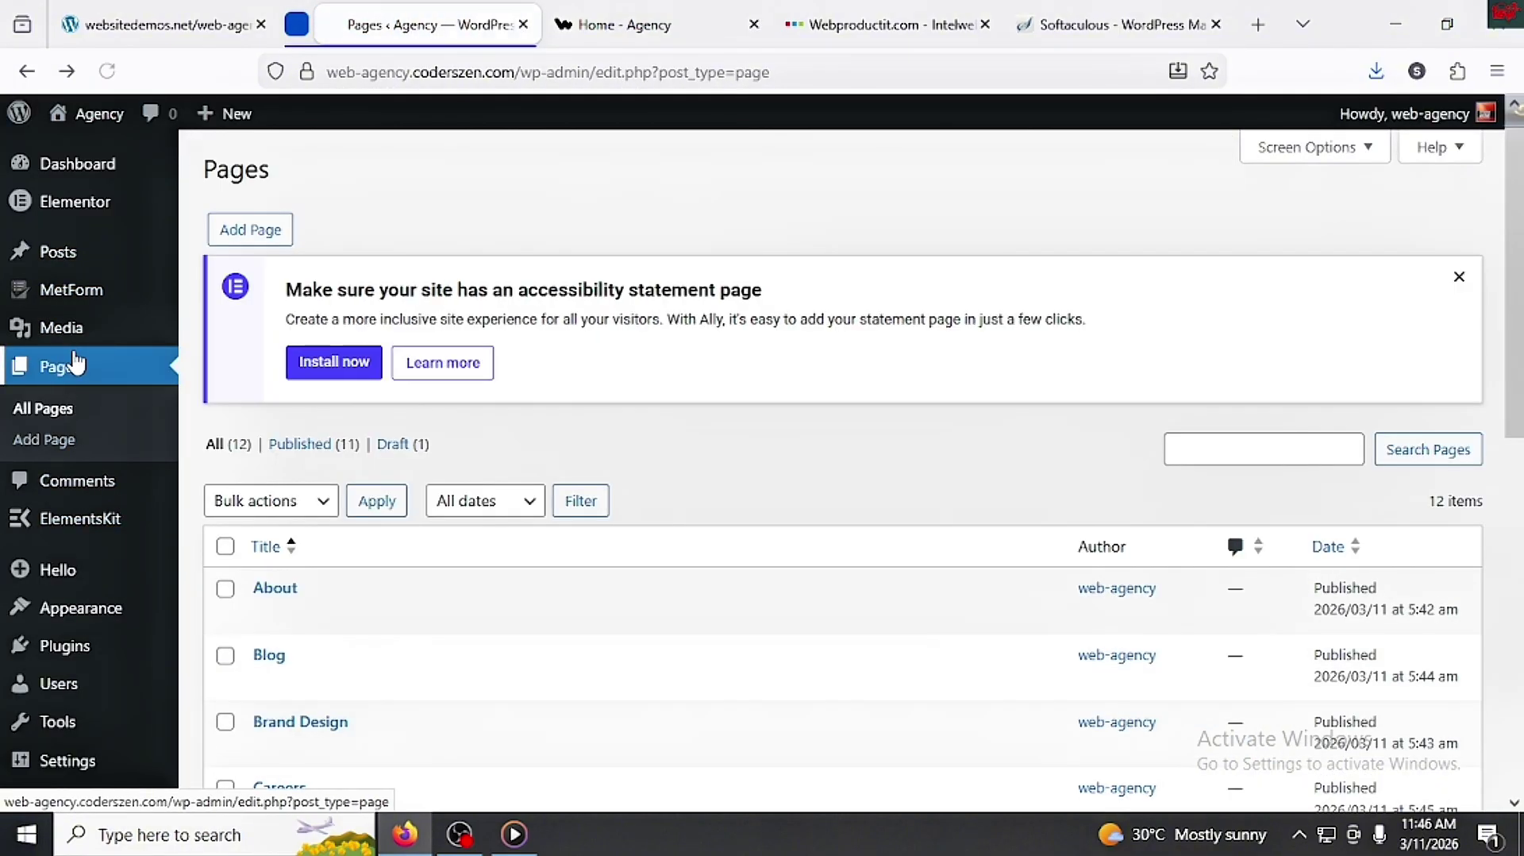
{"action": "scroll", "coordinate": [44, 413], "scroll_direction": "down", "scroll_amount": 3}
Step: Create a new WordPress navigation menu named "Menu"
{"action": "mouse_move", "coordinate": [81, 597]}
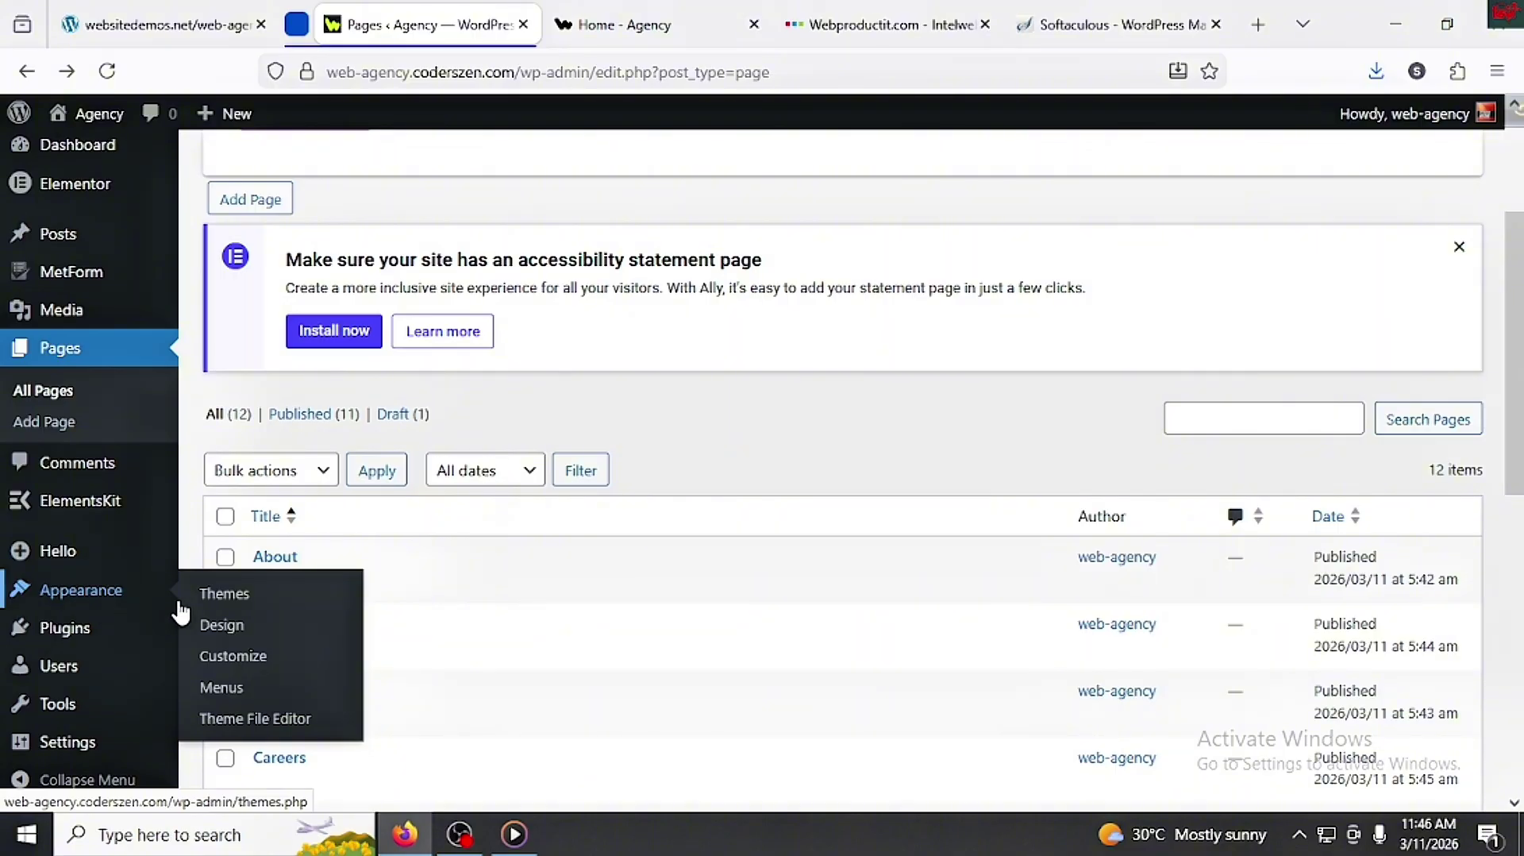
{"action": "left_click", "coordinate": [219, 690]}
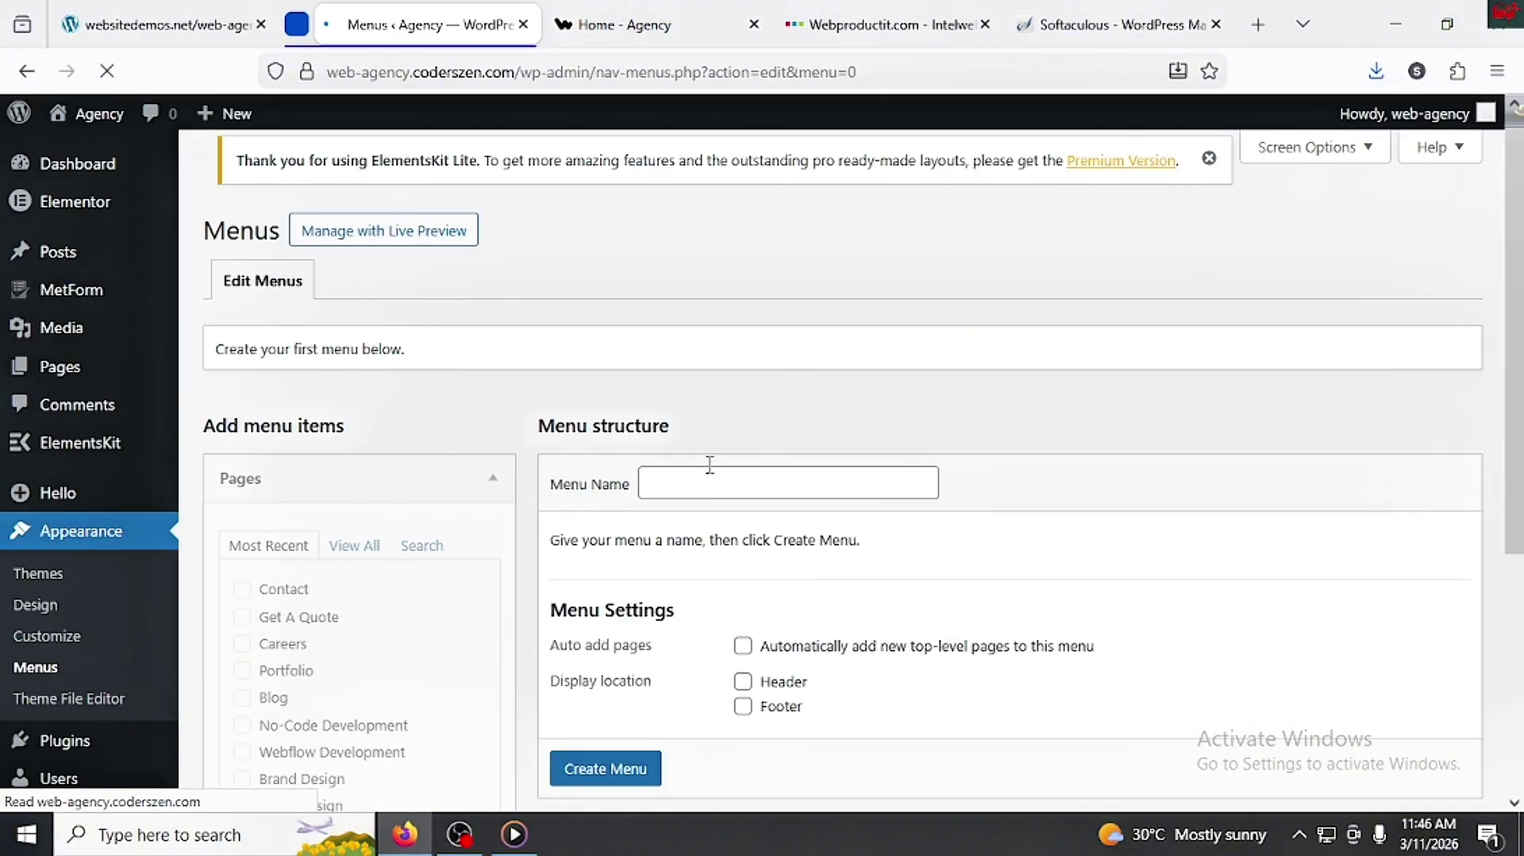
{"action": "left_click", "coordinate": [674, 555]}
{"action": "type", "text": "M"}
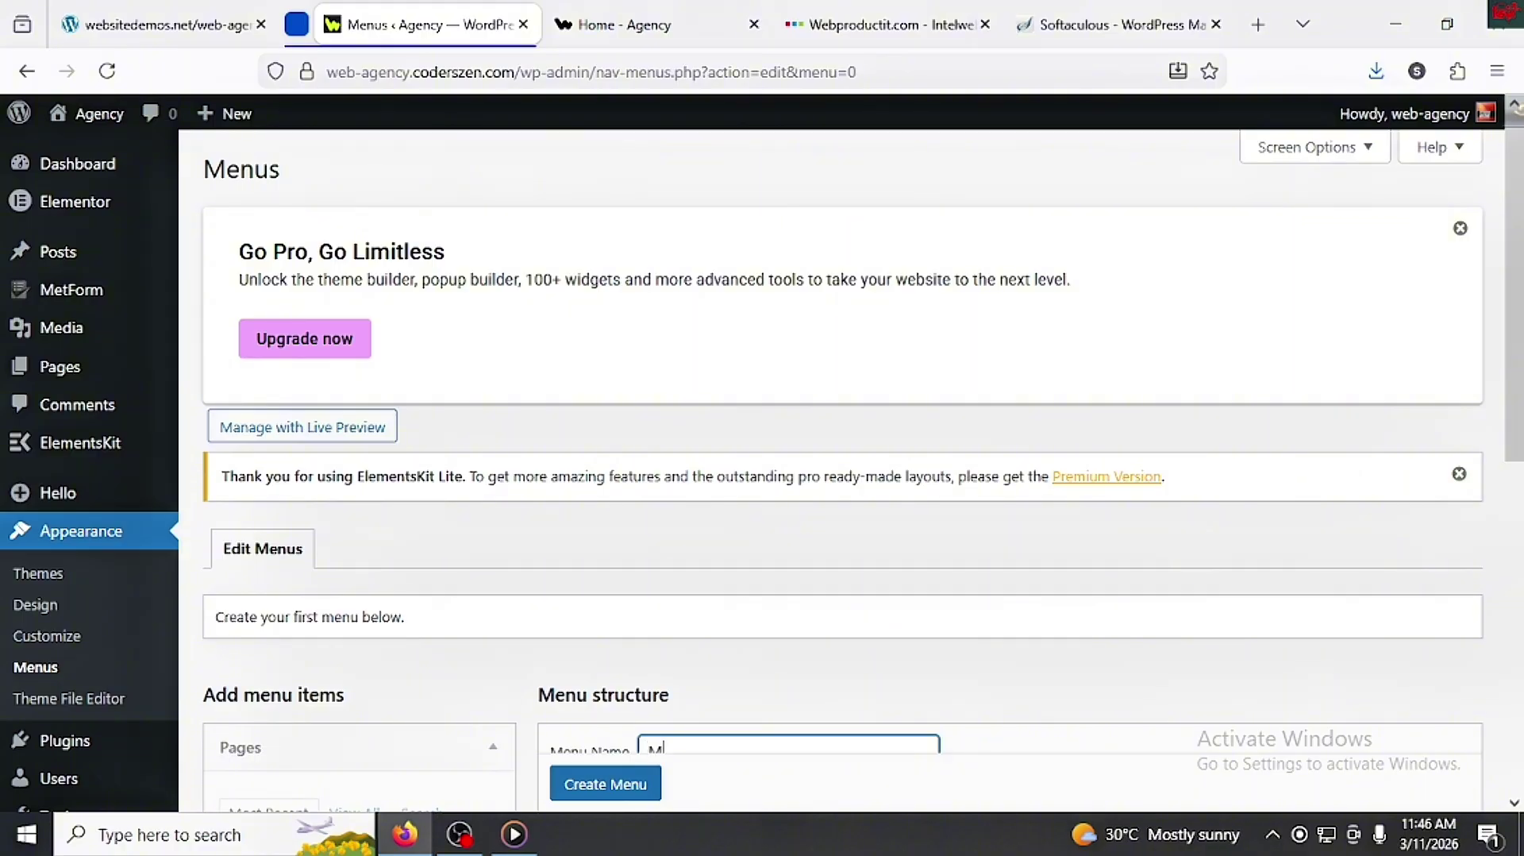
{"action": "type", "text": "enu"}
{"action": "left_click", "coordinate": [1027, 511]}
{"action": "scroll", "coordinate": [893, 587], "scroll_direction": "down", "scroll_amount": 4}
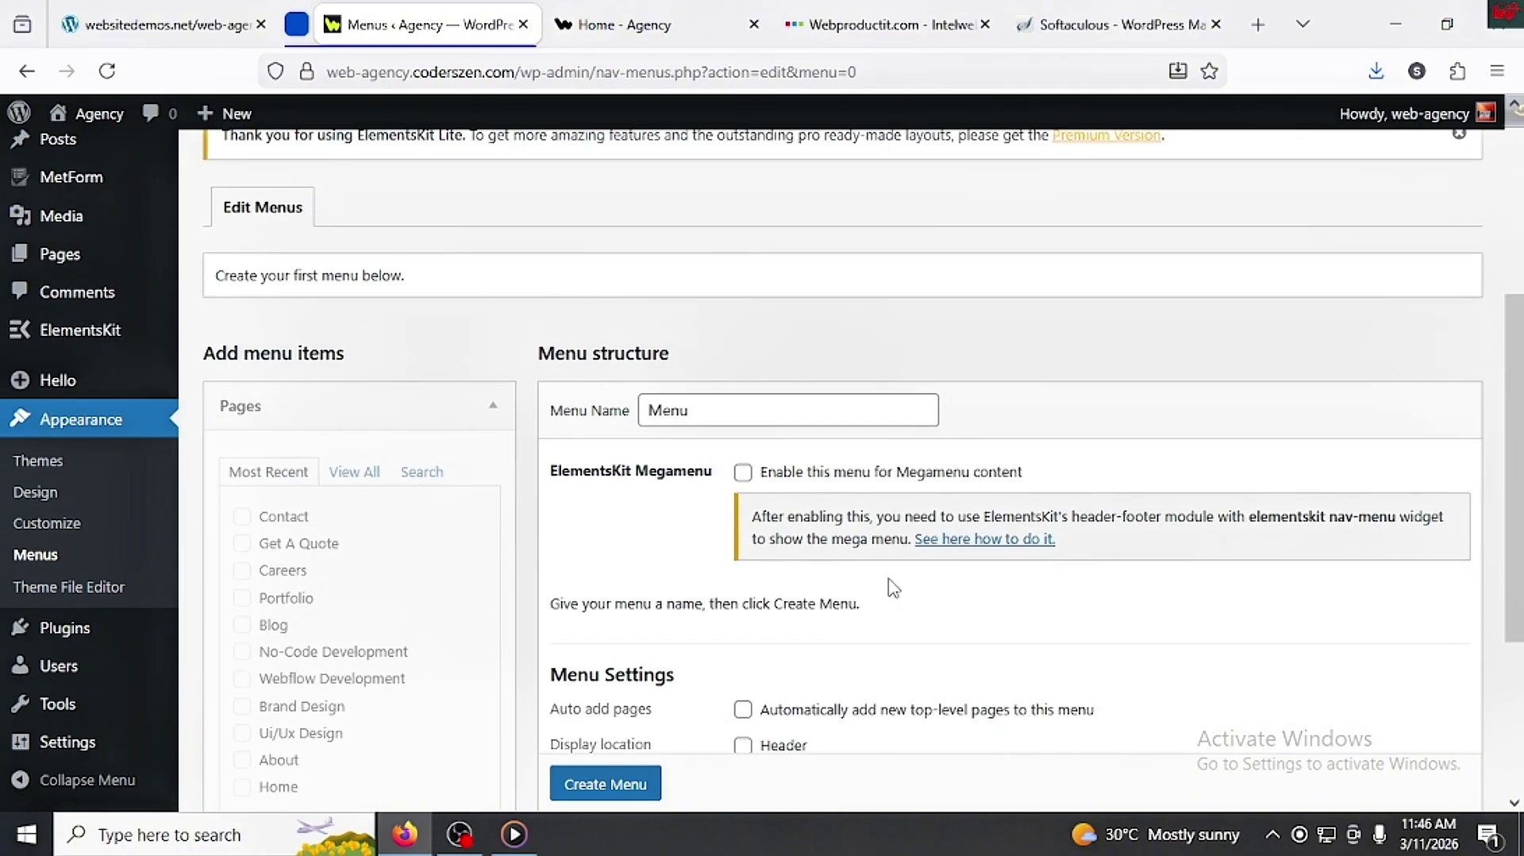
{"action": "left_click", "coordinate": [618, 779]}
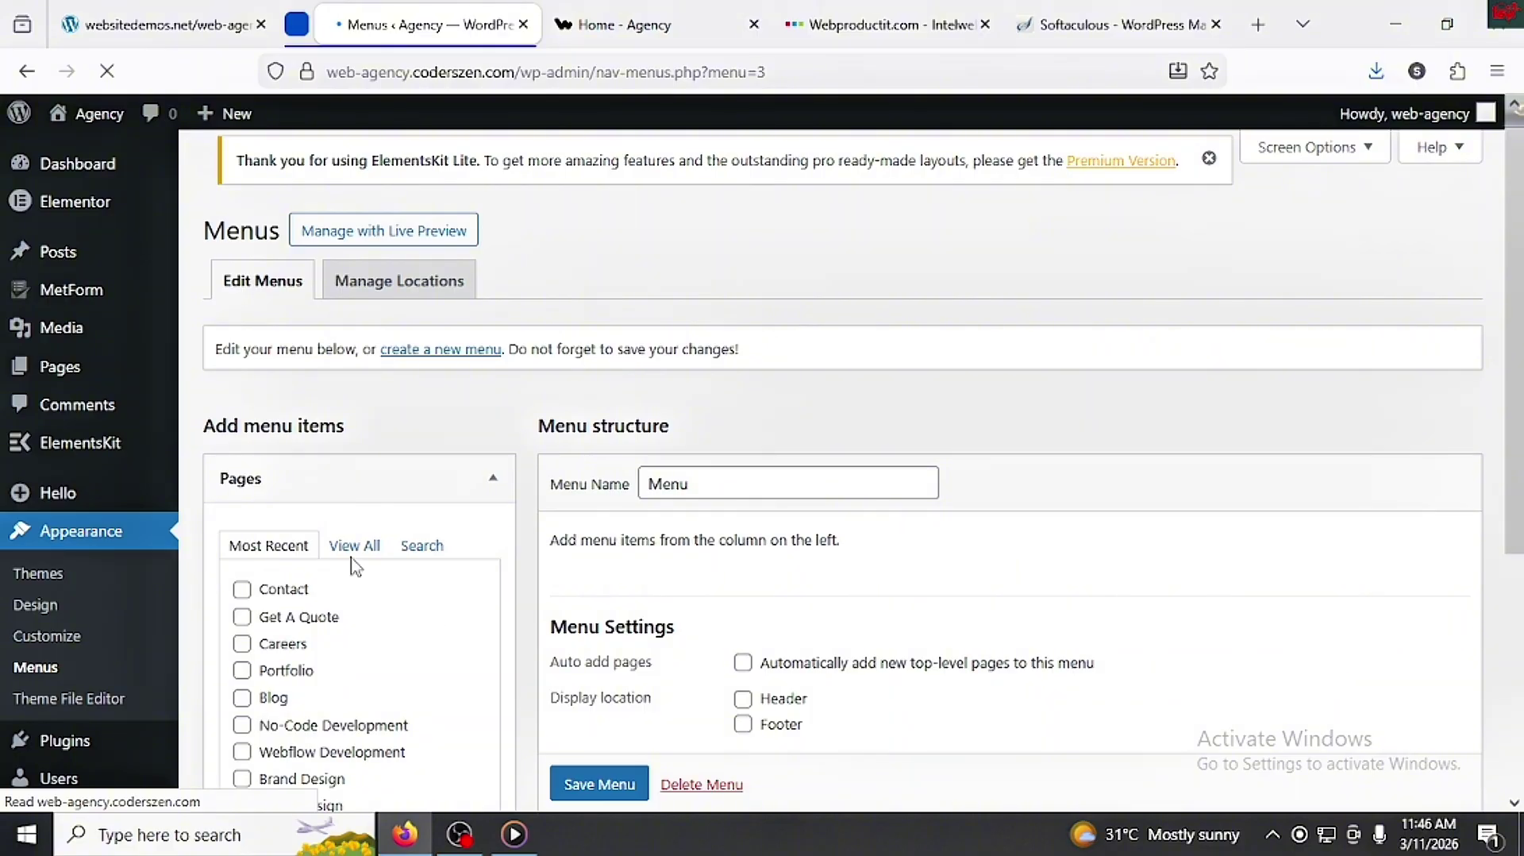
Step: Add all of the site's pages to the new menu at once
{"action": "left_click", "coordinate": [358, 548]}
{"action": "scroll", "coordinate": [363, 558], "scroll_direction": "down", "scroll_amount": 3}
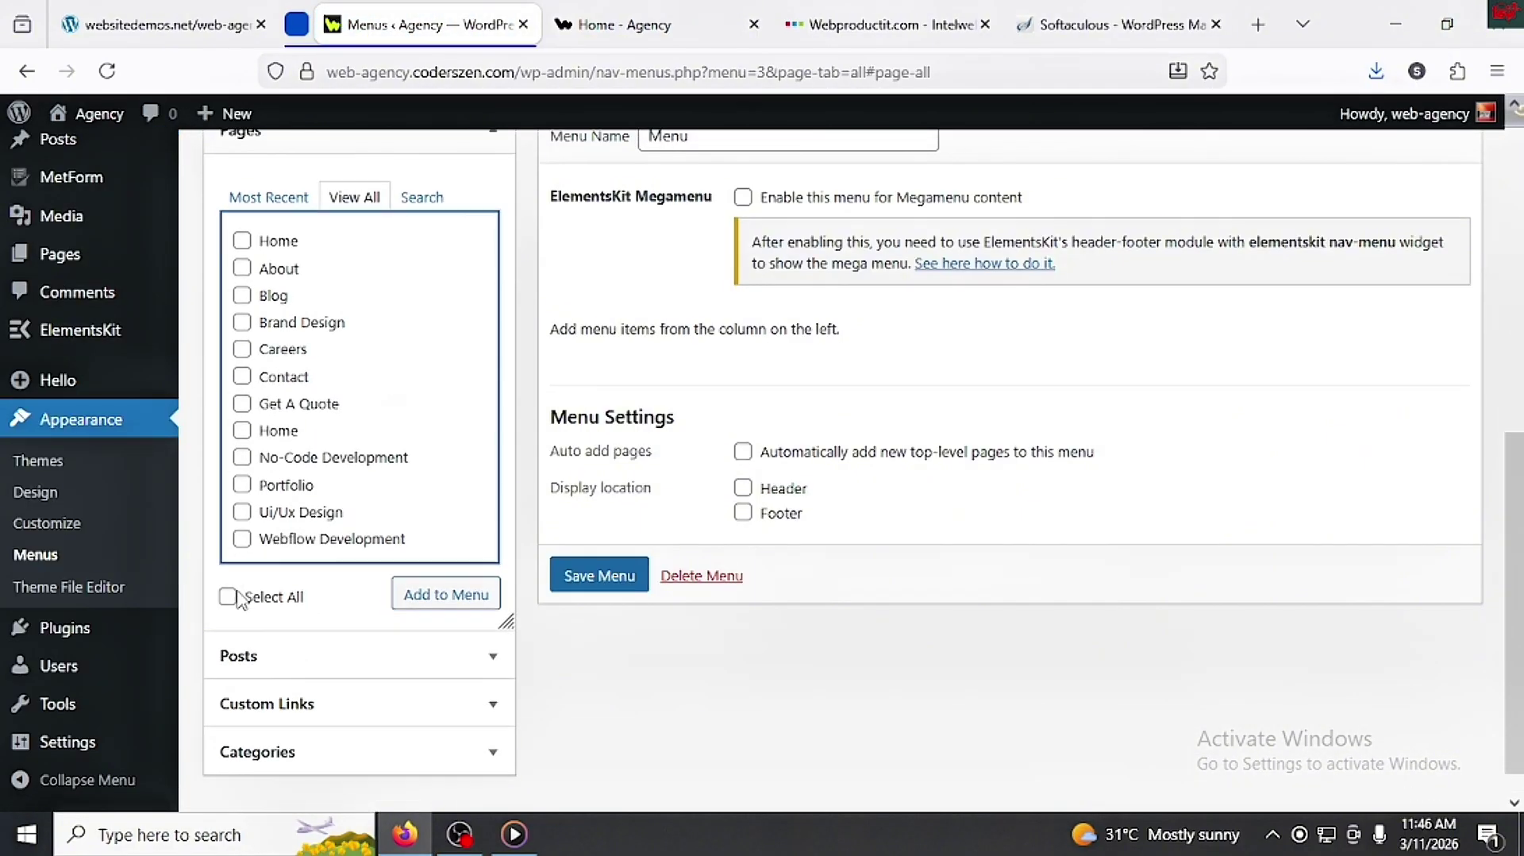
{"action": "left_click", "coordinate": [229, 598]}
{"action": "left_click", "coordinate": [437, 611]}
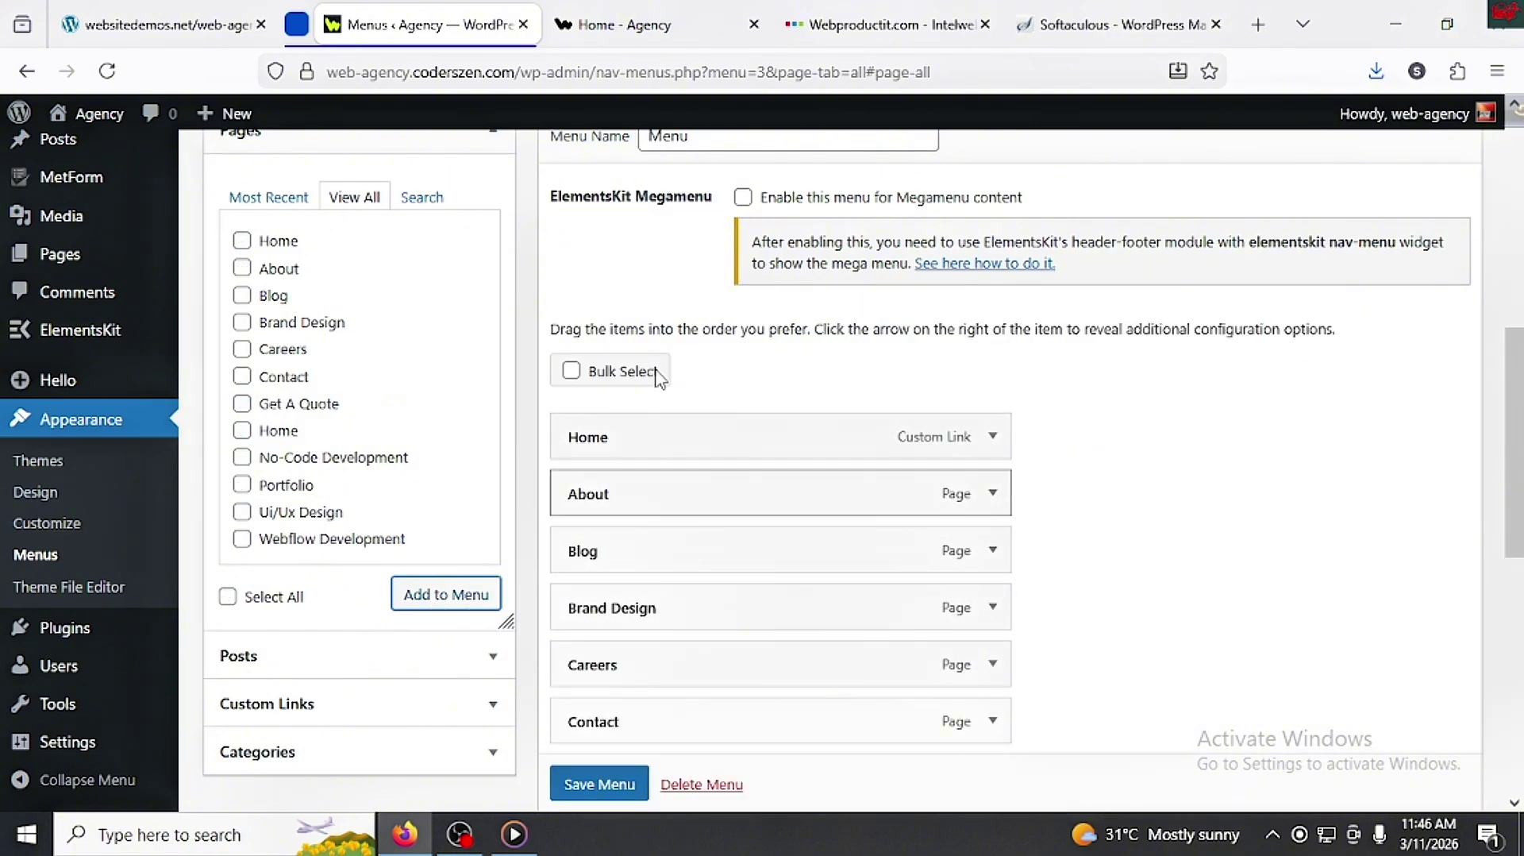
Step: Check the demo site's navigation and remove the Home custom link from the menu
{"action": "left_click", "coordinate": [679, 11]}
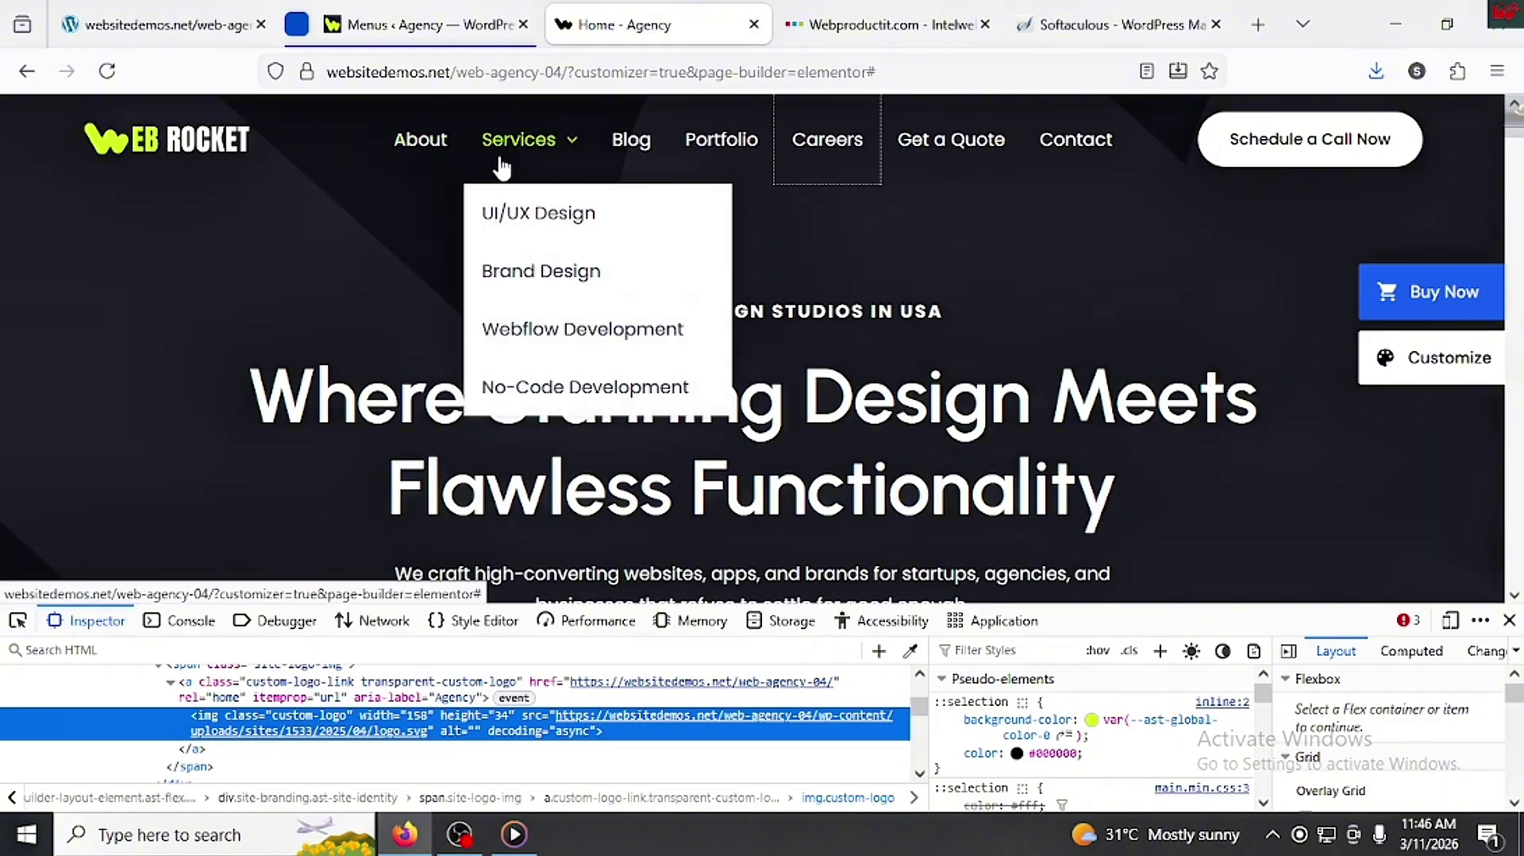
{"action": "left_click", "coordinate": [476, 24]}
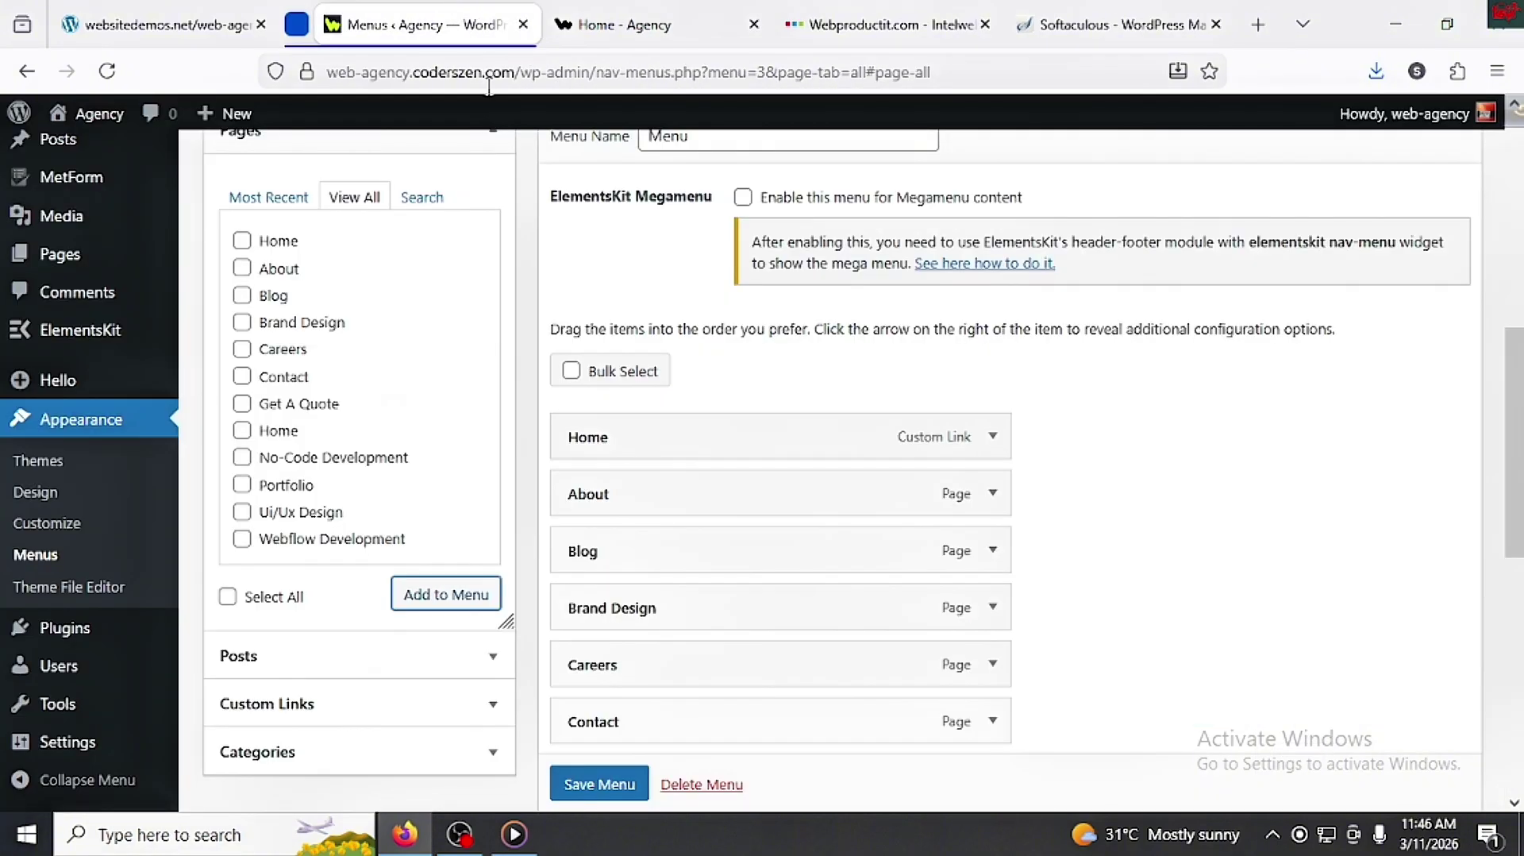
{"action": "left_click", "coordinate": [993, 435]}
{"action": "left_click", "coordinate": [591, 724]}
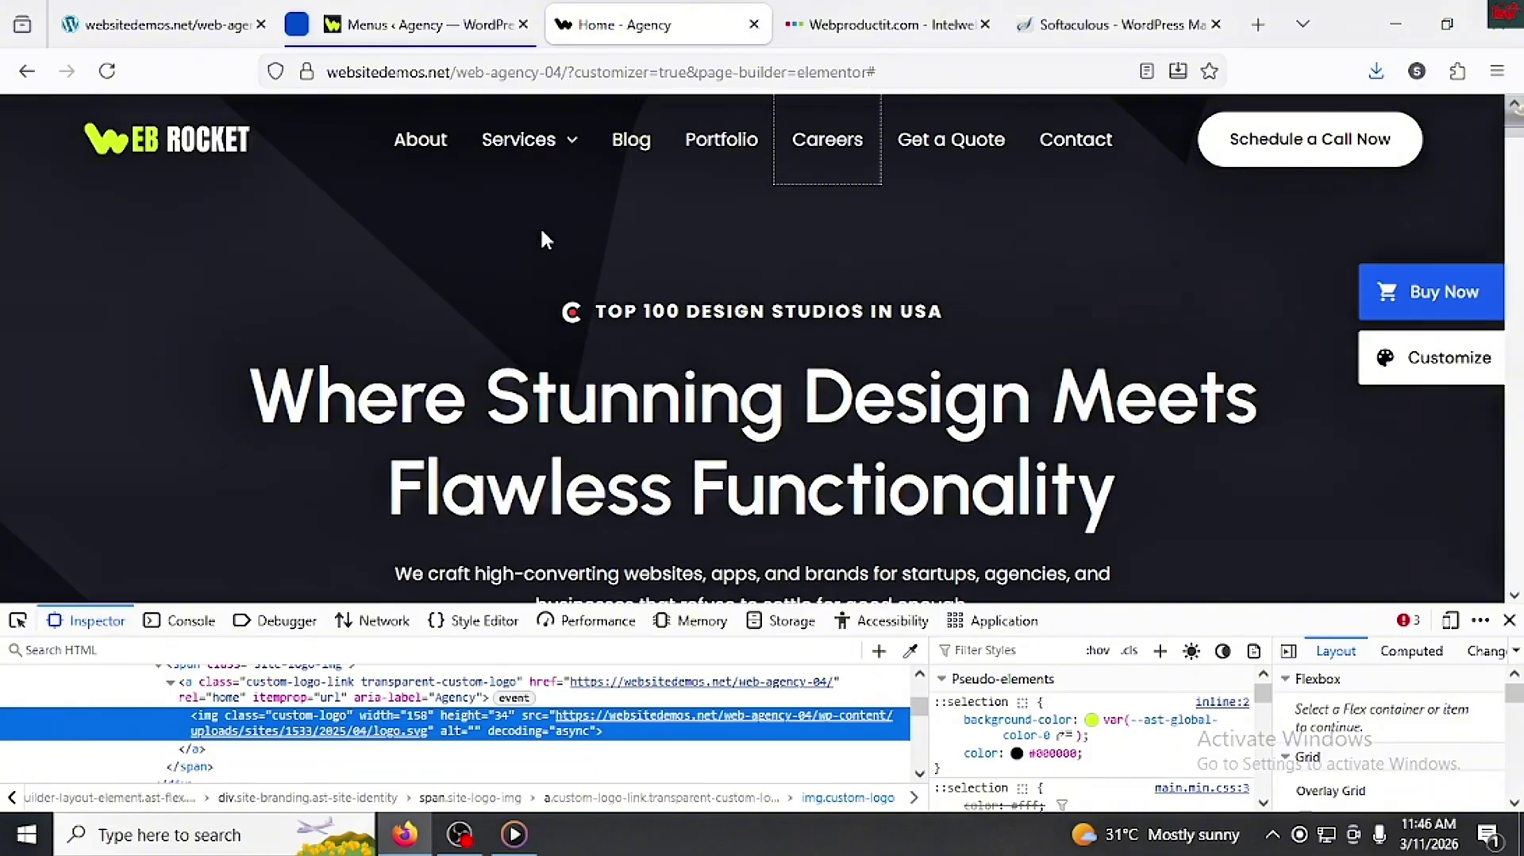
Step: Add a custom link named "Services" with the URL # to the menu
{"action": "left_click", "coordinate": [413, 25]}
{"action": "scroll", "coordinate": [310, 556], "scroll_direction": "down", "scroll_amount": 3}
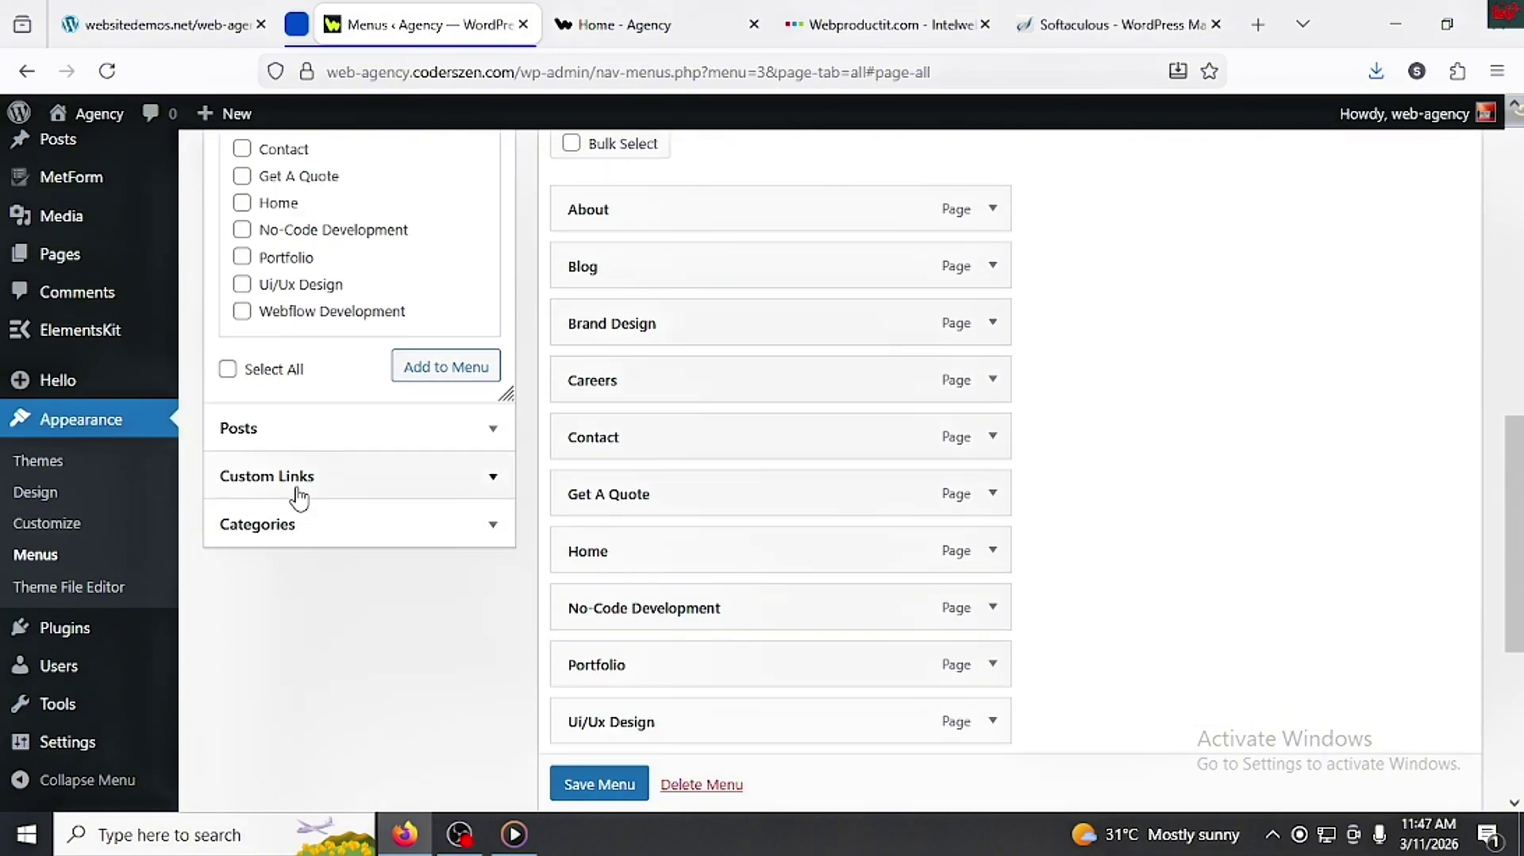
{"action": "left_click", "coordinate": [299, 495]}
{"action": "left_click", "coordinate": [325, 397]}
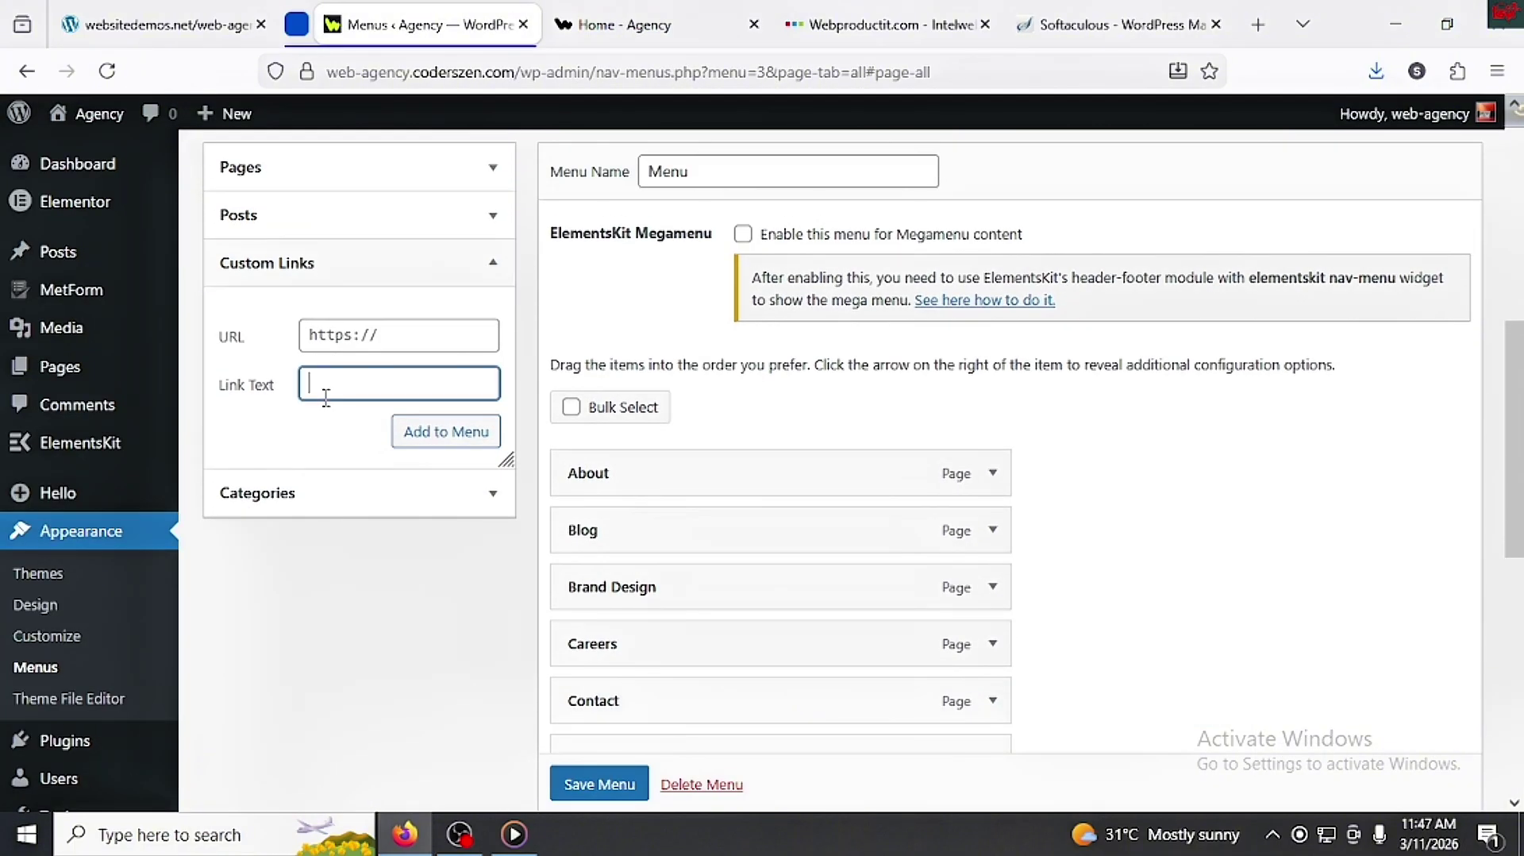
{"action": "type", "text": "Services"}
{"action": "left_click", "coordinate": [324, 336]}
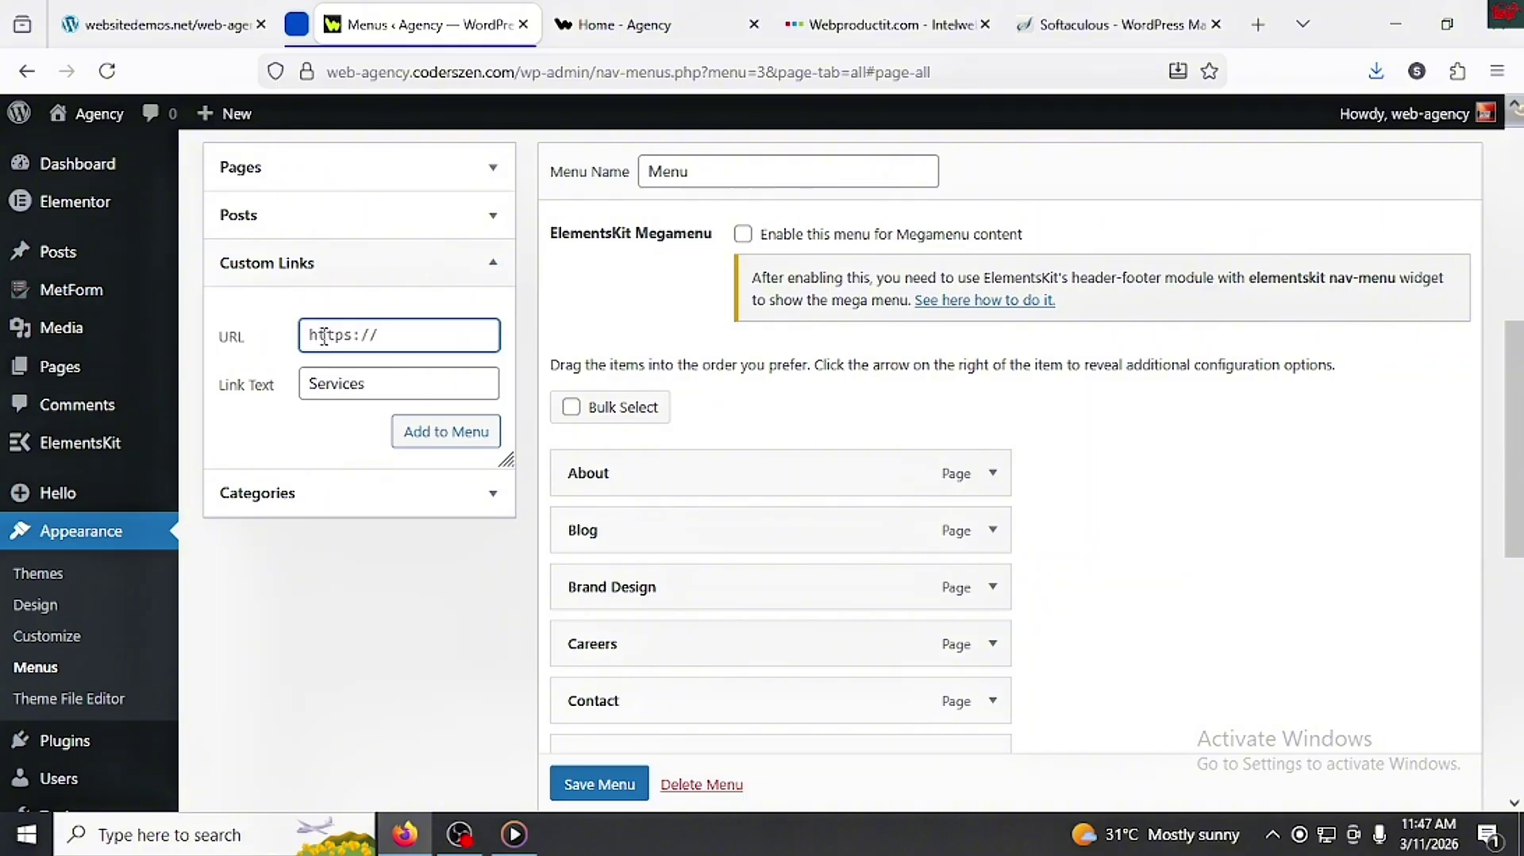
{"action": "key", "text": "ctrl+a"}
{"action": "type", "text": "#"}
{"action": "left_click", "coordinate": [444, 431]}
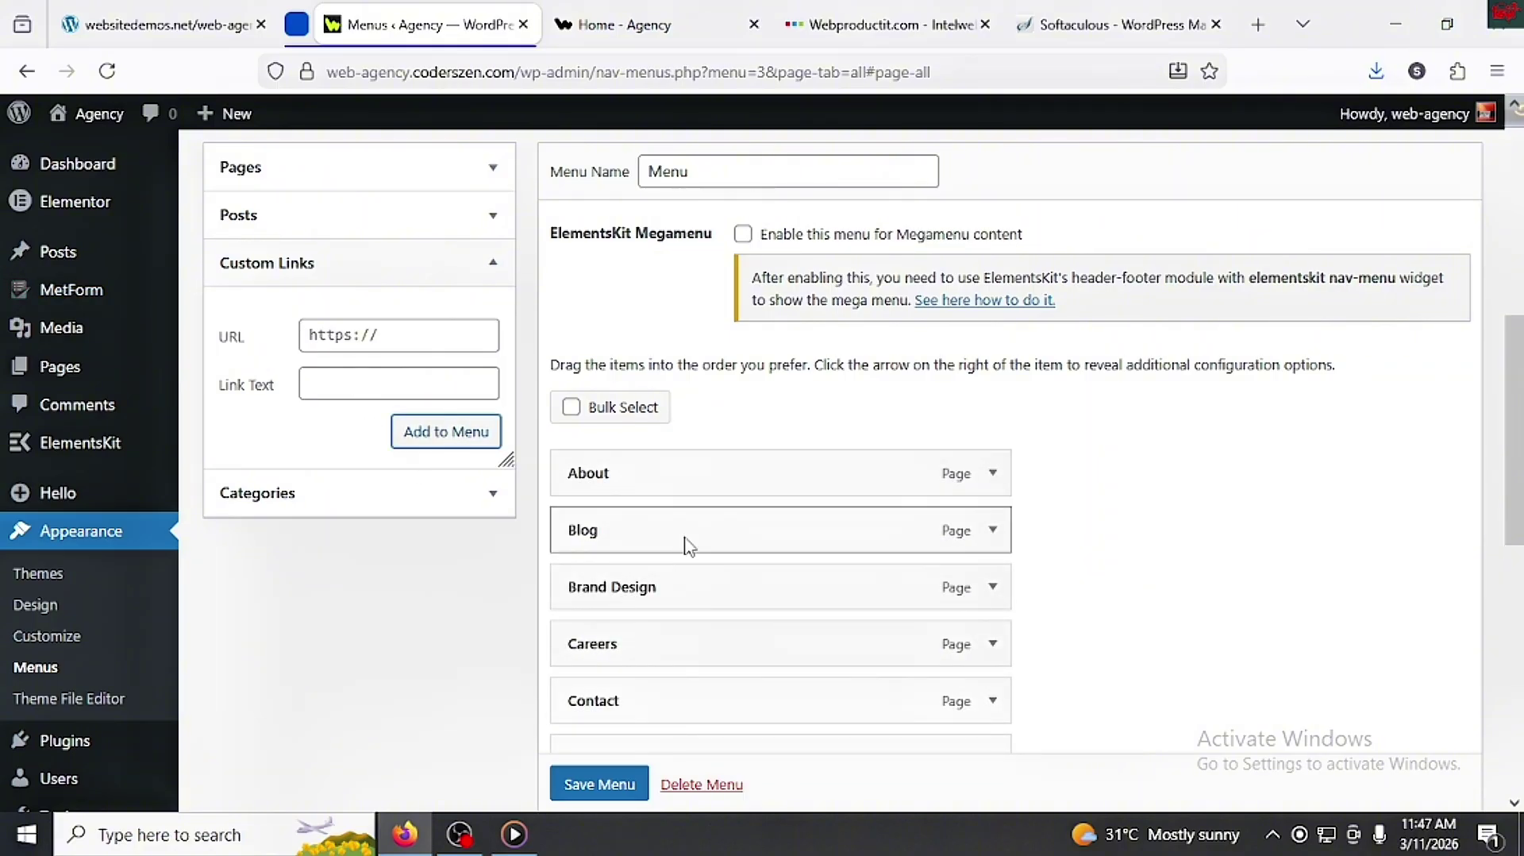
Step: Place the Services item directly below About and nest Brand Design under it as a sub item
{"action": "scroll", "coordinate": [703, 607], "scroll_direction": "down", "scroll_amount": 8}
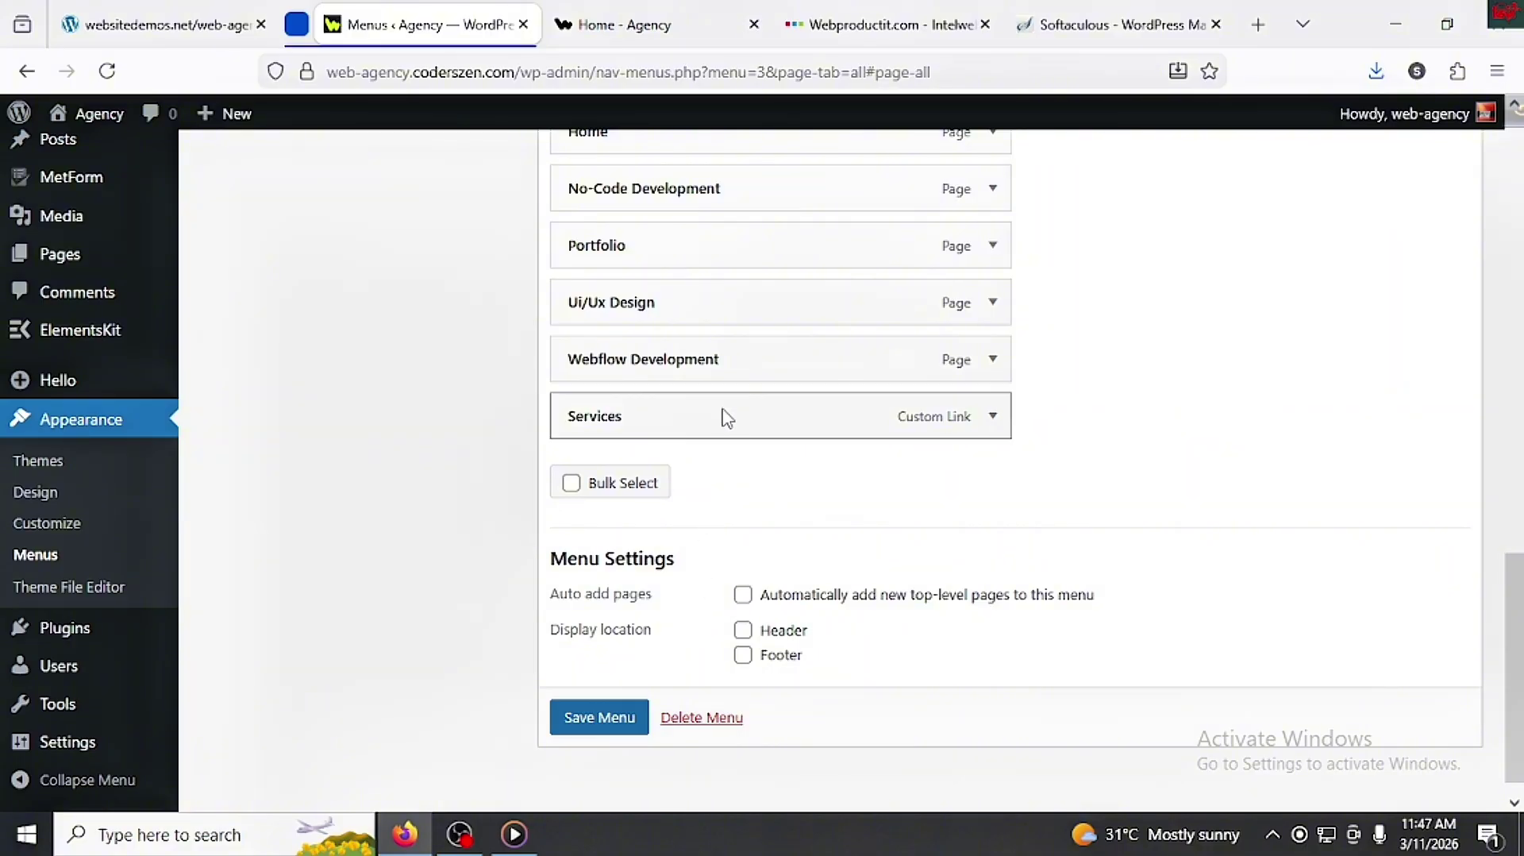
{"action": "left_click_drag", "start_coordinate": [727, 418], "coordinate": [735, 501]}
{"action": "scroll", "coordinate": [704, 565], "scroll_direction": "down", "scroll_amount": 2}
{"action": "scroll", "coordinate": [697, 649], "scroll_direction": "down", "scroll_amount": 4}
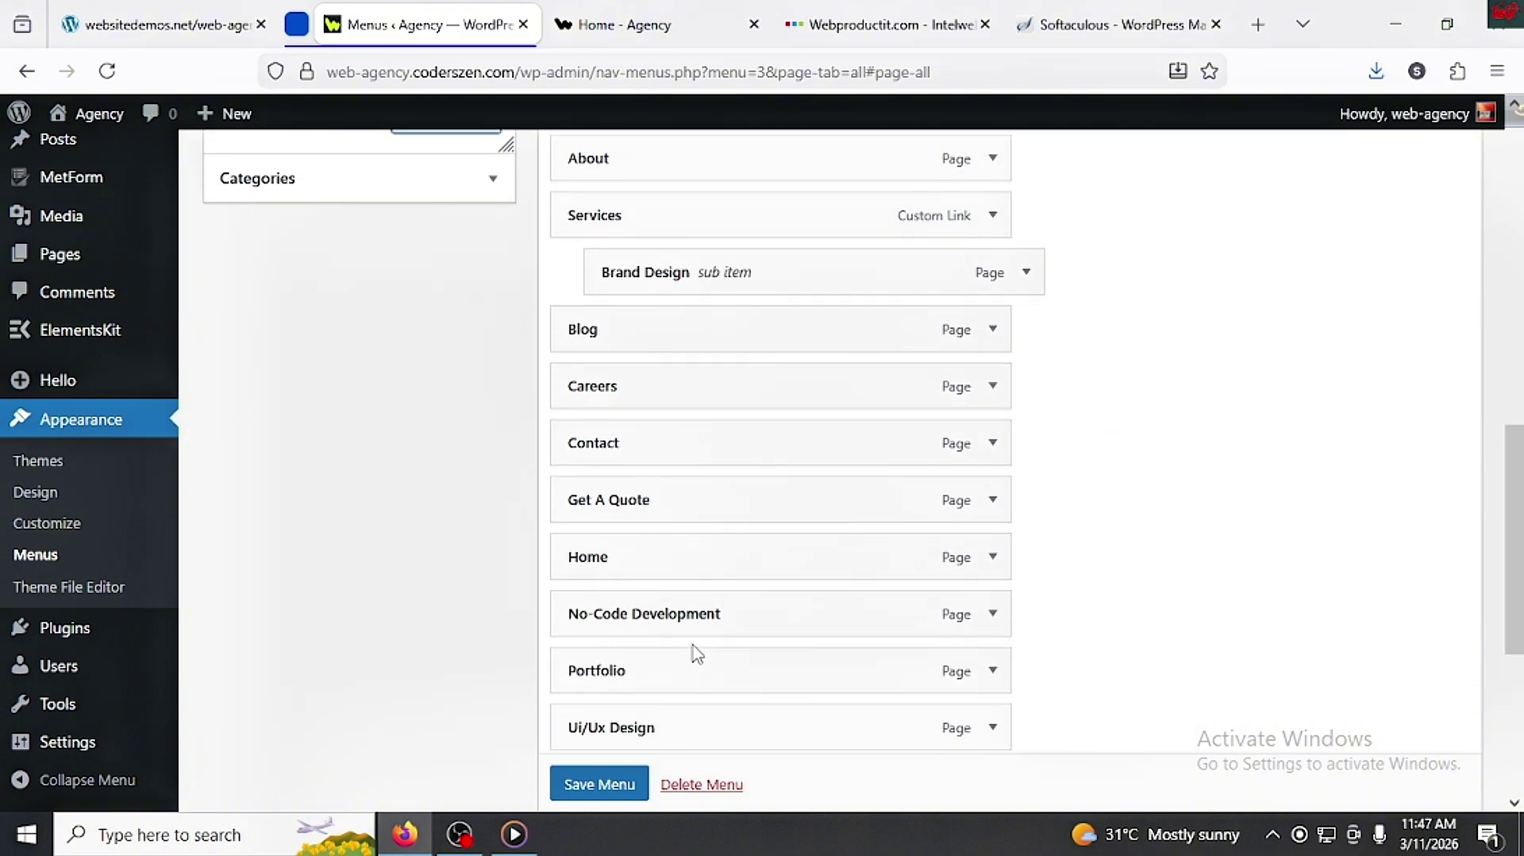
Step: Nest No-Code Development, Ui/Ux Design and Webflow Development under Services, with Ui/Ux Design and Webflow Development above No-Code Development
{"action": "left_click_drag", "start_coordinate": [704, 618], "coordinate": [750, 355]}
{"action": "scroll", "coordinate": [690, 635], "scroll_direction": "down", "scroll_amount": 2}
{"action": "left_click_drag", "start_coordinate": [684, 627], "coordinate": [731, 228]}
{"action": "scroll", "coordinate": [726, 445], "scroll_direction": "down", "scroll_amount": 3}
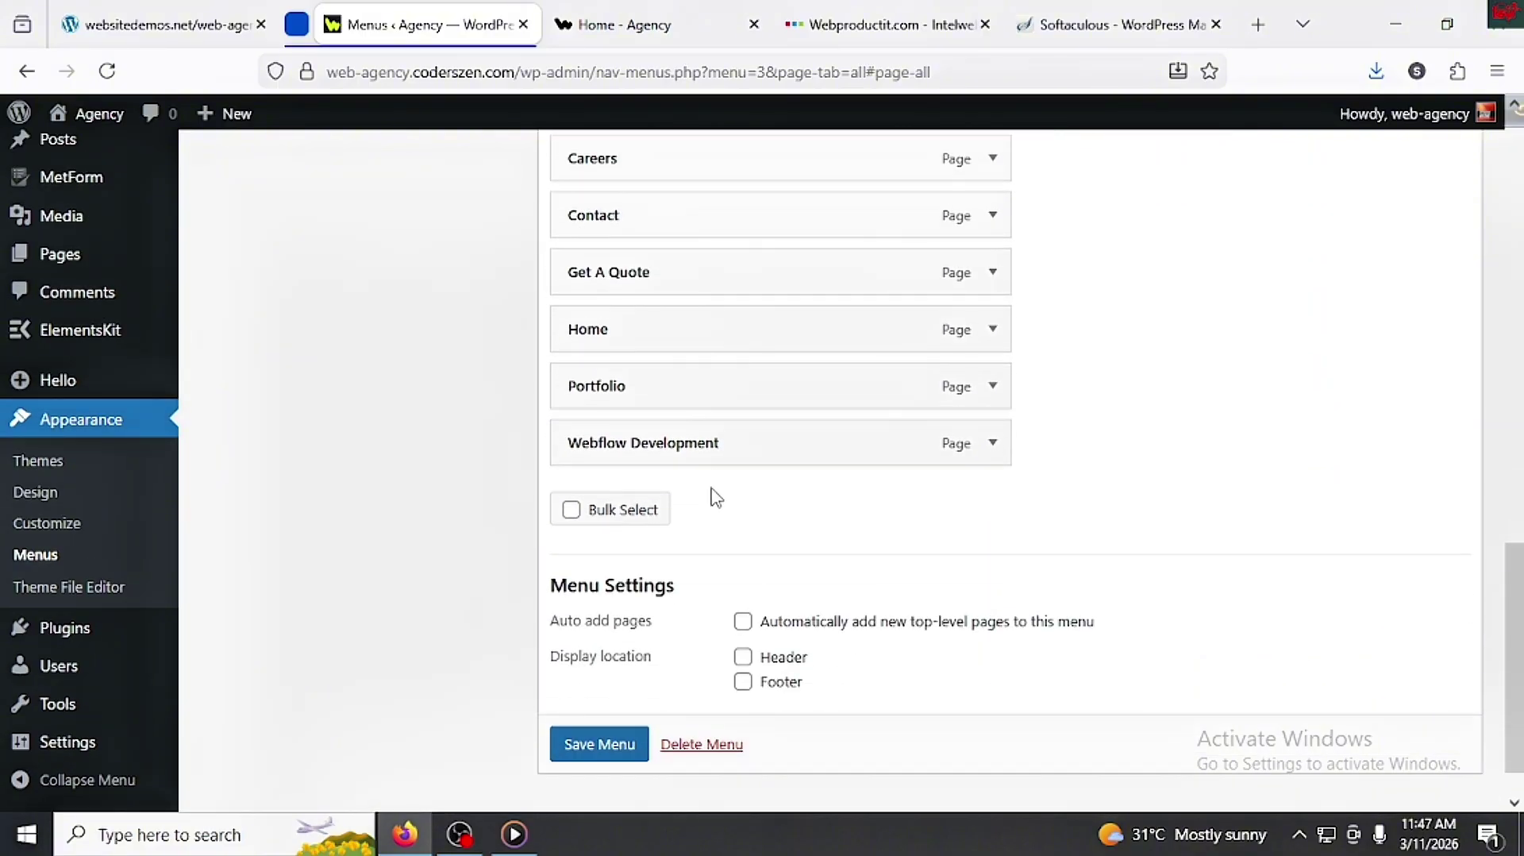
{"action": "left_click_drag", "start_coordinate": [714, 457], "coordinate": [769, 312]}
{"action": "scroll", "coordinate": [770, 312], "scroll_direction": "up", "scroll_amount": 2}
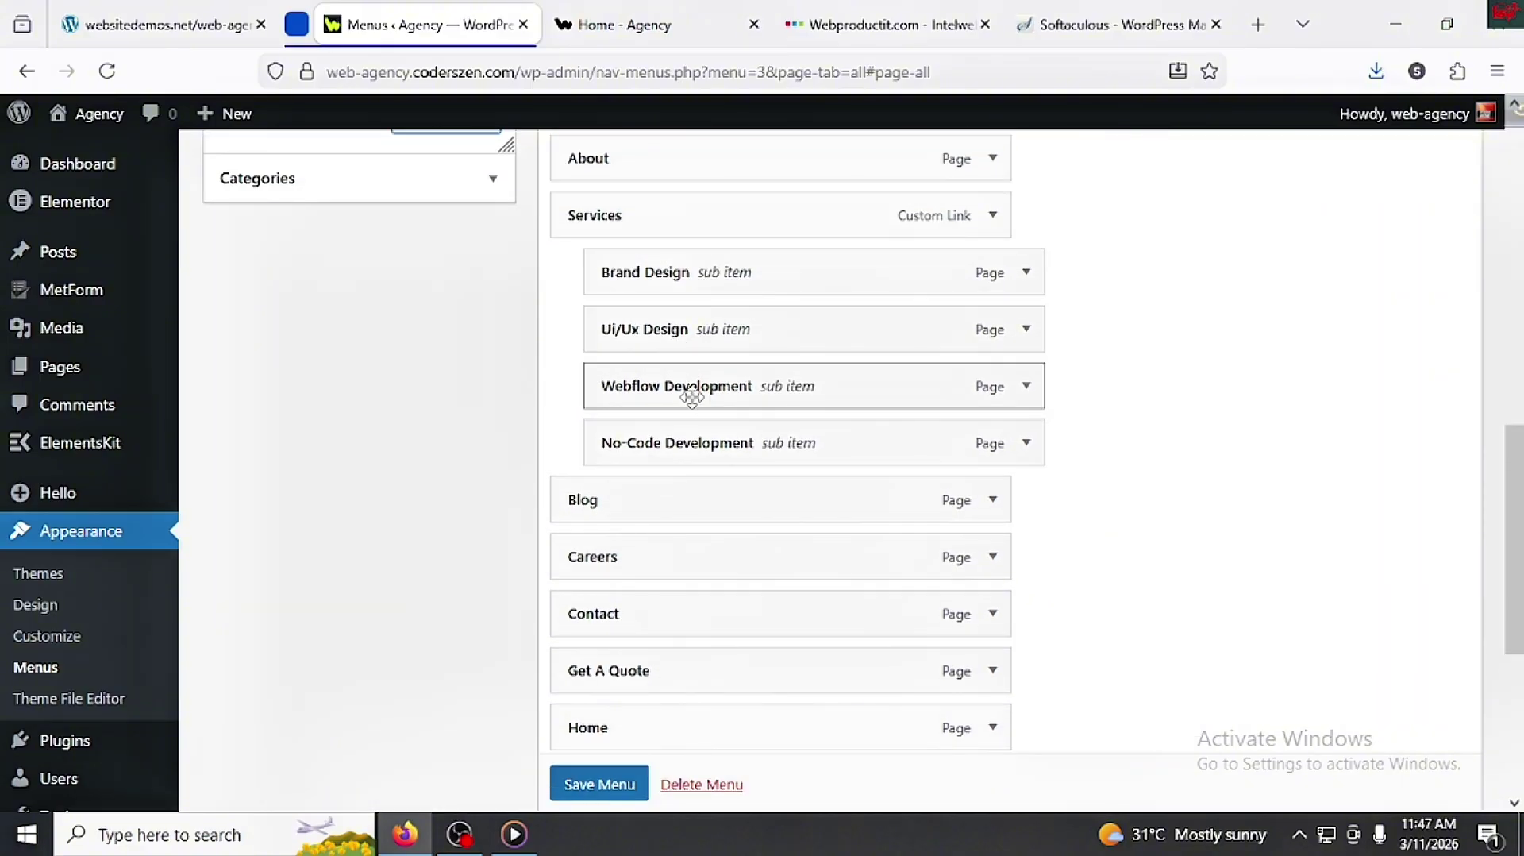
Step: Match the demo's Services submenu order by moving Ui/Ux Design above Brand Design
{"action": "left_click", "coordinate": [647, 32]}
{"action": "mouse_move", "coordinate": [505, 151]}
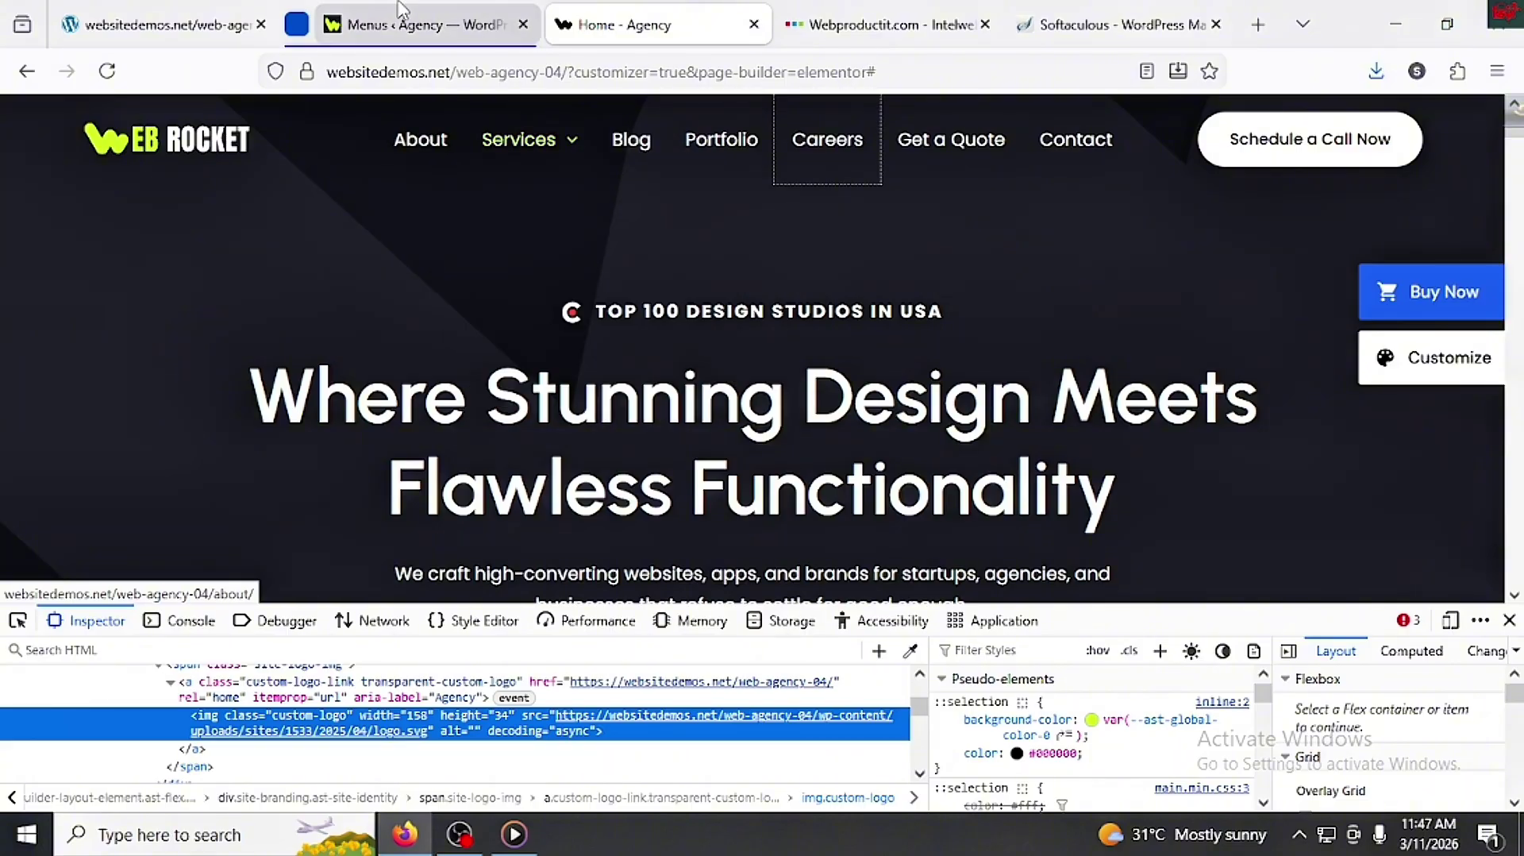
{"action": "left_click", "coordinate": [421, 24]}
{"action": "left_click_drag", "start_coordinate": [677, 323], "coordinate": [670, 286]}
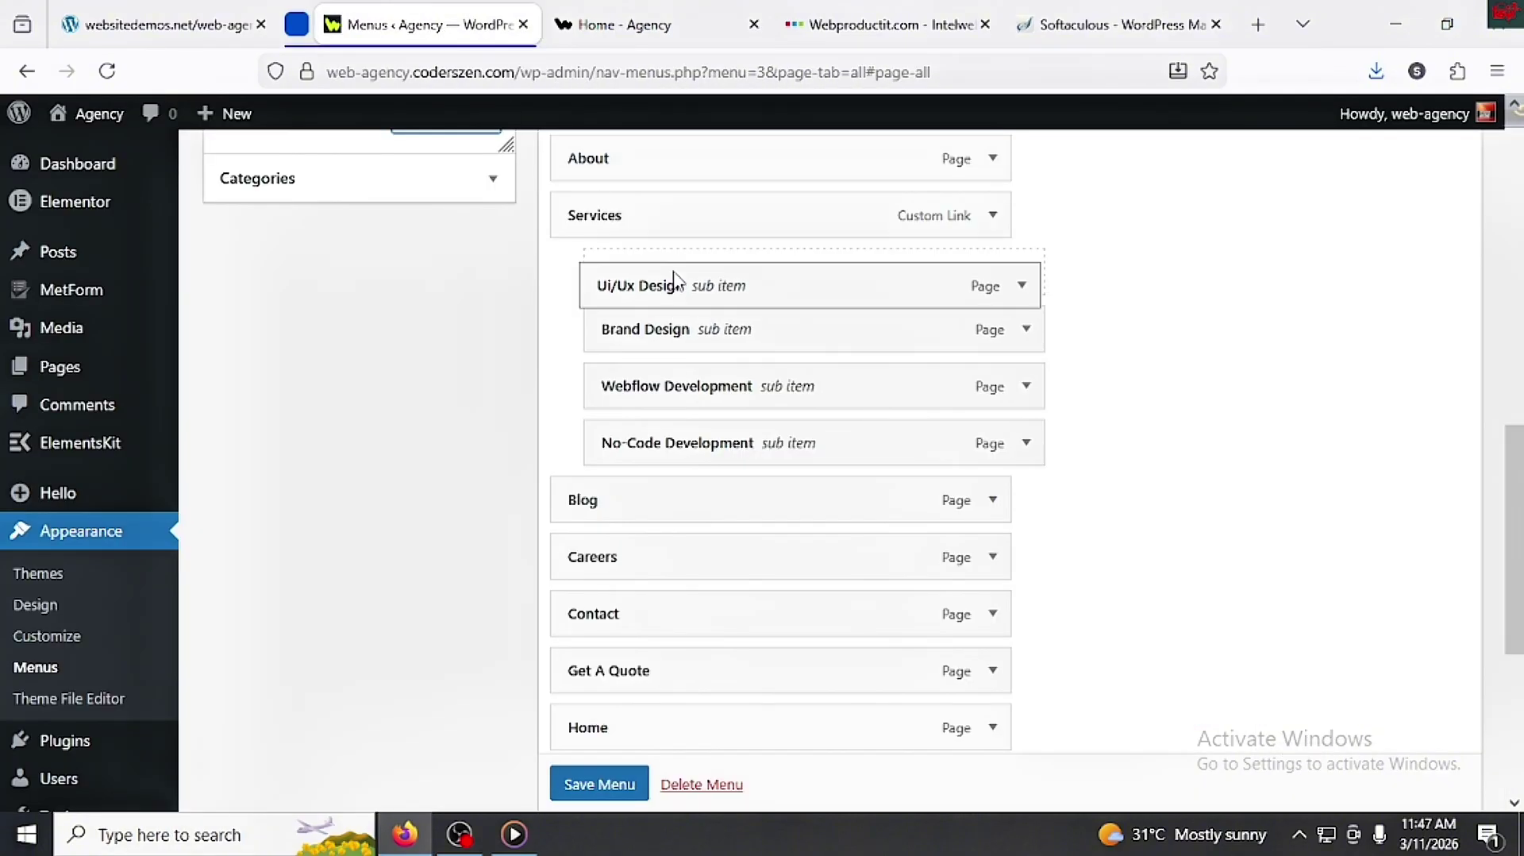
Step: Match the demo's navigation order by moving Portfolio directly below Blog and Get A Quote above Contact
{"action": "scroll", "coordinate": [675, 309], "scroll_direction": "down", "scroll_amount": 2}
{"action": "left_click", "coordinate": [599, 12]}
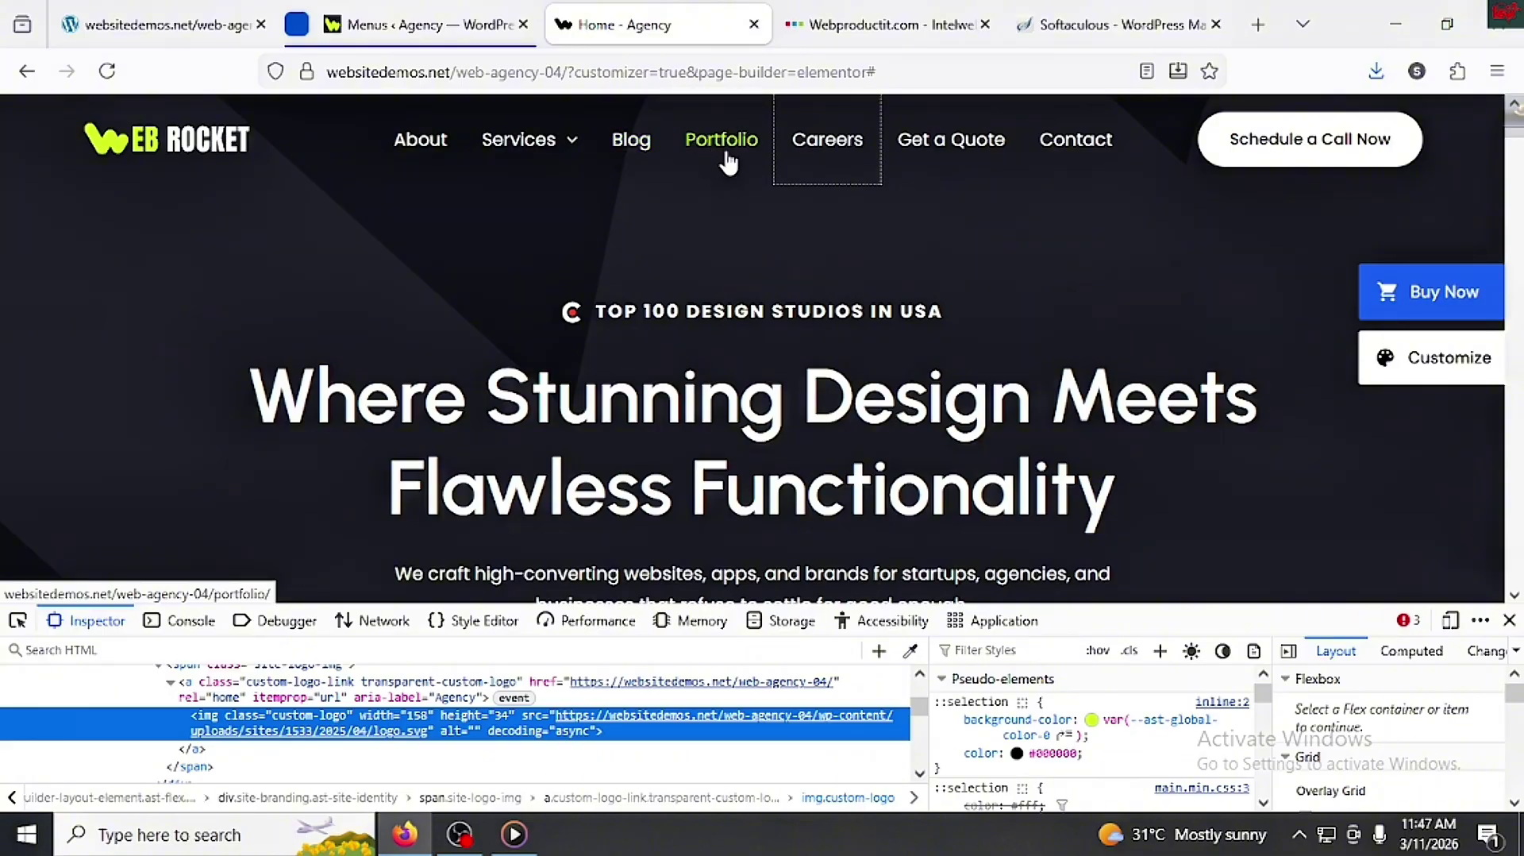
{"action": "left_click", "coordinate": [476, 25]}
{"action": "scroll", "coordinate": [699, 556], "scroll_direction": "down", "scroll_amount": 2}
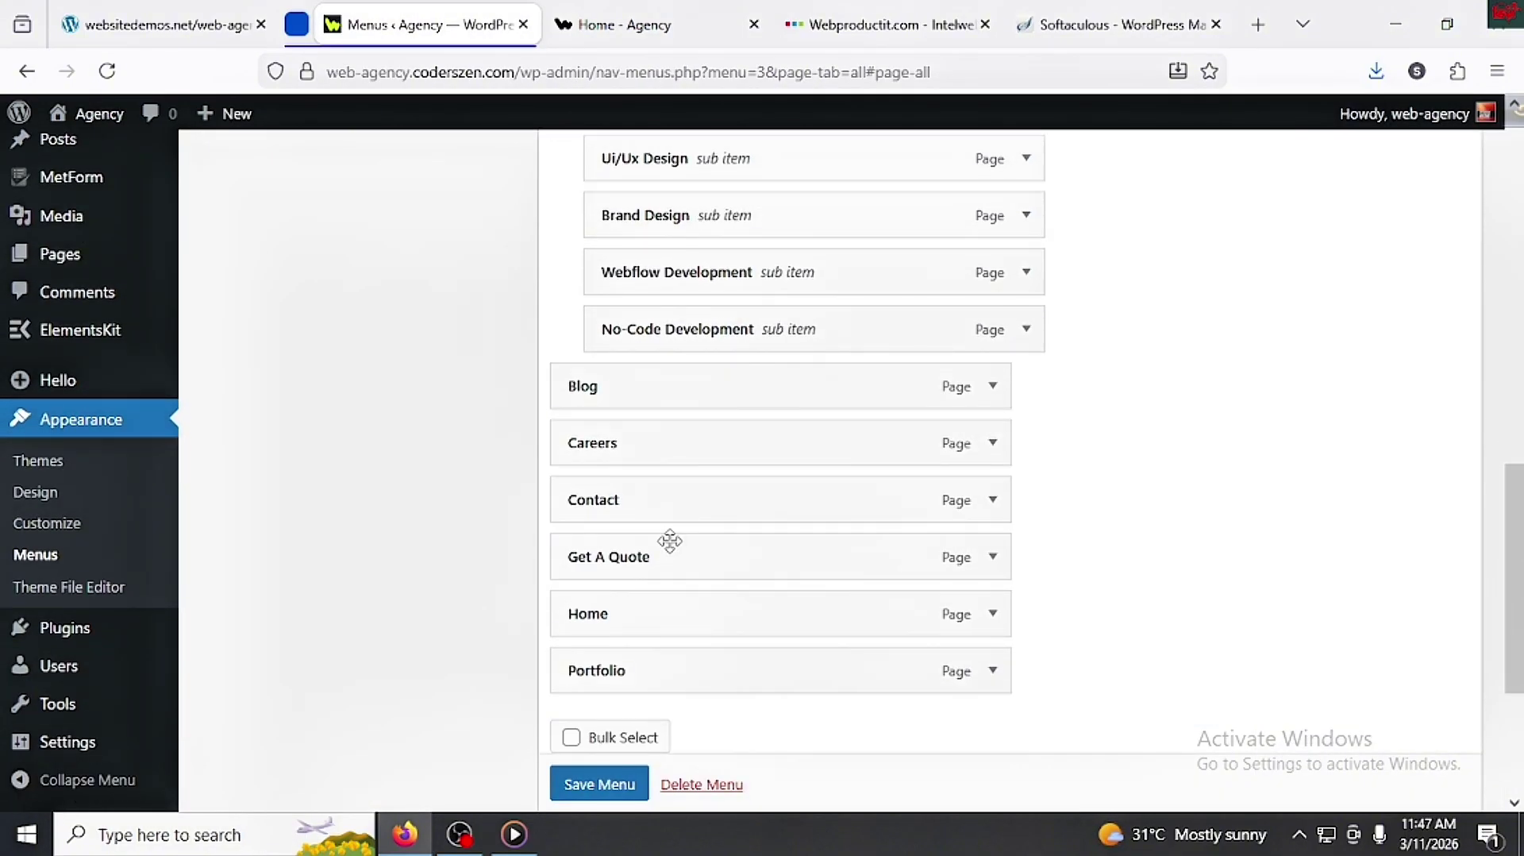
{"action": "left_click_drag", "start_coordinate": [691, 657], "coordinate": [695, 441]}
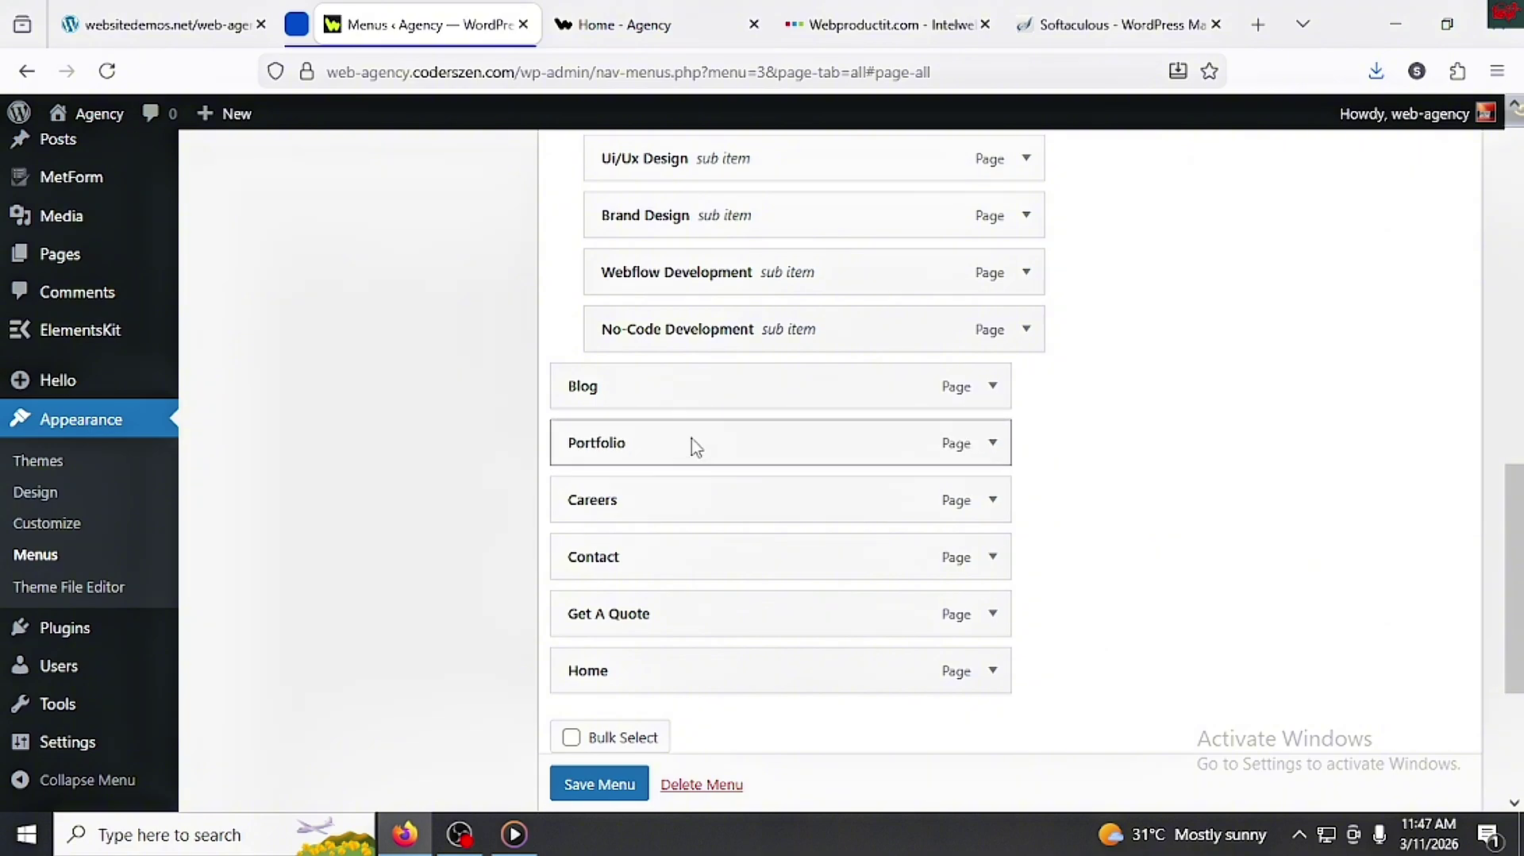
{"action": "left_click_drag", "start_coordinate": [660, 625], "coordinate": [665, 568]}
Step: Remove the Home page item from the end of the menu and save the menu
{"action": "left_click", "coordinate": [988, 675]}
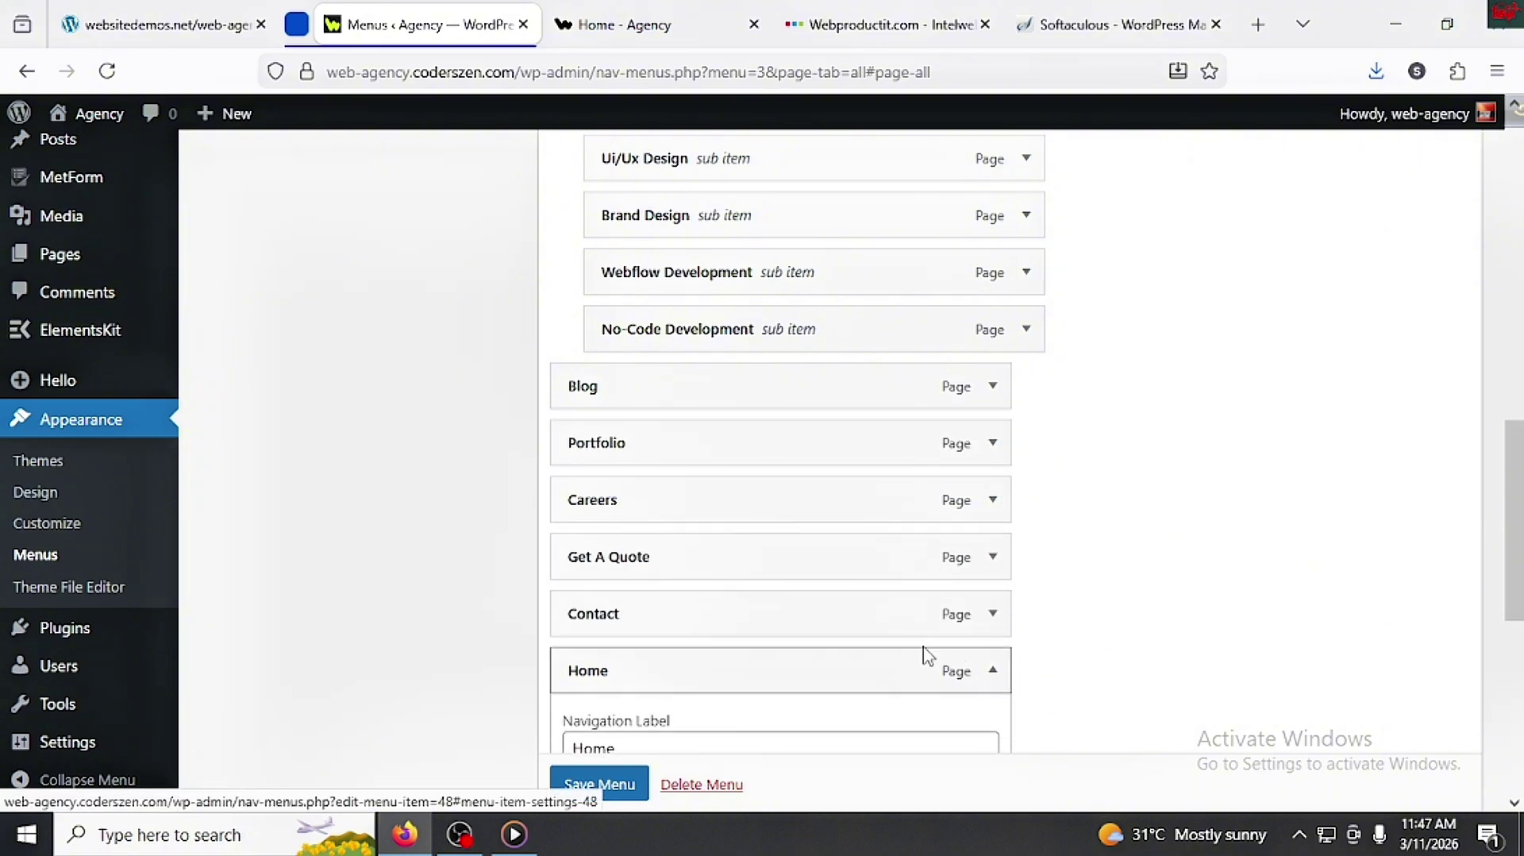
{"action": "scroll", "coordinate": [834, 657], "scroll_direction": "down", "scroll_amount": 4}
{"action": "left_click", "coordinate": [588, 714]}
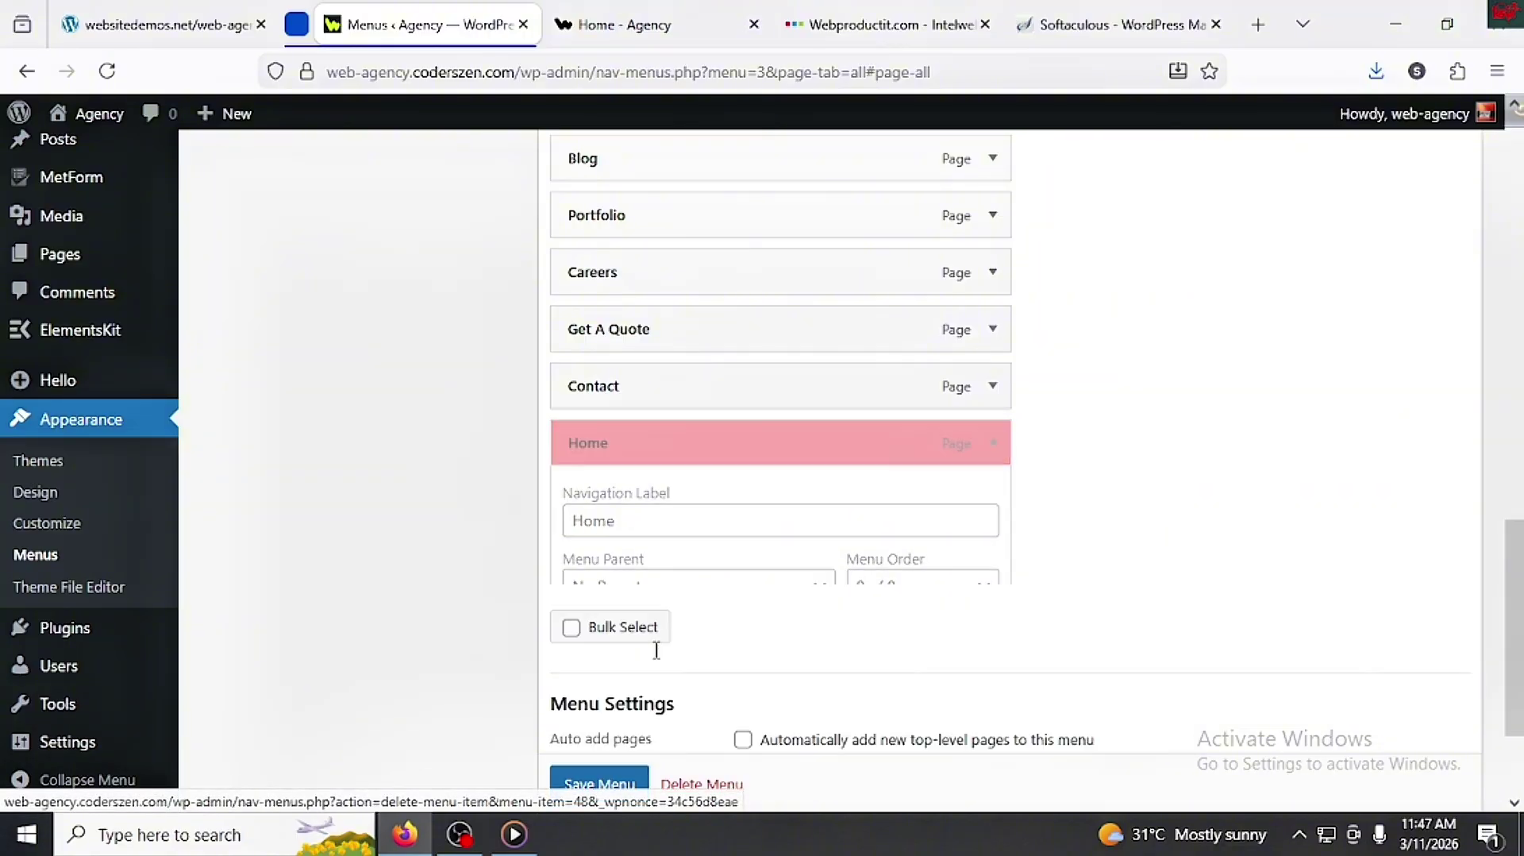
{"action": "left_click", "coordinate": [608, 690]}
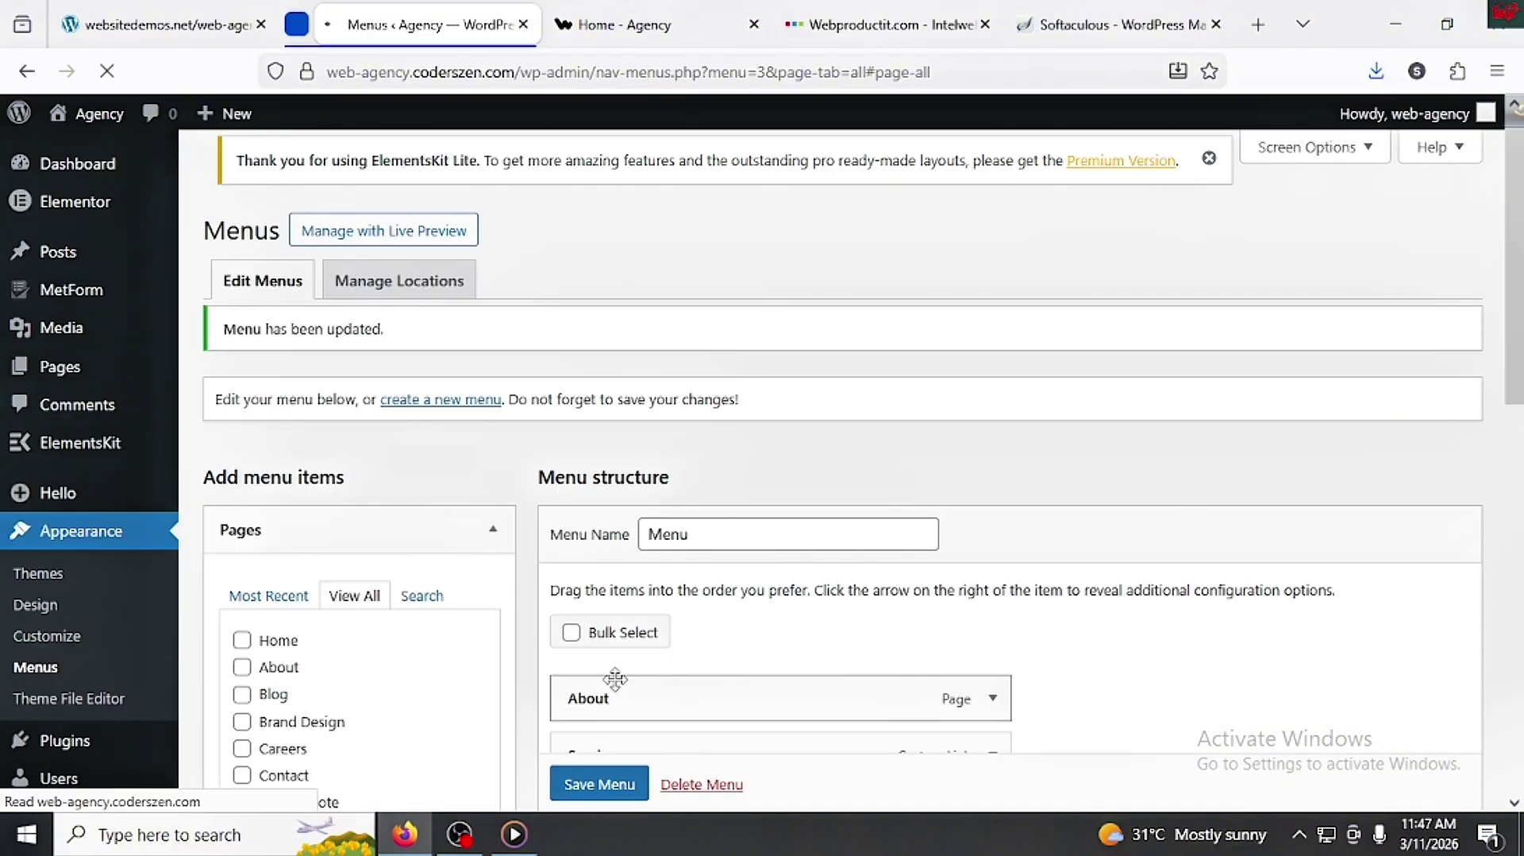
Step: Review the saved menu and open the Agency site's front end in a new tab to check its header
{"action": "scroll", "coordinate": [604, 687], "scroll_direction": "down", "scroll_amount": 5}
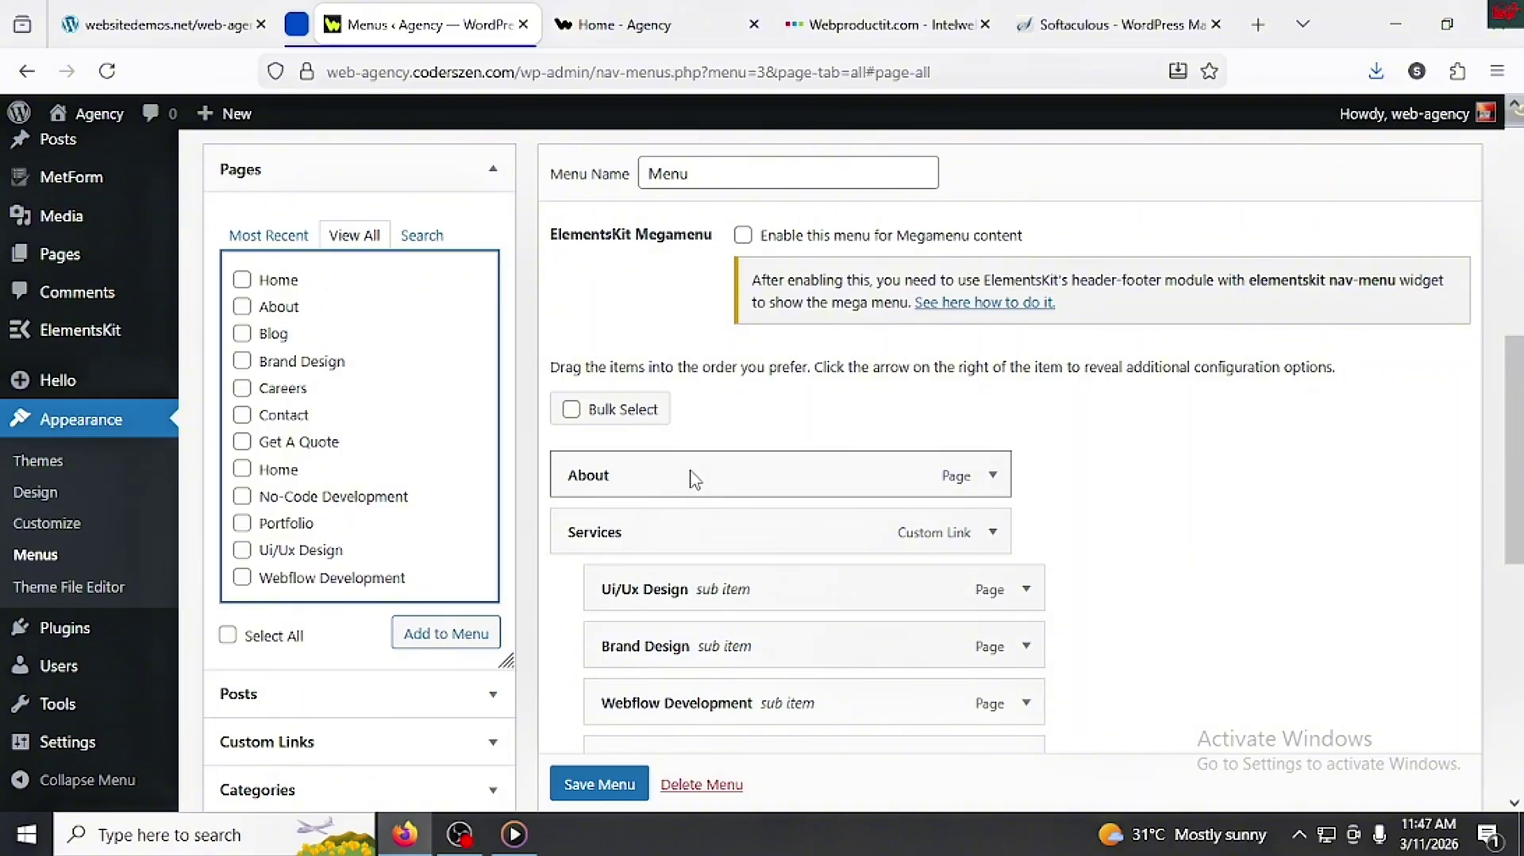
{"action": "scroll", "coordinate": [692, 479], "scroll_direction": "up", "scroll_amount": 2}
{"action": "scroll", "coordinate": [692, 479], "scroll_direction": "up", "scroll_amount": 2}
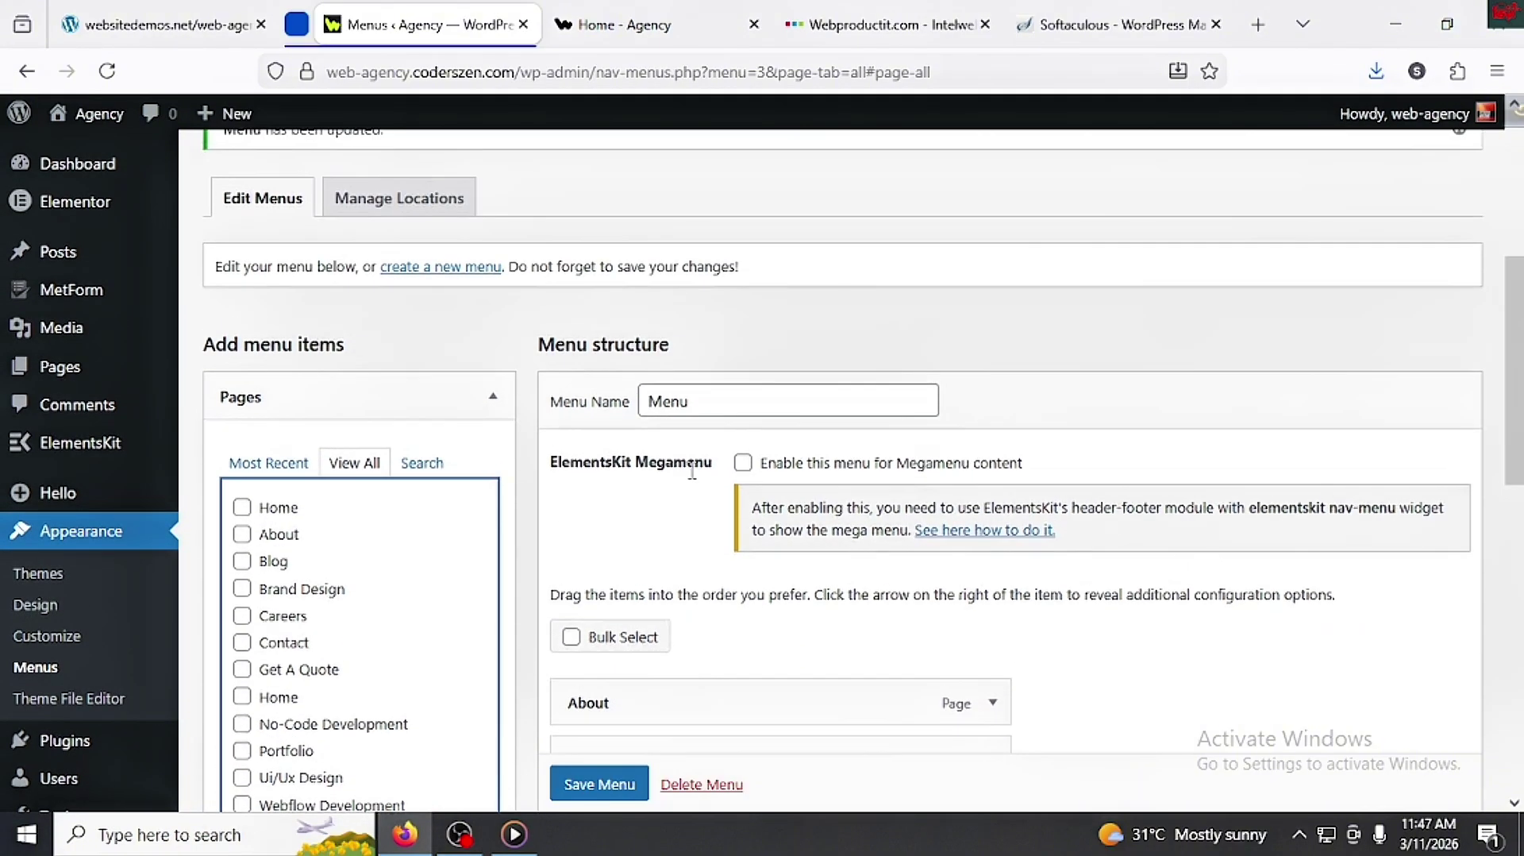
{"action": "right_click", "coordinate": [73, 135]}
{"action": "left_click", "coordinate": [157, 153]}
{"action": "left_click", "coordinate": [531, 25]}
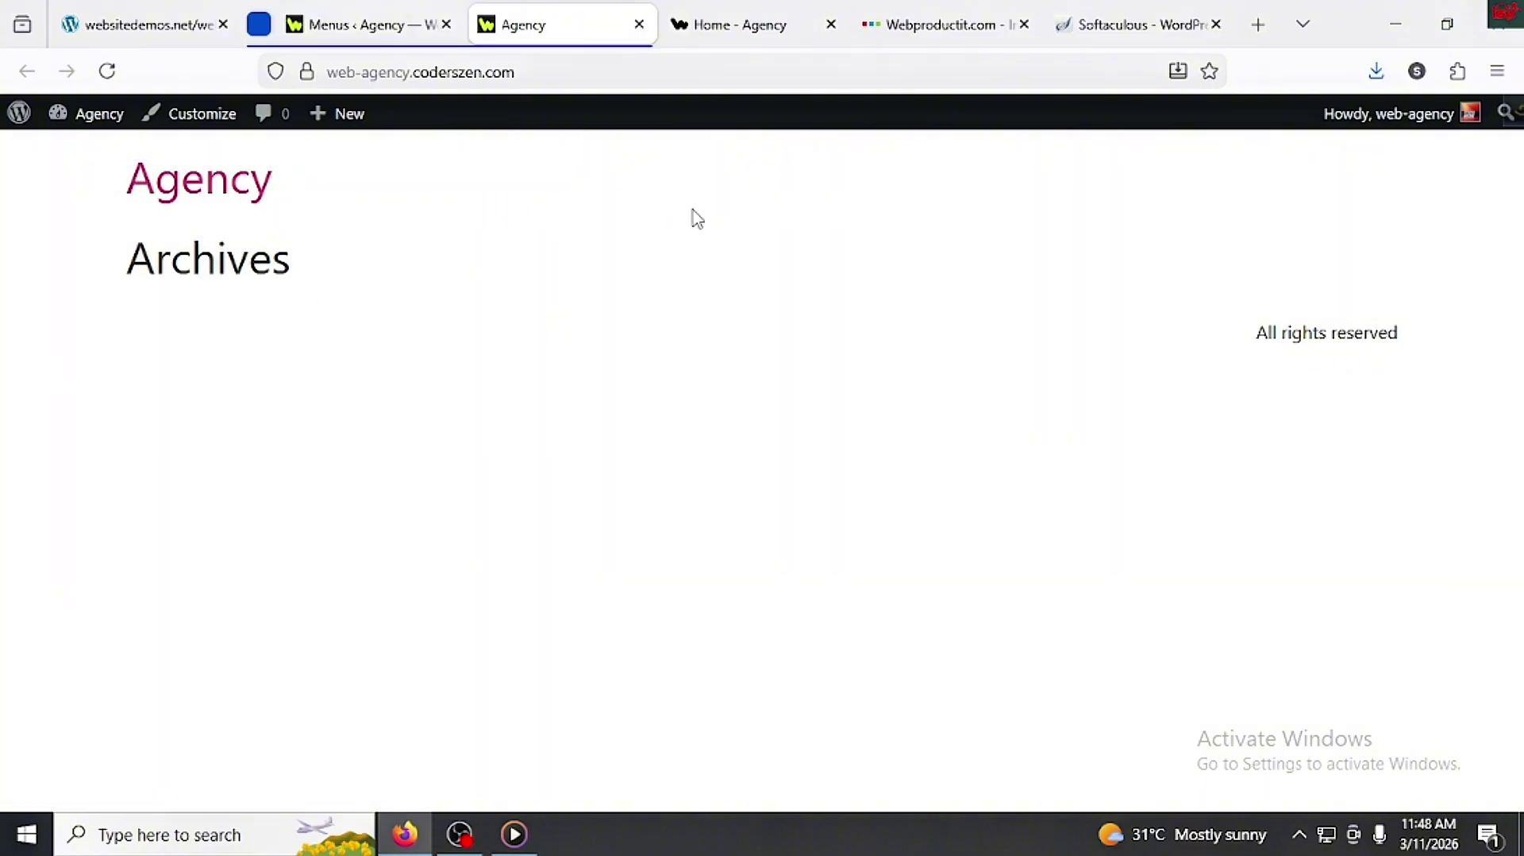
Step: Set the menu's display location to Header and save the menu
{"action": "left_click", "coordinate": [394, 18]}
{"action": "scroll", "coordinate": [673, 446], "scroll_direction": "down", "scroll_amount": 10}
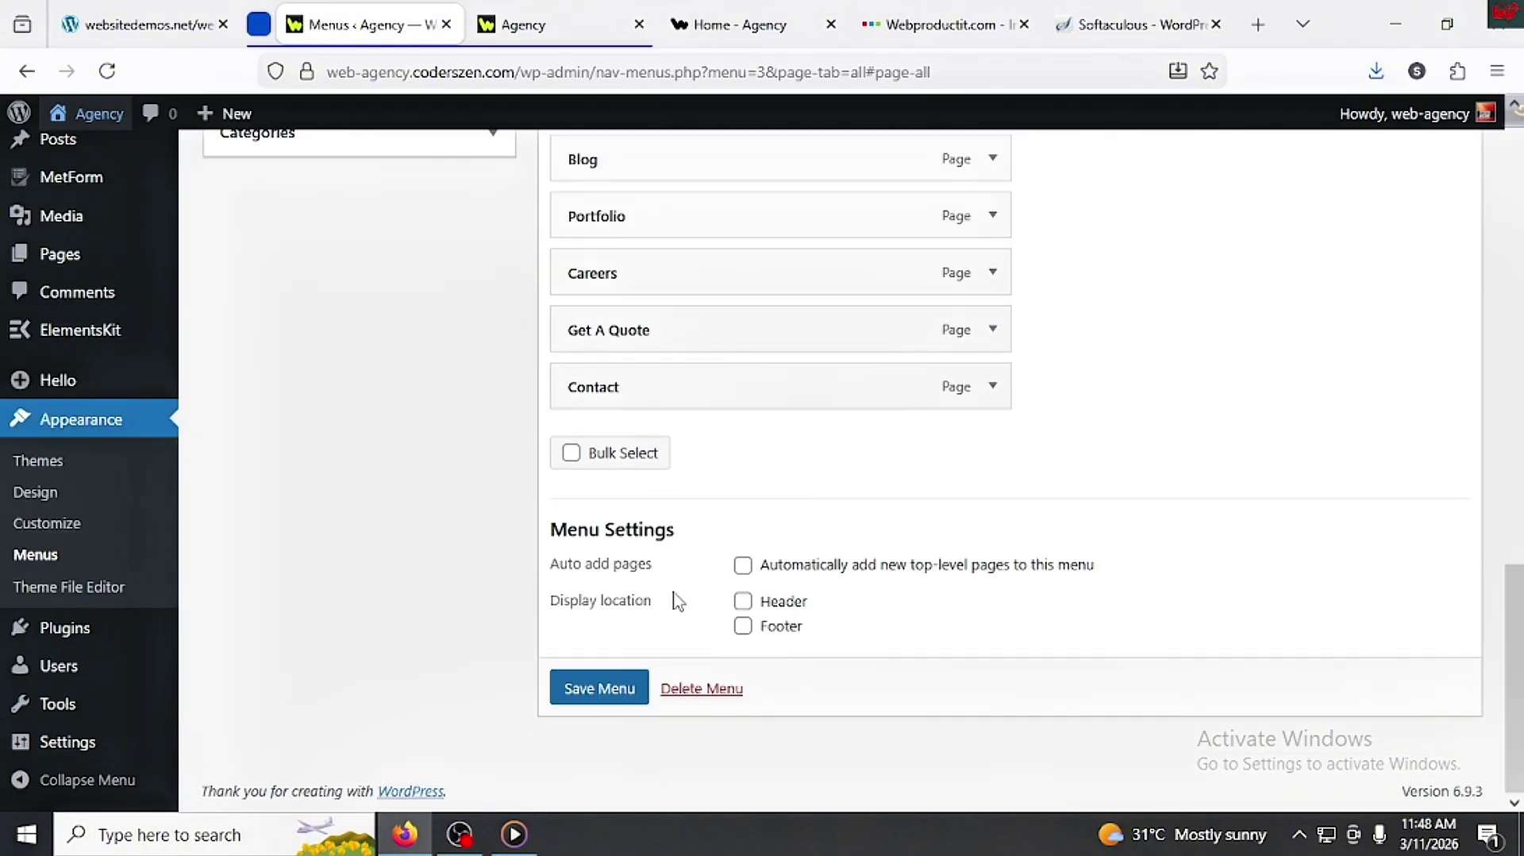
{"action": "left_click", "coordinate": [744, 605]}
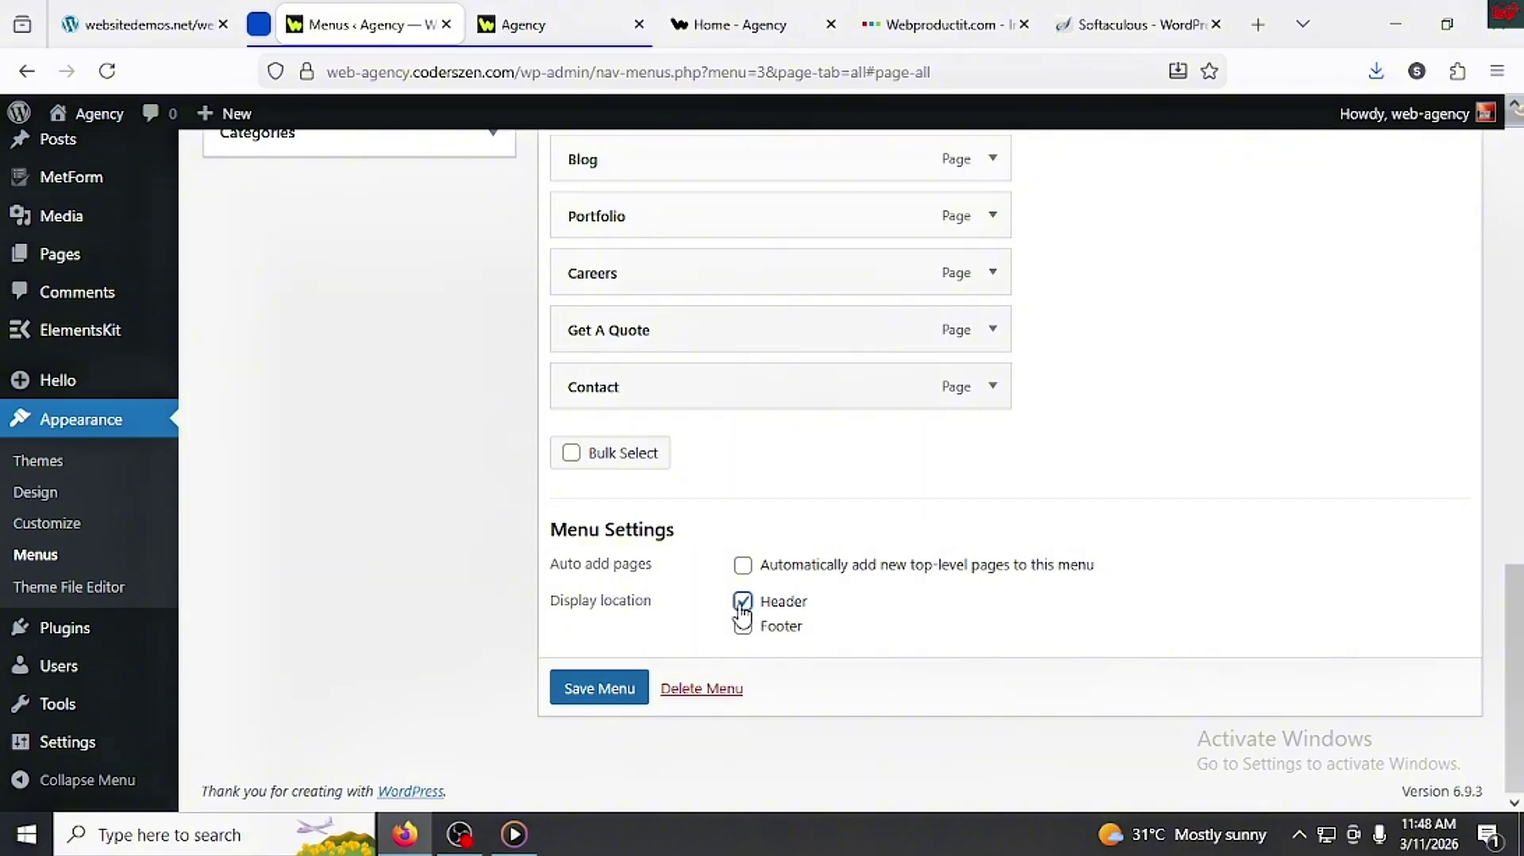
{"action": "left_click", "coordinate": [600, 685]}
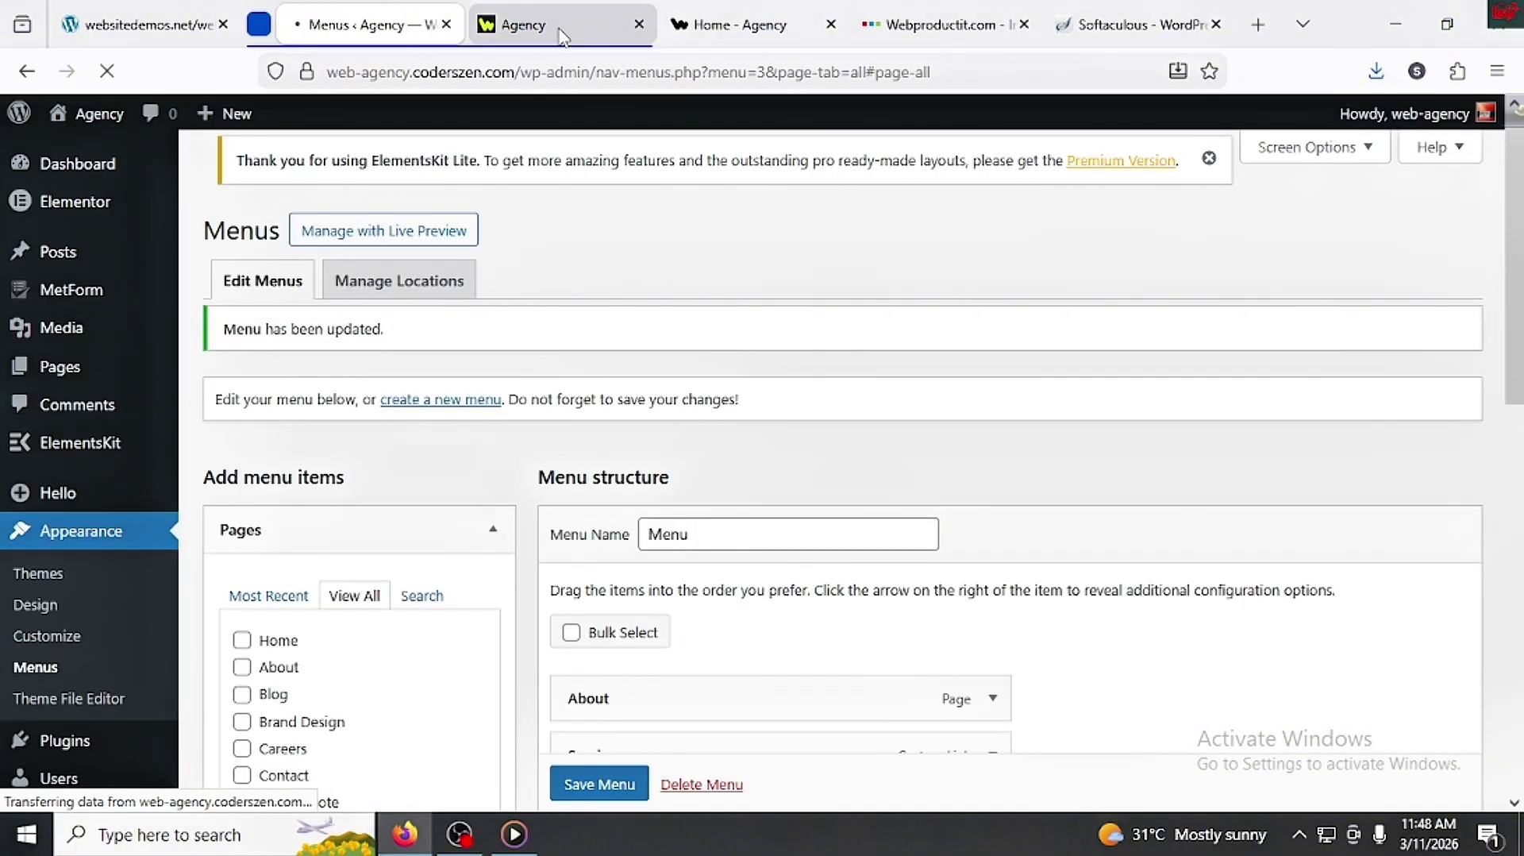
Step: Reload the Agency site's front end and check the navigation menu in the header
{"action": "left_click", "coordinate": [547, 24]}
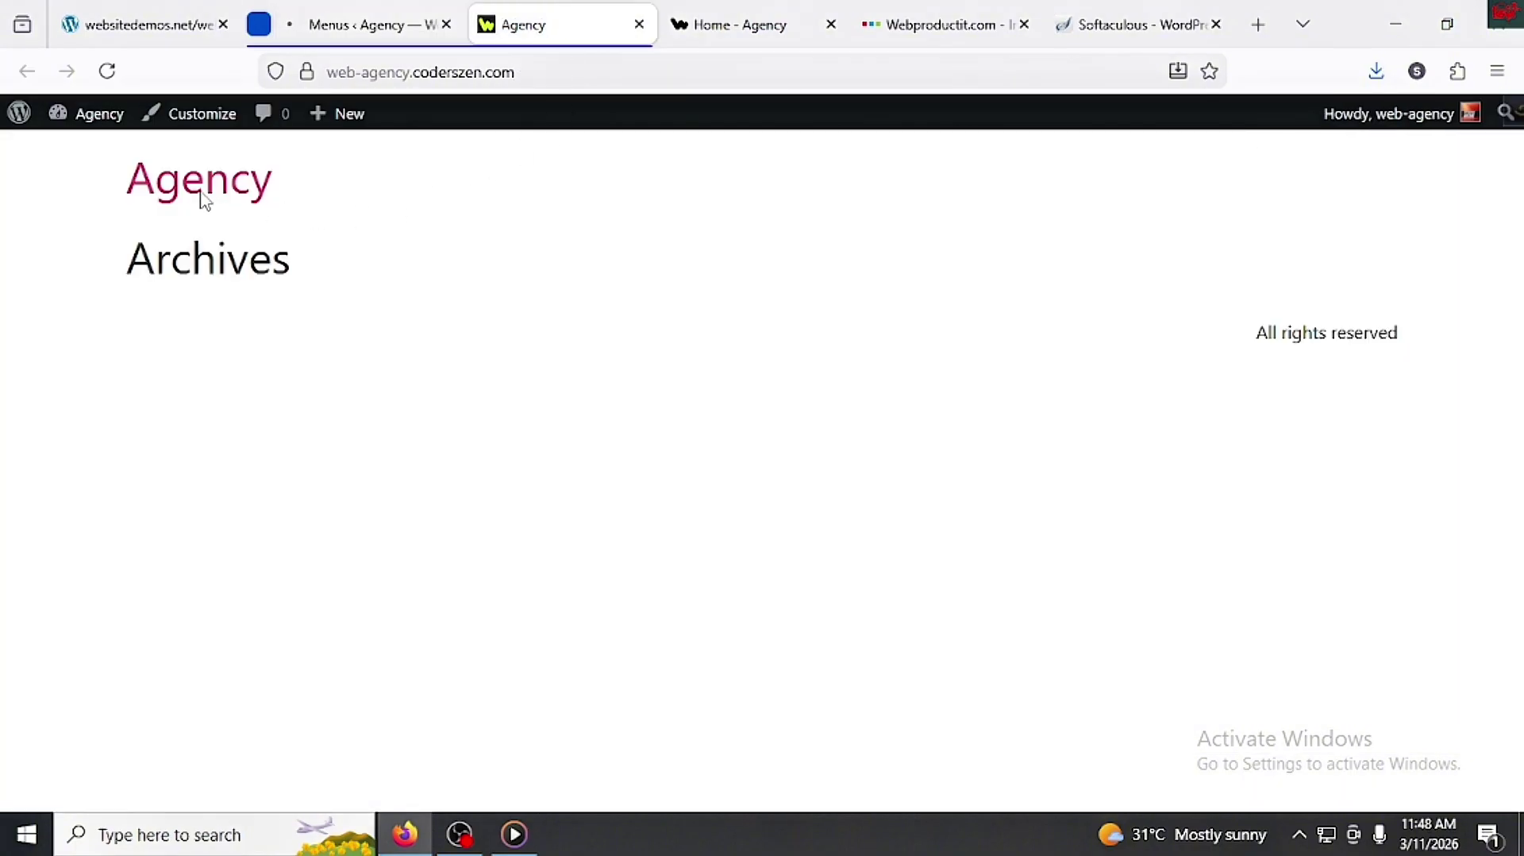
{"action": "left_click", "coordinate": [97, 83]}
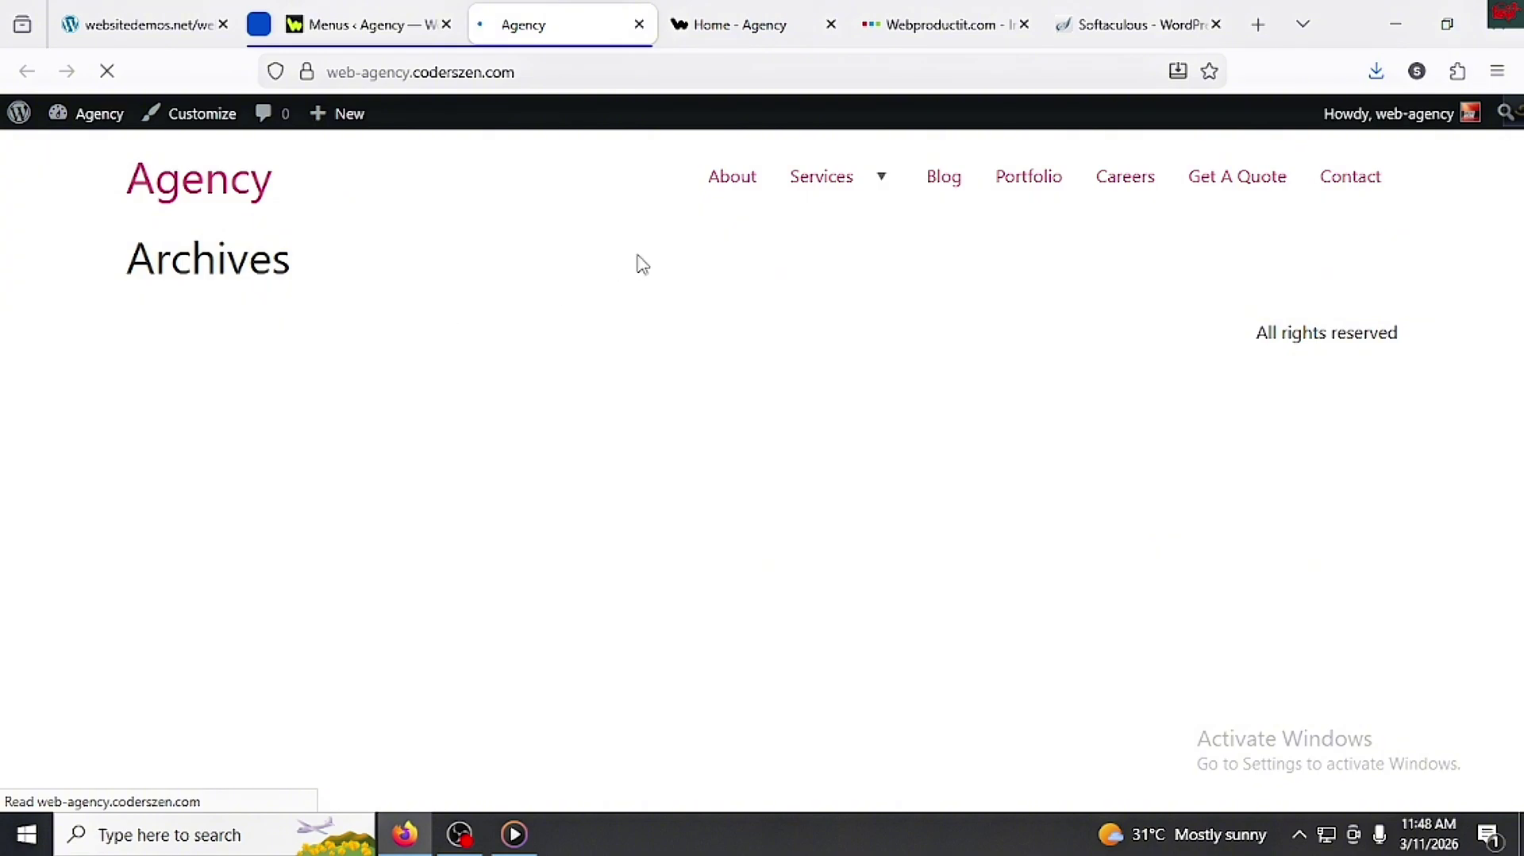
{"action": "mouse_move", "coordinate": [871, 199]}
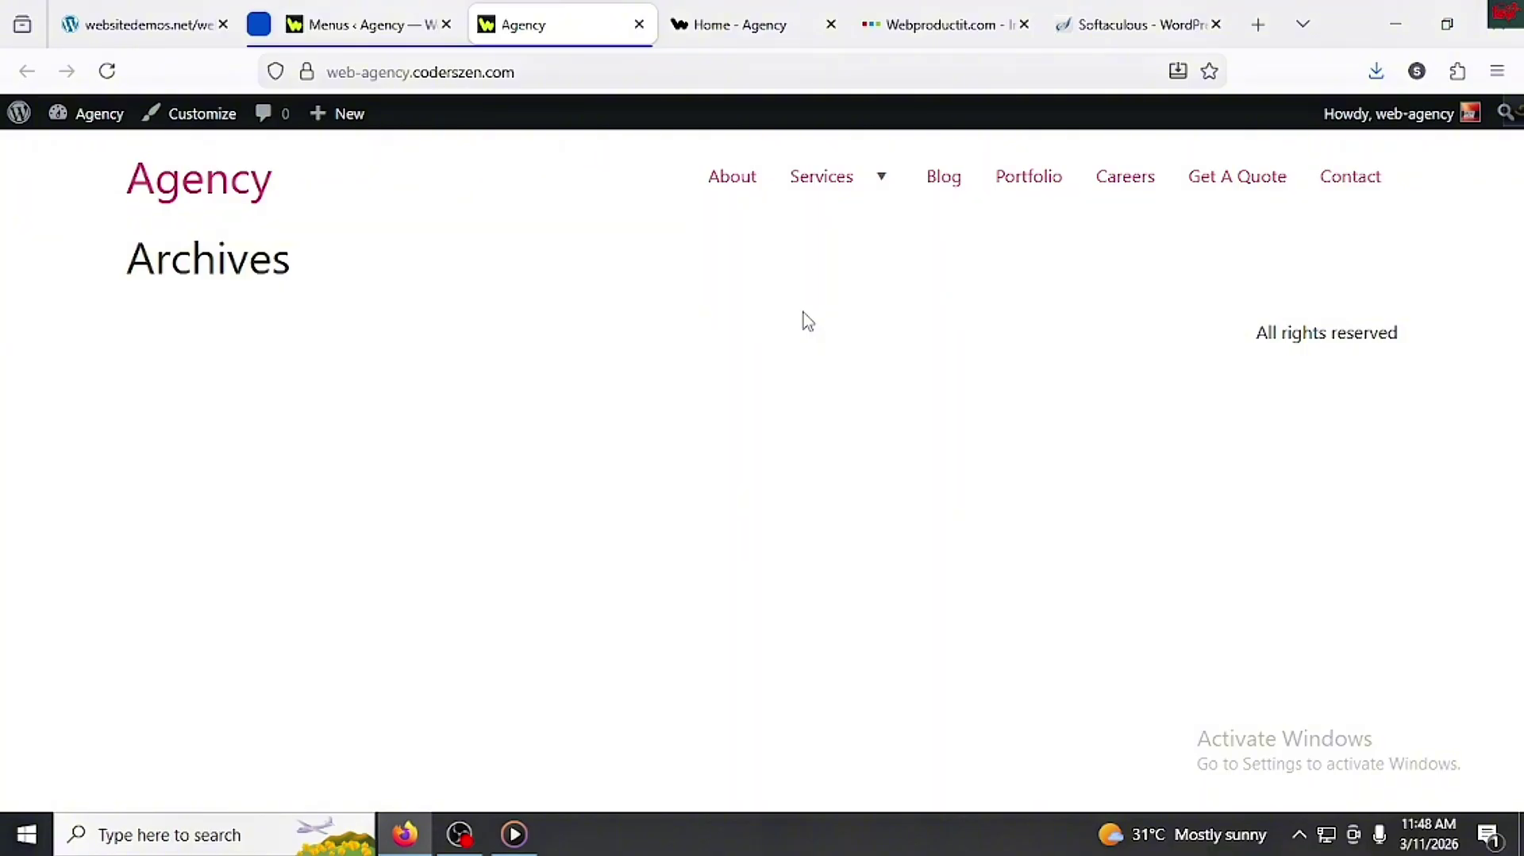
Step: Return to the menu editor and save the menu again with Header as its display location
{"action": "left_click", "coordinate": [381, 25]}
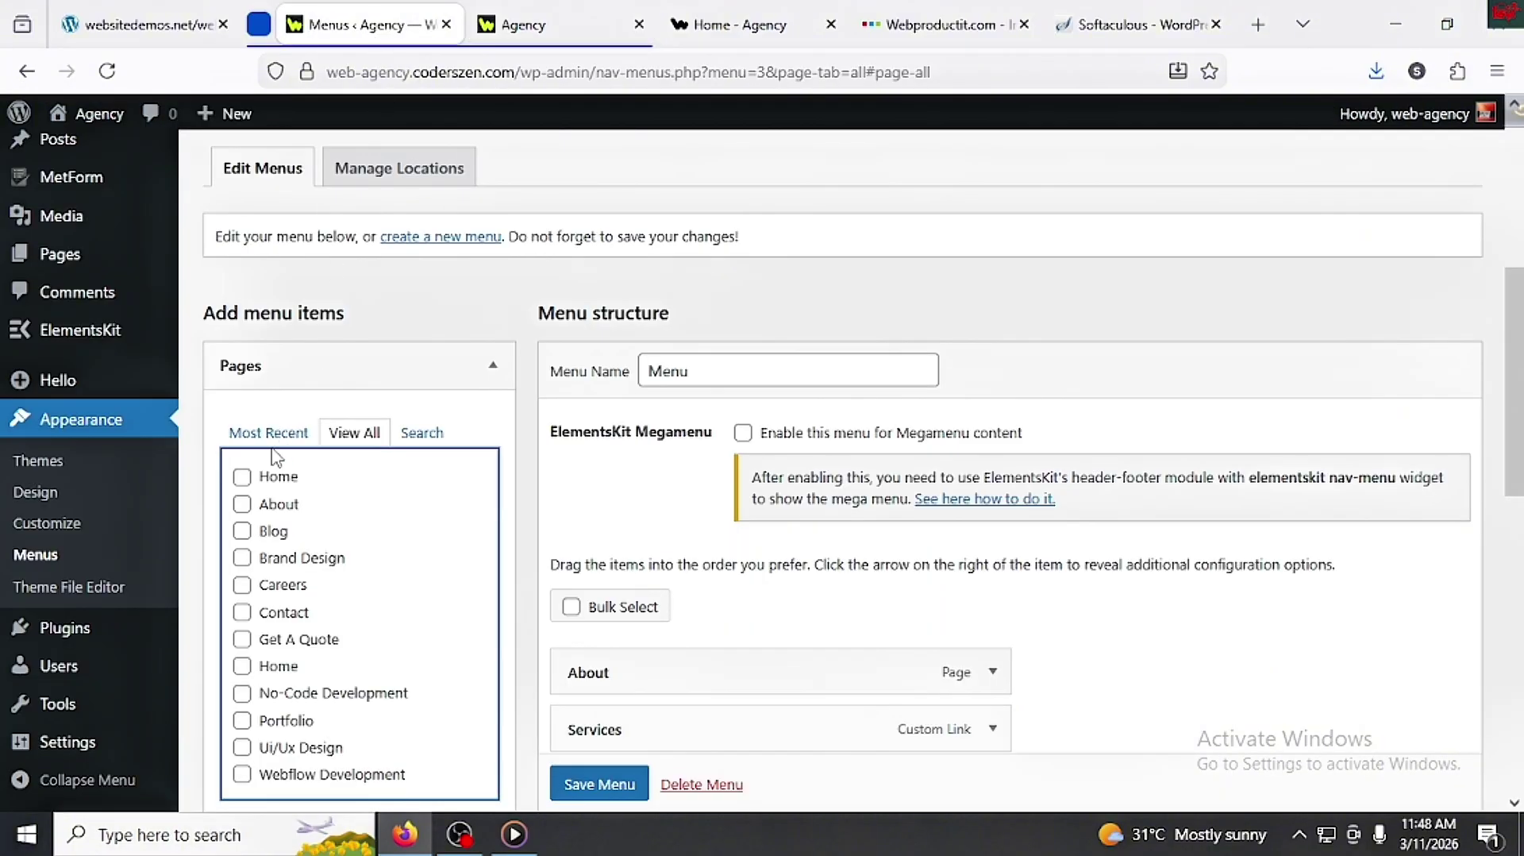
{"action": "scroll", "coordinate": [748, 441], "scroll_direction": "down", "scroll_amount": 10}
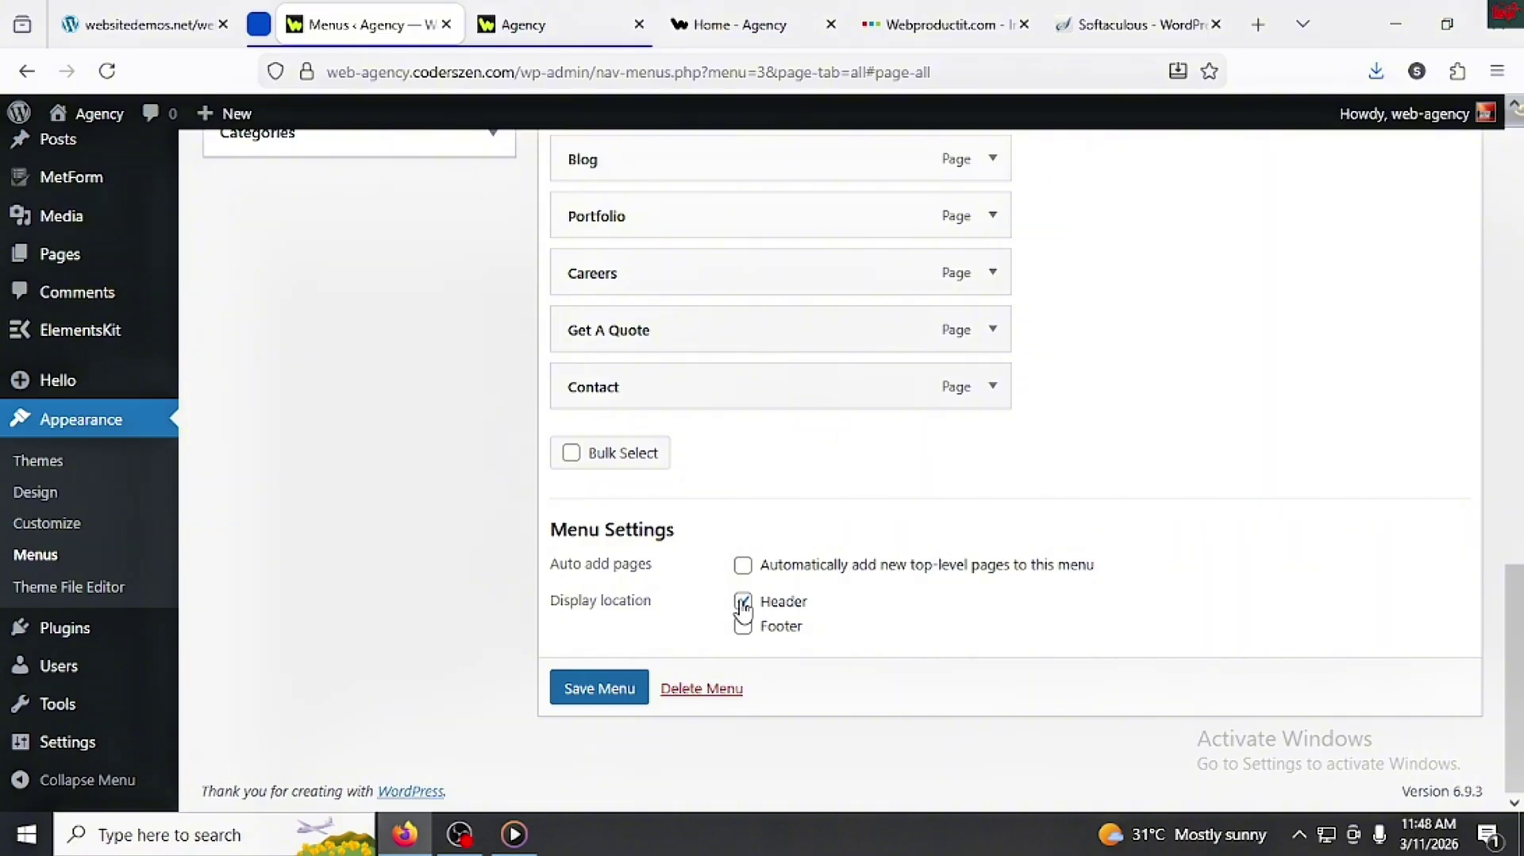
{"action": "left_click", "coordinate": [619, 690]}
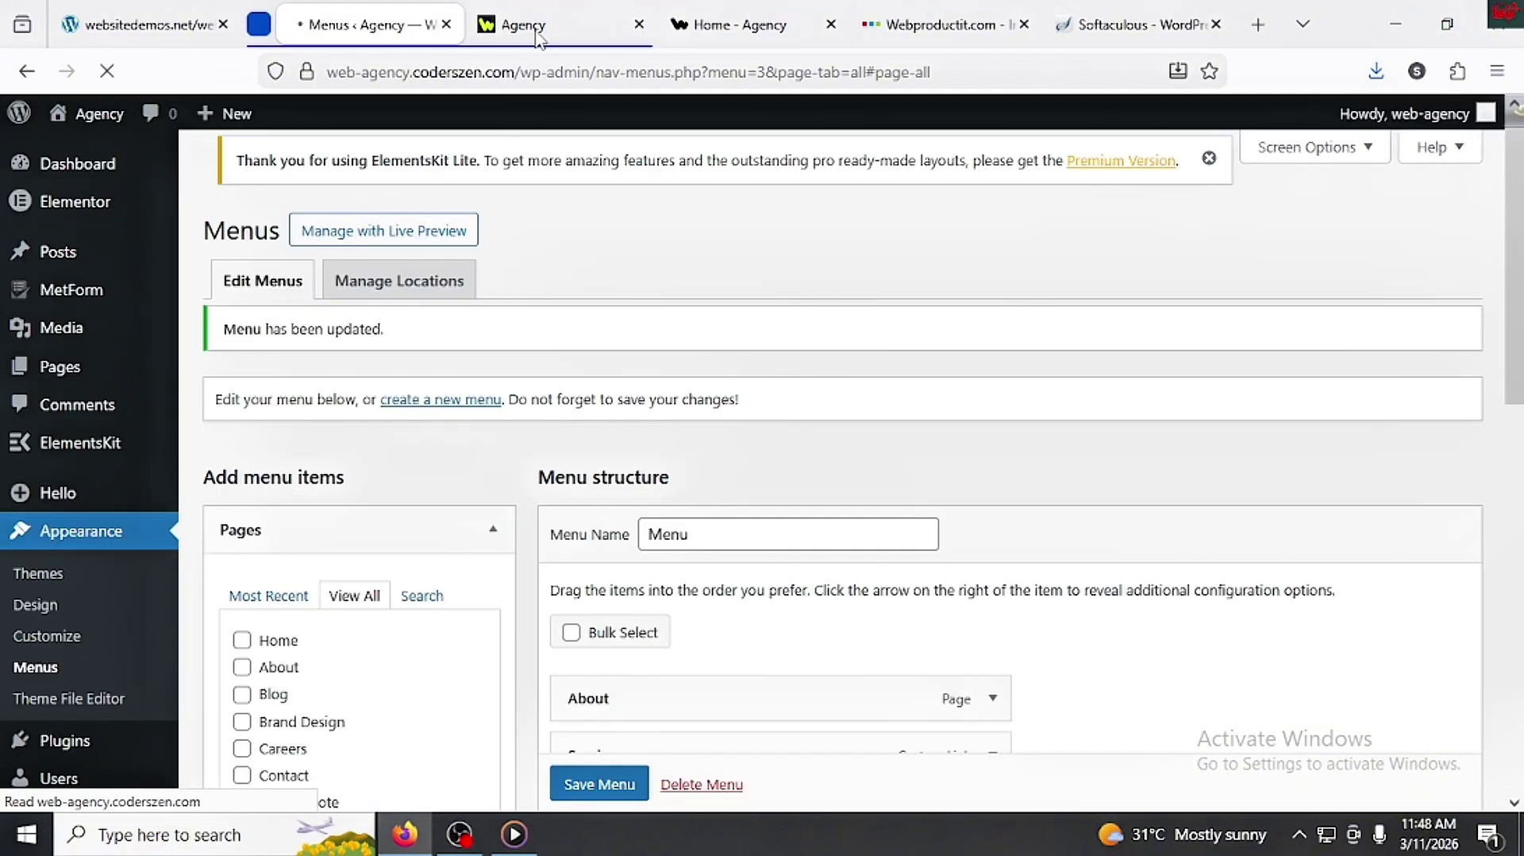
Step: Check the Agency site's front end, examining what the homepage shows below the header
{"action": "left_click", "coordinate": [524, 24]}
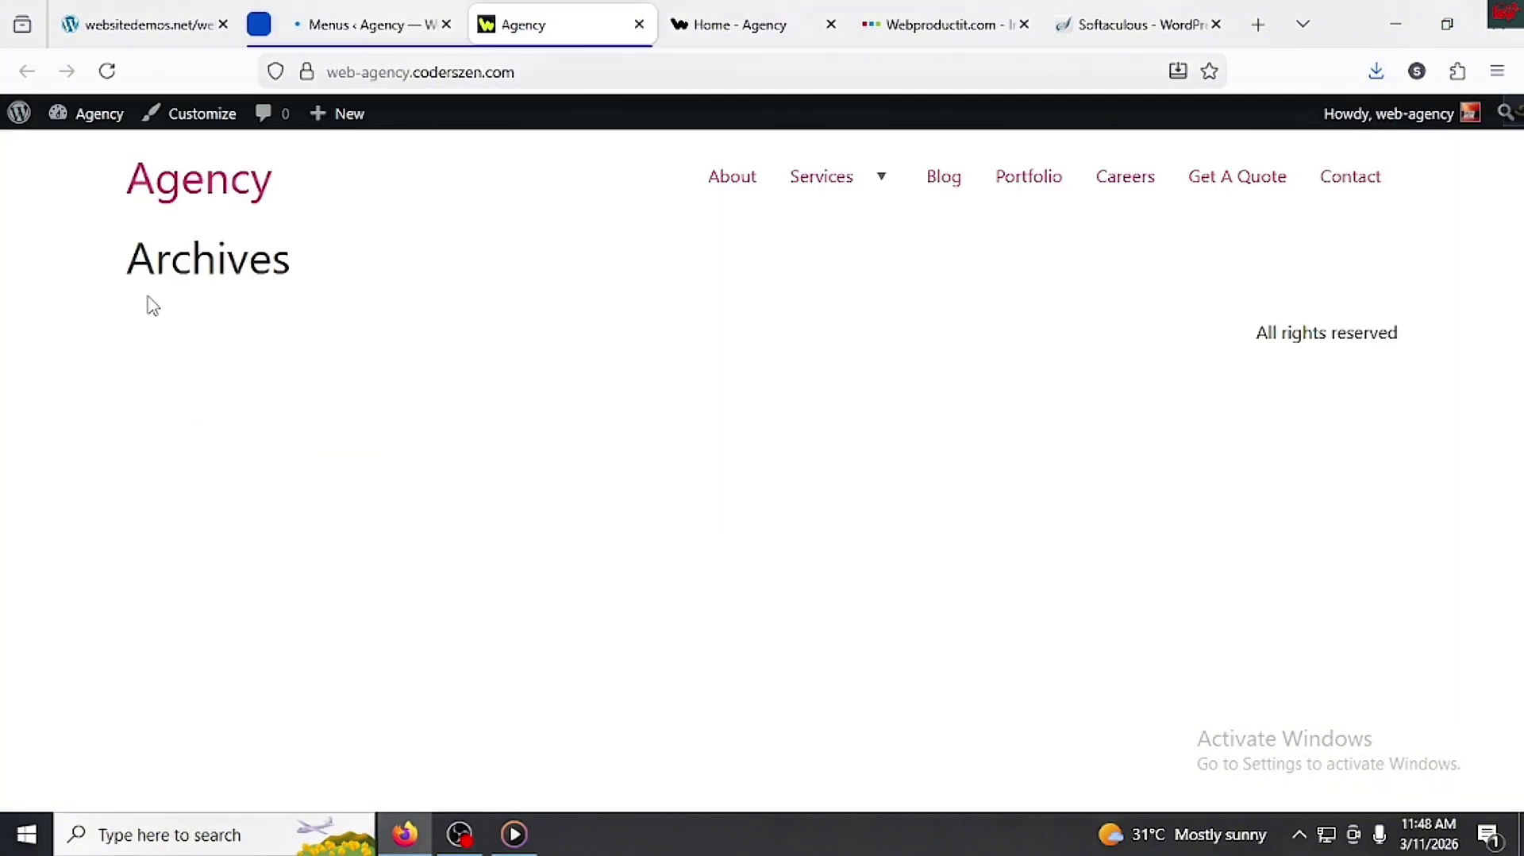
{"action": "left_click_drag", "start_coordinate": [121, 275], "coordinate": [463, 340]}
{"action": "left_click", "coordinate": [461, 381]}
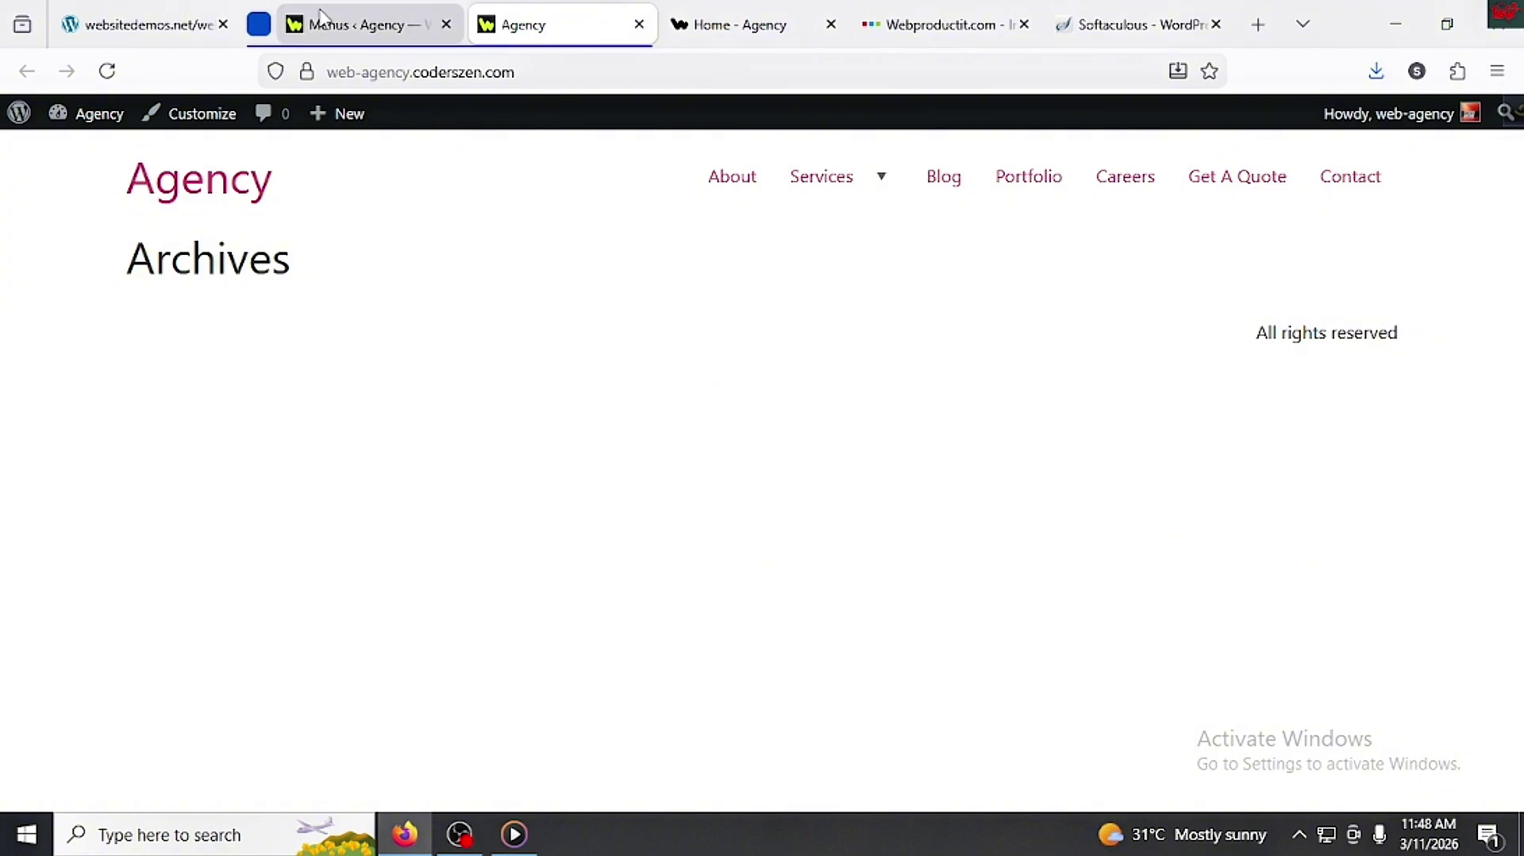
Step: In the site's Reading settings, make the homepage display a static page and choose Home as the homepage
{"action": "left_click", "coordinate": [357, 24]}
{"action": "scroll", "coordinate": [84, 646], "scroll_direction": "down", "scroll_amount": 3}
{"action": "scroll", "coordinate": [85, 647], "scroll_direction": "down", "scroll_amount": 3}
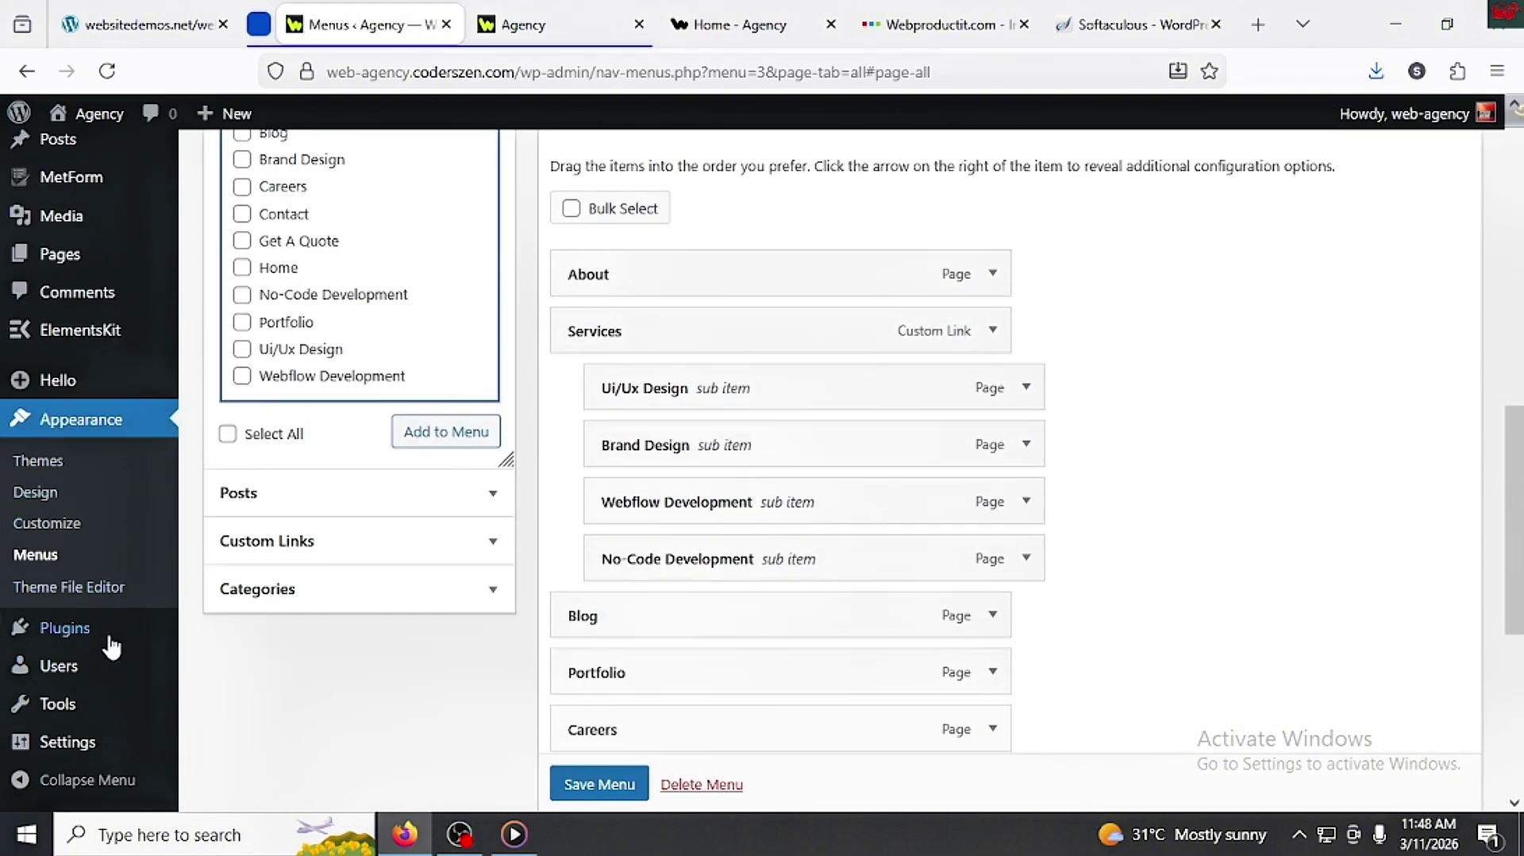
{"action": "mouse_move", "coordinate": [78, 734]}
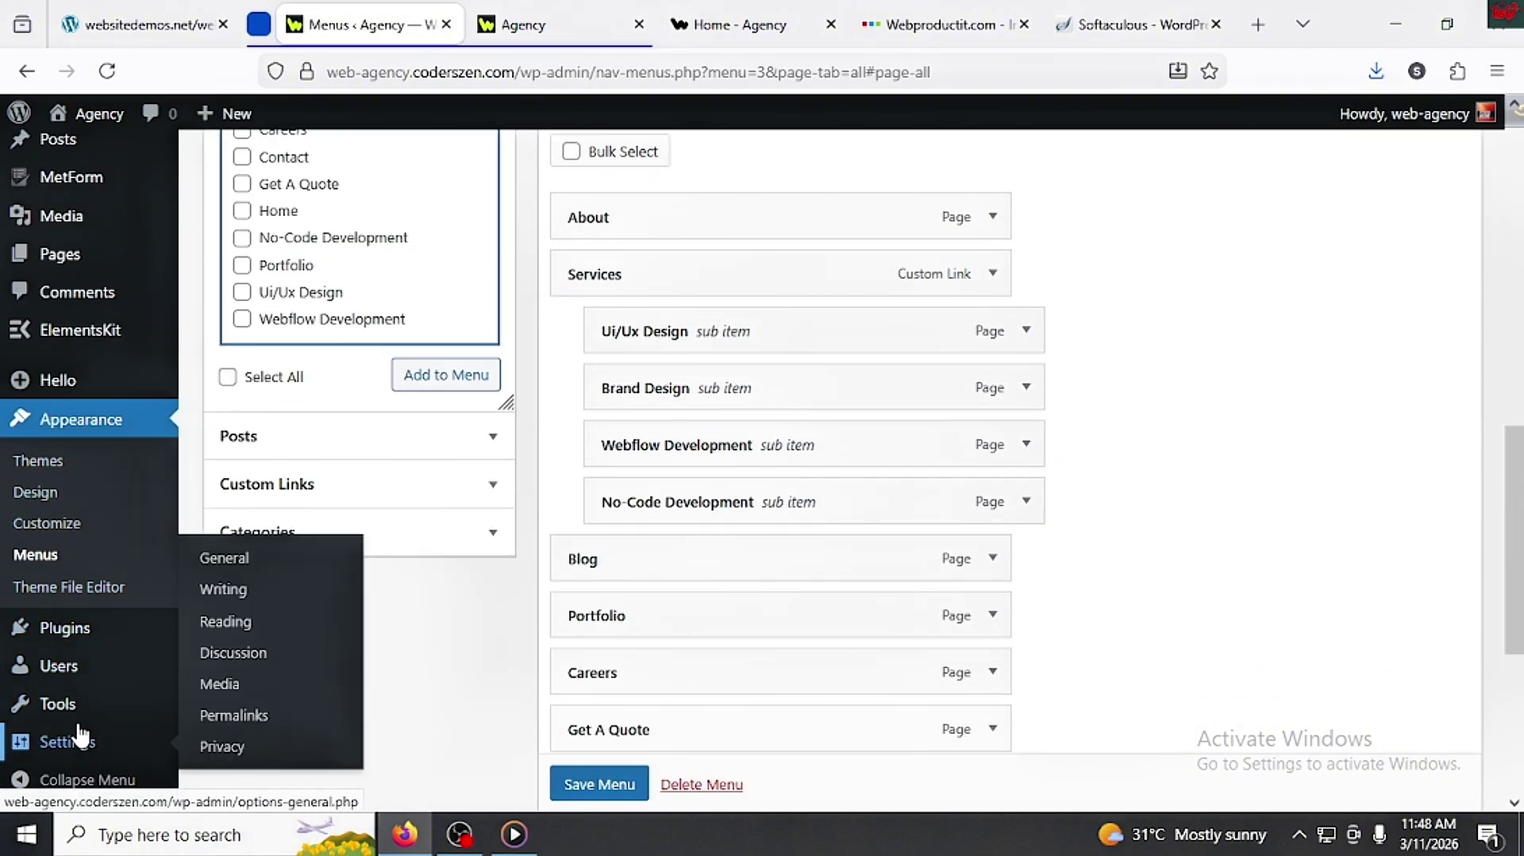
{"action": "left_click", "coordinate": [249, 621]}
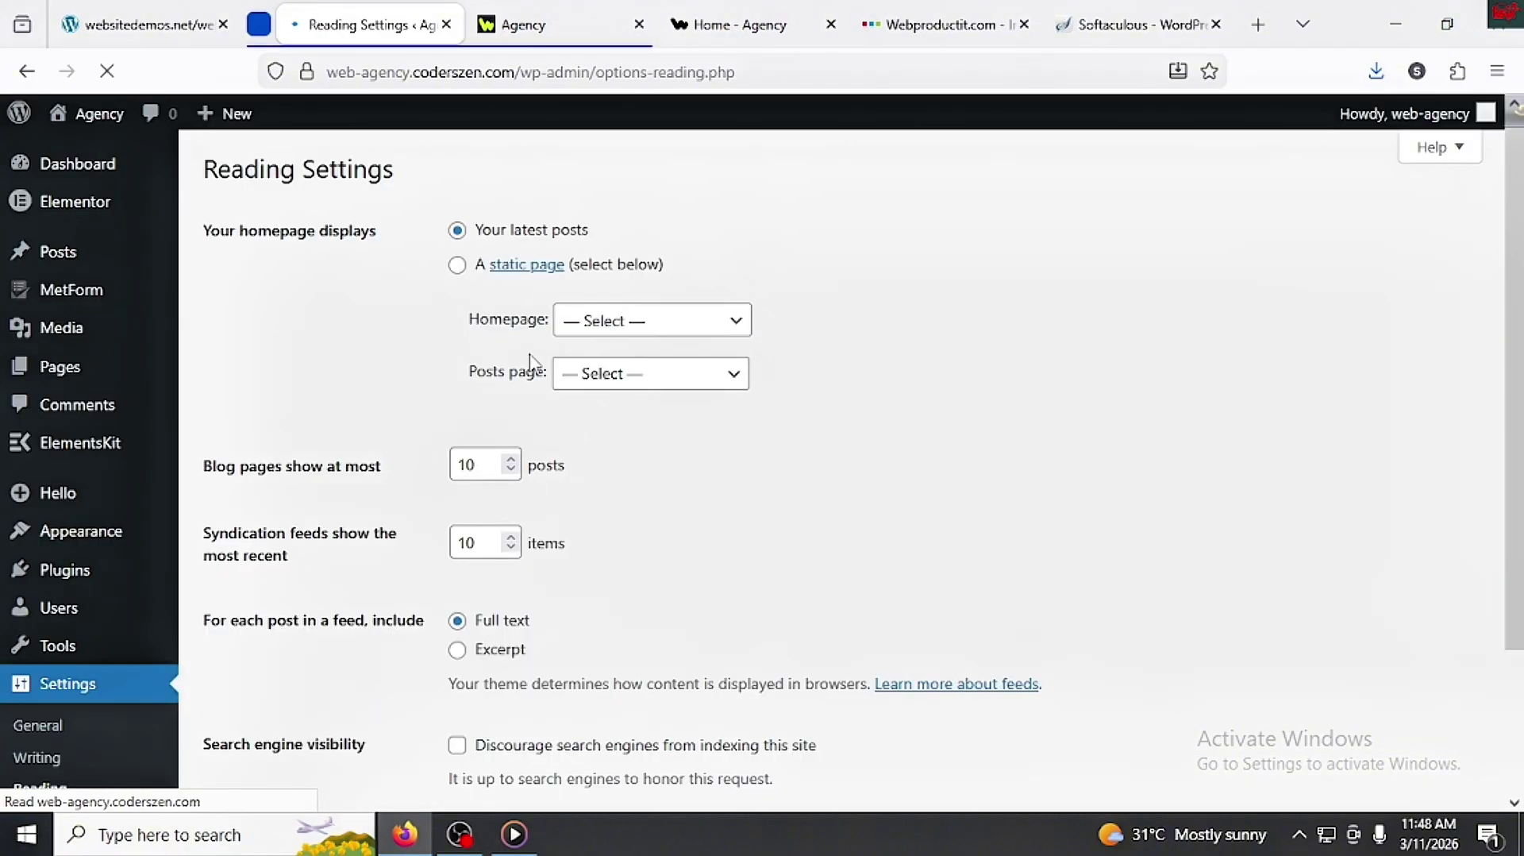
{"action": "left_click_drag", "start_coordinate": [223, 463], "coordinate": [315, 459]}
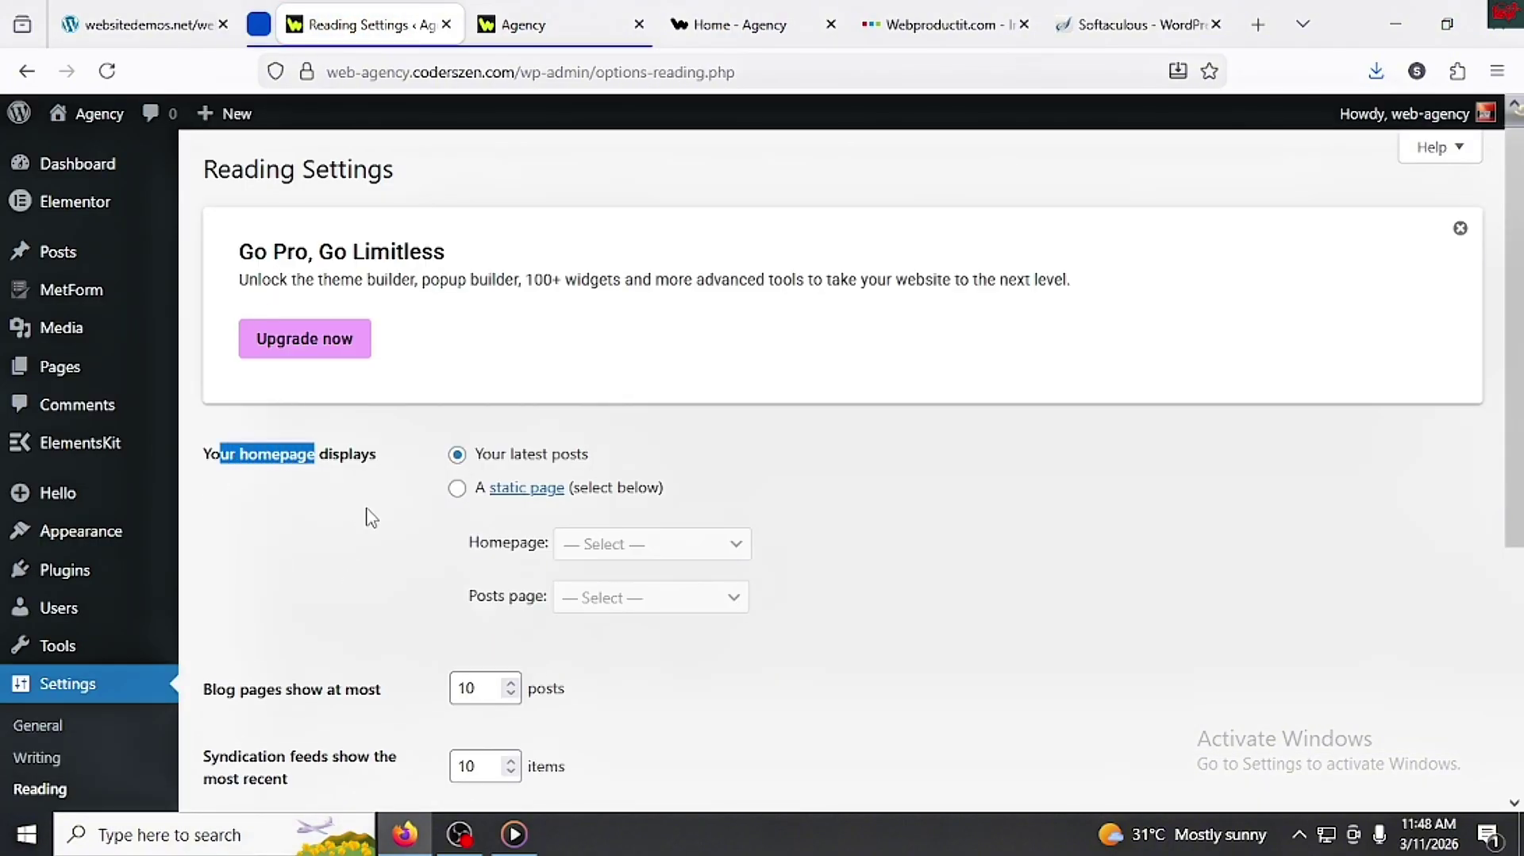
{"action": "left_click", "coordinate": [457, 487]}
{"action": "left_click", "coordinate": [650, 543]}
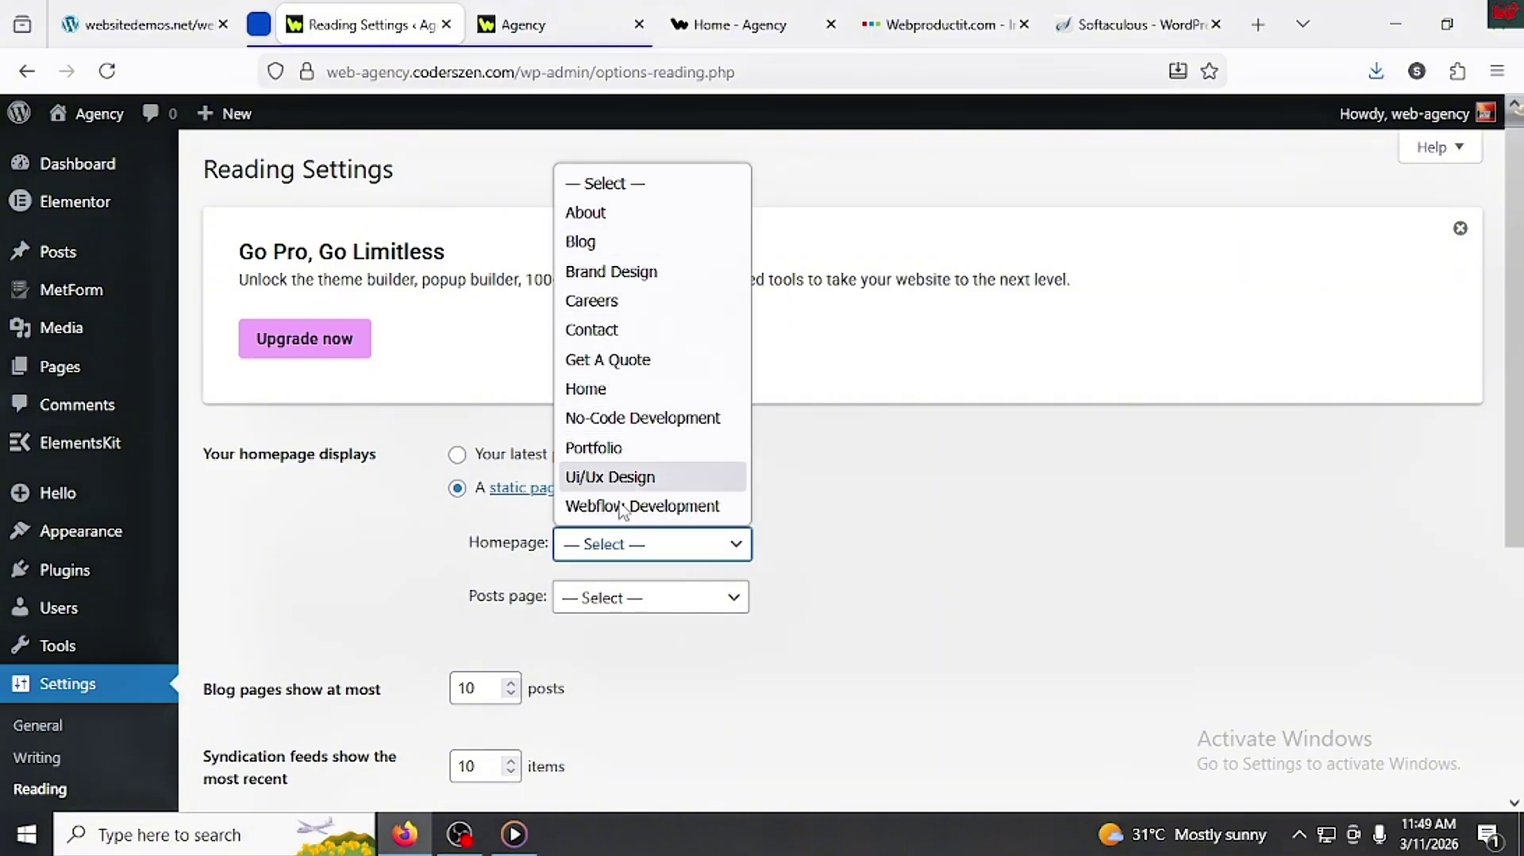
{"action": "left_click", "coordinate": [601, 397]}
{"action": "scroll", "coordinate": [598, 602], "scroll_direction": "down", "scroll_amount": 3}
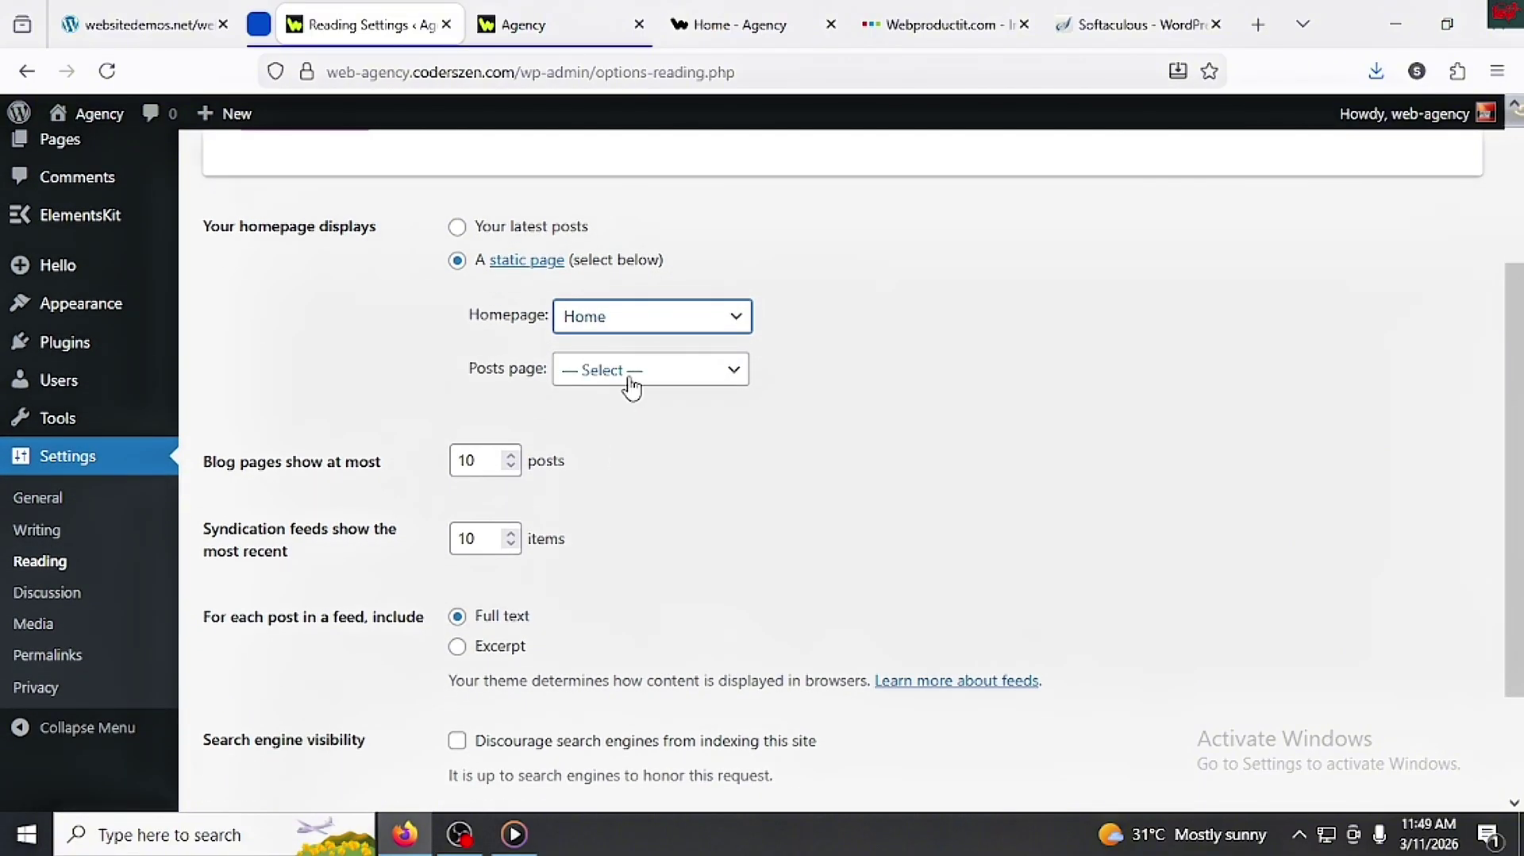
{"action": "left_click", "coordinate": [628, 383]}
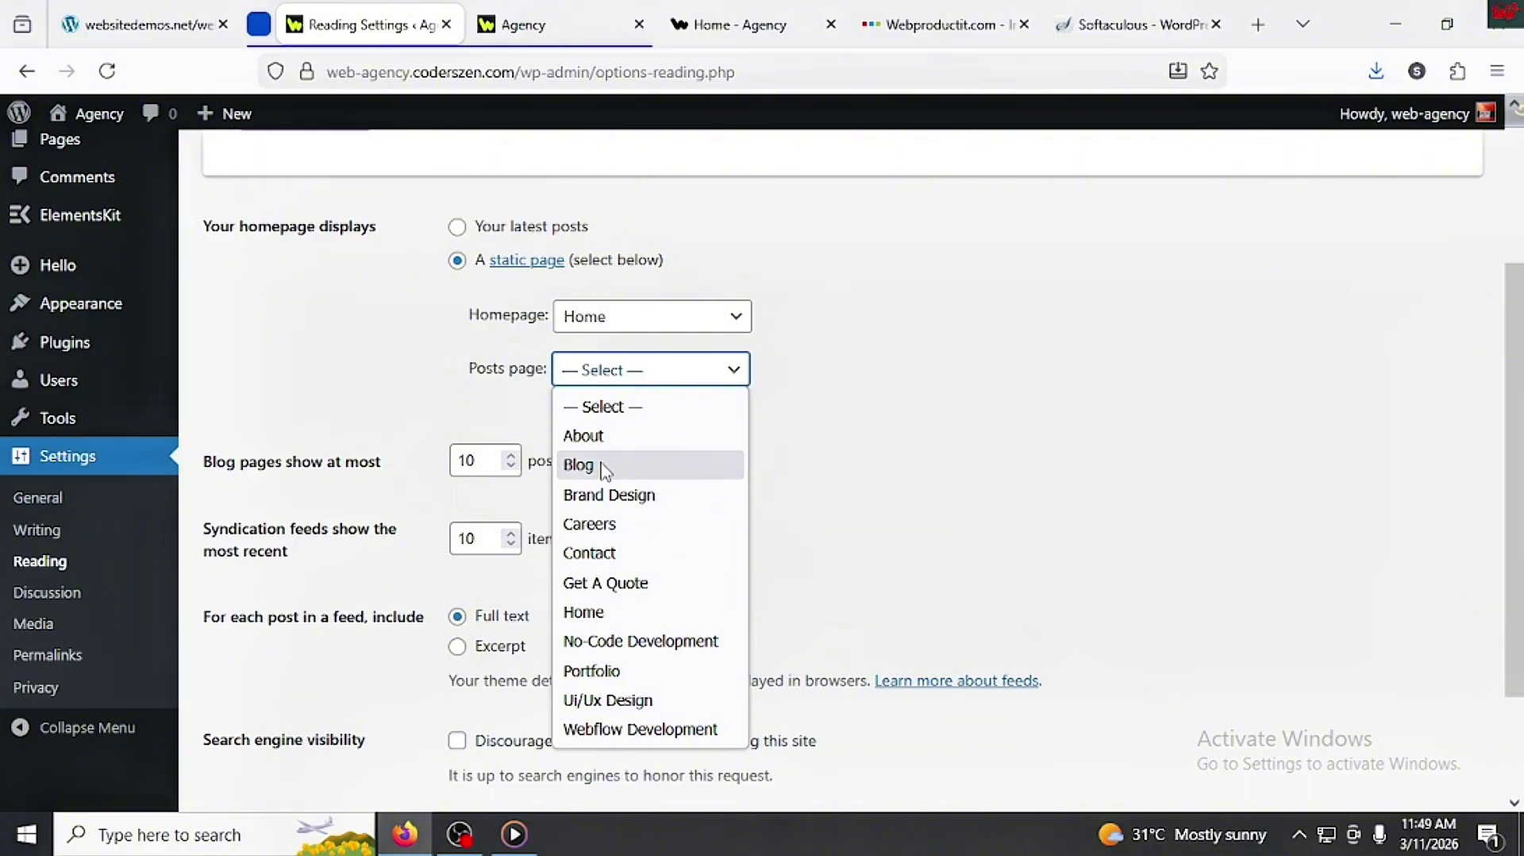
{"action": "left_click", "coordinate": [886, 520]}
Step: Discourage search engines from indexing the site and save the Reading settings
{"action": "scroll", "coordinate": [526, 573], "scroll_direction": "down", "scroll_amount": 2}
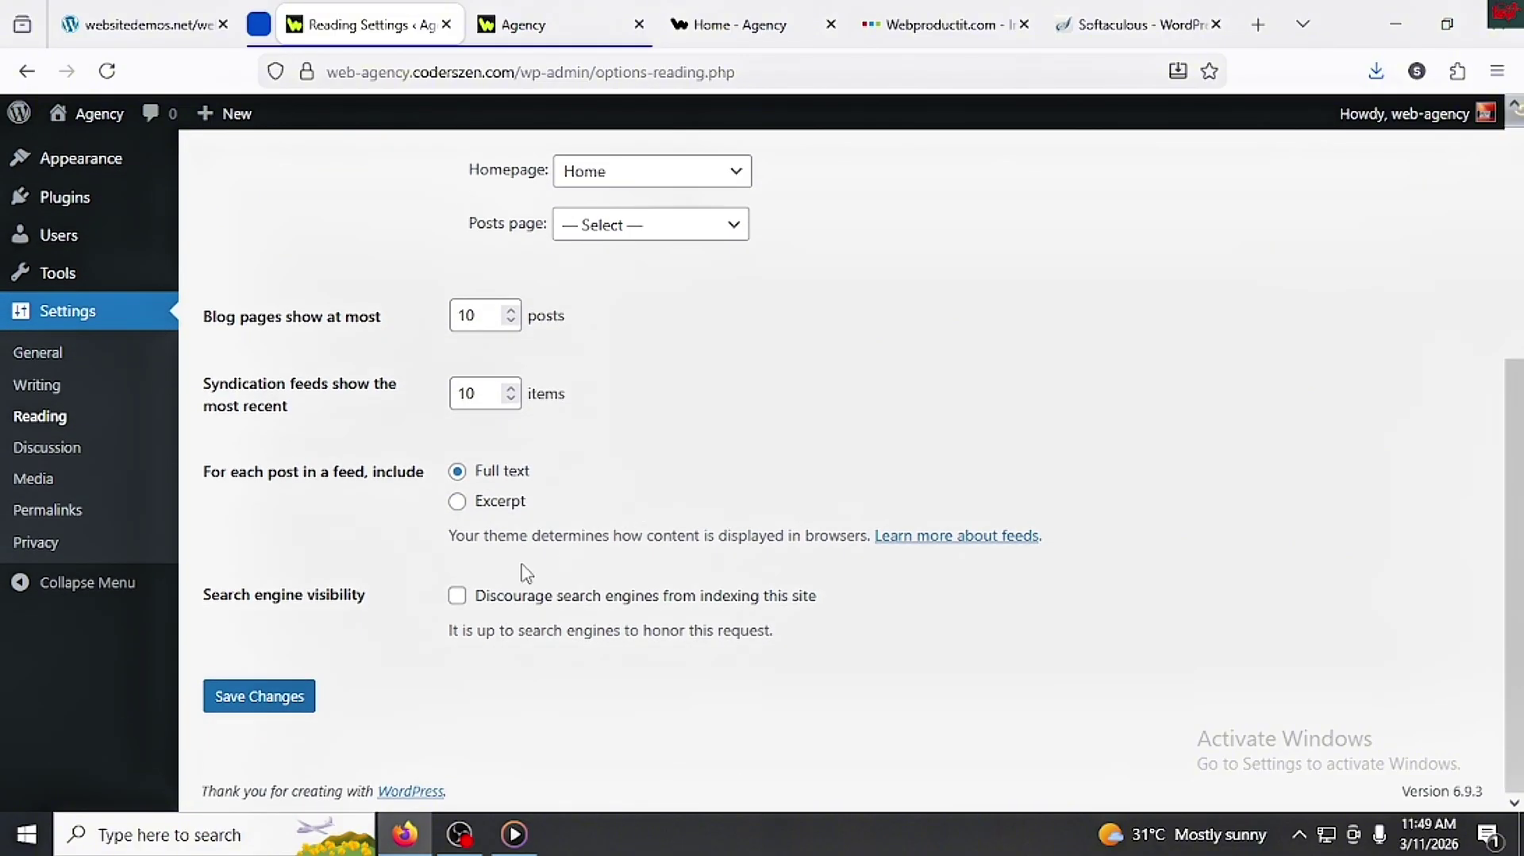
{"action": "left_click_drag", "start_coordinate": [258, 595], "coordinate": [378, 612]}
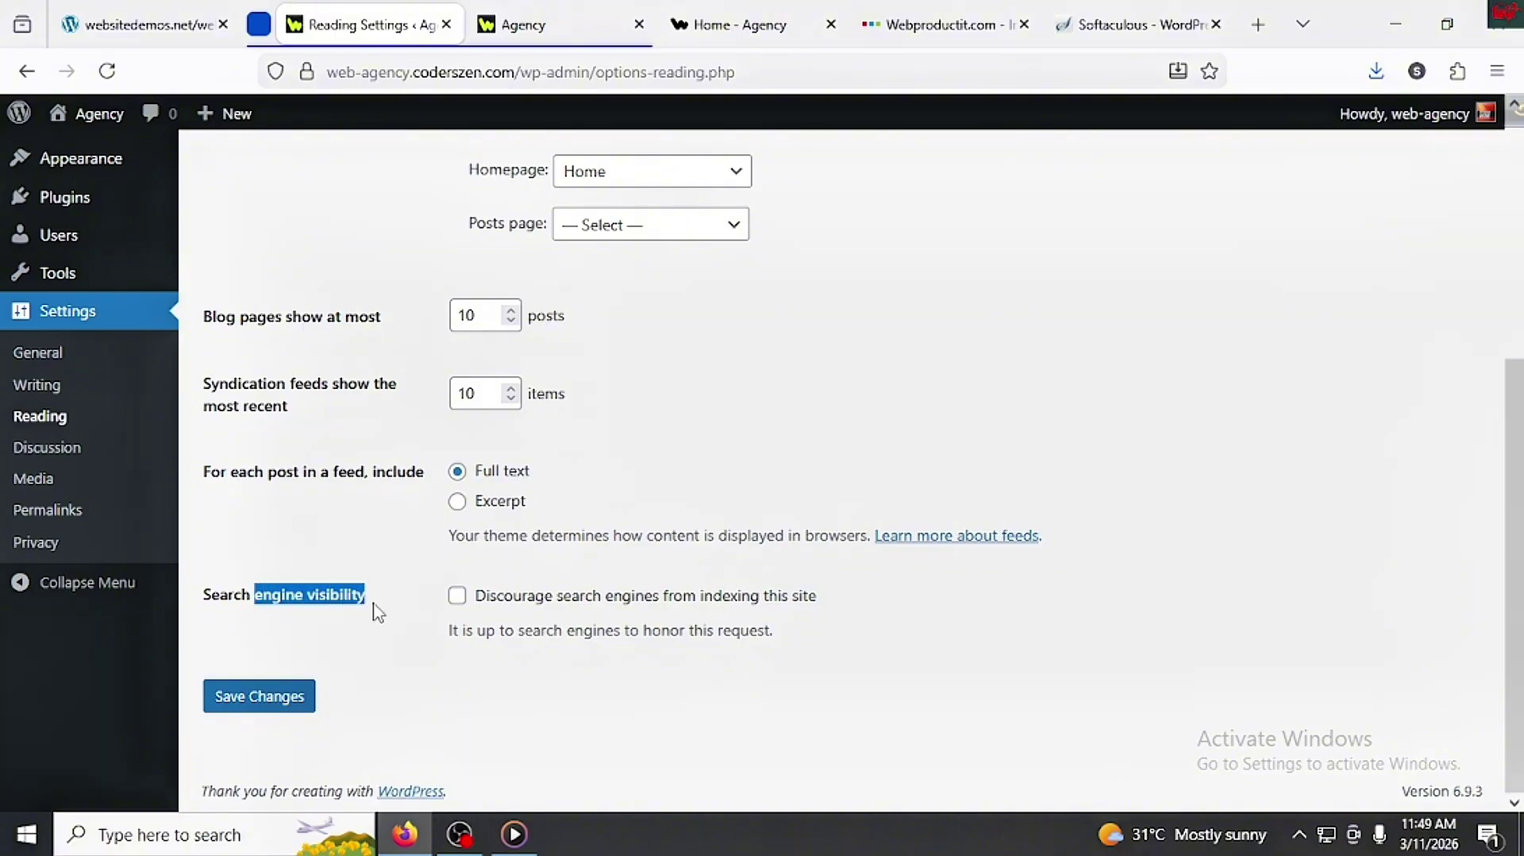
{"action": "left_click", "coordinate": [460, 600]}
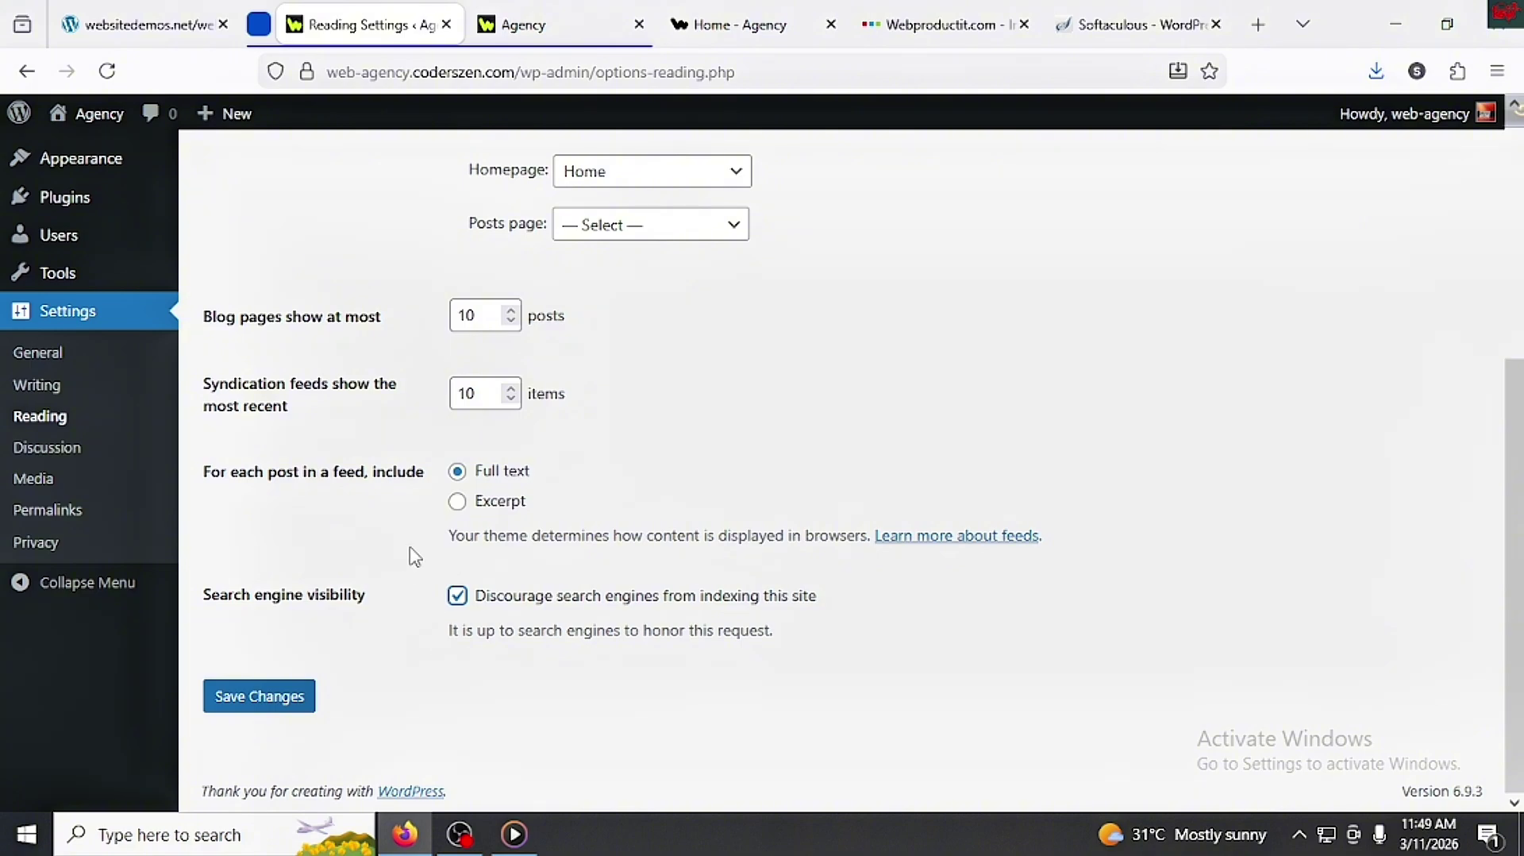
{"action": "left_click", "coordinate": [239, 698]}
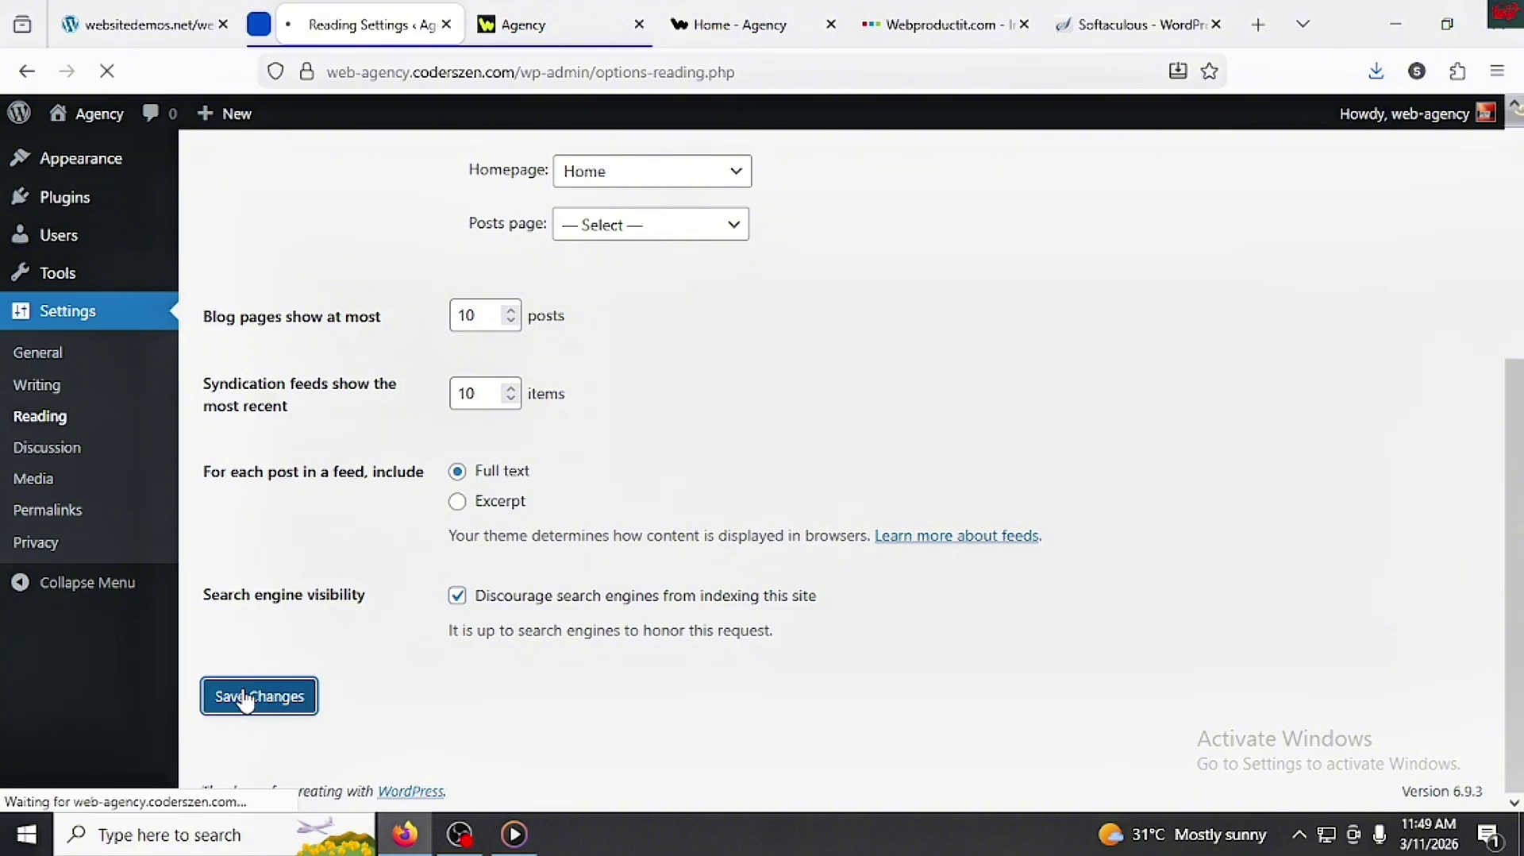